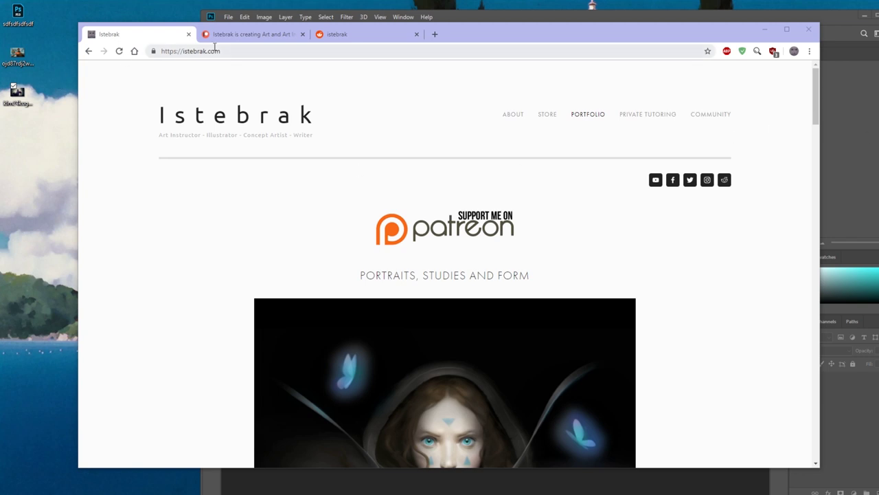
Step: Open the Elemental Character Design community challenge post on the refreshed r/istebrak subreddit and read its requirements
left_click(333, 34)
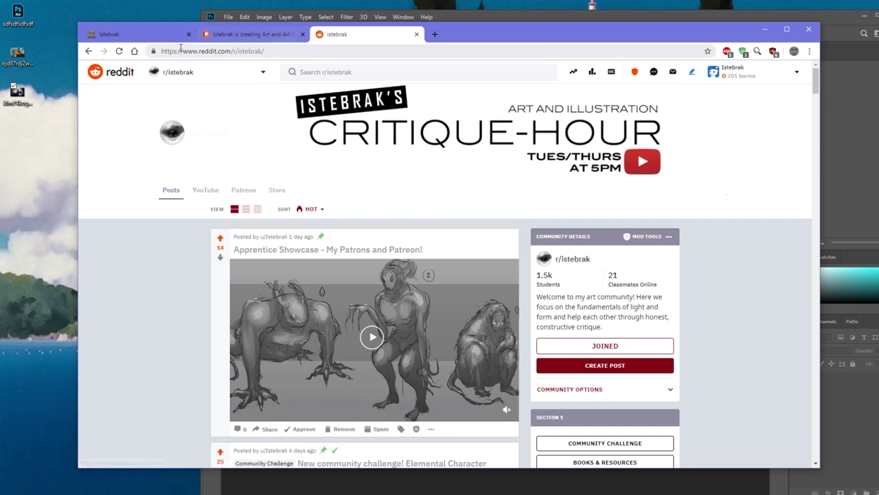
left_click(119, 51)
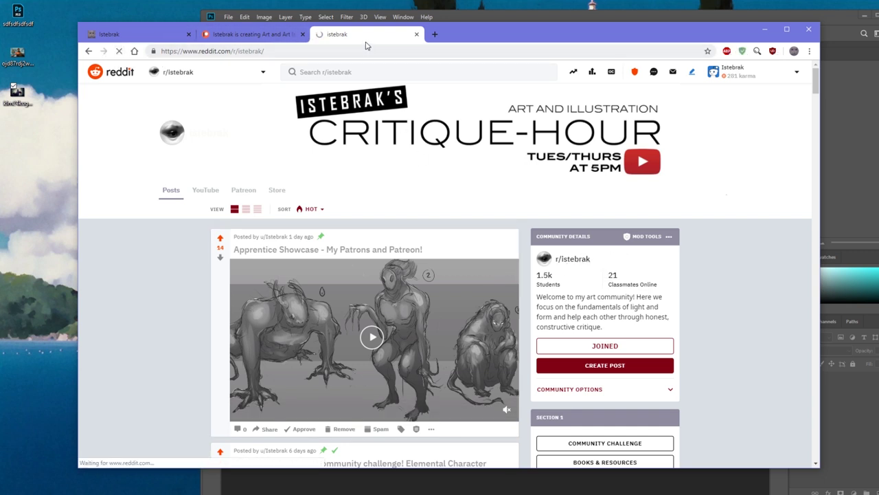
scroll(162, 305, "down", 5)
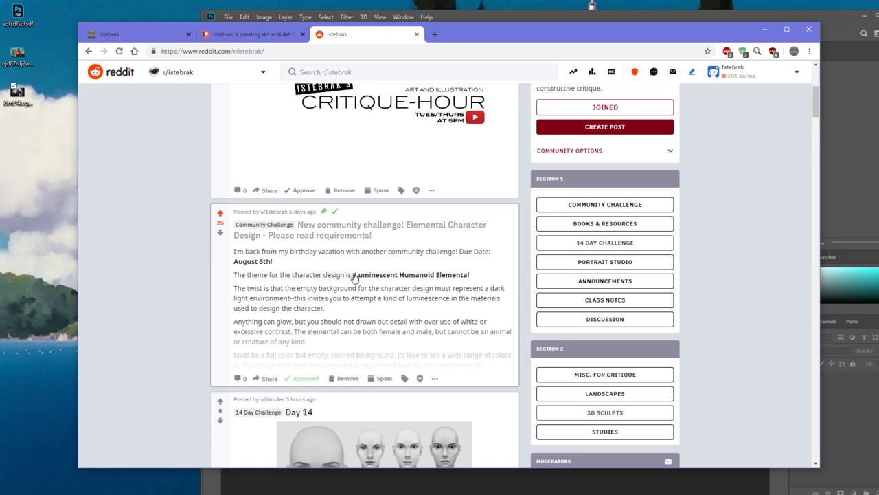
left_click(334, 248)
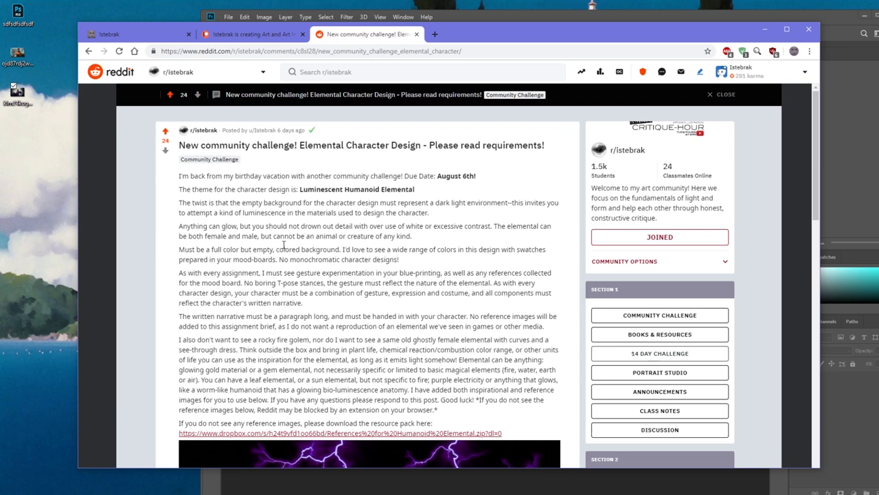
double_click(236, 236)
scroll(408, 246, "down", 1)
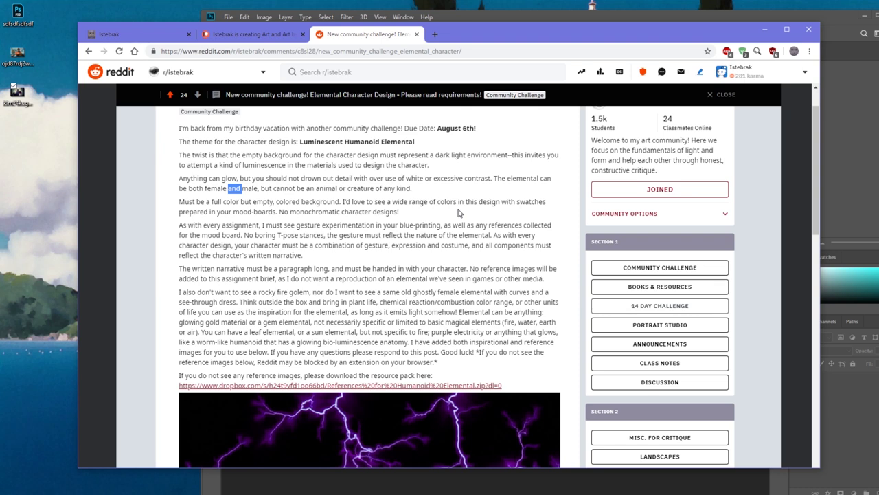
scroll(459, 213, "down", 1)
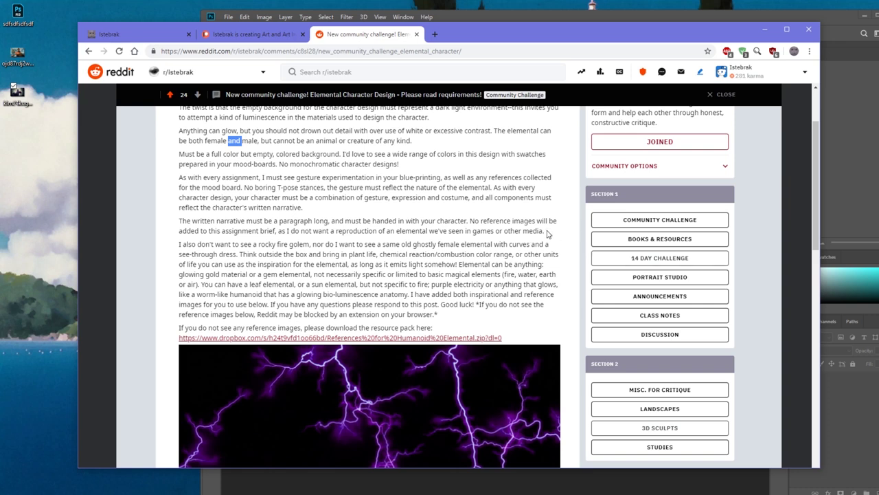
Step: Edit the challenge post and remove "No reference images will be added to this assignment brief, as" from the written narrative paragraph
scroll(550, 234, "down", 12)
left_click(380, 399)
left_click(403, 415)
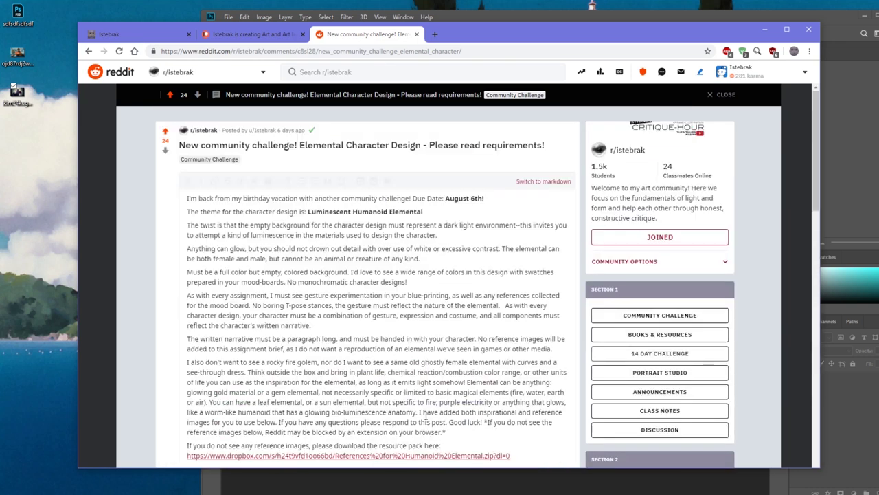
left_click(492, 340)
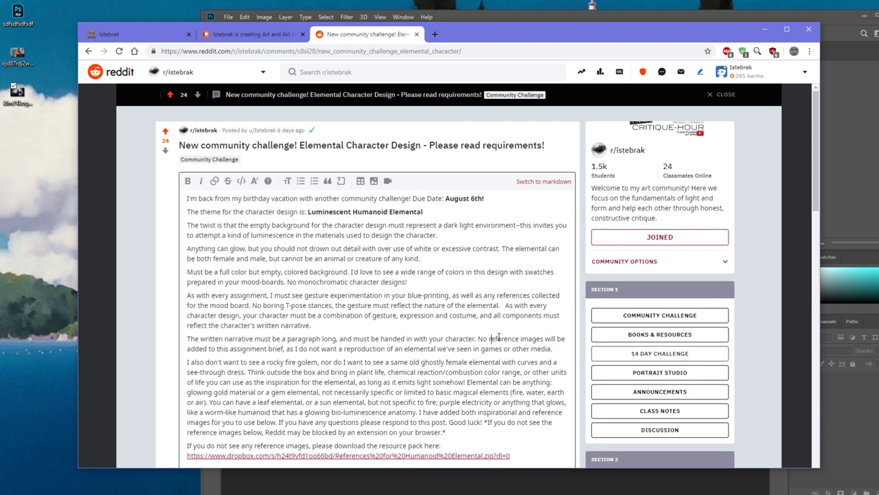
scroll(484, 323, "down", 1)
left_click_drag(479, 290, 295, 302)
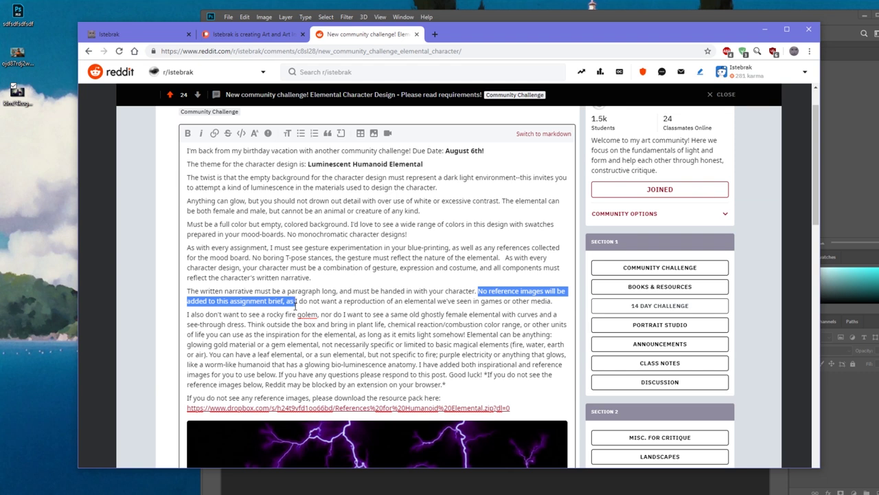
key("BackSpace")
left_click(487, 300)
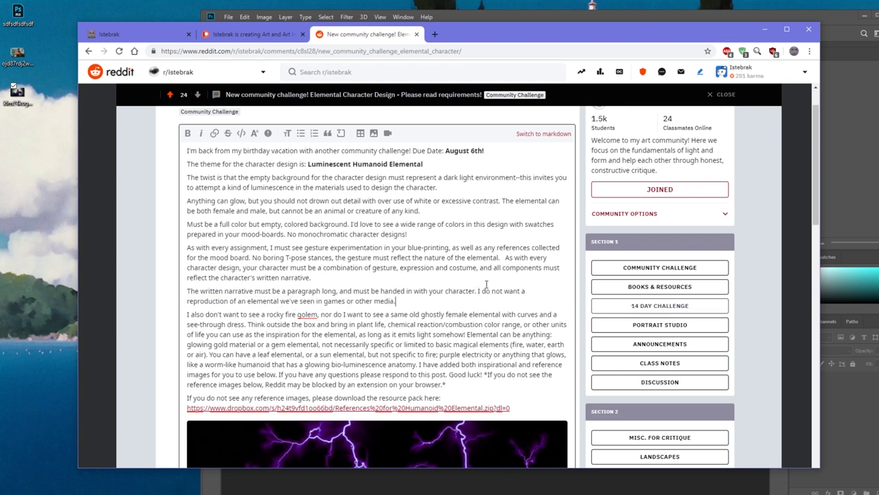
Step: Change "female and male" to "female or male" in the post's elemental description and save the edited post
scroll(300, 251, "up", 1)
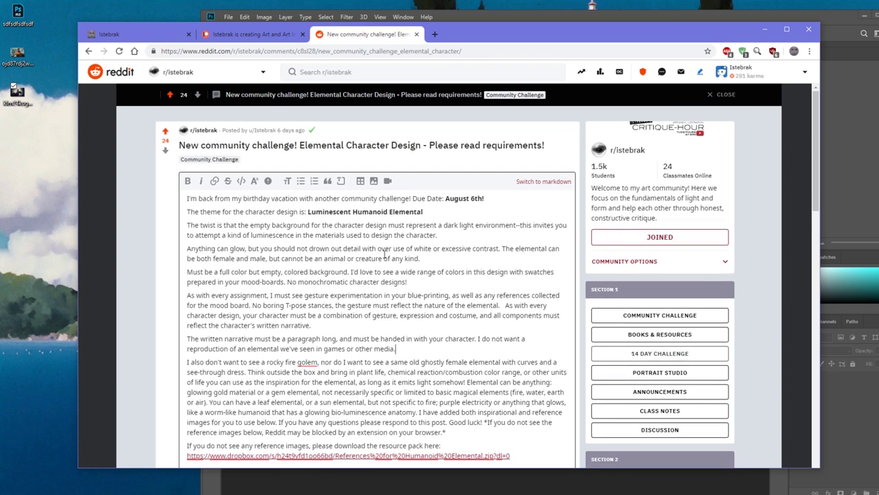
double_click(242, 258)
type("or")
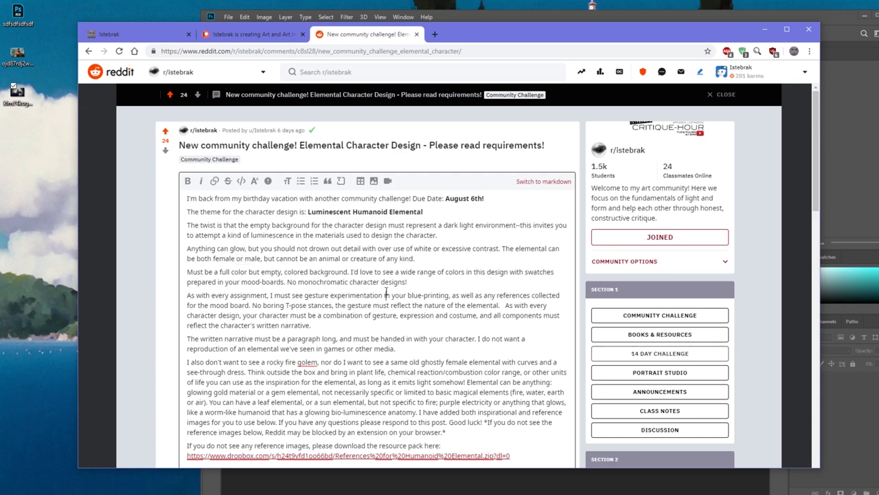
scroll(387, 291, "down", 3)
scroll(386, 290, "down", 10)
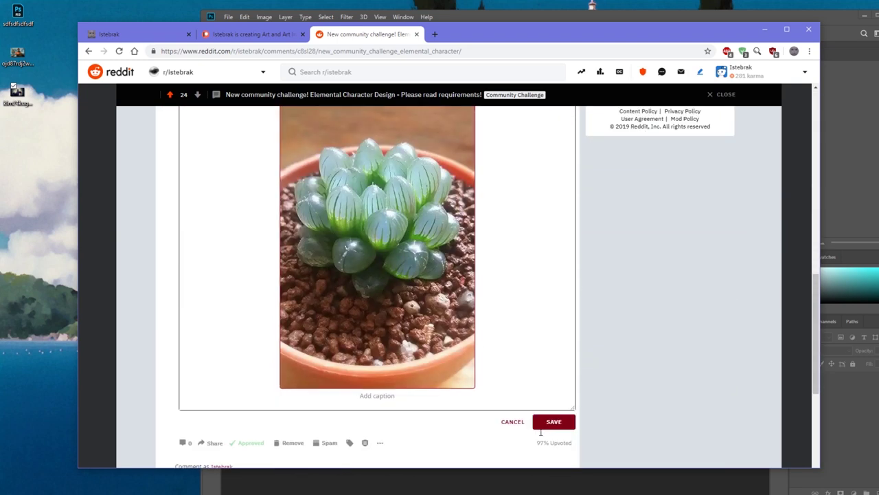
scroll(378, 187, "up", 5)
scroll(464, 287, "down", 8)
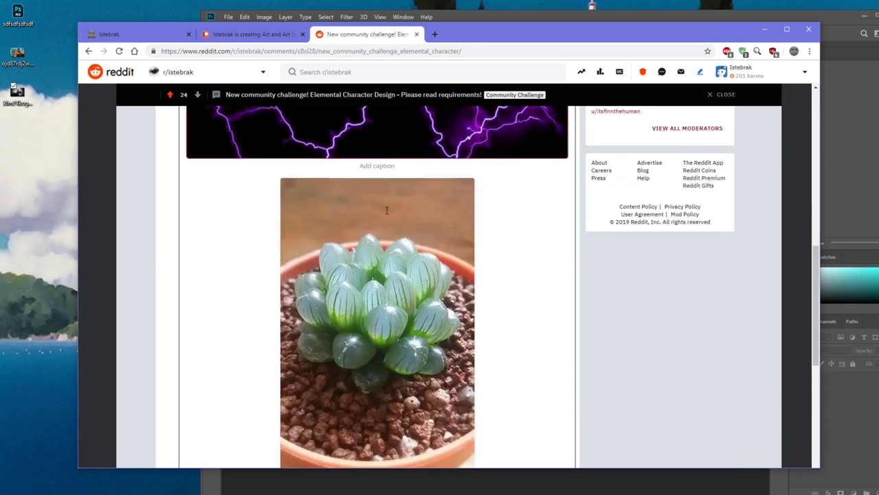
left_click(545, 282)
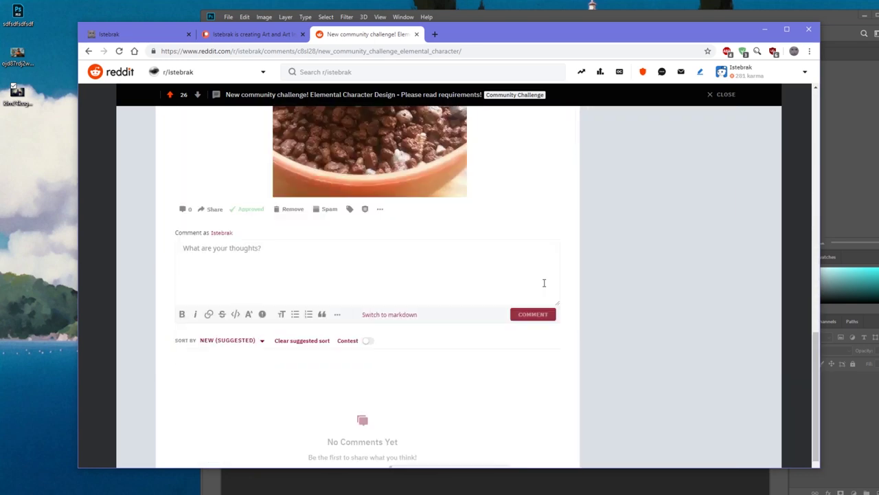
Step: Read the post's paragraph on elemental inspiration, highlighting the passages on thinking outside the box and non-basic elements
scroll(530, 292, "up", 10)
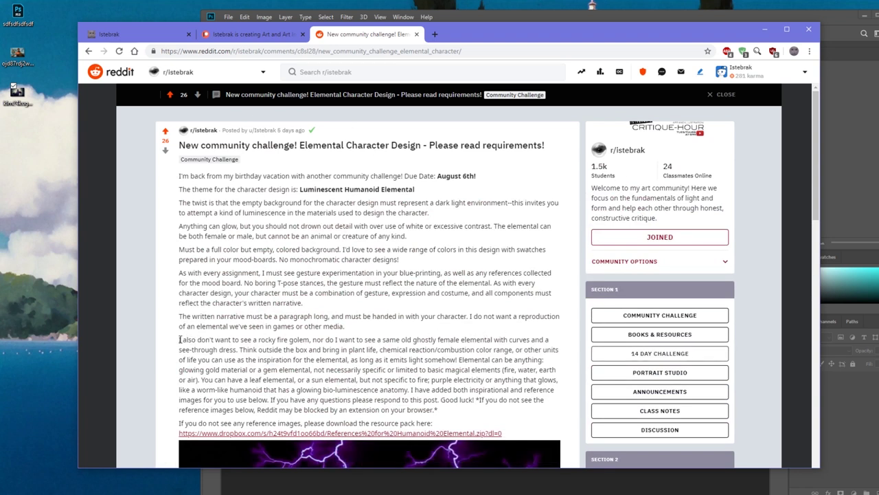
left_click_drag(180, 340, 457, 413)
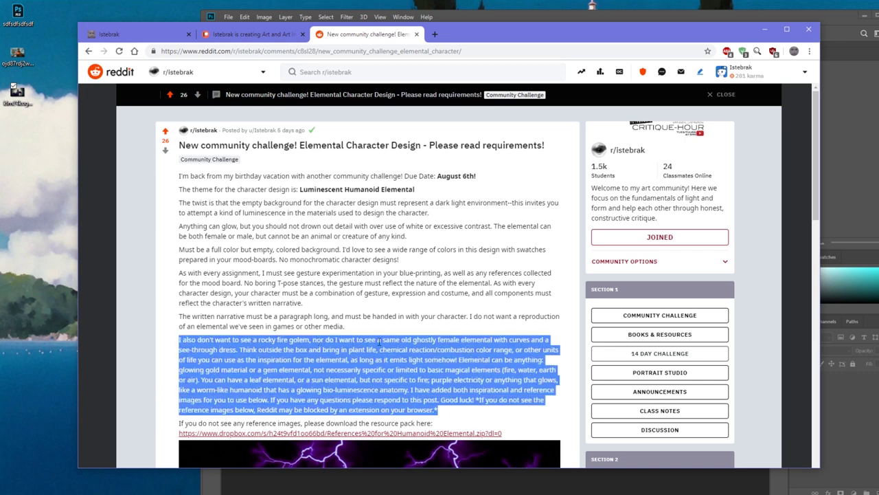
left_click(242, 350)
left_click_drag(242, 350, 559, 381)
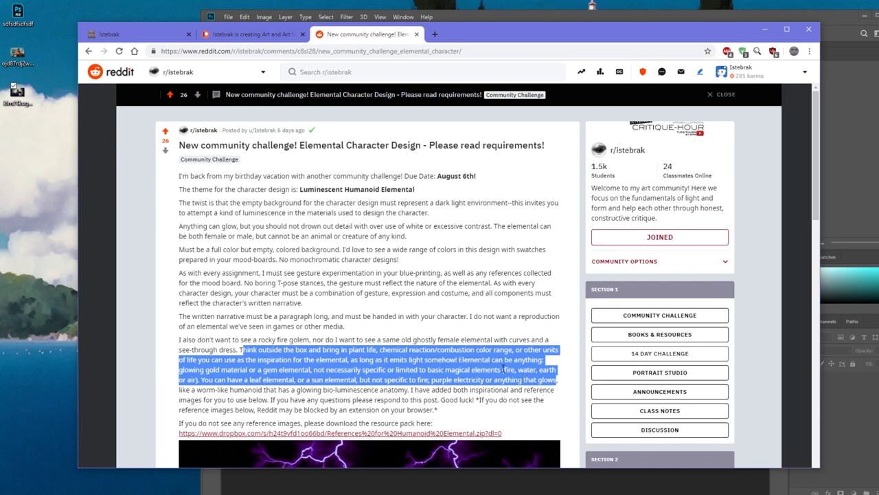
left_click(275, 371)
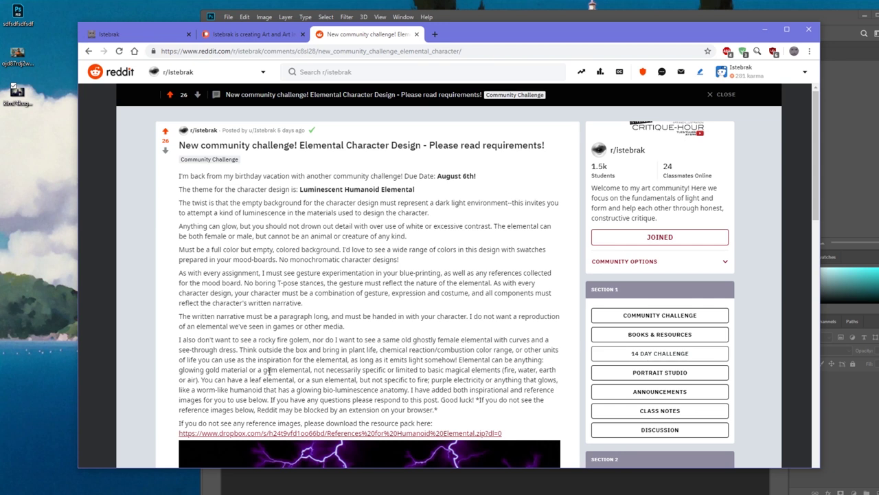
left_click_drag(326, 369, 547, 390)
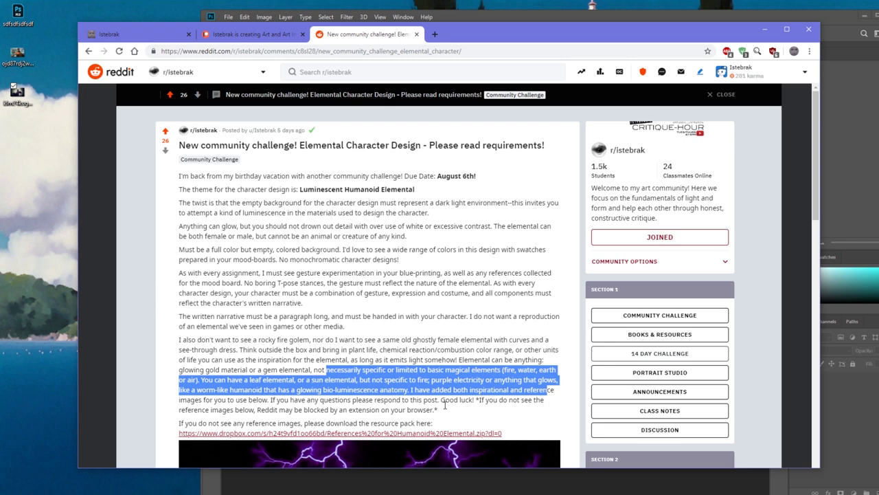
Step: Look over the reference images below the challenge brief and open the Dropbox link to the resource pack
scroll(529, 379, "down", 1)
scroll(529, 379, "down", 10)
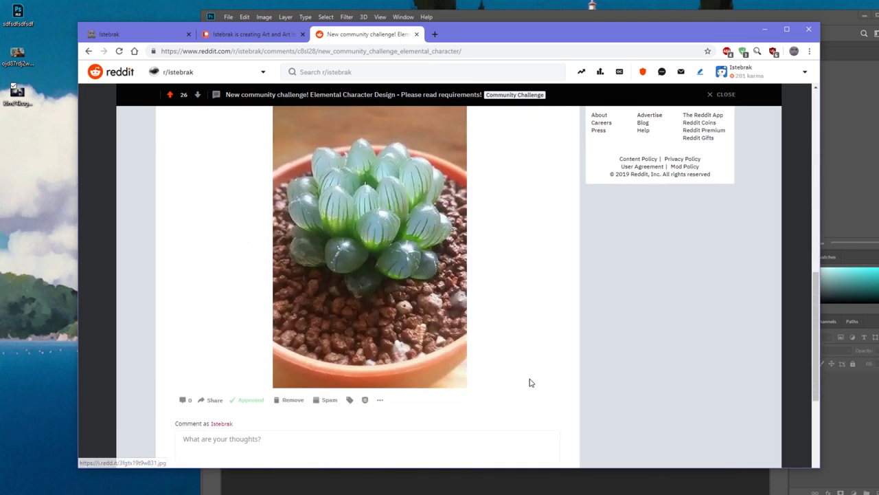
scroll(529, 385, "up", 10)
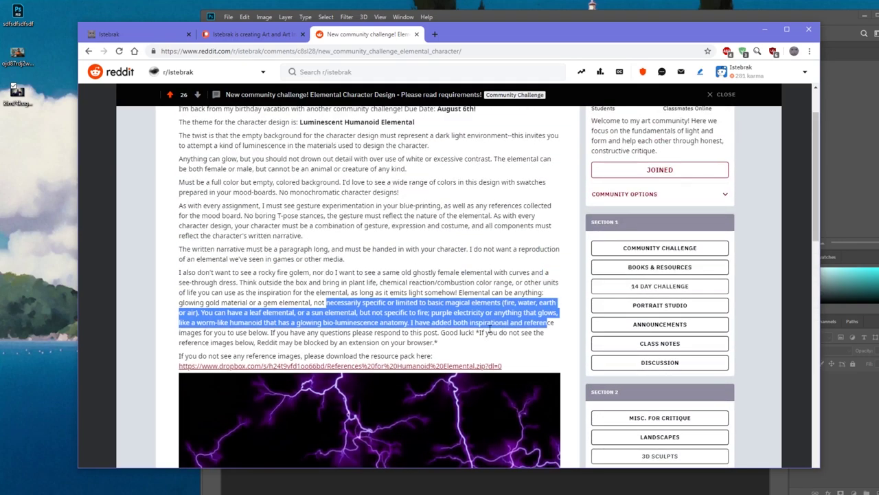
scroll(494, 412, "down", 4)
scroll(430, 350, "up", 2)
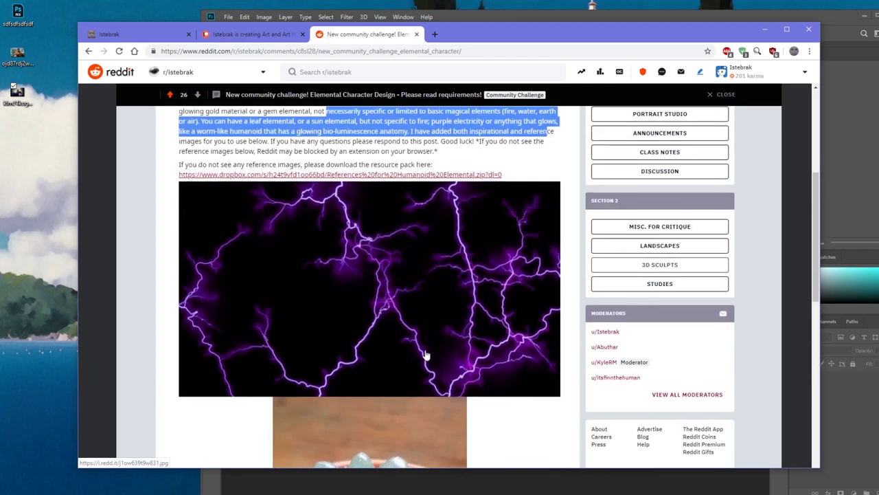
left_click(428, 179)
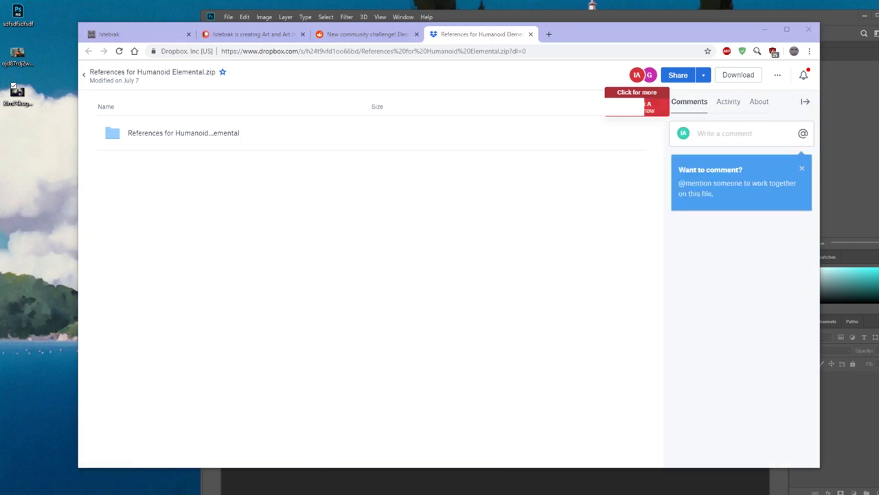
Step: Switch to the Elemental Character Design folder in File Explorer, maximize its window and enlarge the image thumbnails
key("alt+Tab")
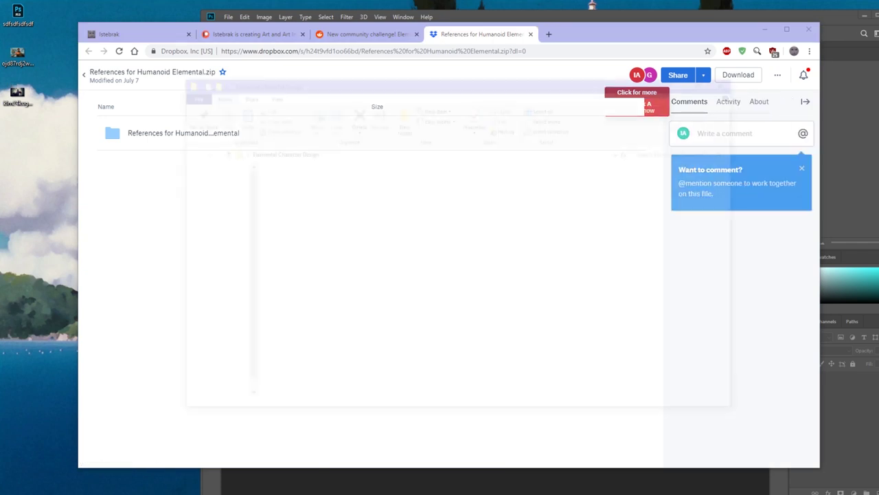
double_click(554, 83)
right_click(269, 252)
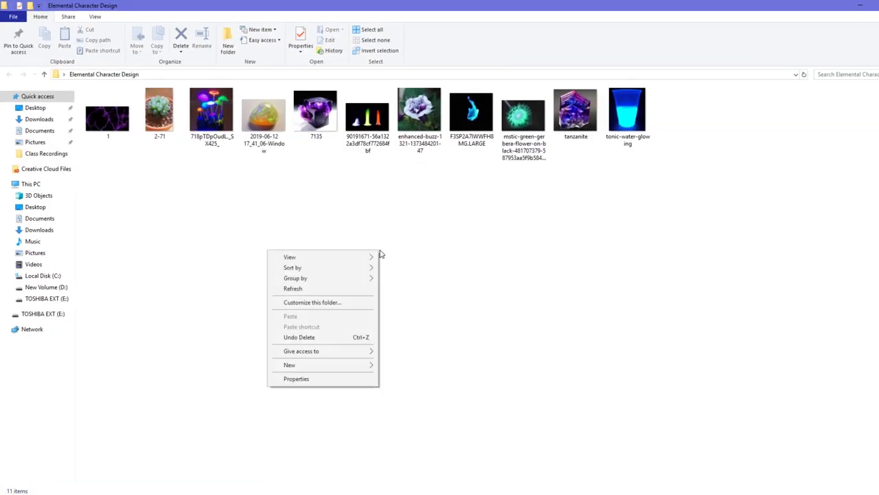
left_click(390, 256)
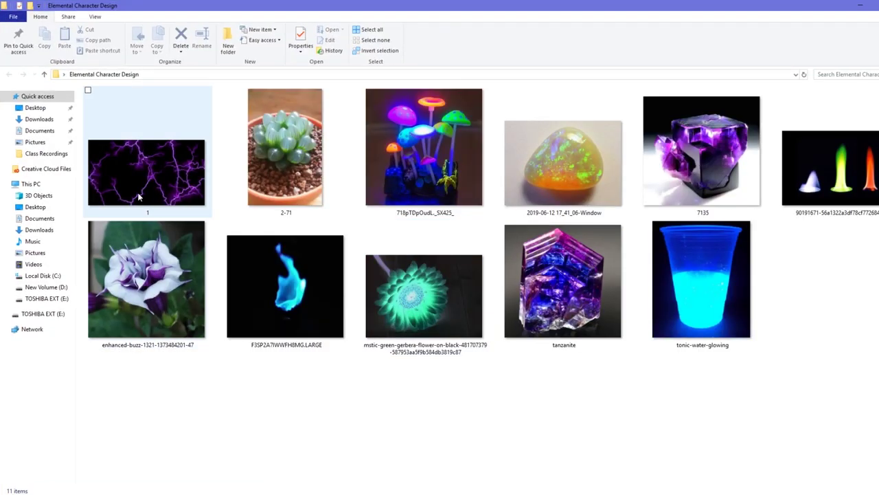
Step: View the coloured flames, blue flame and purple-white flower reference images in turn, closing each one after viewing
left_click(852, 187)
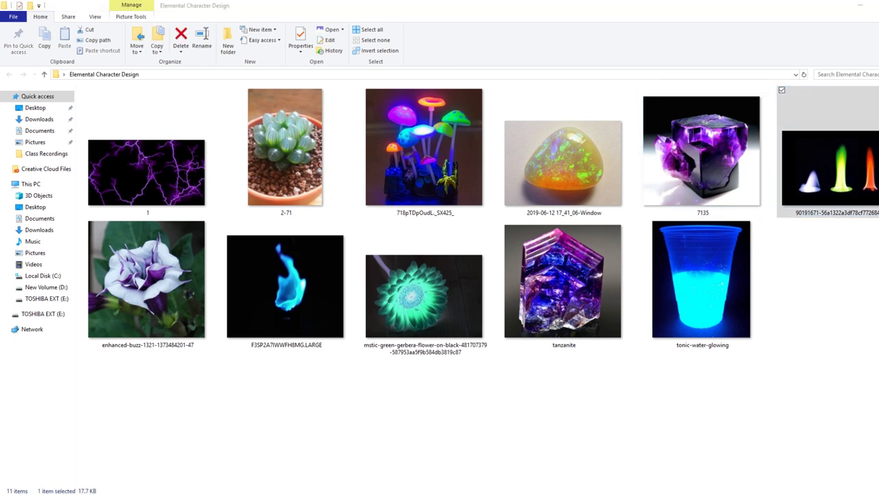
key("Return")
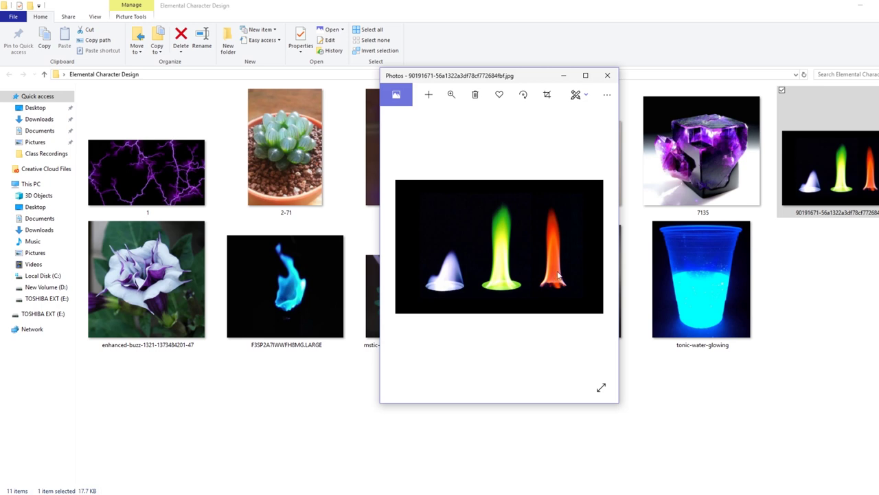
left_click(608, 76)
double_click(328, 323)
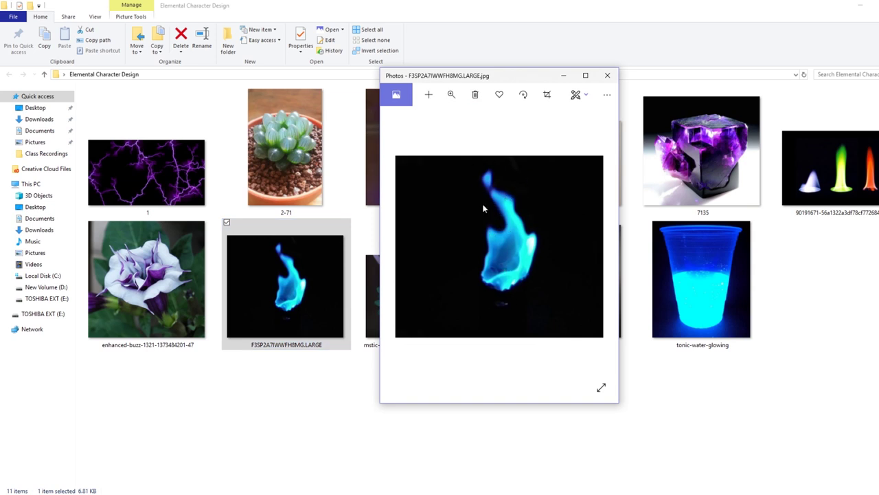
left_click(607, 78)
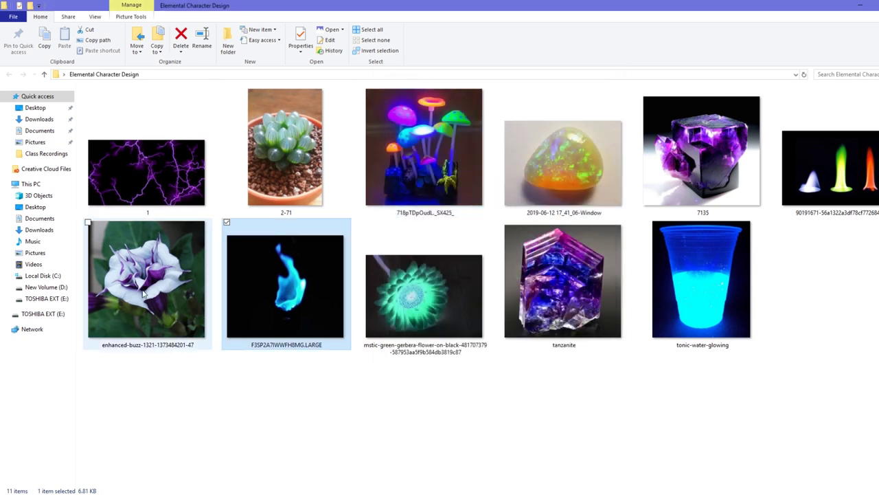
double_click(165, 236)
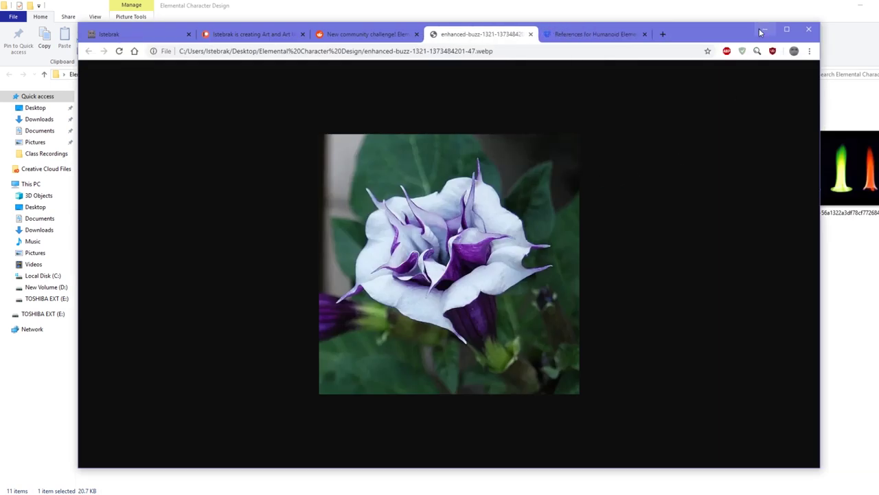
left_click(530, 34)
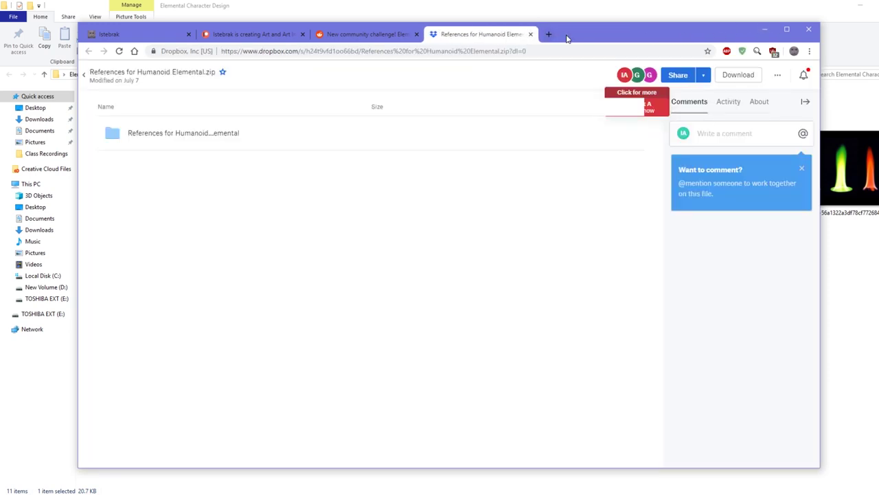
Step: Close the Dropbox resource pack page and return to the Reddit challenge post in the browser
left_click(531, 34)
left_click(765, 29)
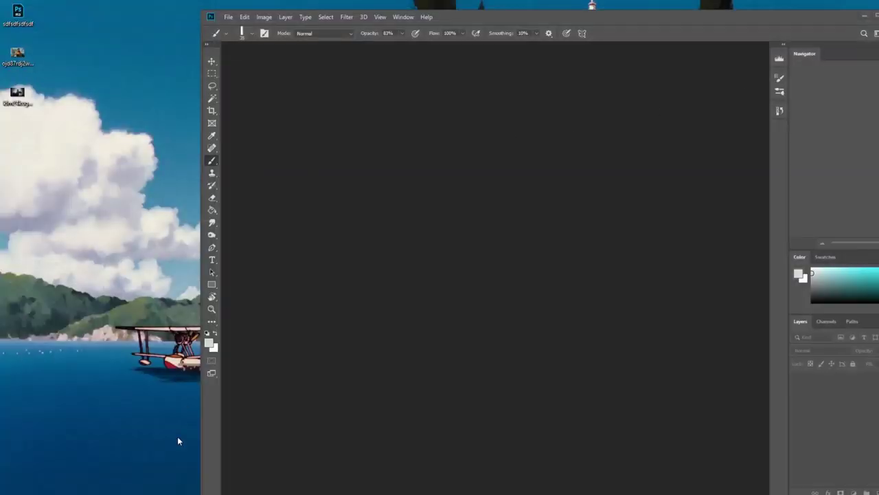
mouse_move(117, 484)
left_click(141, 463)
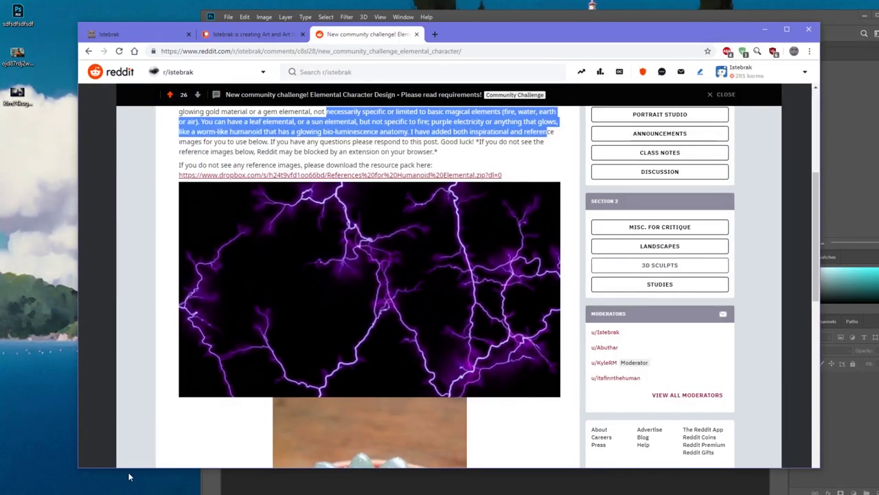
Step: Return to the beginning of the challenge post and highlight the August 6th due date
scroll(536, 258, "up", 4)
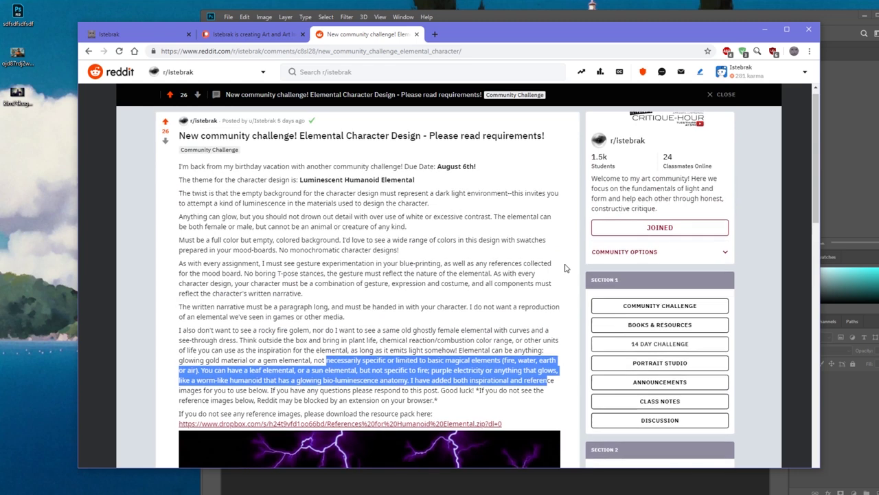
left_click(548, 203)
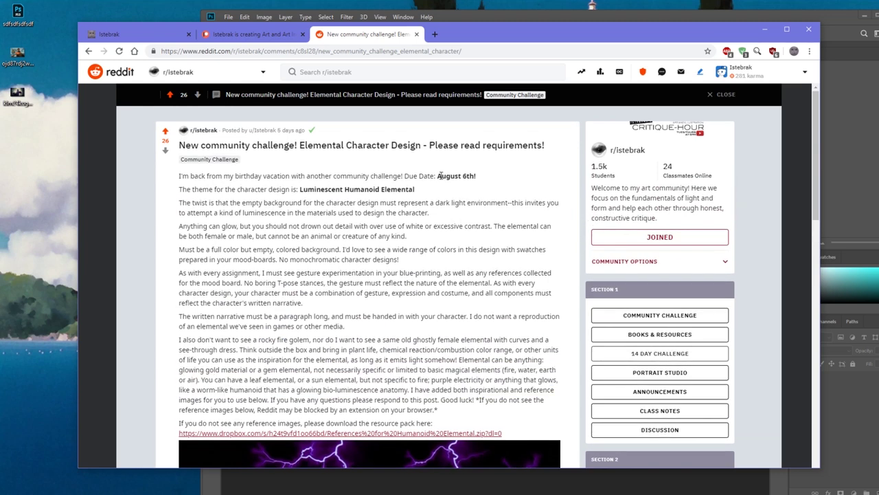
left_click_drag(437, 176, 484, 180)
left_click(583, 167)
left_click_drag(437, 178, 479, 180)
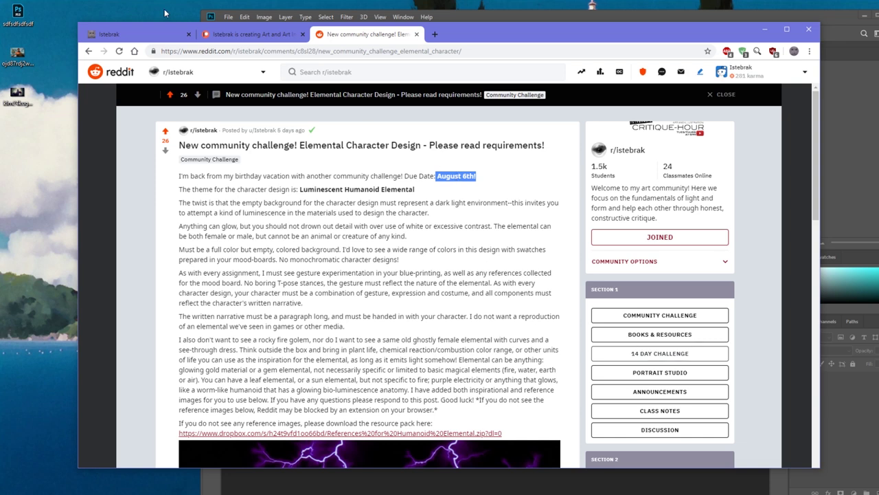
Step: Look through the Istebrak Patreon page, examining the membership tiers and the Apprentice tier's rewards
left_click(246, 34)
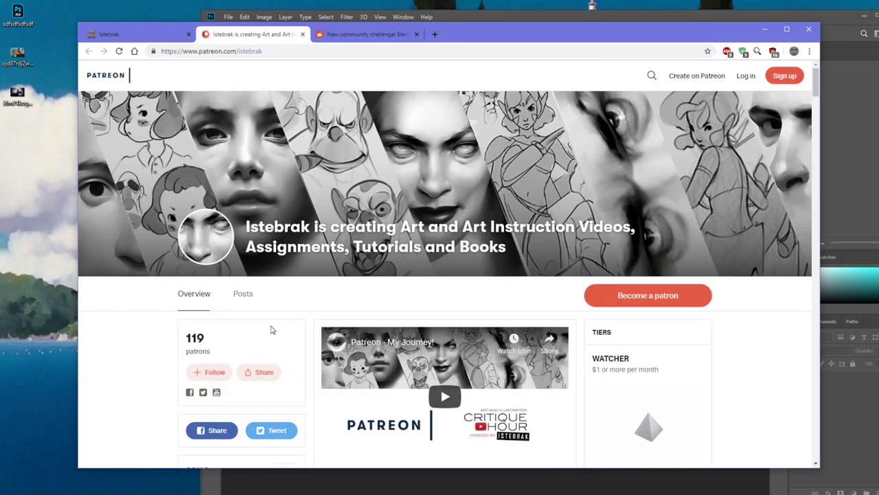
scroll(206, 317, "down", 2)
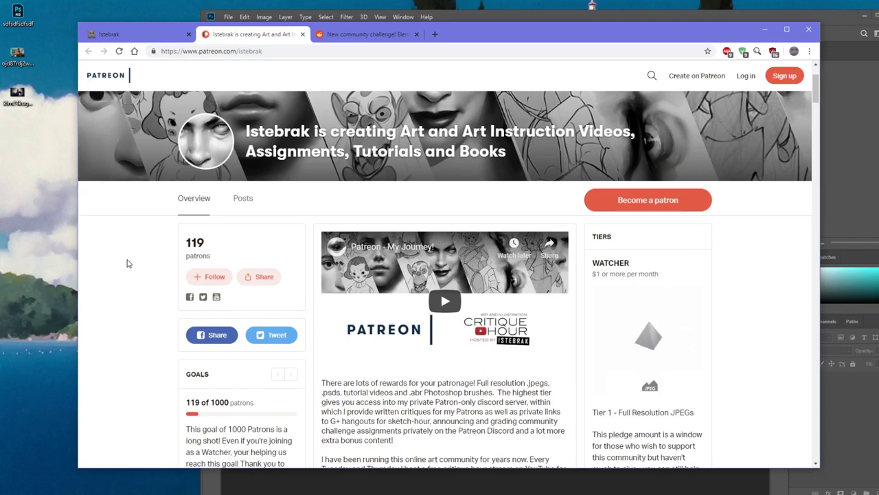
scroll(131, 261, "down", 4)
scroll(617, 296, "down", 10)
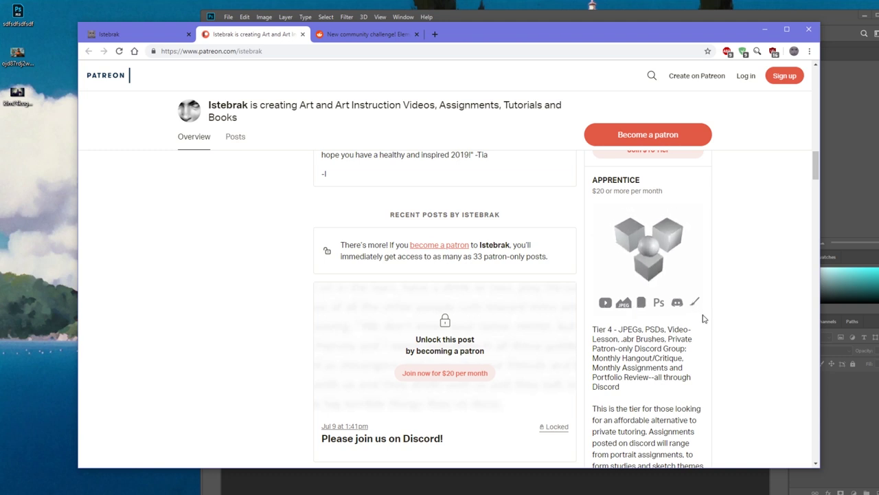
scroll(703, 318, "down", 3)
scroll(703, 212, "up", 3)
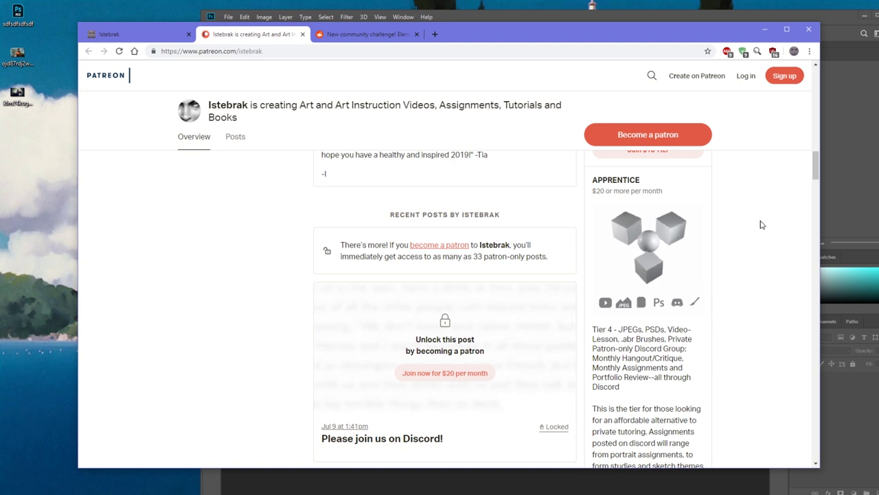
scroll(761, 225, "down", 3)
scroll(761, 225, "up", 3)
scroll(761, 225, "up", 1)
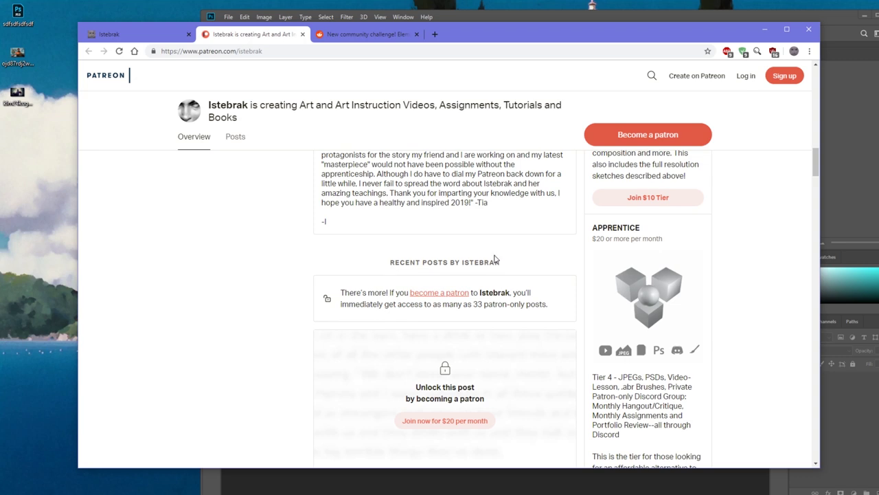
scroll(759, 249, "up", 6)
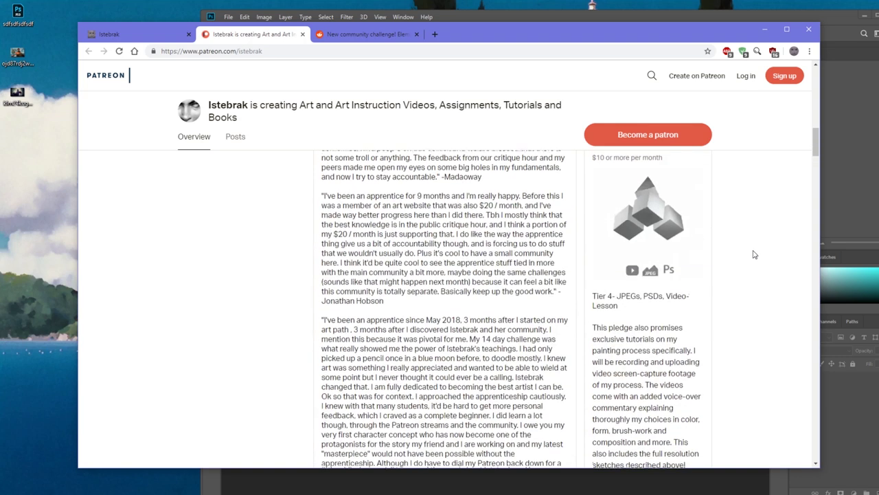
Step: Open the Reddit community link from the Istebrak website, close the page it opens and close the browser
left_click(132, 36)
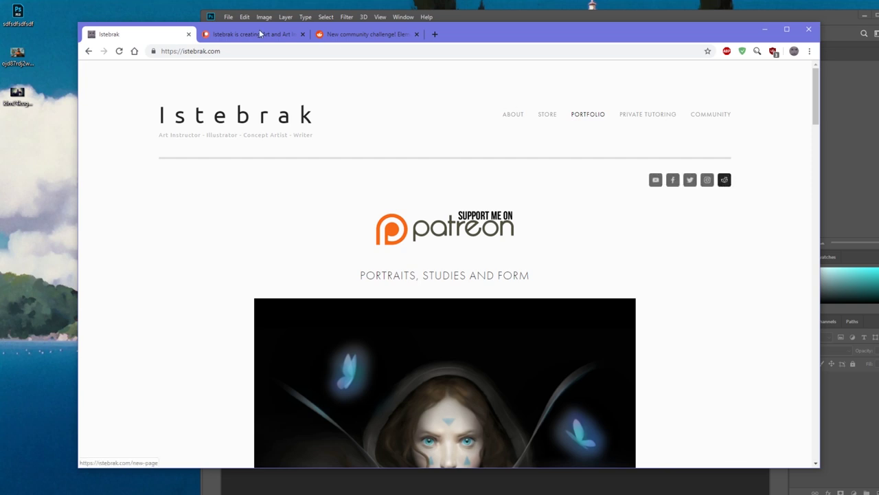
left_click(725, 180)
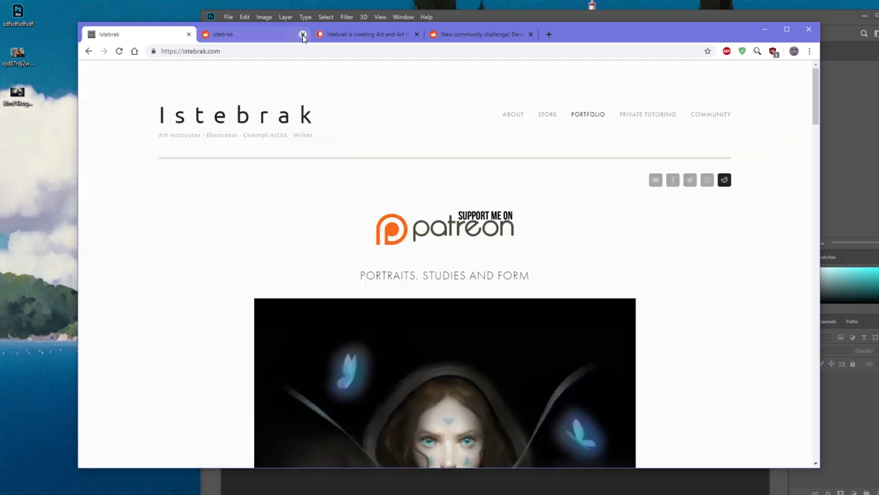
left_click(302, 34)
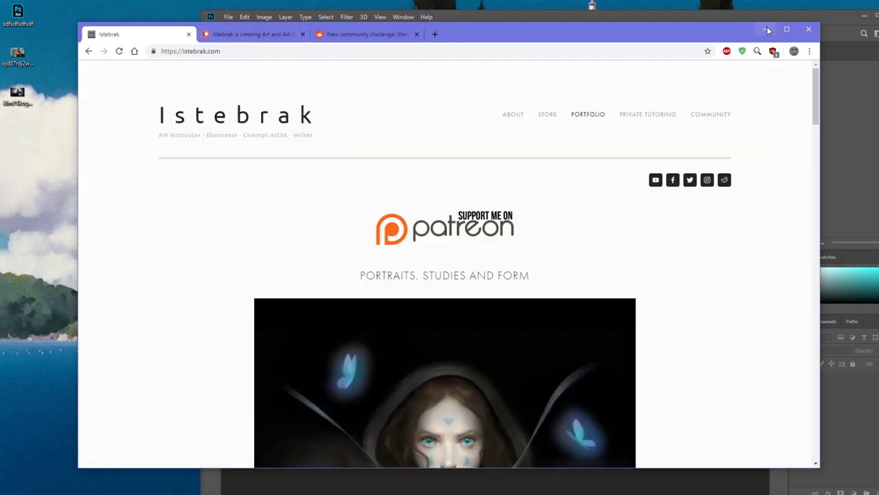
left_click(810, 29)
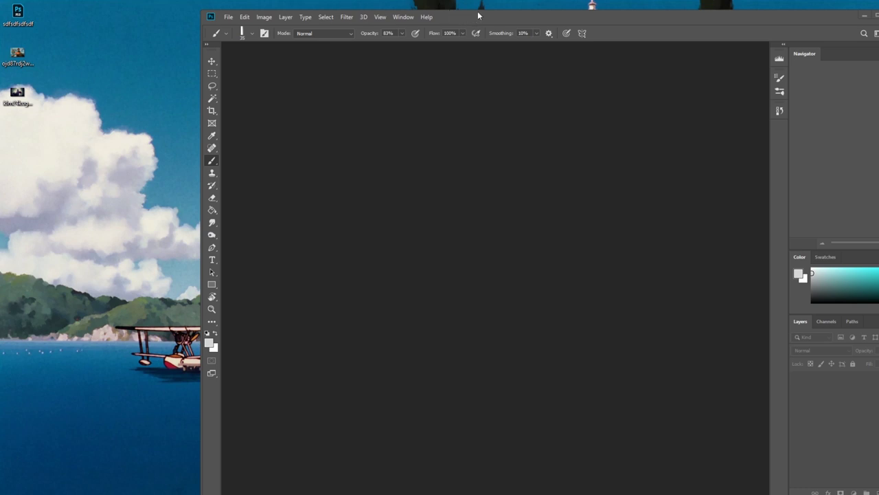
Step: Fit the Photoshop window on the screen and open the two painting images from the desktop in it
left_click_drag(878, 11, 878, 28)
left_click_drag(713, 35, 701, 18)
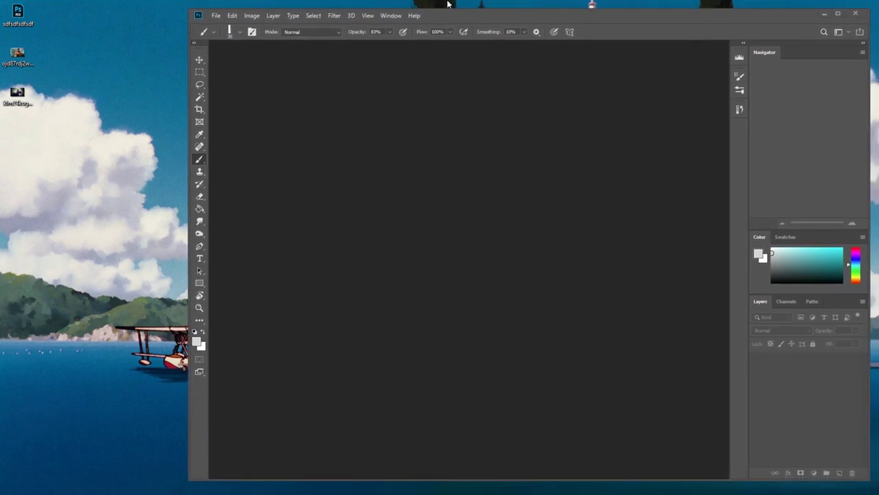
left_click_drag(477, 15, 479, 15)
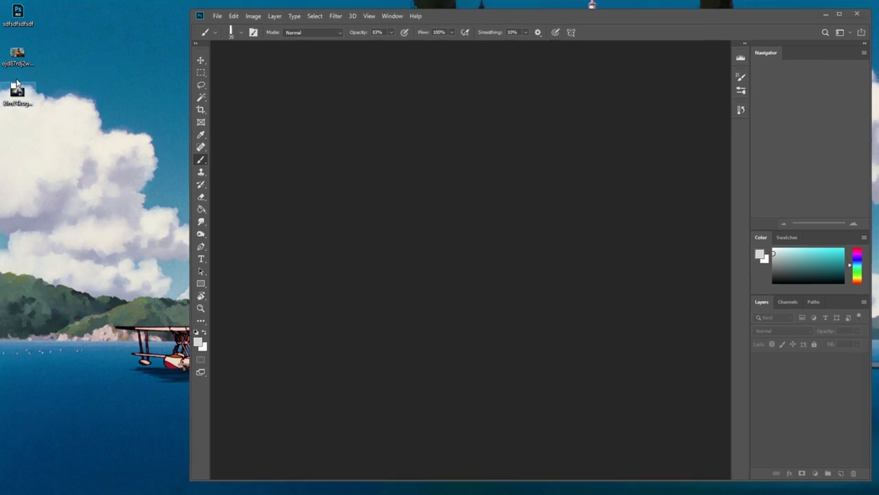
left_click_drag(57, 132, 10, 43)
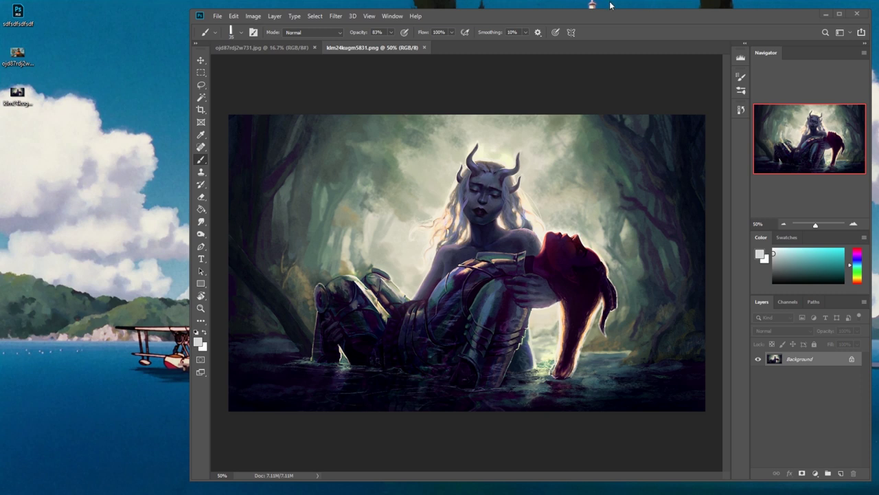
left_click_drag(612, 18, 560, 17)
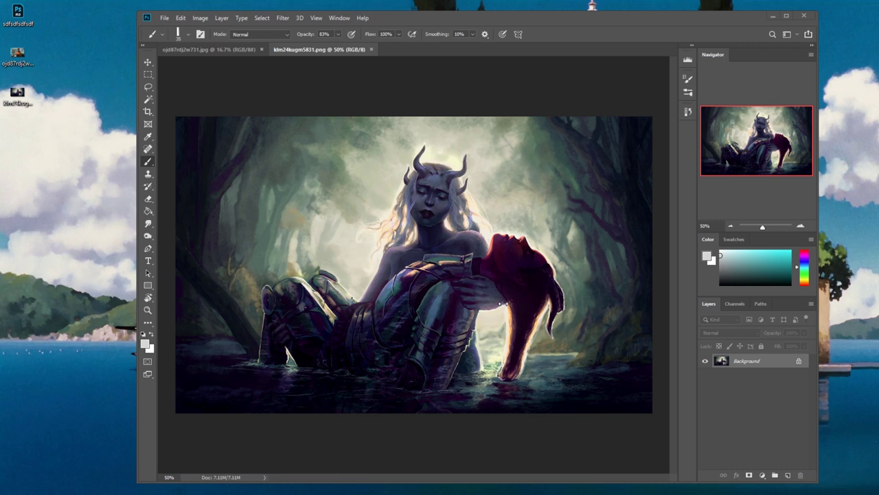
Step: Lasso a rough circle around the horned woman and her arms, and invert the selection to cover the surroundings
key("l")
mouse_move(338, 281)
left_mouse_down()
mouse_move(365, 167)
mouse_move(419, 144)
mouse_move(456, 142)
mouse_move(493, 165)
mouse_move(505, 201)
mouse_move(510, 294)
mouse_move(478, 353)
mouse_move(367, 337)
mouse_move(337, 289)
left_mouse_up()
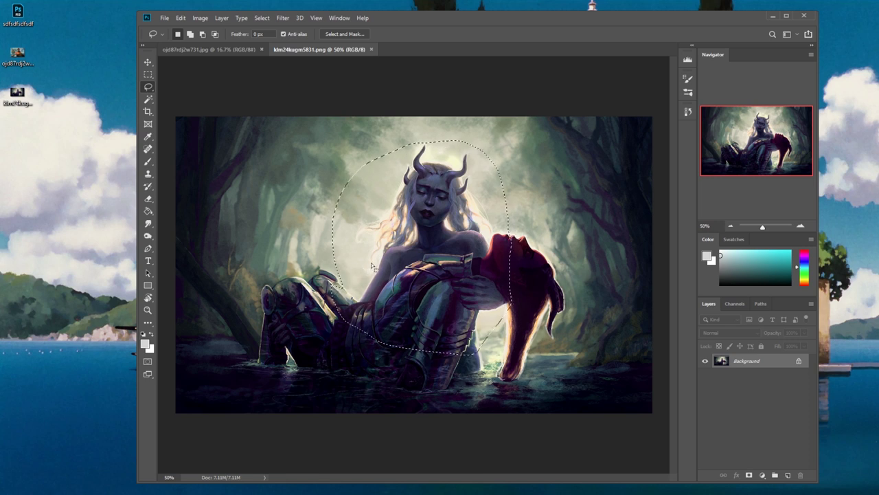
key("m")
right_click(542, 275)
left_click(577, 292)
Step: Add a new layer and fill the selected surroundings with a very dark navy
left_click(788, 474)
key("g")
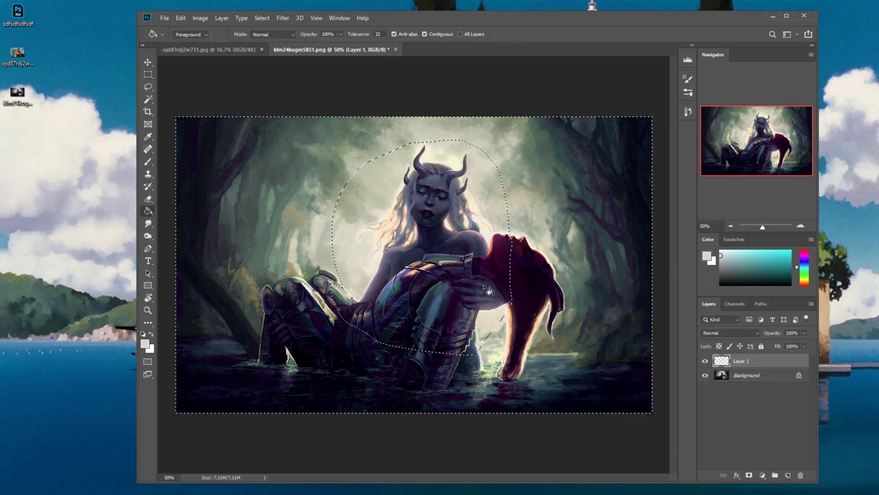
key("d")
left_click(376, 347)
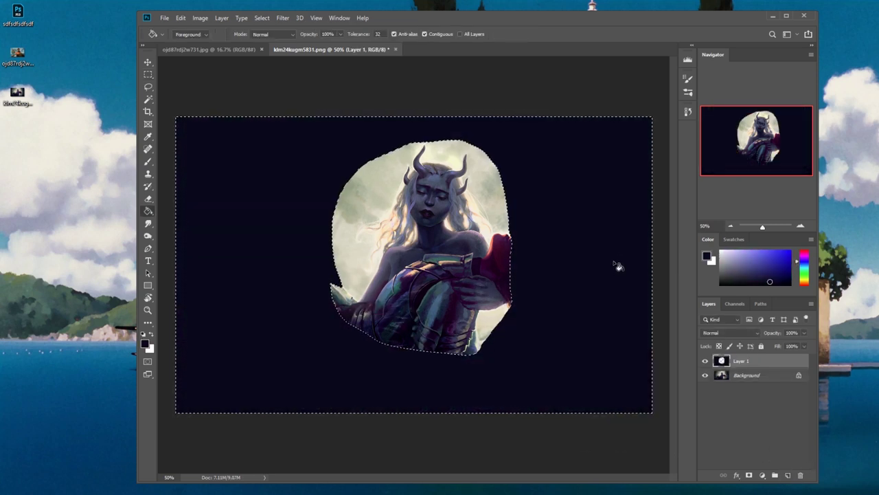
Step: Deselect the area and lower the dark layer's fill to 67%
key("m")
right_click(584, 227)
left_click(598, 229)
left_click(804, 345)
left_click_drag(799, 359, 789, 359)
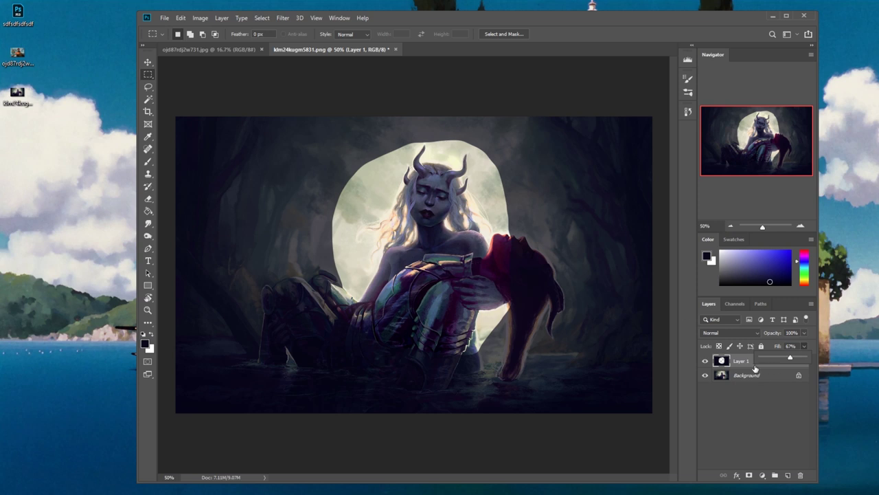
Step: Compare the painting with the dark vignette layer hidden and shown, and delete that layer
left_click(705, 361)
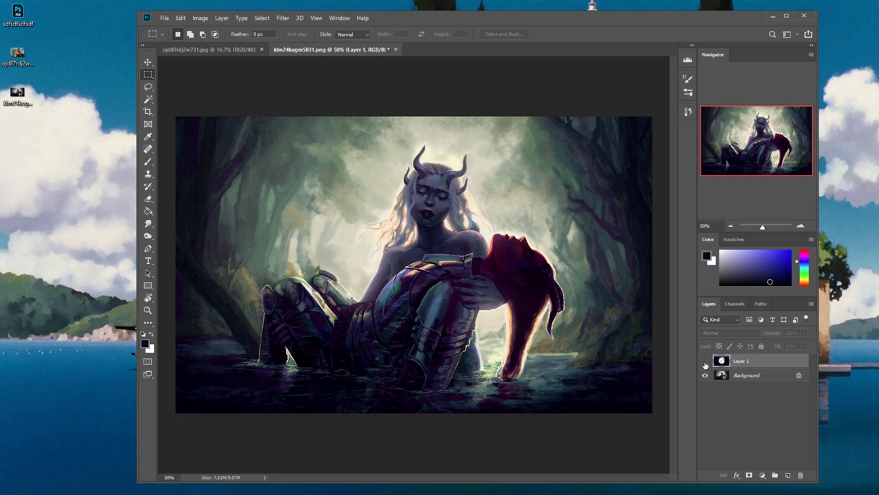
left_click(705, 362)
left_click(705, 362)
left_click(801, 474)
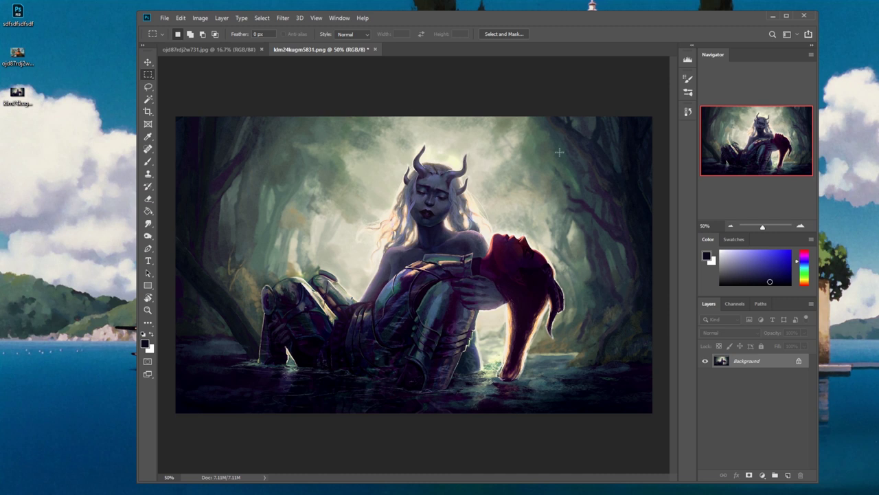
Step: Brighten the horned woman's hair on both sides of her face with the Dodge tool, adjusting the brush size to fit
key("b")
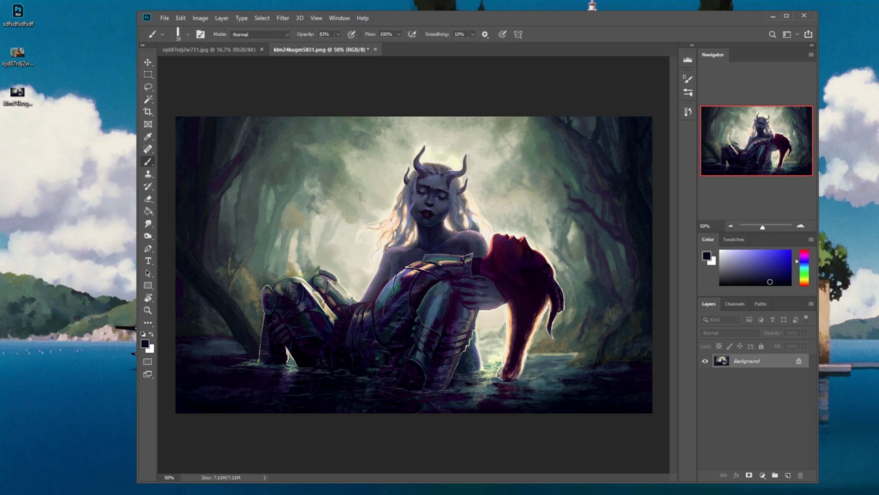
left_click(147, 235)
left_click(177, 234)
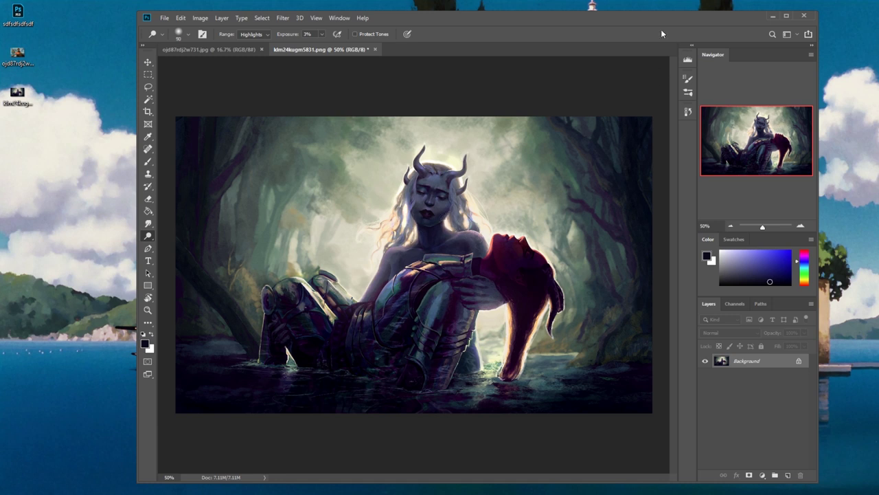
key("bracketright")
key("bracketright")
key("bracketright")
key("bracketright")
key("bracketright")
key("bracketright")
key("bracketleft")
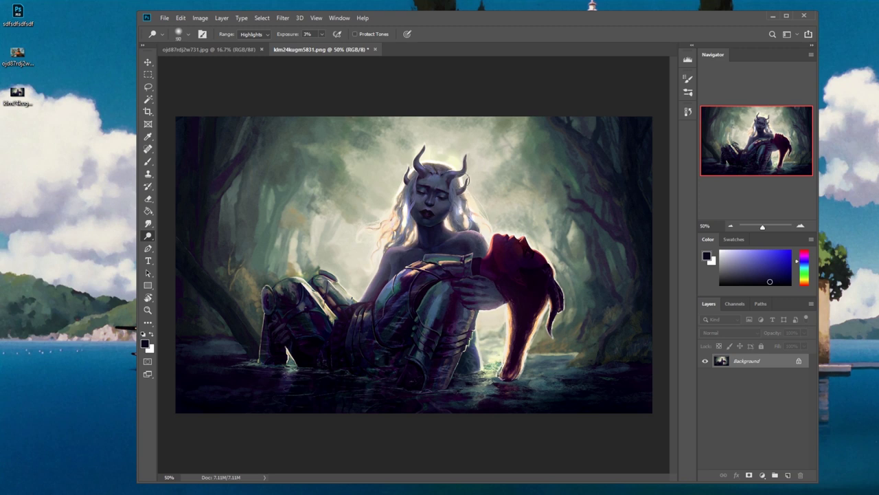
key("bracketleft")
key("bracketleft")
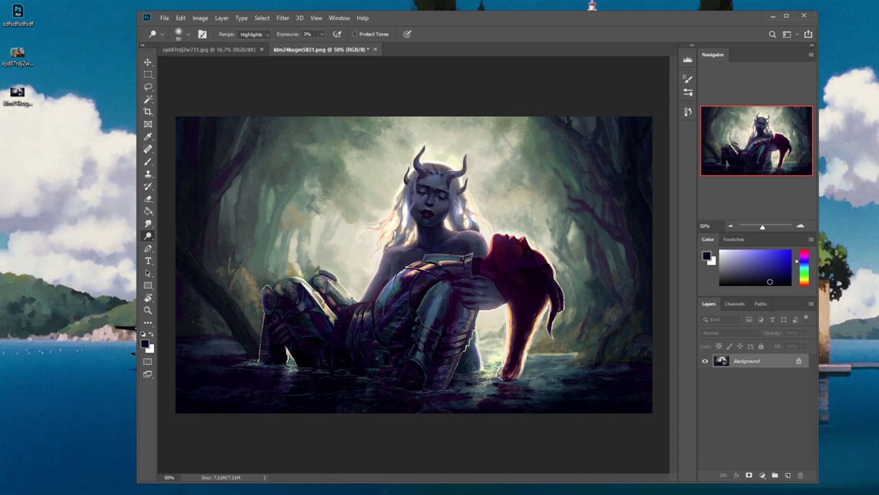
Step: Paint light on the horned woman's head with a small soft round brush, using a lighter blue-grey based on her hairline colour
key("b")
right_click(434, 193)
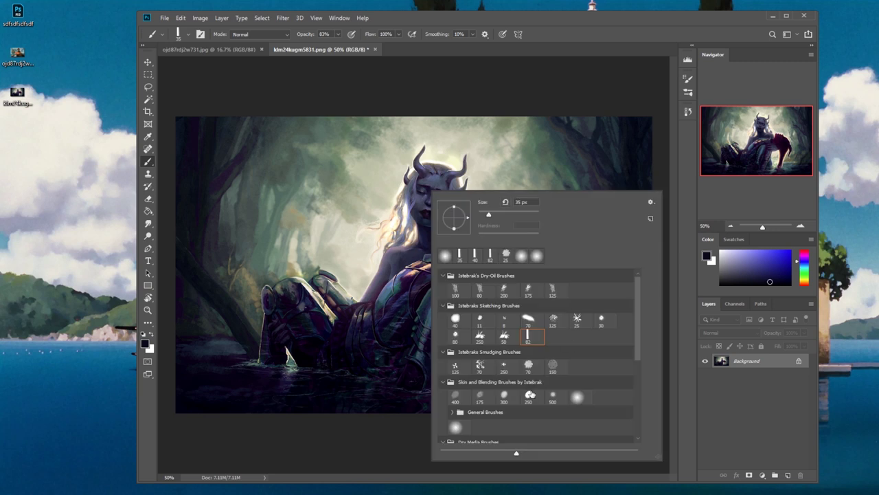
left_click(637, 90)
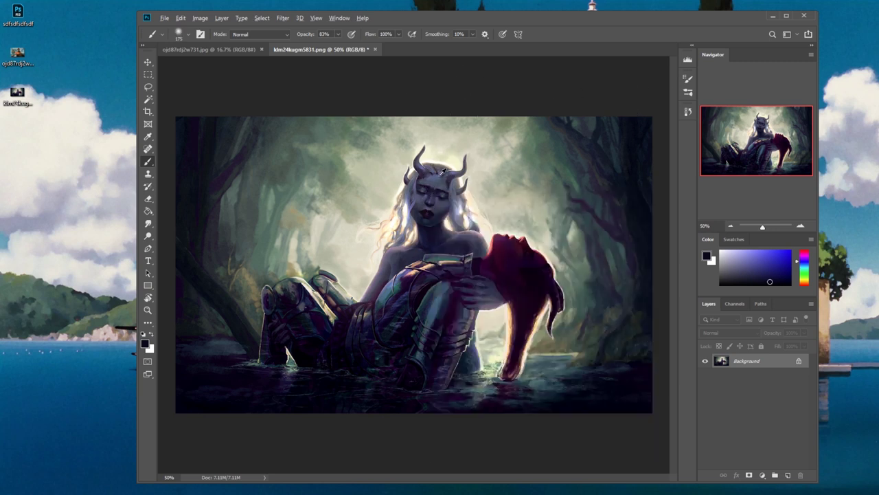
left_click(443, 173, "alt")
left_click(739, 261)
key("[")
key("[")
key("bracketleft")
key("bracketleft")
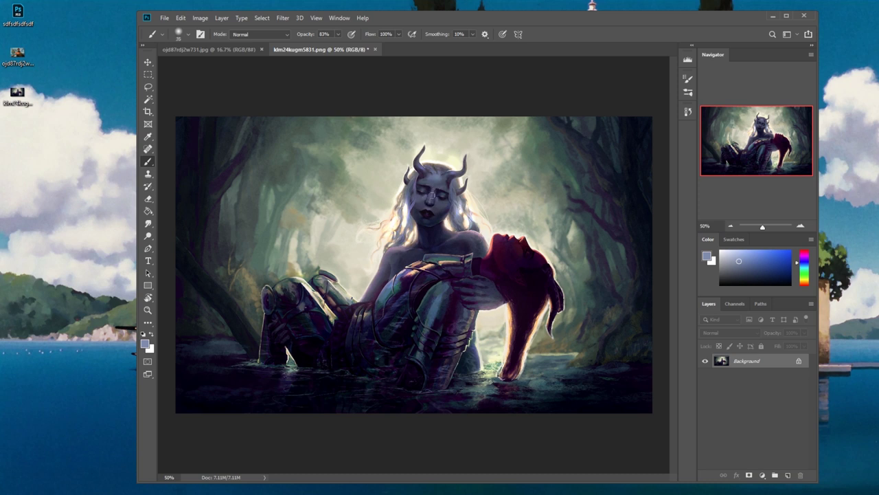
Step: Set the soft brush to 100 px and sample a dark navy from the horned woman's neck for shading her face
key("bracketright")
key("bracketright")
key("bracketright")
key("bracketright")
key("bracketleft")
key("bracketleft")
key("bracketleft")
left_click(431, 232, "alt")
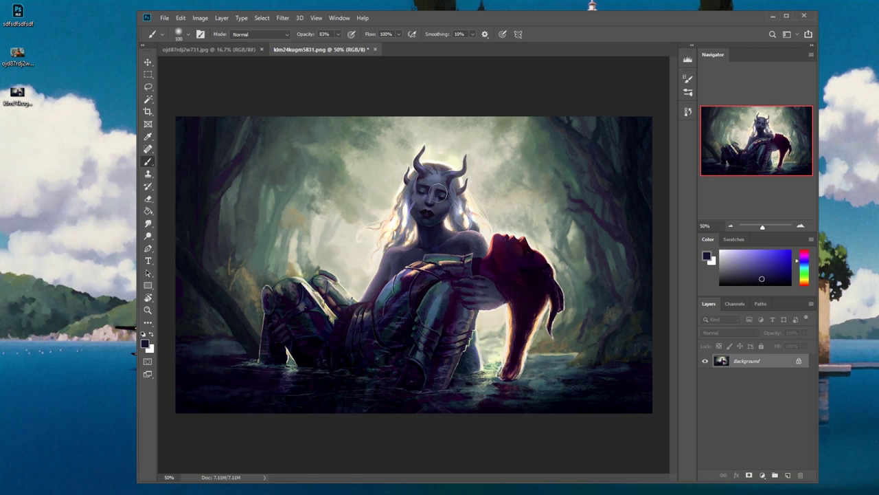
Step: Rework the horned woman's face with blue-grey sampled near her horn and dark navy sampled from her neck and jaw, using a 100 px brush
left_click(448, 168, "alt")
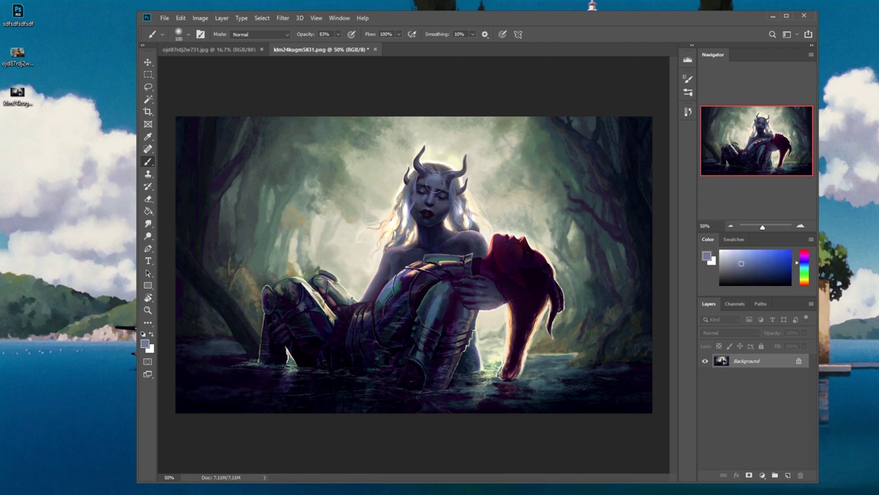
key("bracketleft")
key("bracketleft")
key("bracketleft")
key("bracketright")
key("bracketright")
key("bracketright")
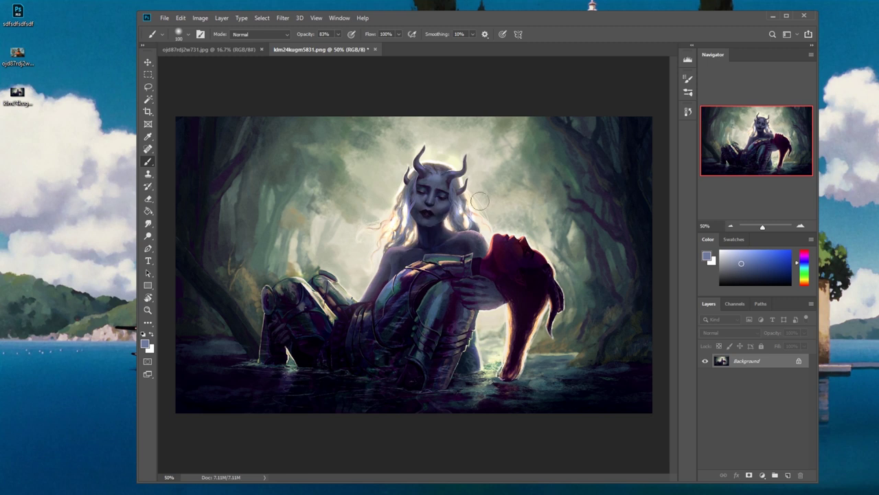
left_click(437, 224, "alt")
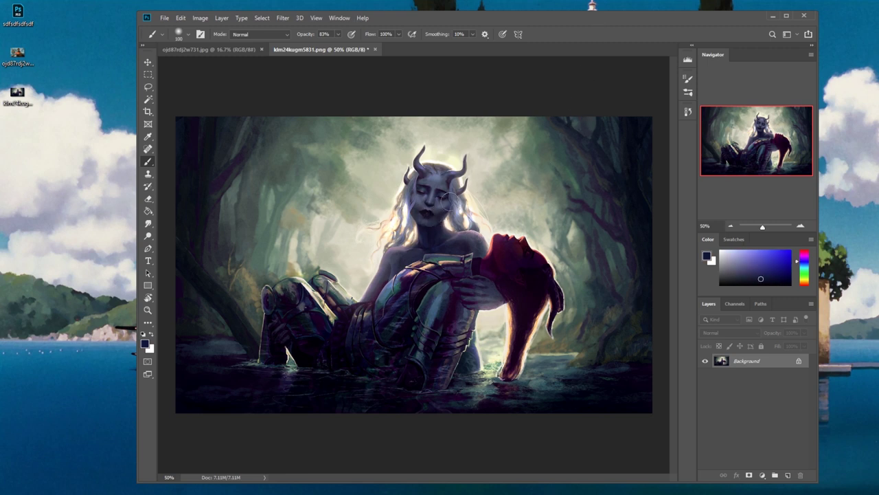
left_click(439, 210, "alt")
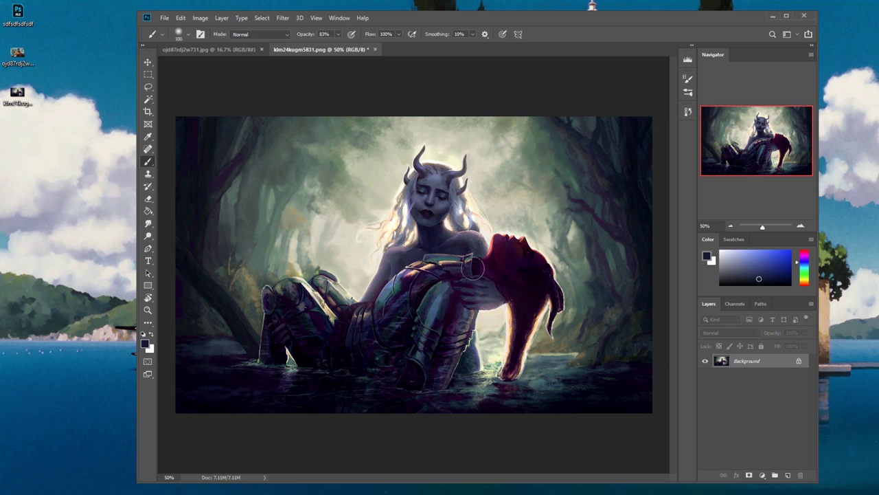
Step: Set up a 600 px white brush in Color blending mode for neutralising the painting's background
key("ctrl+minus")
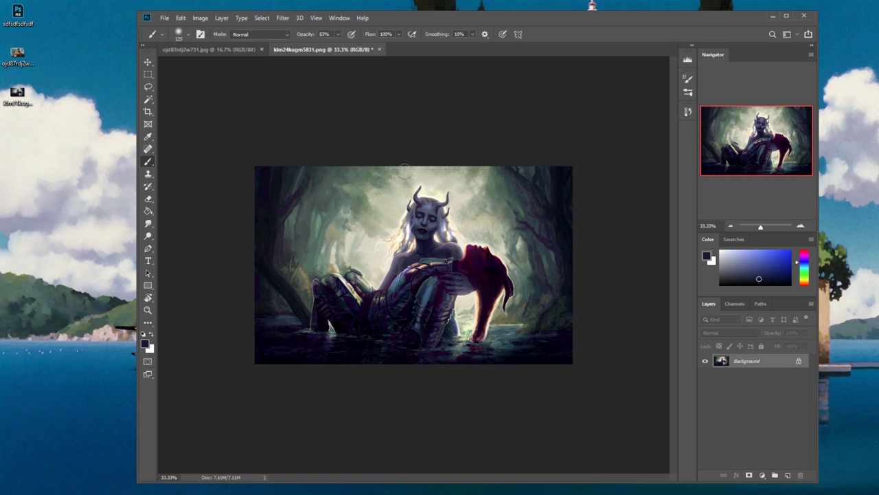
left_click(404, 233, "alt")
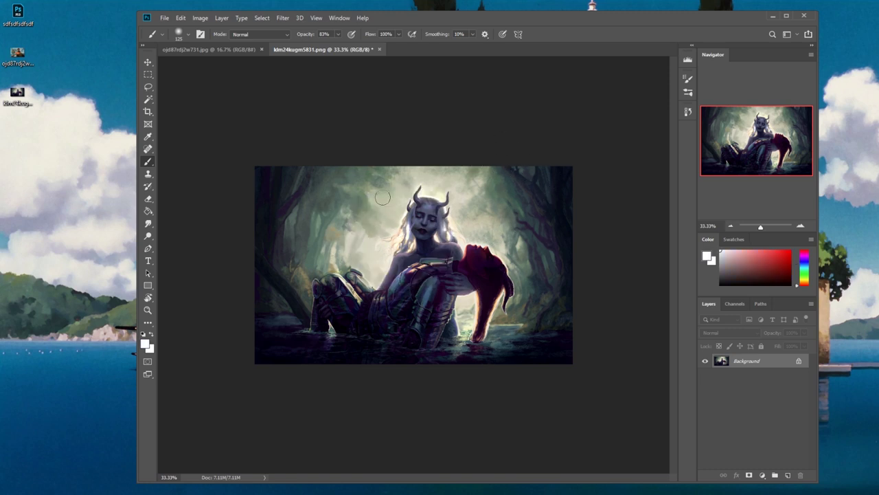
key("bracketright")
key("bracketright")
key("bracketright")
key("bracketright")
key("bracketright")
key("bracketright")
key("bracketright")
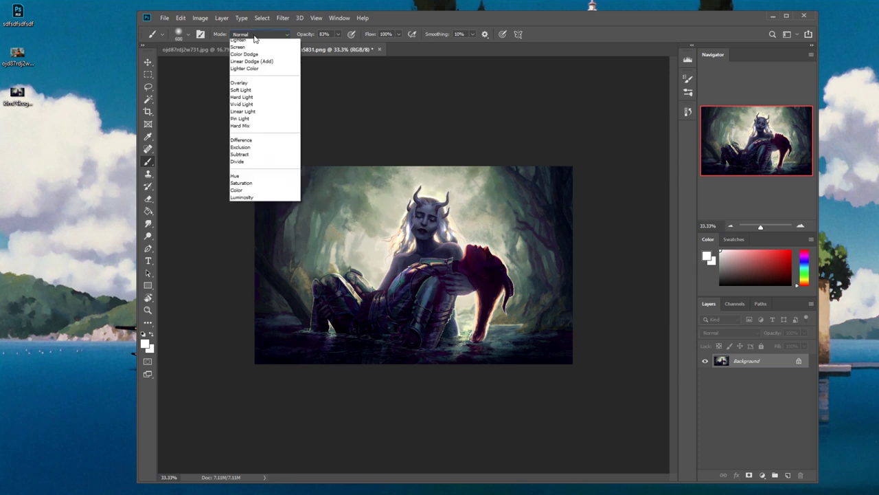
left_click(265, 34)
left_click(237, 271)
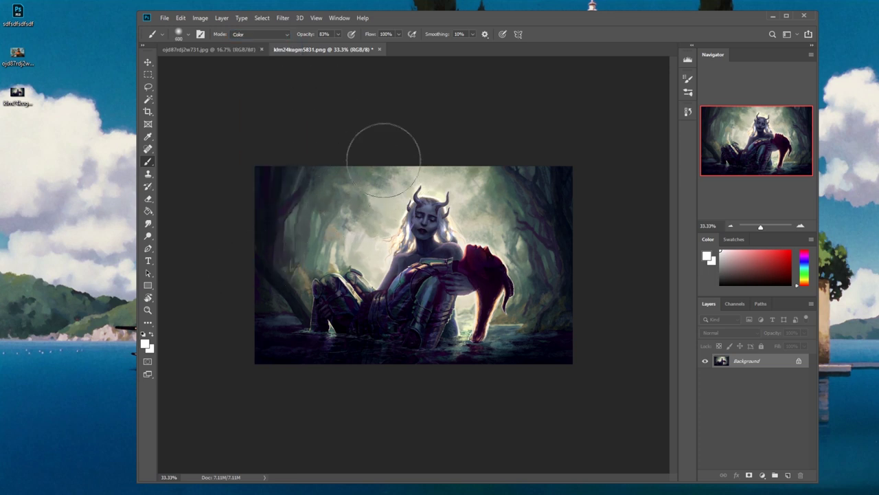
Step: Desaturate the green forest behind the figures with the white Color-mode brush, reduced to 175 px, and add a new layer
key("bracketleft")
key("bracketleft")
key("bracketleft")
key("bracketleft")
key("bracketleft")
left_click(774, 474)
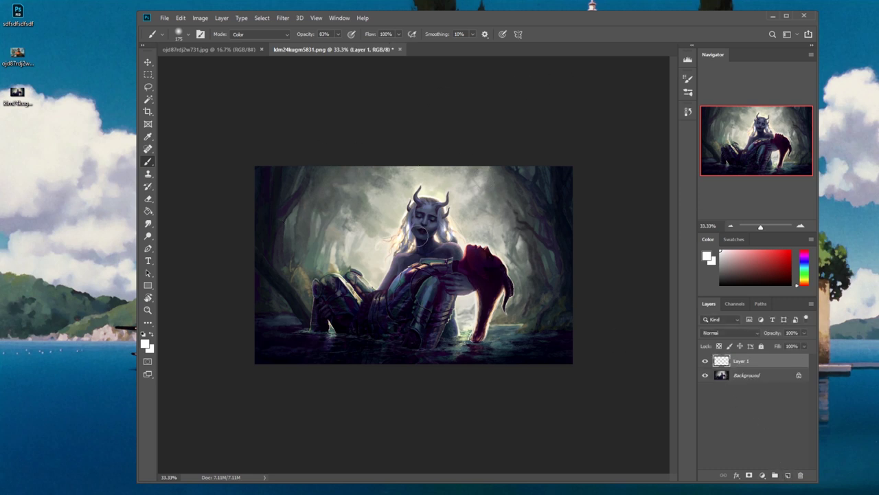
Step: Enlarge the brush and duplicate the Background layer
left_click(416, 201, "alt")
key("]")
key("]")
key("]")
key("]")
key("]")
key("]")
key("]")
key("]")
key("]")
key("]")
key("]")
key("]")
left_click(761, 374)
key("ctrl+j")
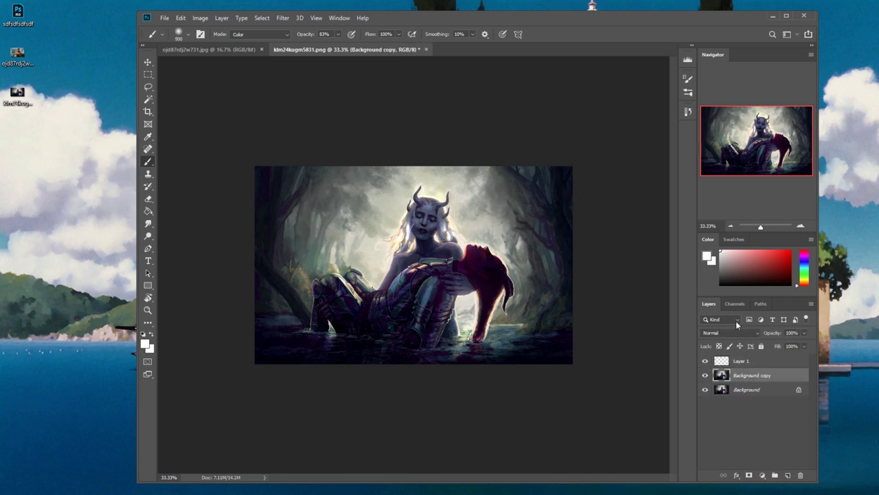
Step: Brighten the mist beside the horned woman on the duplicate layer with a 700 px Dodge brush, Highlights range, 3% exposure
left_click(148, 236)
key("bracketright")
key("bracketright")
key("bracketright")
key("bracketright")
key("bracketright")
key("bracketright")
key("bracketright")
key("bracketright")
key("bracketright")
key("bracketright")
key("bracketright")
key("bracketright")
key("bracketright")
key("bracketleft")
key("bracketleft")
left_click_drag(366, 189, 365, 227)
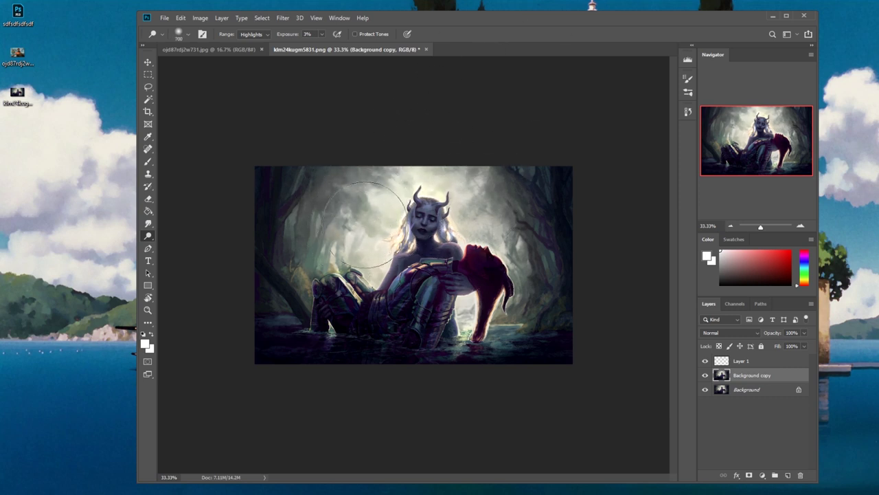
Step: Brighten the mist around the horned woman's head with a 500 px Dodge brush, undoing and redoing strokes to refine the glow
key("bracketleft")
key("bracketleft")
left_click_drag(410, 171, 414, 121)
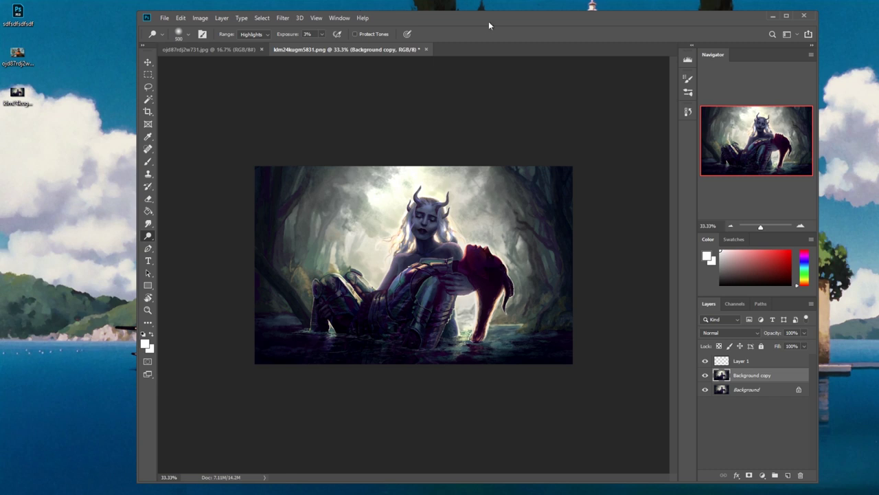
key("ctrl+z")
left_click_drag(385, 238, 394, 155)
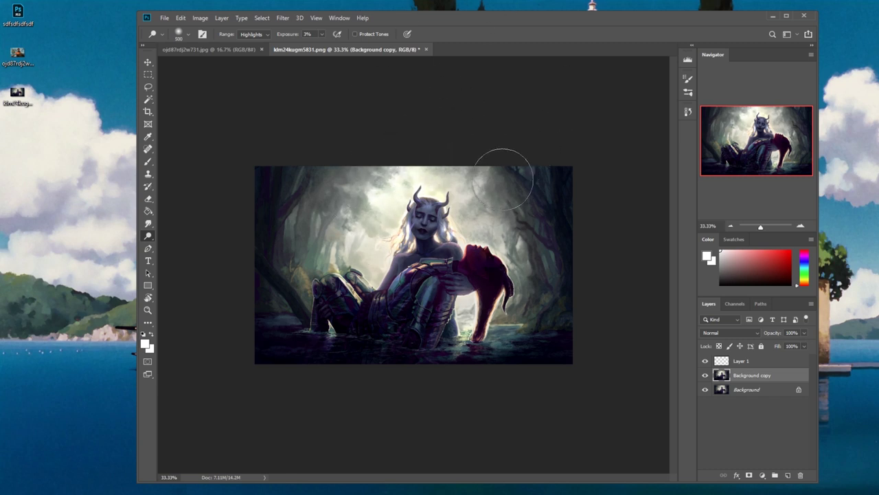
key("ctrl+z")
left_click_drag(373, 221, 363, 160)
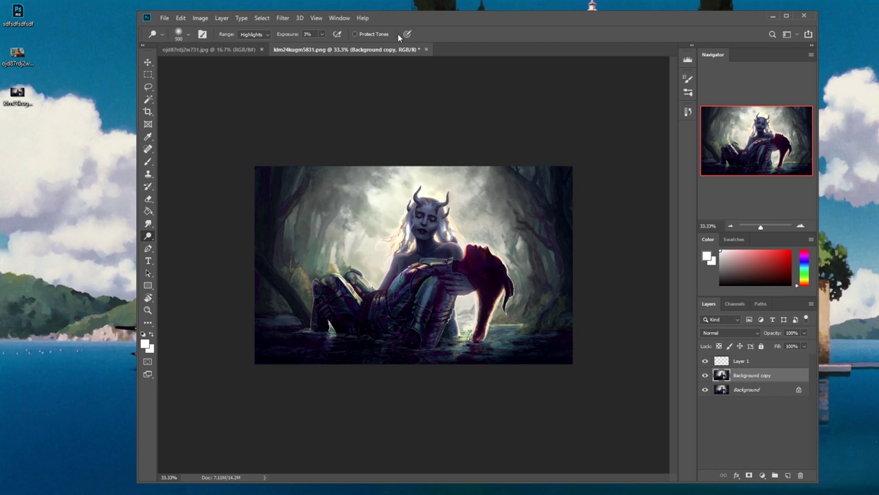
Step: Erase parts of the brightening on the Background copy layer and toggle that layer to compare before and after
key("e")
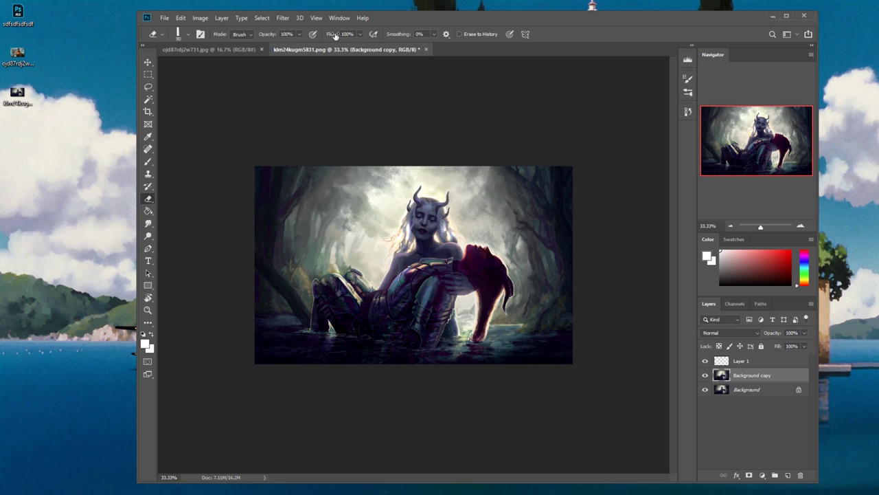
left_click(704, 376)
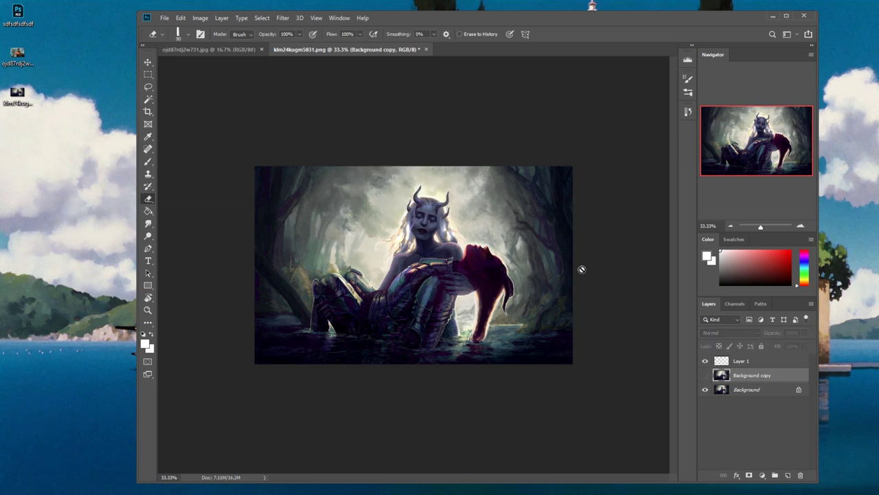
left_click(704, 375)
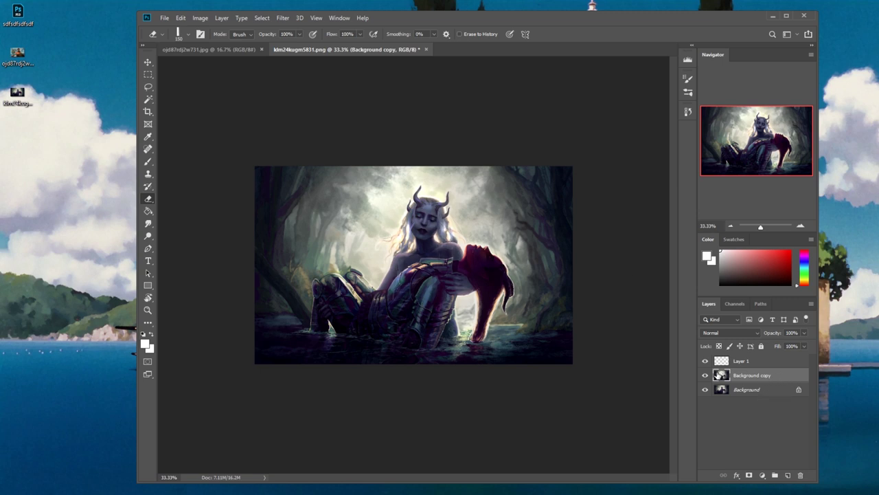
left_click(704, 377)
left_click(705, 376)
Step: Reduce the Background copy's fill to 71%, then merge it and Layer 1 down into the Background
right_click(751, 378)
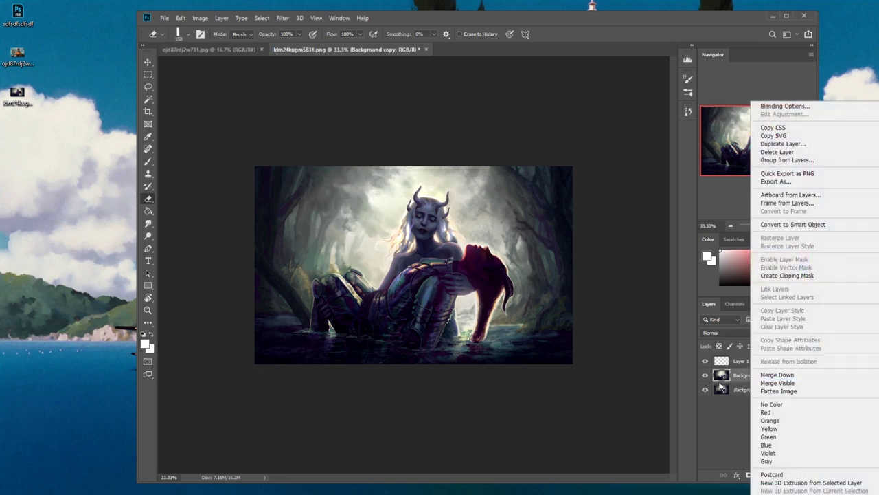
key("Escape")
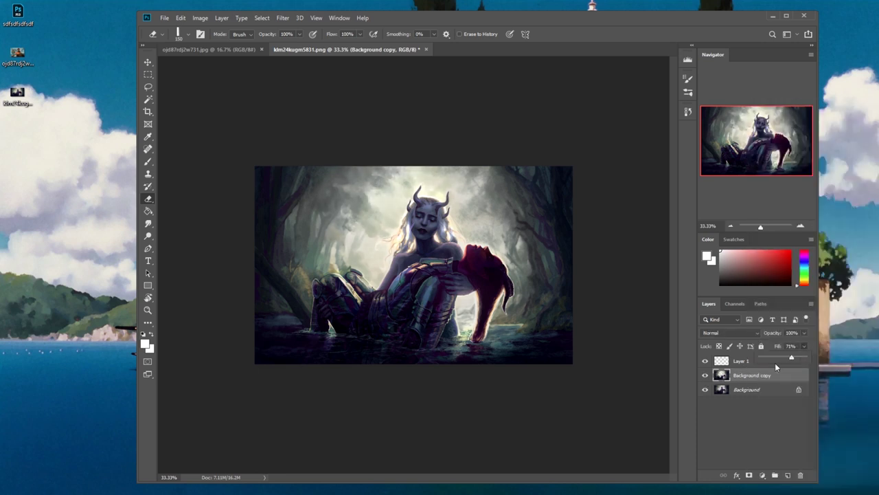
right_click(752, 375)
left_click(768, 377)
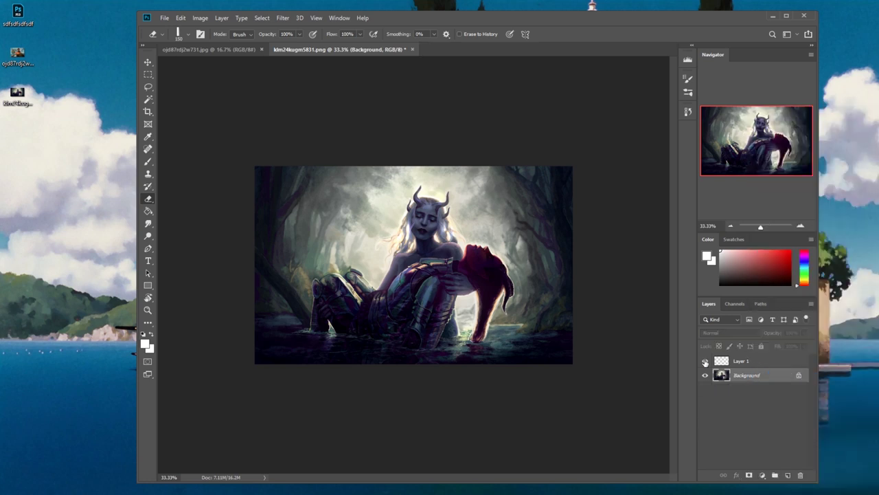
right_click(757, 367)
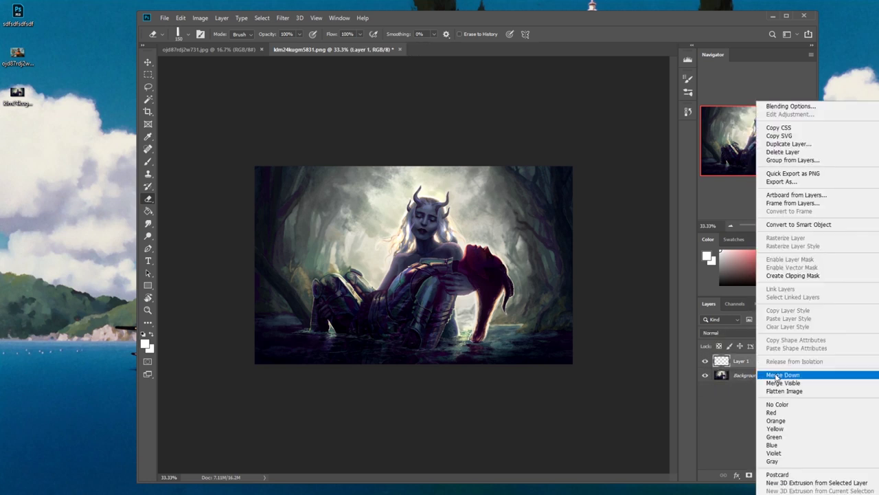
left_click(774, 377)
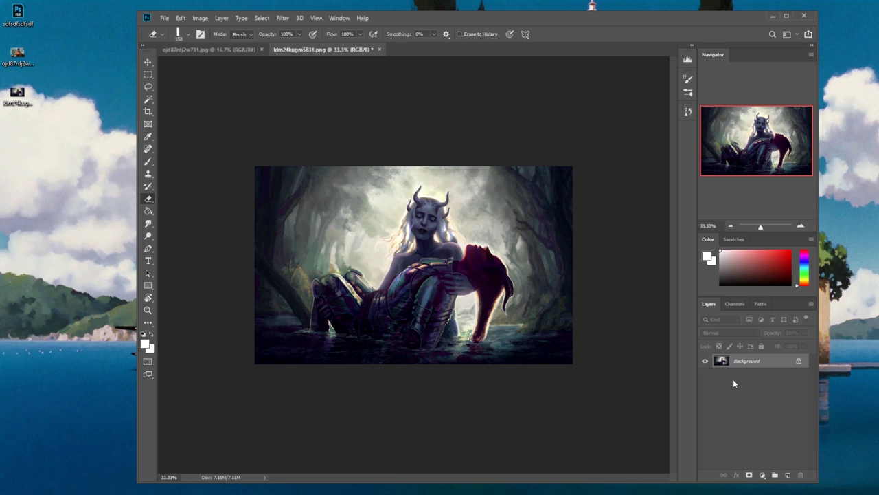
Step: Copy the whole edited painting, maximize the window and restore the original opened image from the history
key("ctrl+a")
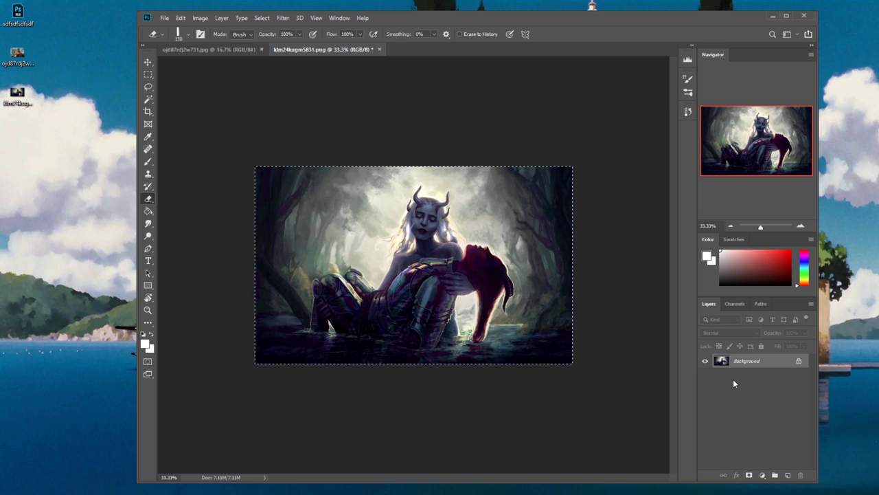
left_click(688, 112)
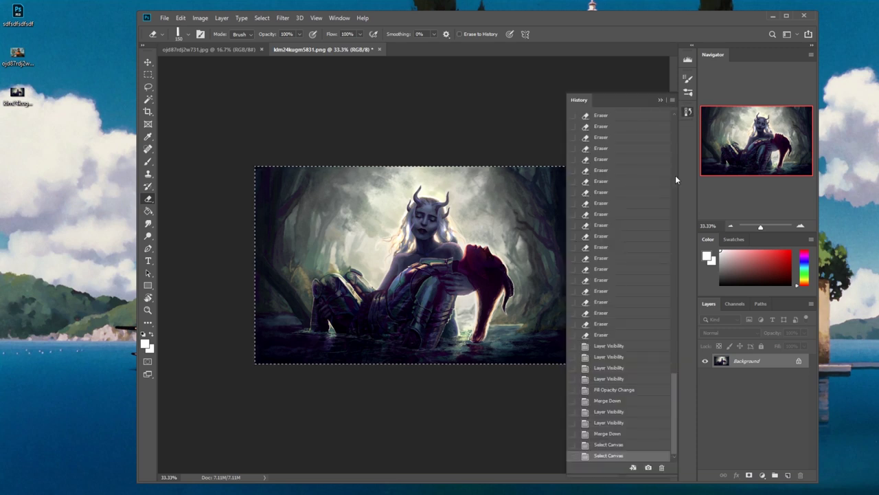
left_click(787, 16)
key("ctrl+a")
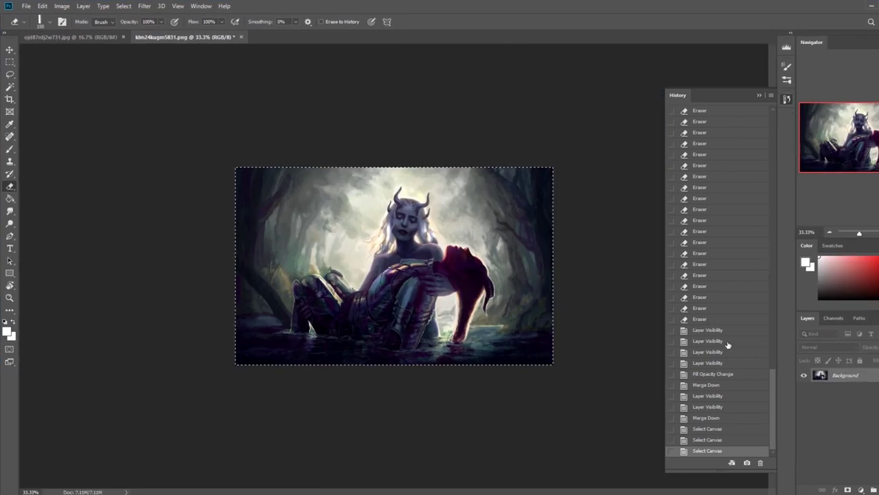
mouse_move(774, 414)
left_mouse_down()
mouse_move(794, 189)
mouse_move(691, 96)
left_mouse_up()
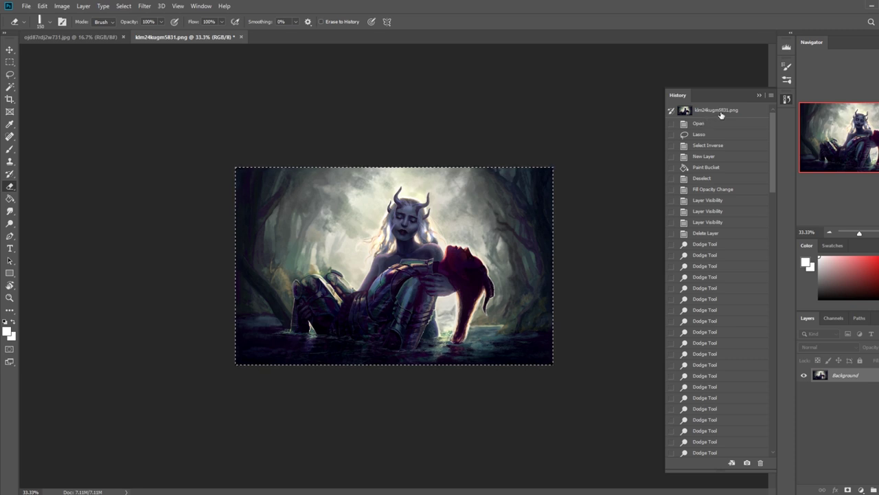
left_click(720, 113)
left_click(760, 95)
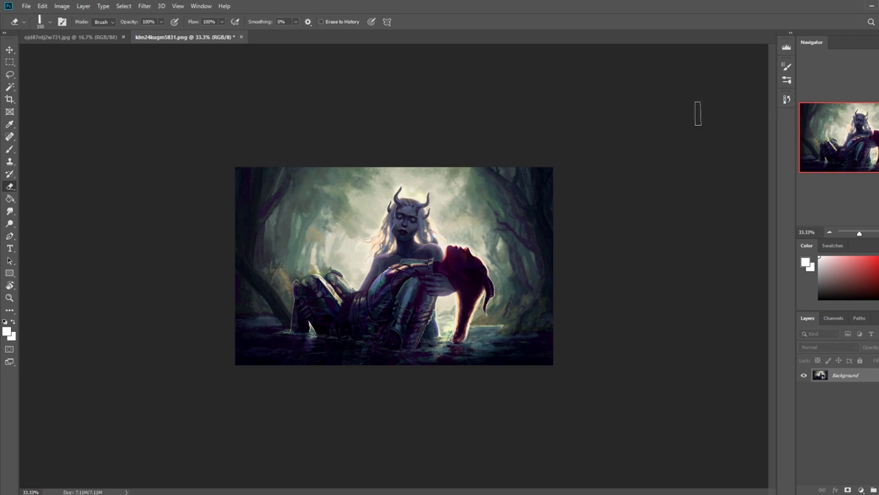
Step: Examine the original painting and add the edited version above it as a new layer for comparison
key("ctrl+plus")
key("ctrl+plus")
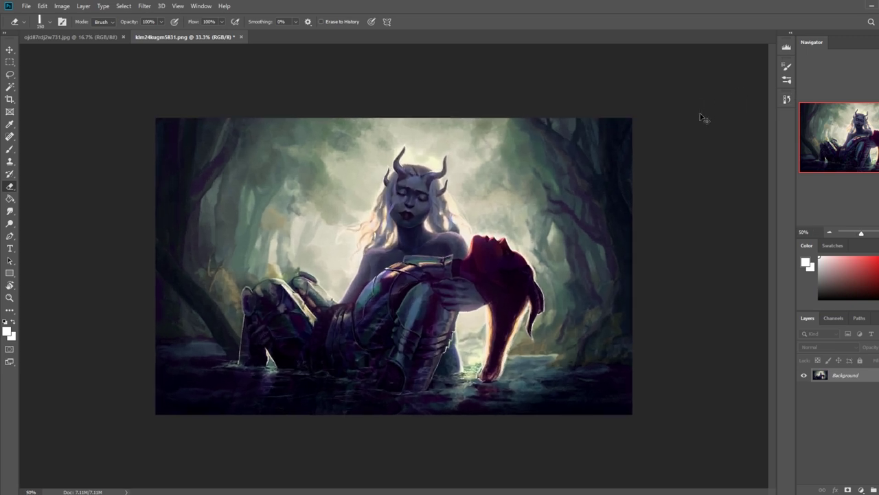
scroll(700, 115, "up", 1)
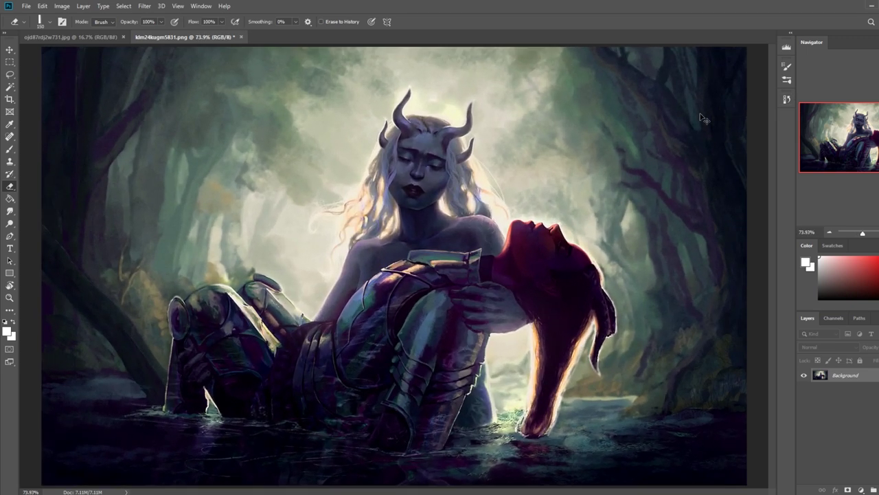
scroll(705, 118, "down", 1)
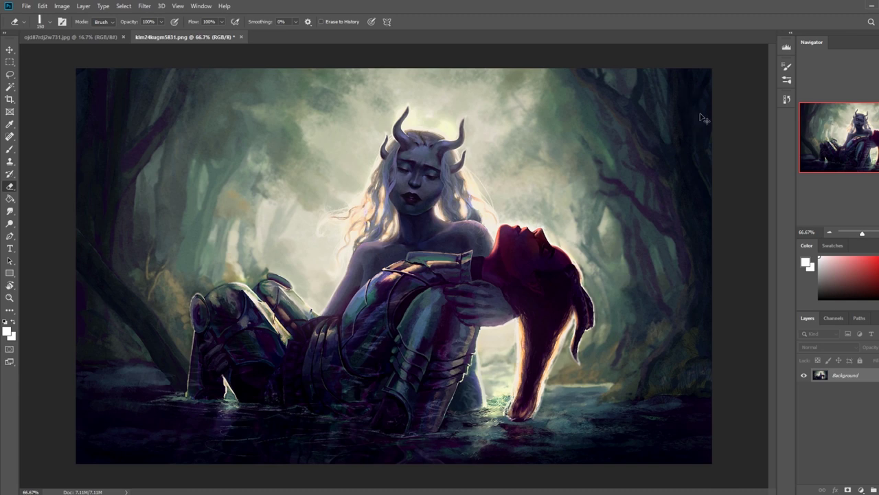
key("ctrl+j")
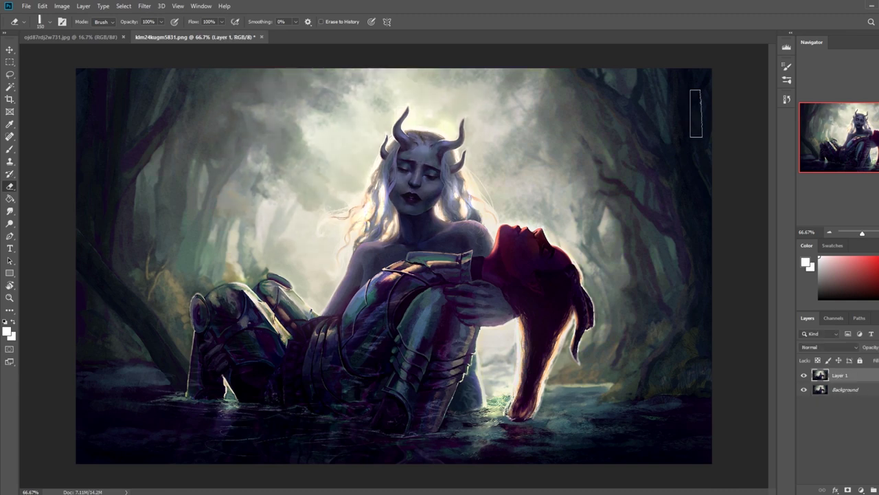
scroll(696, 113, "up", 1)
scroll(701, 115, "down", 2)
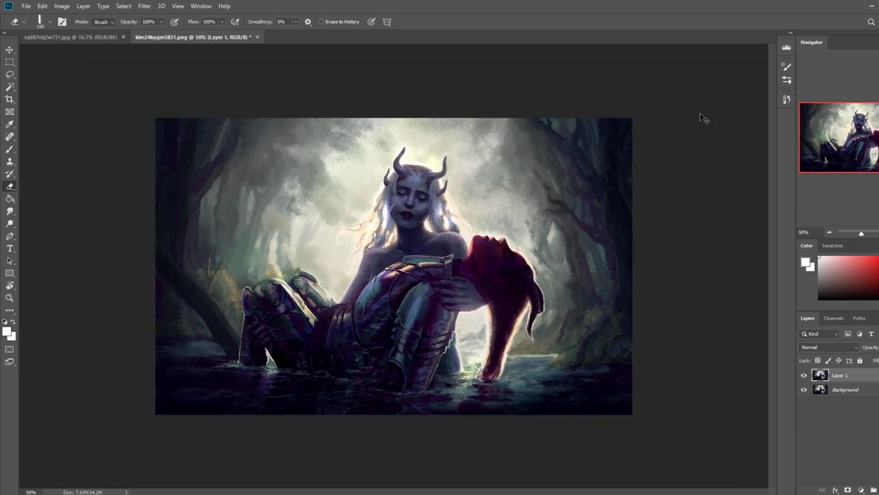
scroll(702, 117, "down", 1)
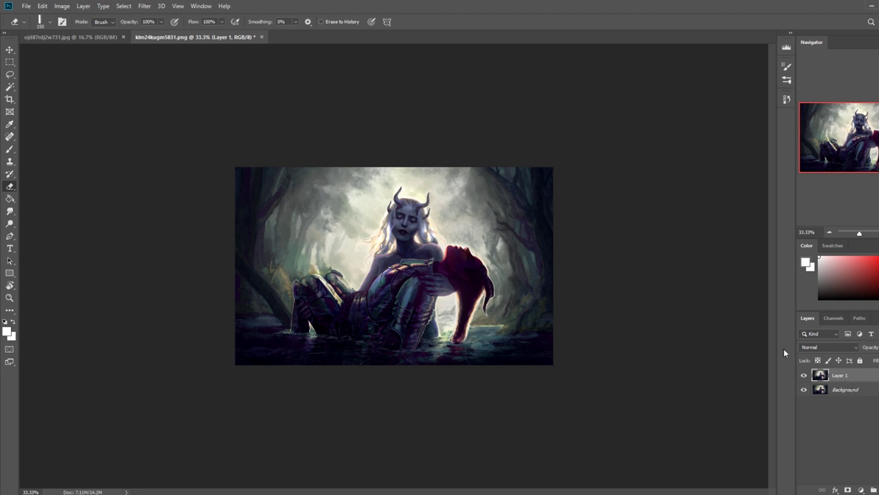
Step: Darken the shadows on the horned woman's head with the Burn tool, using the Shadows range, 1% exposure and a 500 px brush
key("b")
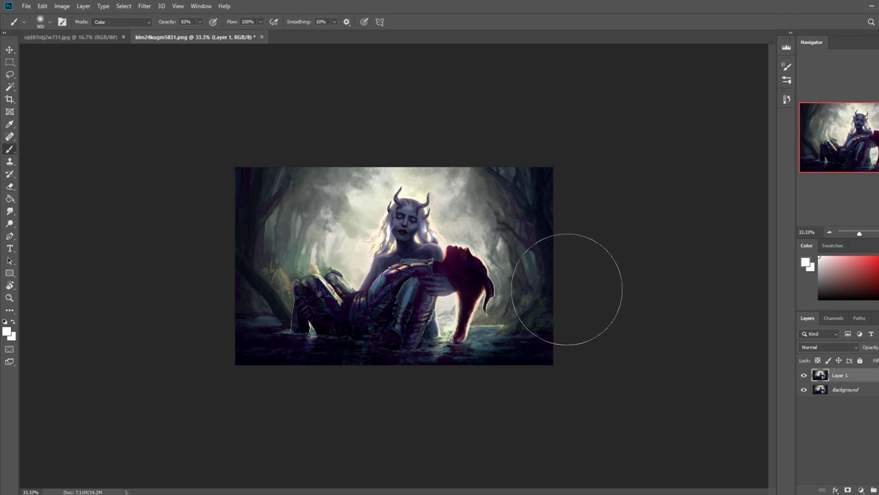
left_click(10, 224)
right_click(9, 225)
left_click(44, 232)
left_click(184, 25)
left_click(188, 33)
left_click(147, 60)
key("bracketright")
key("bracketright")
key("bracketright")
key("bracketright")
key("bracketright")
key("bracketright")
key("bracketright")
key("bracketleft")
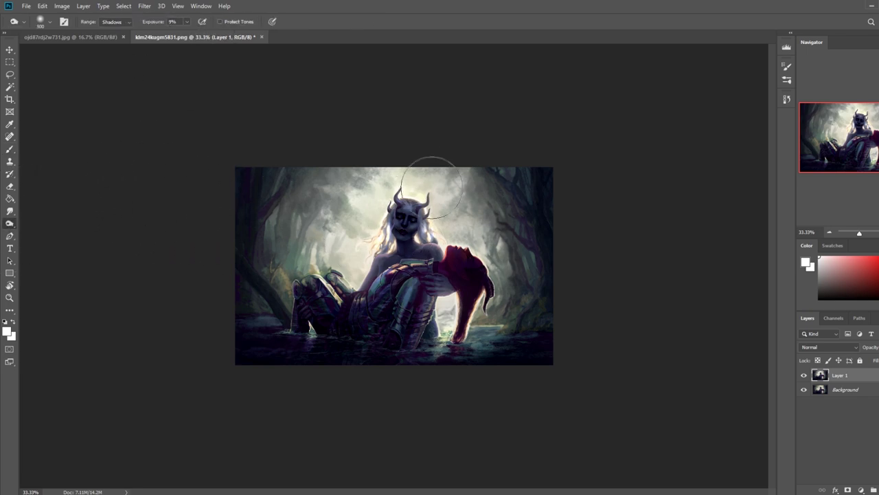
left_click(187, 21)
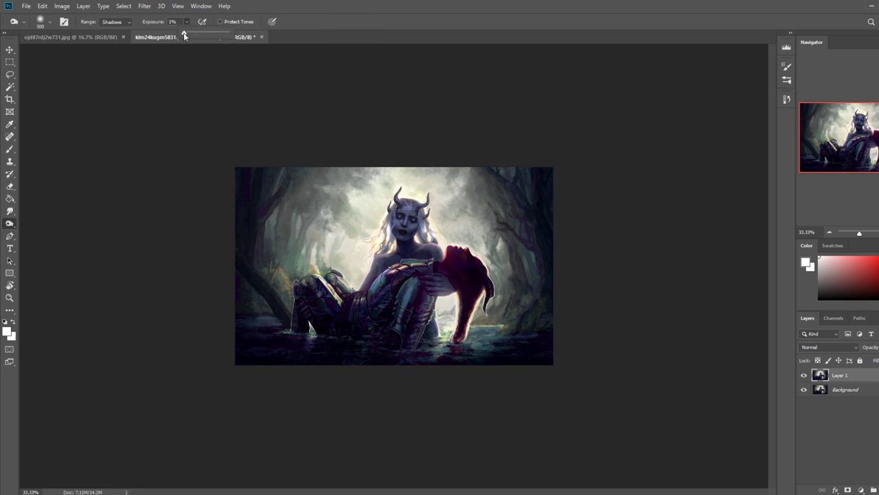
left_click(396, 220)
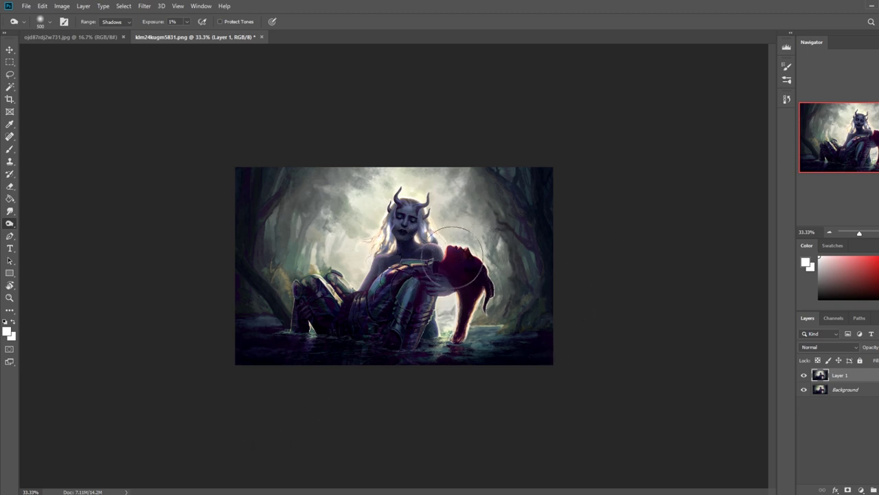
Step: Tint the fallen figure's armour with grey sampled from the background, using a 45 px Color-mode brush at 100% opacity
key("b")
key("bracketleft")
key("bracketleft")
key("bracketleft")
key("bracketleft")
key("bracketleft")
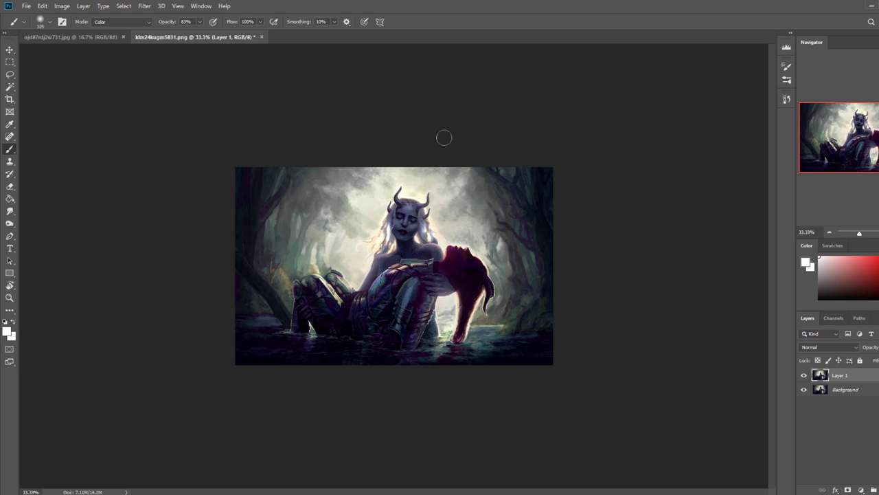
left_click(450, 182, "alt")
left_click(200, 22)
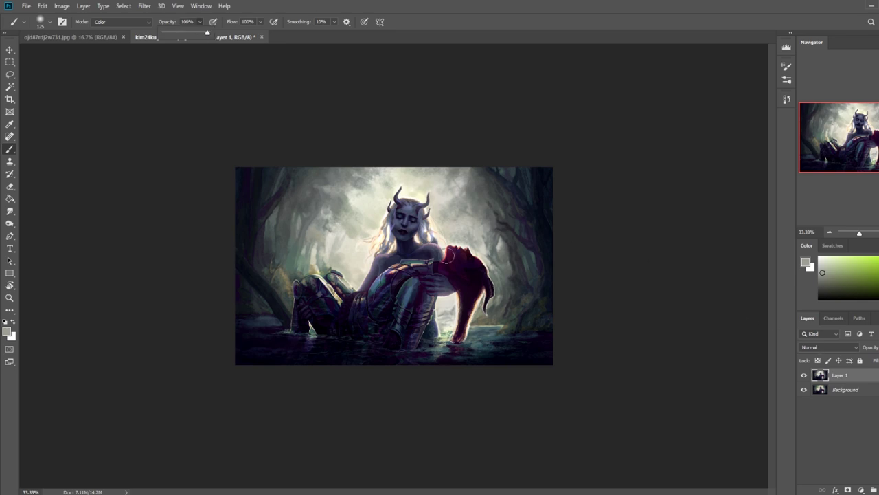
key("bracketleft")
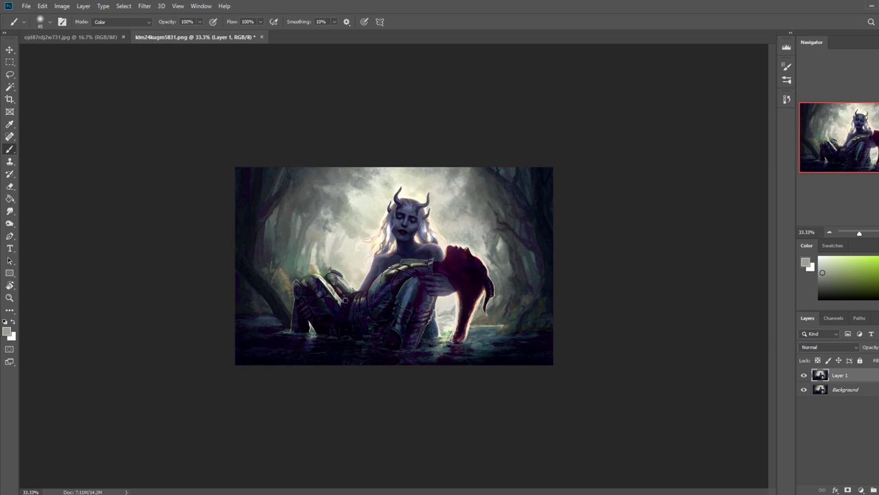
Step: Brighten the armour's highlights with the Dodge tool, using the Highlights range, 14% exposure and a 125 px brush
left_click(10, 223)
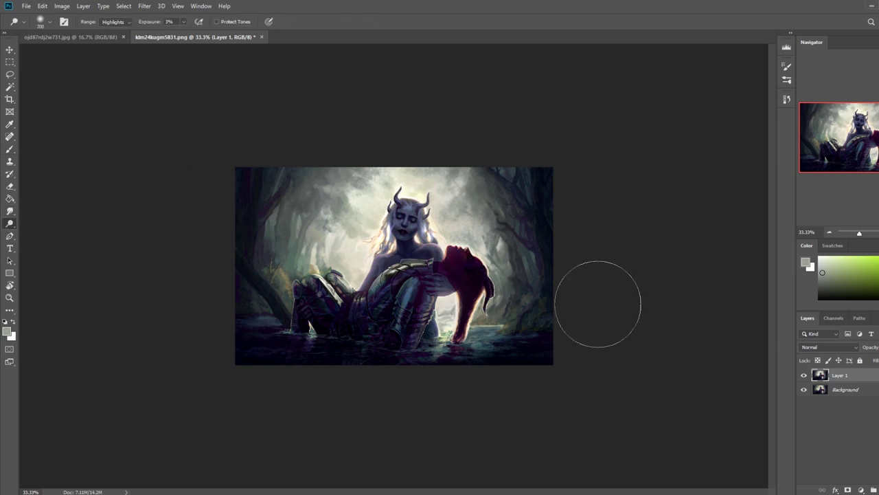
key("bracketleft")
key("bracketleft")
key("bracketleft")
key("bracketleft")
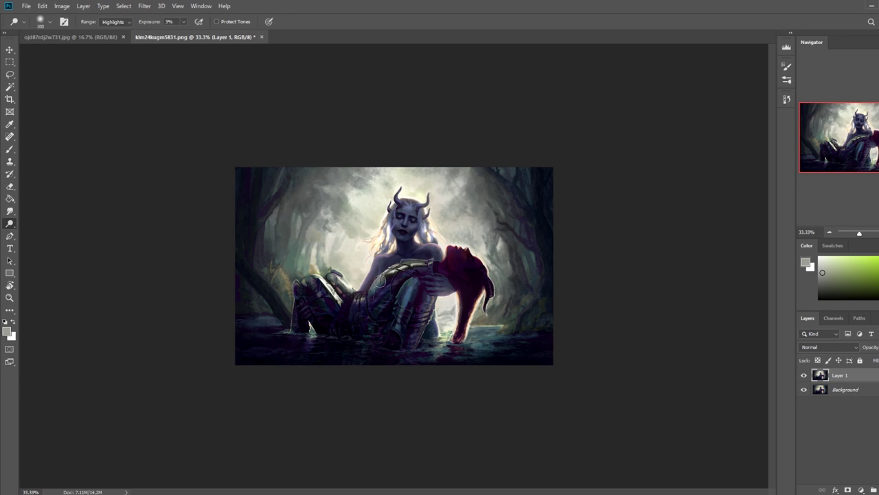
left_click(184, 22)
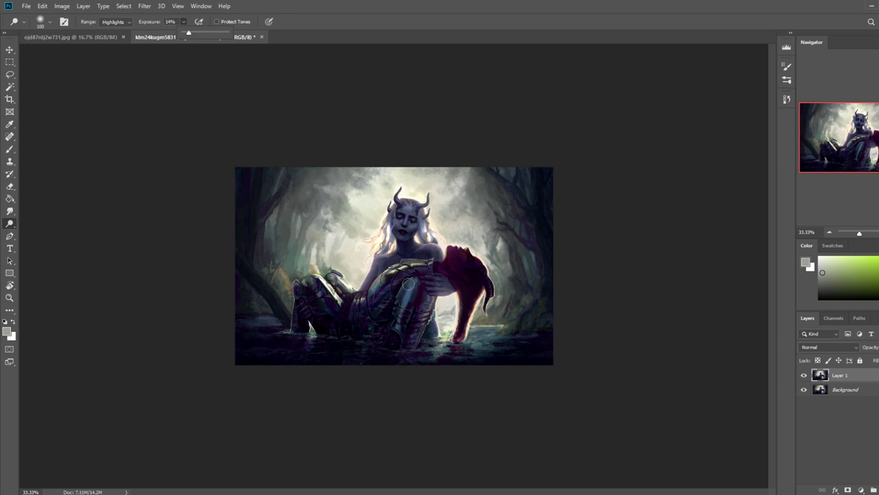
key("bracketleft")
key("bracketright")
key("bracketright")
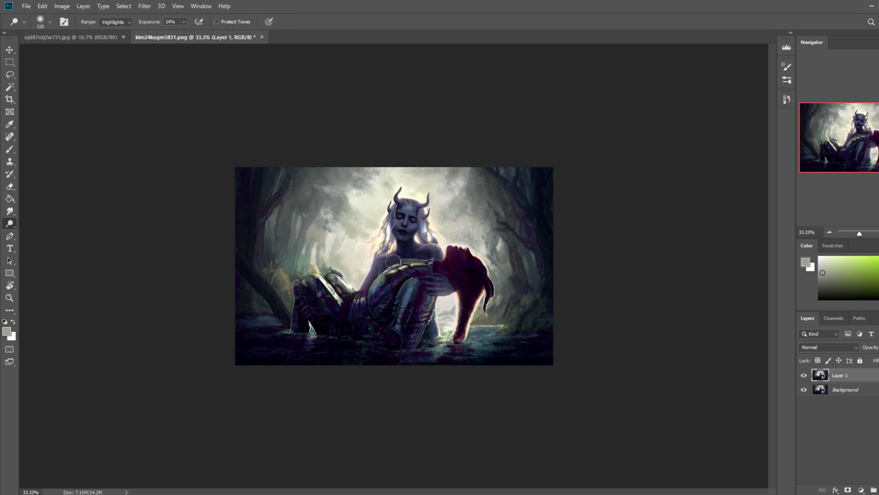
mouse_move(367, 298)
left_mouse_down()
mouse_move(397, 270)
mouse_move(462, 256)
mouse_move(416, 263)
left_mouse_up()
Step: Darken the armour's collar and chest with dark purples sampled from the figures, using a 400 px Darken-mode brush
key("b")
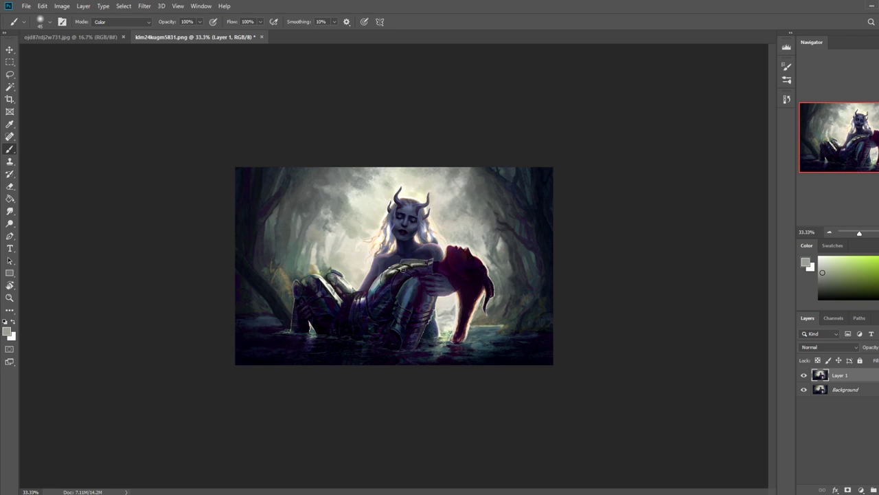
left_click(402, 241, "alt")
key("bracketright")
key("bracketright")
key("bracketright")
key("bracketright")
key("bracketright")
key("bracketright")
key("bracketright")
key("bracketright")
key("bracketright")
key("bracketright")
key("bracketright")
key("bracketright")
key("bracketright")
left_click(121, 21)
left_click(134, 60)
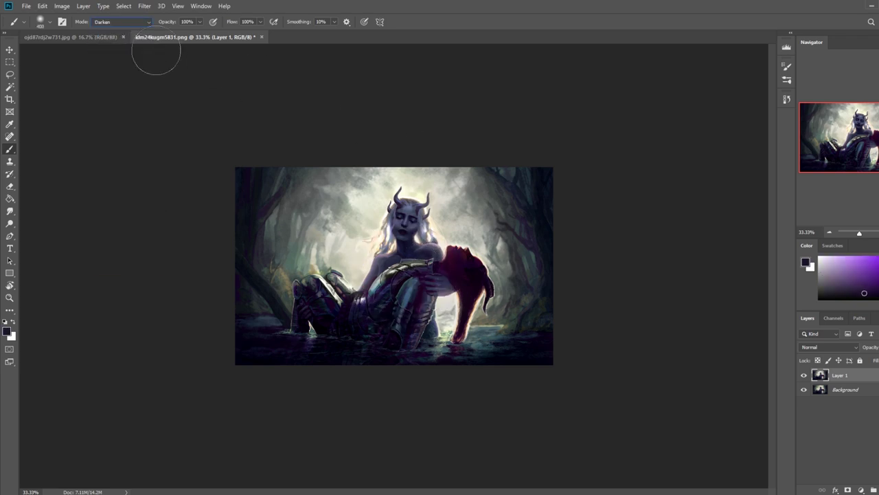
left_click(421, 261, "alt")
left_click(419, 263, "alt")
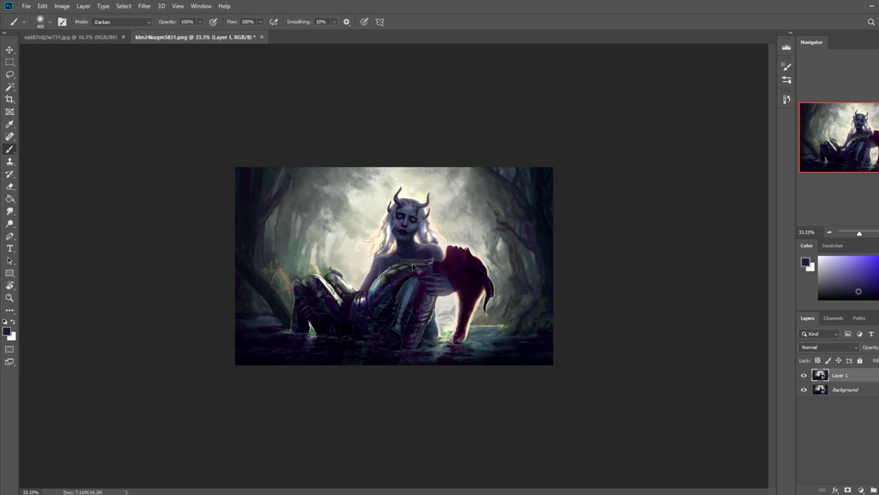
left_click(394, 275, "alt")
Step: Dodge the leg armour's highlights and shade the raised knee with a sampled dark purple in Darken mode
left_click(9, 223)
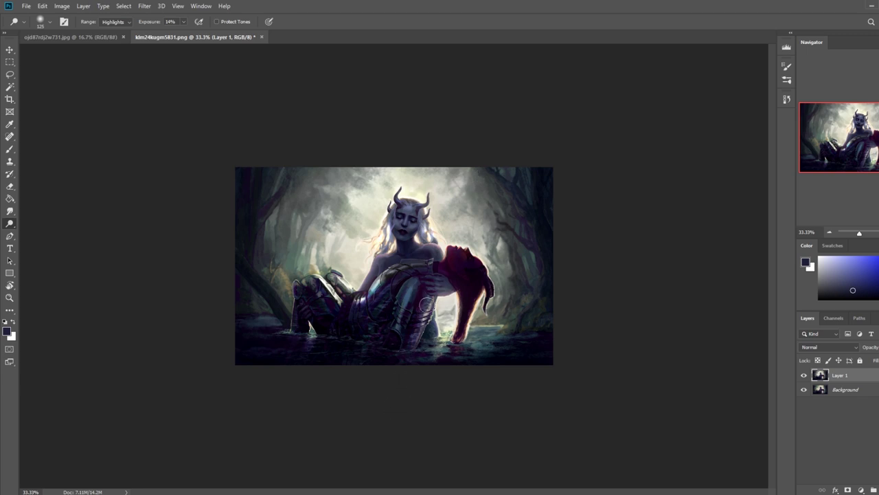
key("b")
left_click(422, 296, "alt")
mouse_move(413, 290)
left_mouse_down()
mouse_move(402, 335)
mouse_move(421, 289)
left_mouse_up()
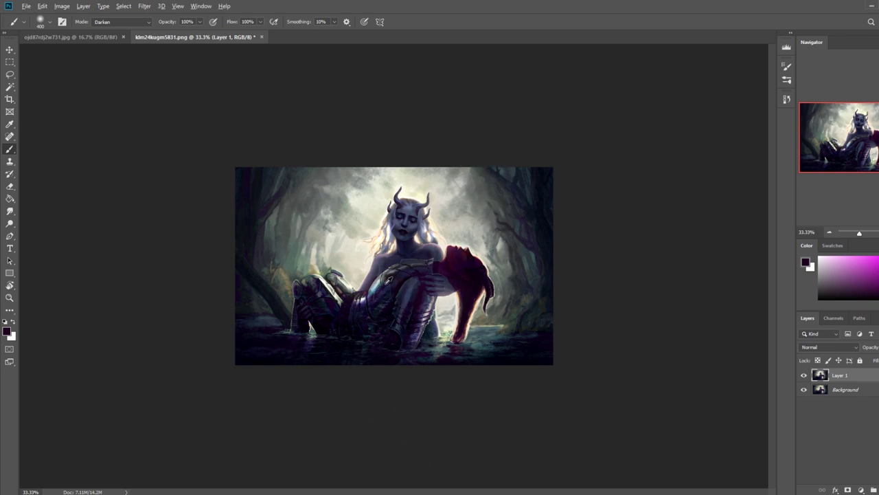
Step: Shade the chest armour with a sampled dark violet using a smaller Darken-mode brush, and dodge the armour's highlights
left_click(384, 284, "alt")
key("bracketleft")
key("bracketleft")
key("bracketleft")
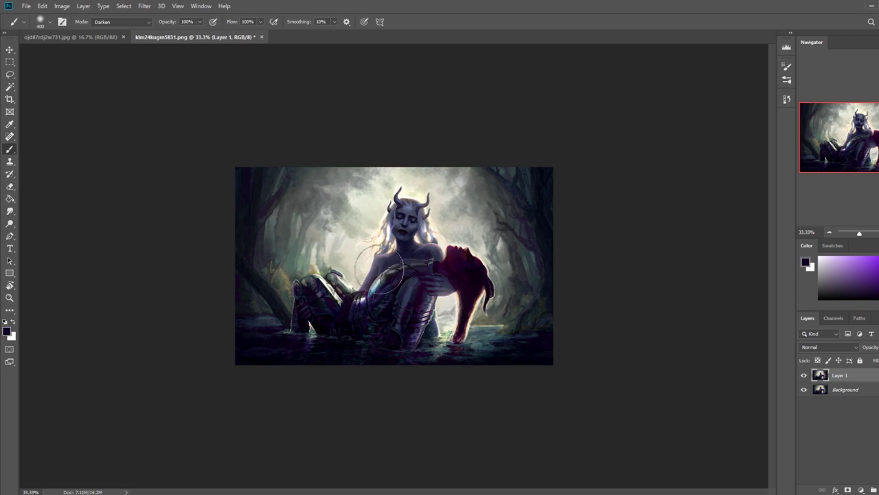
left_click(131, 23)
left_click(388, 281)
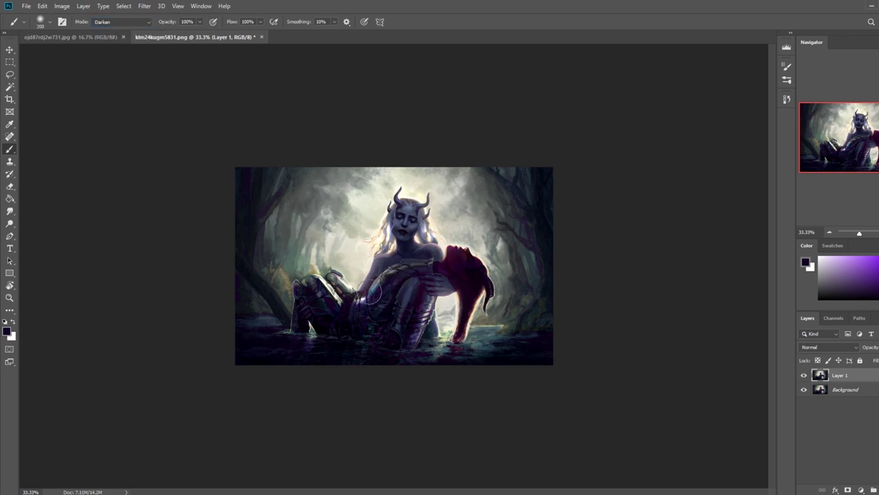
key("bracketright")
key("bracketright")
left_click(10, 224)
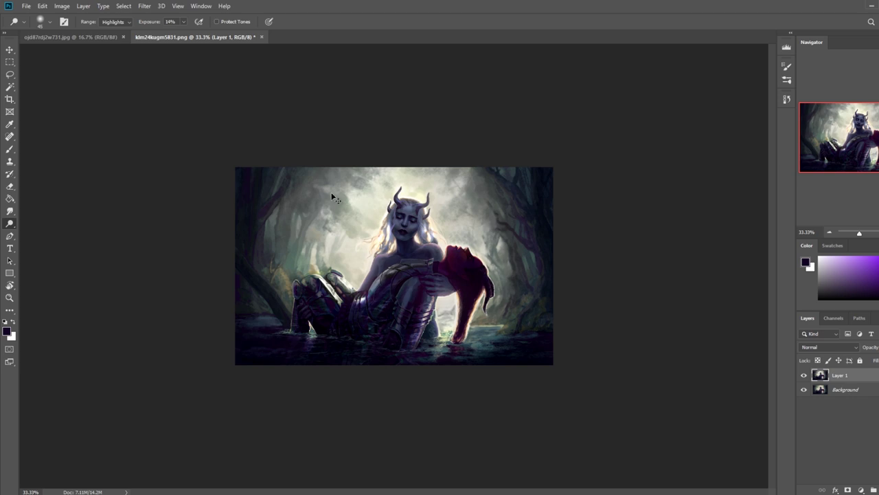
Step: Sample the pale background tone and set the brush to 125 px in Normal mode for work around the fallen head
key("b")
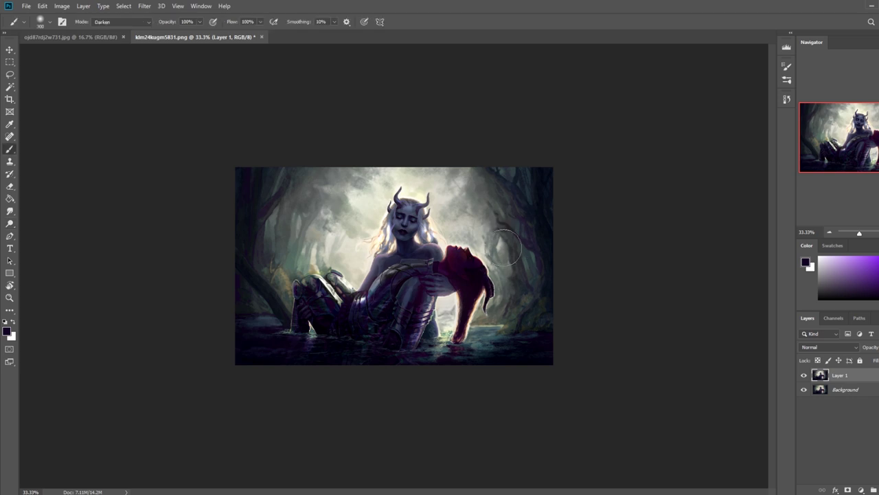
left_click(447, 180, "alt")
key("bracketleft")
key("bracketleft")
key("bracketleft")
key("bracketleft")
key("bracketleft")
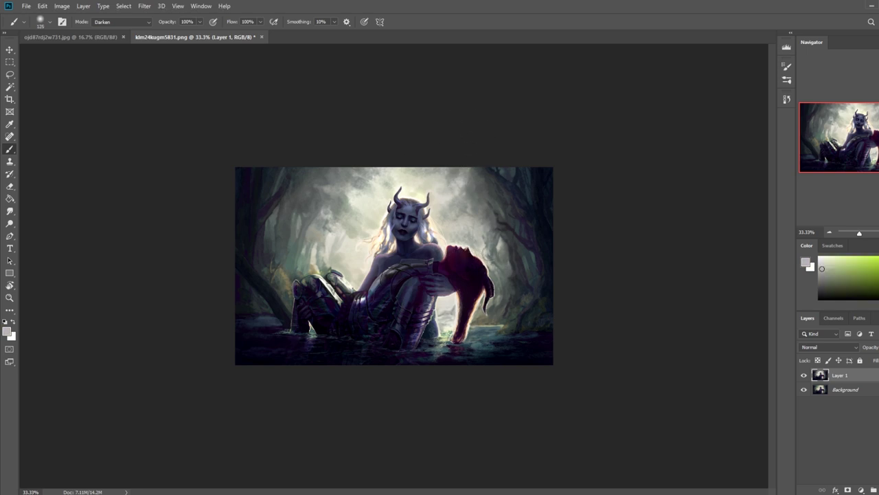
key("ctrl+plus")
key("ctrl+plus")
key("ctrl+plus")
left_click(120, 21)
left_click(114, 22)
Step: Set the brush to 80 px and 31% opacity, and undo the test strokes of light haze on the fallen head
left_click_drag(600, 281, 498, 275)
left_click(542, 221, "alt")
left_click_drag(538, 230, 551, 253)
key("ctrl+z")
key("bracketleft")
key("bracketleft")
key("bracketleft")
key("bracketleft")
key("bracketleft")
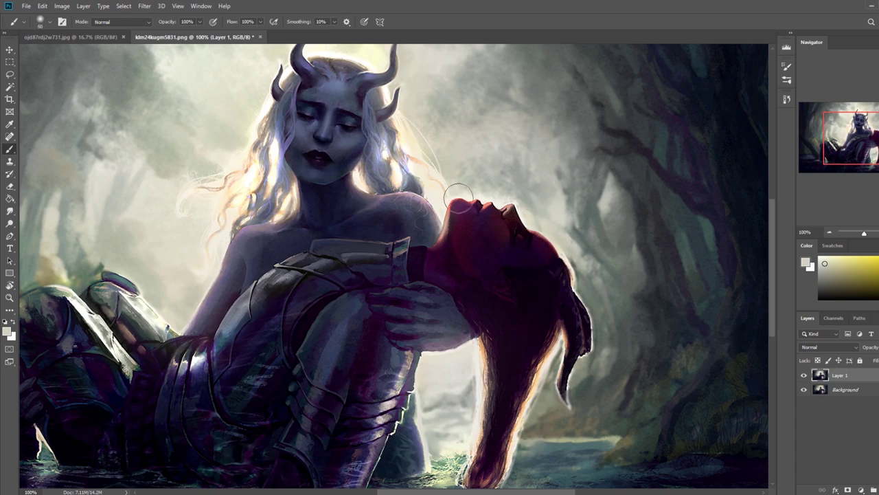
left_click_drag(201, 27, 172, 34)
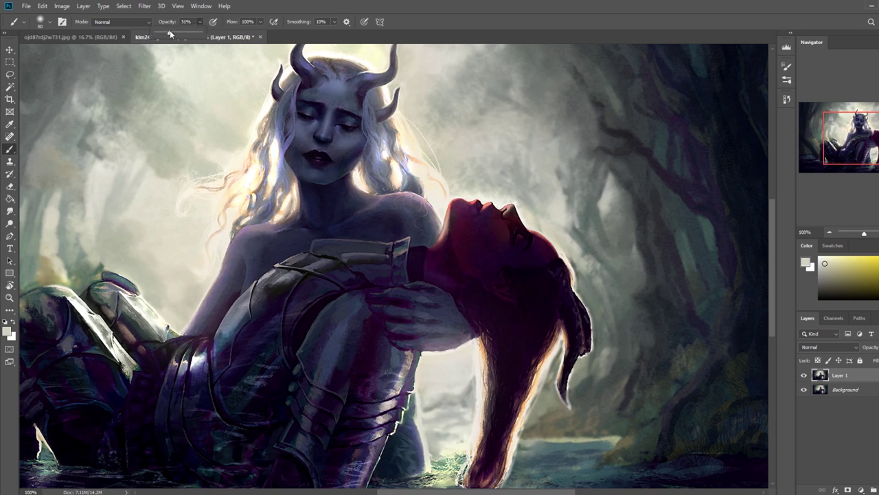
mouse_move(458, 194)
left_mouse_down()
mouse_move(461, 221)
mouse_move(458, 200)
mouse_move(471, 226)
mouse_move(495, 208)
mouse_move(535, 212)
mouse_move(549, 254)
mouse_move(529, 231)
mouse_move(520, 240)
mouse_move(495, 196)
mouse_move(467, 217)
left_mouse_up()
key("ctrl+z")
key("ctrl+z")
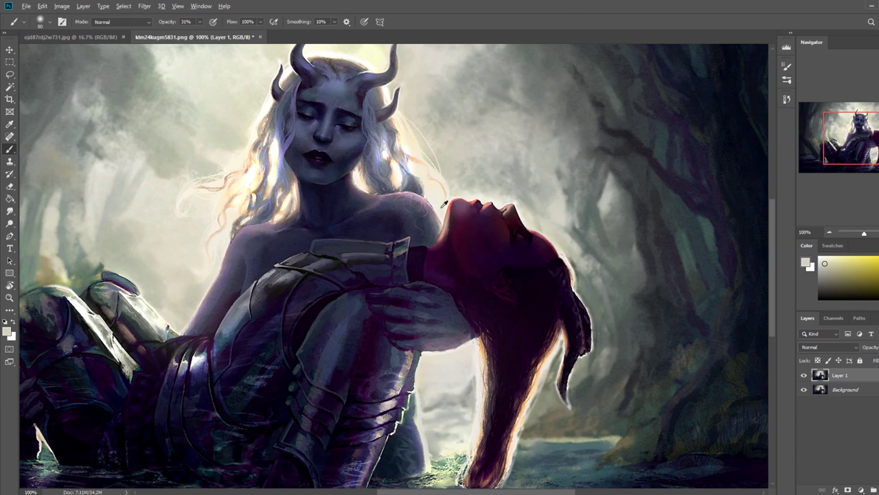
Step: Brush a faint light glow over the fallen head with the pale tone beside the horned woman's hair at 31% opacity
left_click(436, 120, "alt")
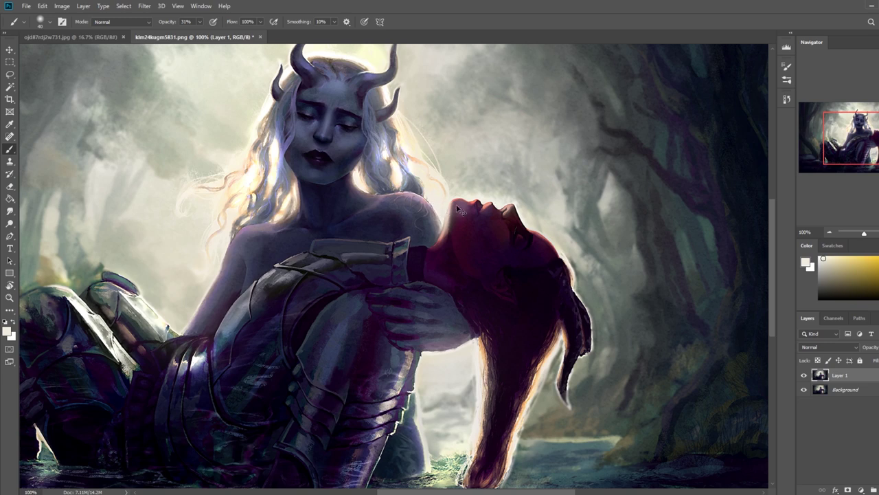
key("ctrl+minus")
key("ctrl+minus")
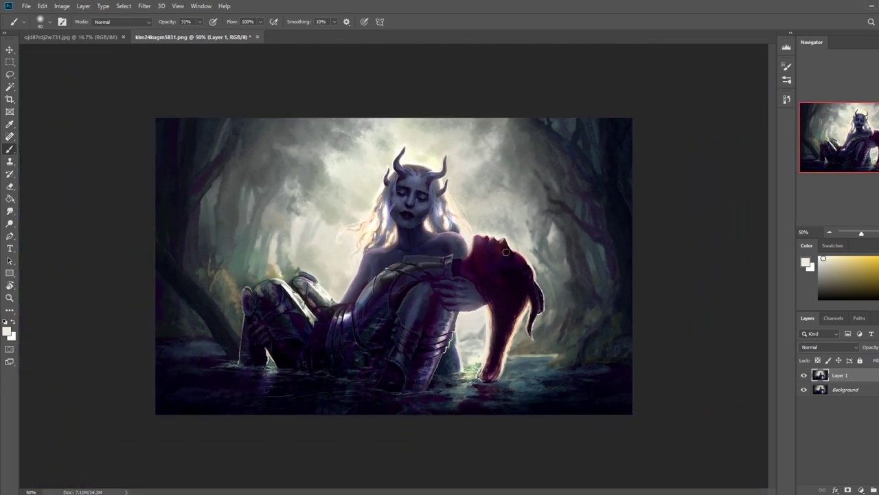
key("bracketright")
key("bracketright")
key("bracketright")
key("bracketright")
key("bracketright")
key("bracketright")
key("ctrl+minus")
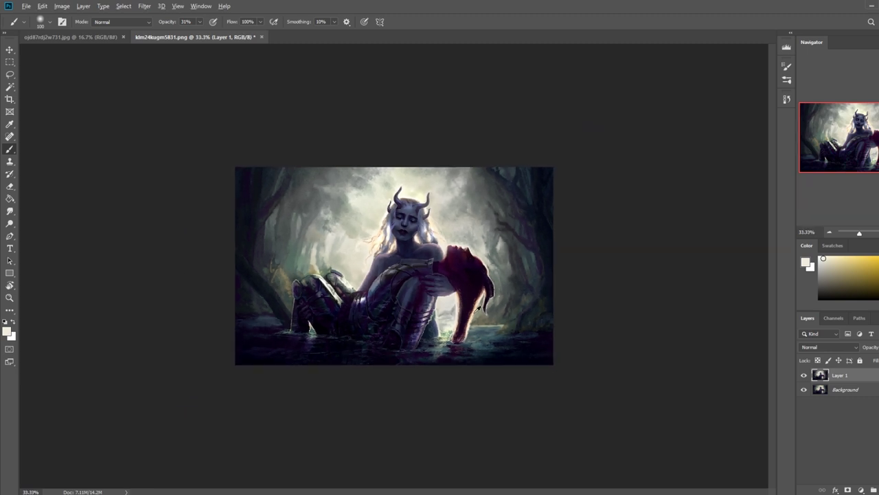
Step: Rotate the canvas view and outline loose hair locks below the fallen head with the Lasso tool
key("r")
mouse_move(526, 334)
left_mouse_down()
mouse_move(542, 258)
mouse_move(467, 132)
mouse_move(500, 297)
mouse_move(447, 315)
left_mouse_up()
key("l")
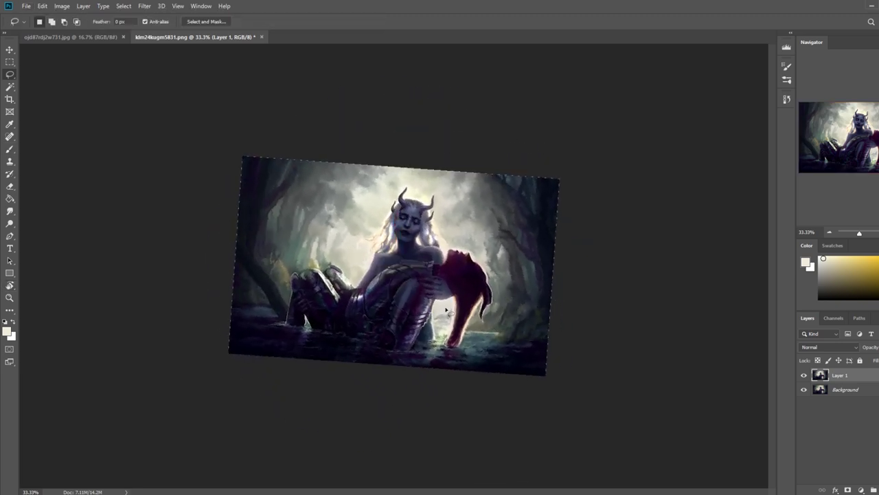
key("shift")
key("alt")
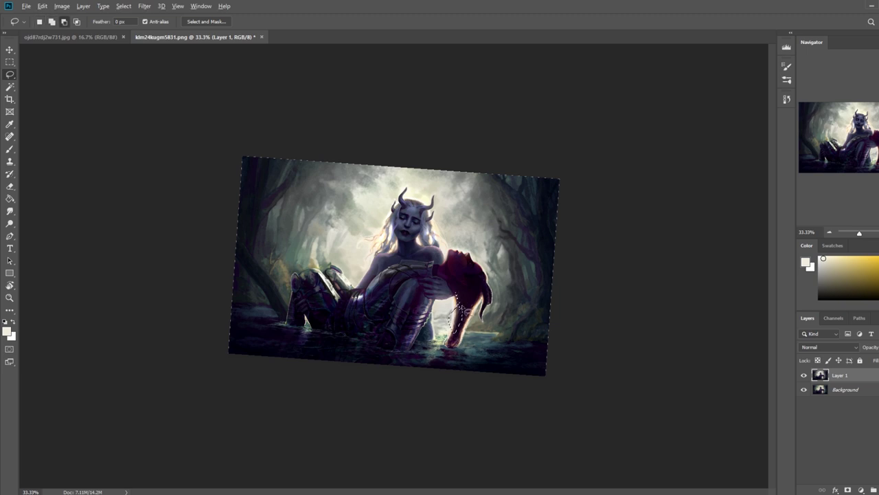
key("shift")
key("shift")
left_click_drag(479, 330, 472, 281)
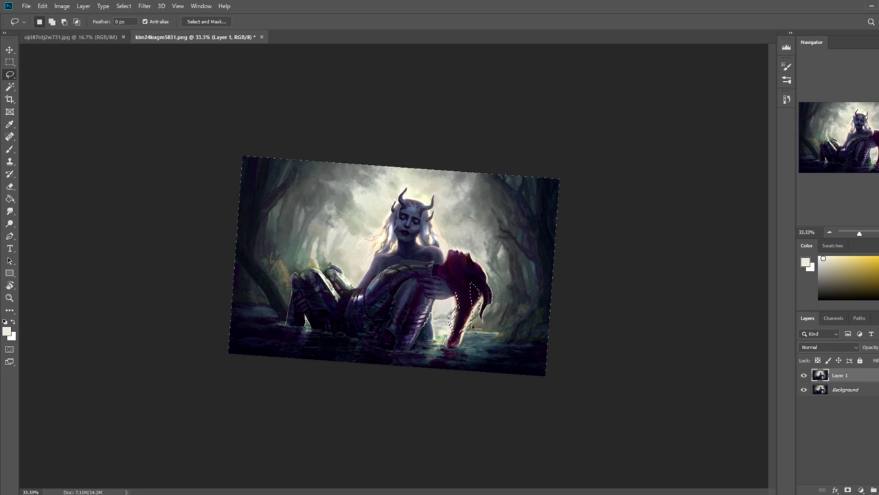
Step: Paint wavy dark locks over the fallen figure's hair with a 500 px brush at 75% opacity, and clear the selection
key("b")
key("x")
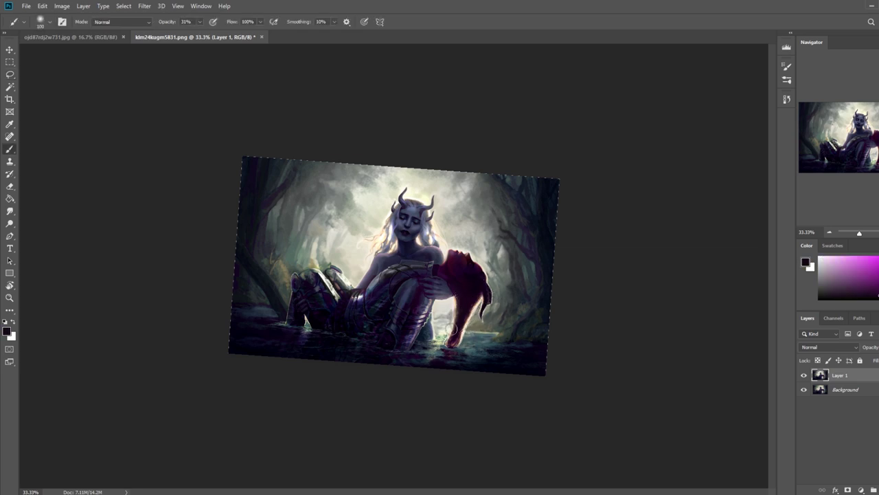
key("Escape")
key("bracketright")
key("bracketright")
key("bracketright")
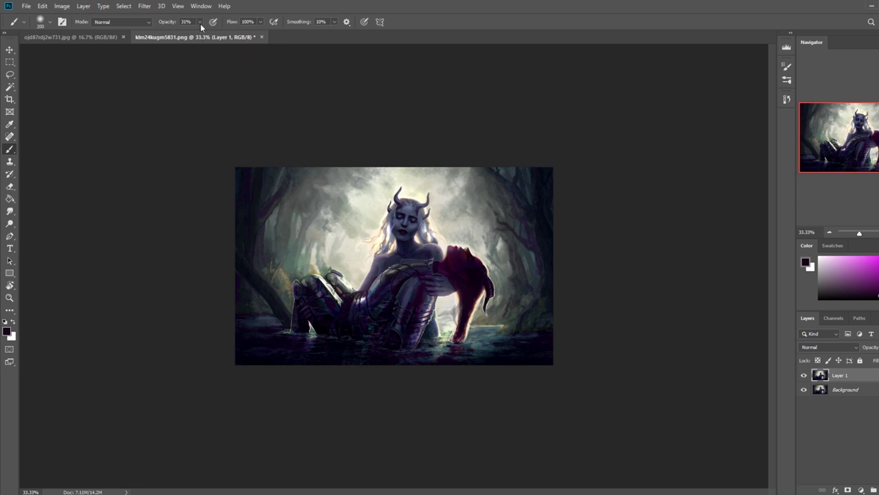
left_click_drag(201, 22, 195, 44)
key("bracketright")
key("bracketright")
key("bracketright")
key("bracketright")
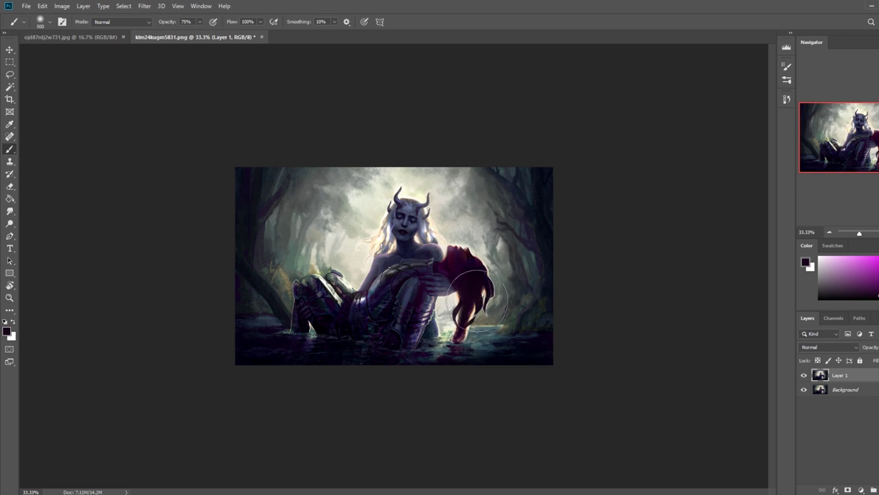
key("m")
right_click(438, 298)
left_click(476, 306)
Step: Refine the hair strands and tips with a 30 px brush at 100% opacity, using the dark tone and colours sampled nearby
key("b")
right_click(481, 295)
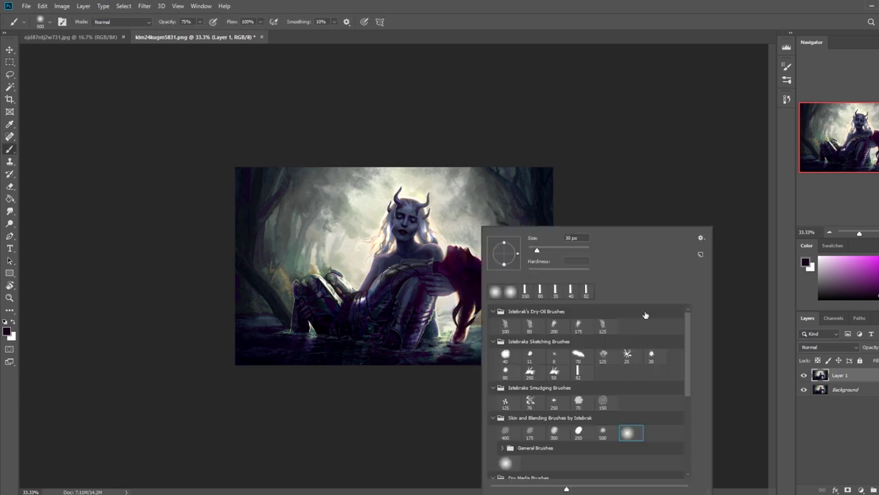
left_click(549, 167)
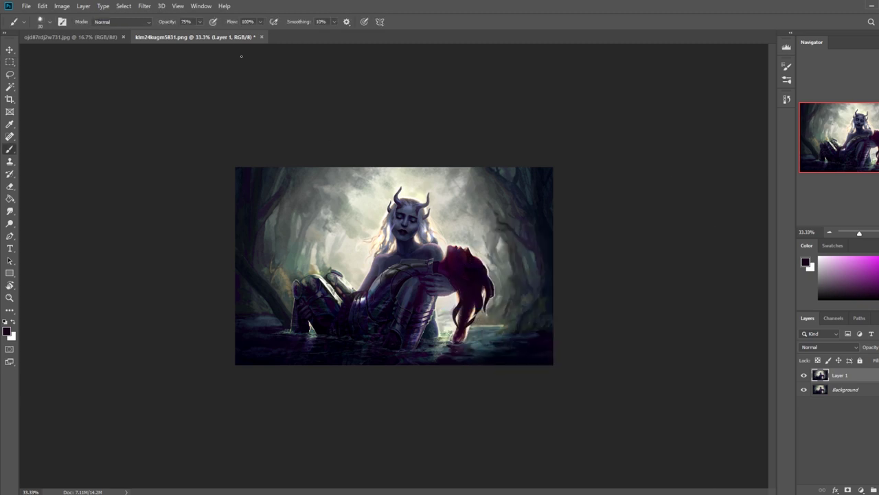
left_click_drag(200, 25, 245, 38)
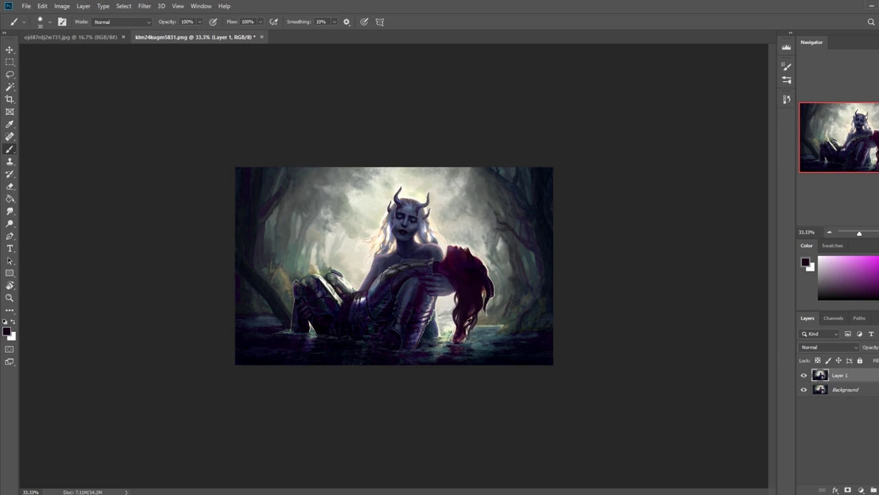
left_click(451, 335, "alt")
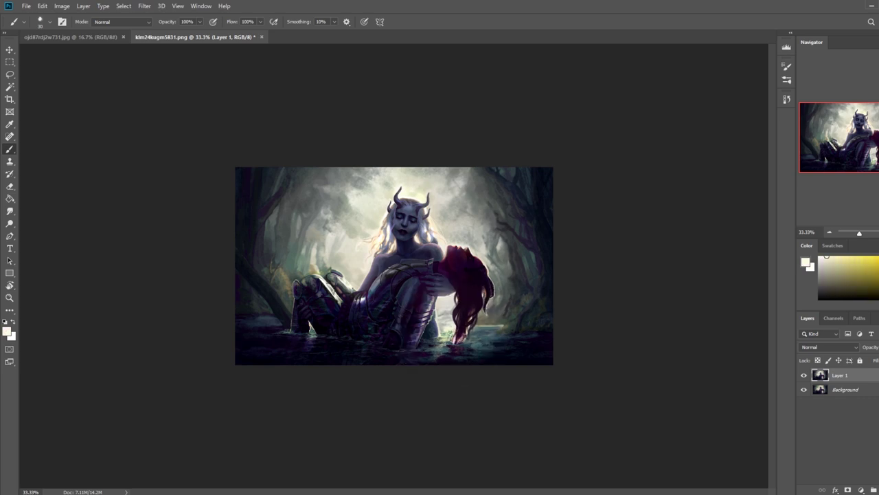
left_click(467, 340, "alt")
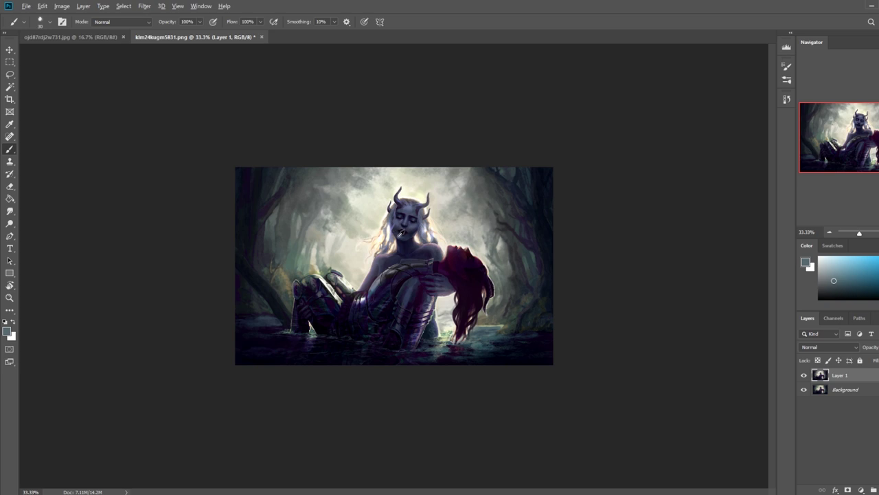
Step: Saturate the glowing edges of the horned woman's hair with the Sponge tool, using Saturate mode, 37% flow and a 60 px brush
left_click(120, 21)
left_click(110, 50)
right_click(10, 223)
left_click(41, 239)
left_click(113, 22)
left_click(117, 38)
key("bracketleft")
key("bracketleft")
key("bracketleft")
key("bracketleft")
key("bracketleft")
key("bracketleft")
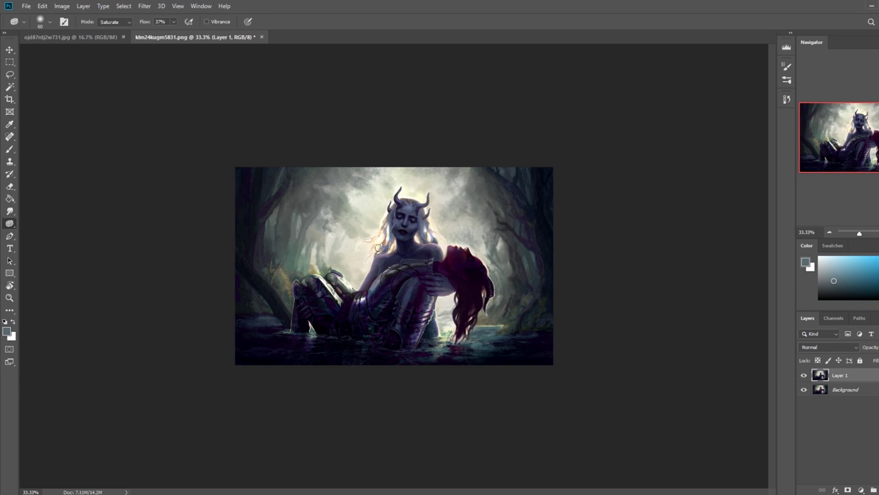
Step: Enlarge the Sponge brush and saturate the backlit glow across both sides of the horned woman's hair
key("bracketright")
key("bracketright")
key("bracketright")
key("bracketright")
key("bracketright")
key("bracketright")
key("bracketright")
mouse_move(442, 219)
left_mouse_down()
mouse_move(426, 184)
mouse_move(393, 182)
mouse_move(366, 218)
mouse_move(362, 242)
left_mouse_up()
Step: Set up a soft 90 px Brush in Darken mode, sampling the dark neck tone and the pale glow beside the hair
key("b")
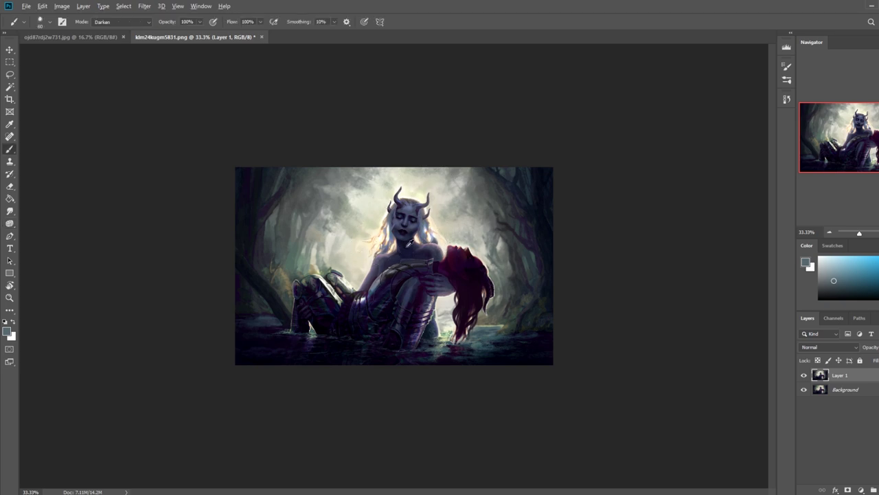
left_click(409, 242, "alt")
right_click(429, 231)
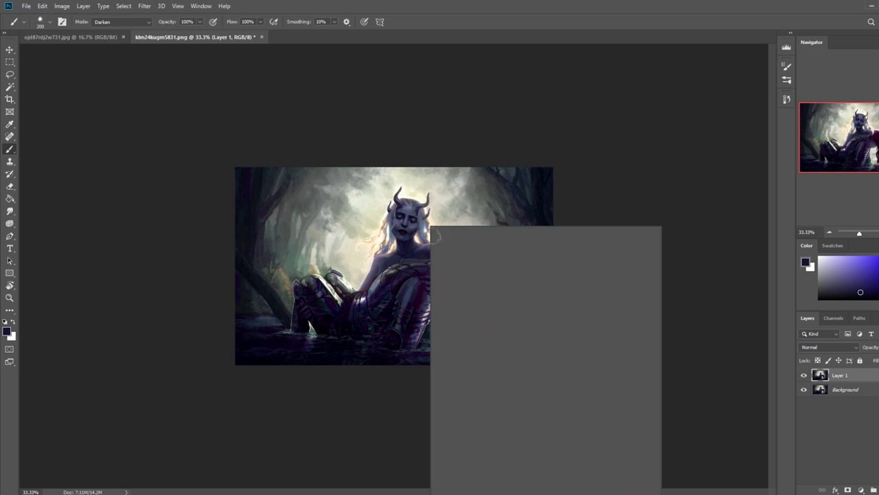
left_click(581, 433)
left_click(620, 157)
key("[")
key("[")
key("[")
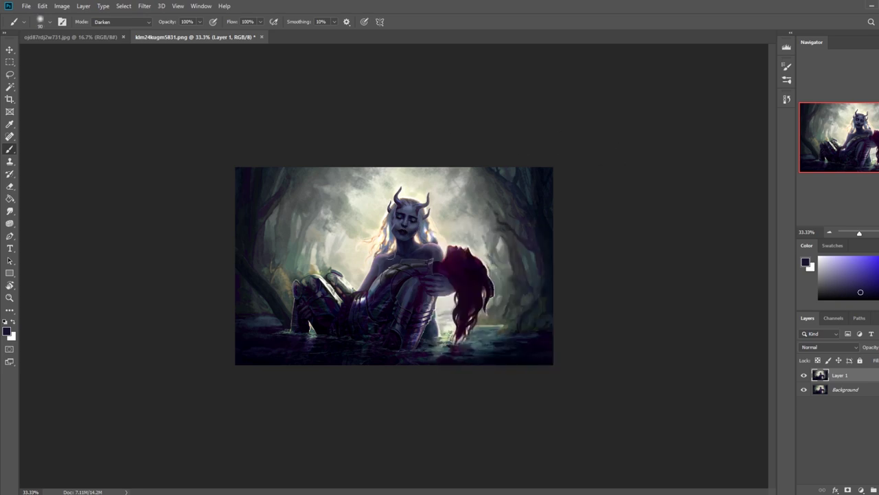
left_click(422, 232, "alt")
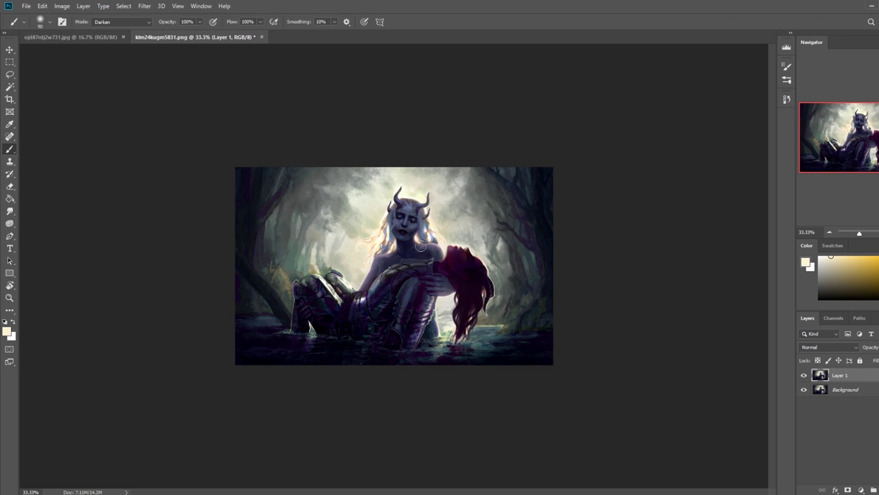
Step: Sample the horned woman's shadowed neck colour and set the Brush to Darken mode at 51% opacity
left_click(117, 24)
left_click(113, 30)
left_click(200, 22)
left_click(164, 32)
left_click(414, 246, "alt")
left_click(116, 22)
left_click(113, 66)
left_click(199, 22)
left_click_drag(200, 33, 214, 32)
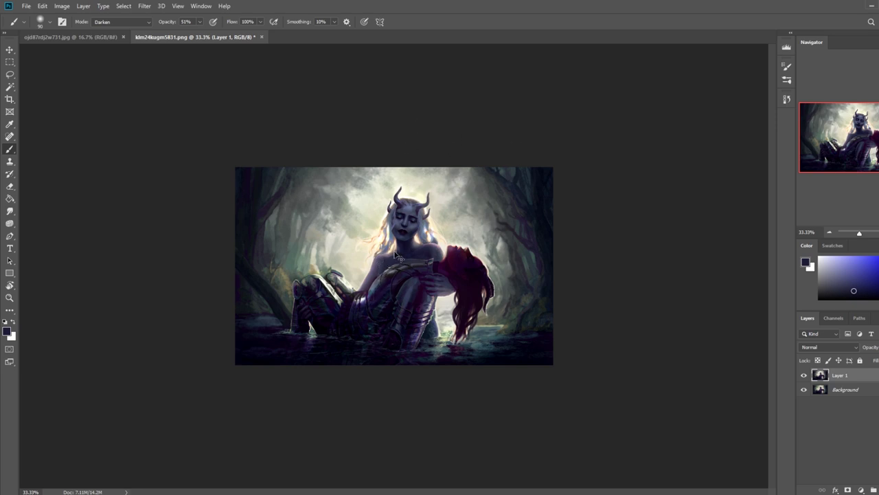
Step: Sample the pale background glow and set the Brush to Normal mode
left_click(373, 181, "alt")
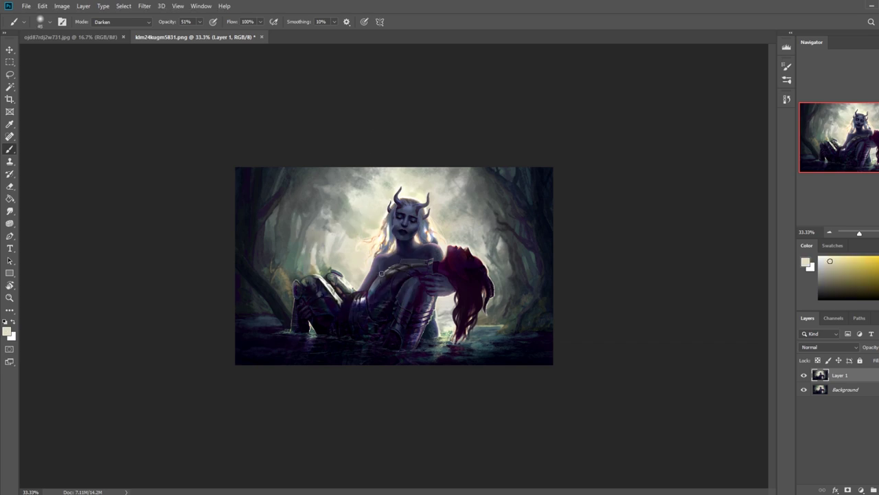
left_click(141, 22)
left_click(141, 30)
key("ctrl+minus")
key("ctrl+minus")
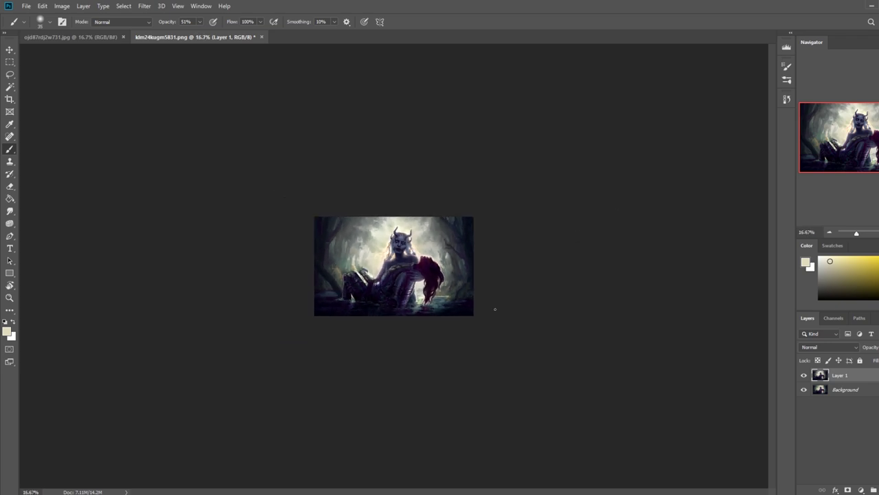
Step: Sample a pale grey from the background and paint a soft light reflection on the water below the fallen figure's hair
key("bracketright")
key("bracketright")
key("bracketright")
key("bracketright")
key("bracketright")
key("bracketright")
key("bracketright")
key("bracketright")
key("bracketright")
key("bracketright")
key("bracketright")
left_click(420, 240, "alt")
key("bracketleft")
key("bracketleft")
key("bracketleft")
key("bracketleft")
key("bracketleft")
key("bracketleft")
key("bracketleft")
left_click_drag(420, 300, 409, 349)
Step: Paint pale mist over the water on the picture's right side with a 500 px brush at 51% opacity
key("bracketleft")
key("bracketleft")
key("bracketright")
key("bracketright")
key("bracketright")
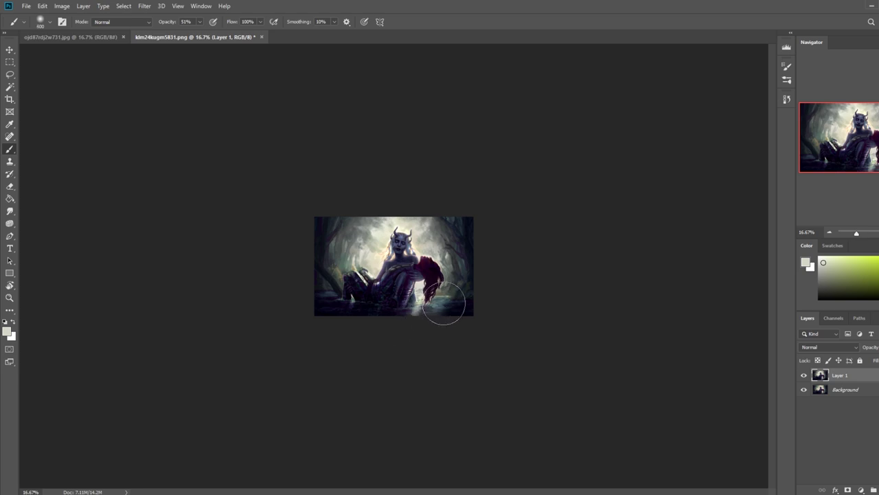
key("bracketright")
key("bracketright")
key("bracketright")
key("bracketleft")
key("bracketleft")
key("bracketleft")
key("bracketleft")
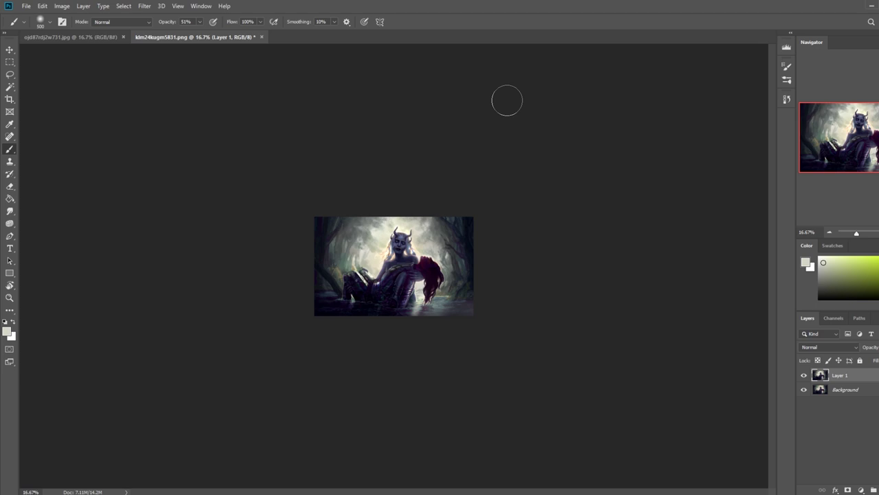
left_click_drag(441, 311, 501, 323)
key("bracketleft")
key("bracketleft")
key("bracketleft")
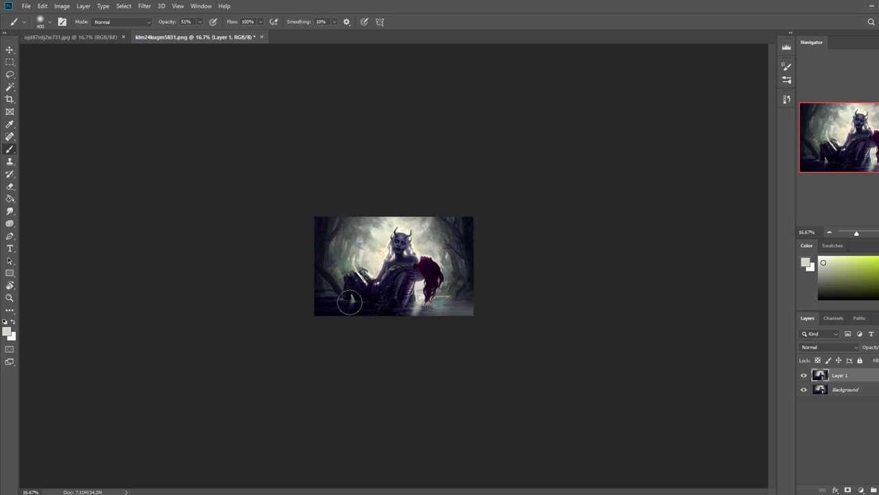
Step: Brighten the water beside the armoured legs and toward the picture's left edge, using 400 to 600 px brushes
left_click_drag(352, 303, 325, 329)
key("bracketright")
key("bracketright")
key("bracketright")
key("bracketright")
left_click_drag(332, 298, 210, 343)
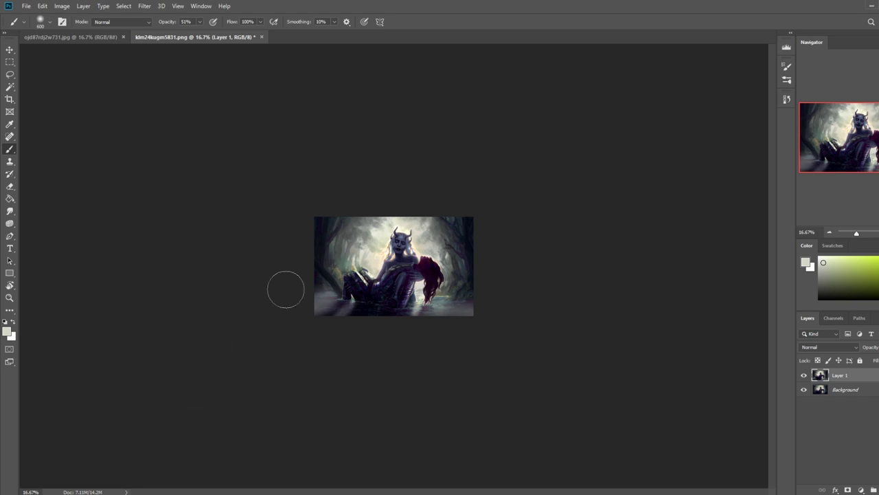
key("bracketleft")
key("bracketleft")
key("bracketleft")
left_click_drag(351, 303, 331, 332)
Step: Extend the pale mist along the water's lower edge with a 700 px brush at 51% opacity
key("bracketright")
key("bracketright")
key("bracketright")
key("bracketright")
left_click_drag(351, 324, 384, 322)
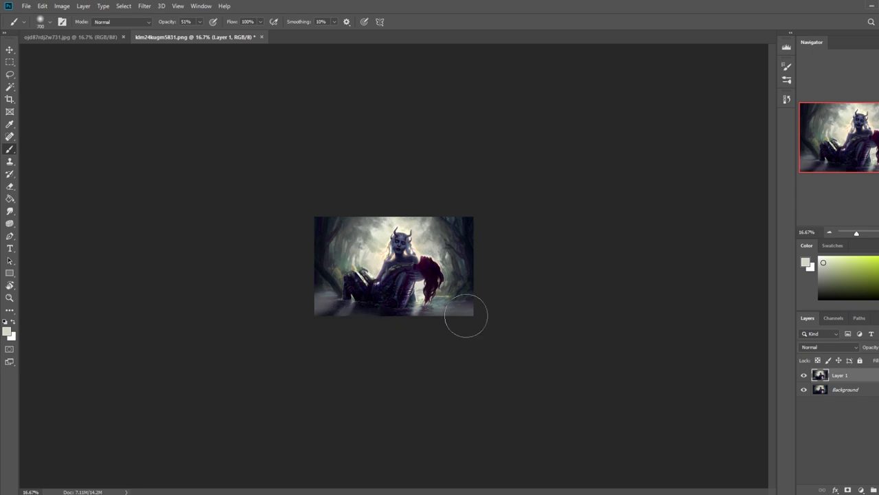
left_click_drag(315, 331, 334, 319)
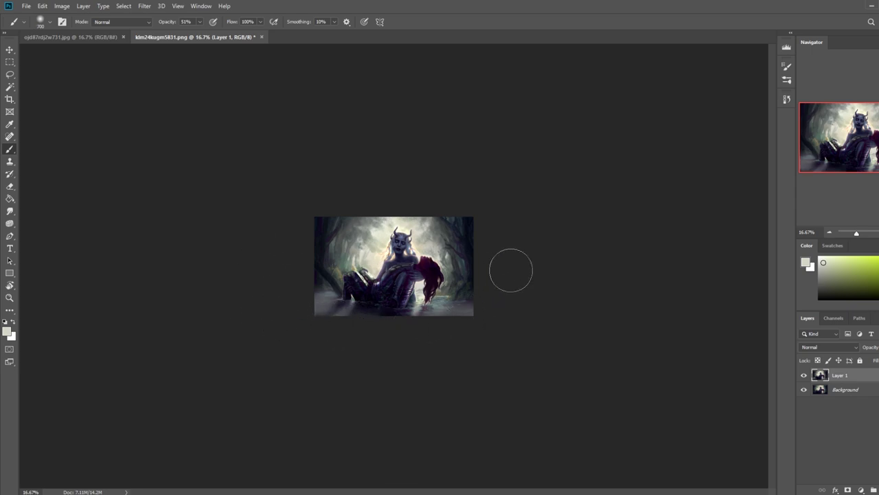
Step: Compare the repainted picture with the original by toggling Layer 1's visibility at two zoom levels
left_click(804, 376)
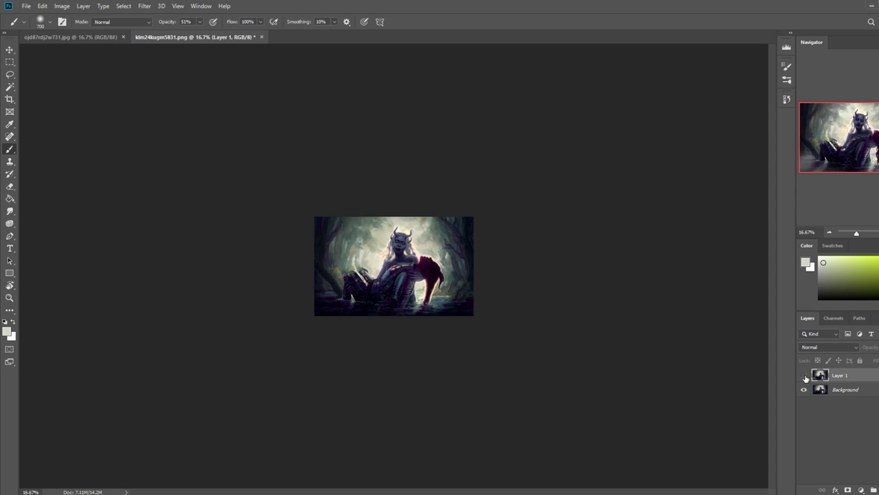
left_click(804, 376)
left_click(804, 376)
left_click(804, 375)
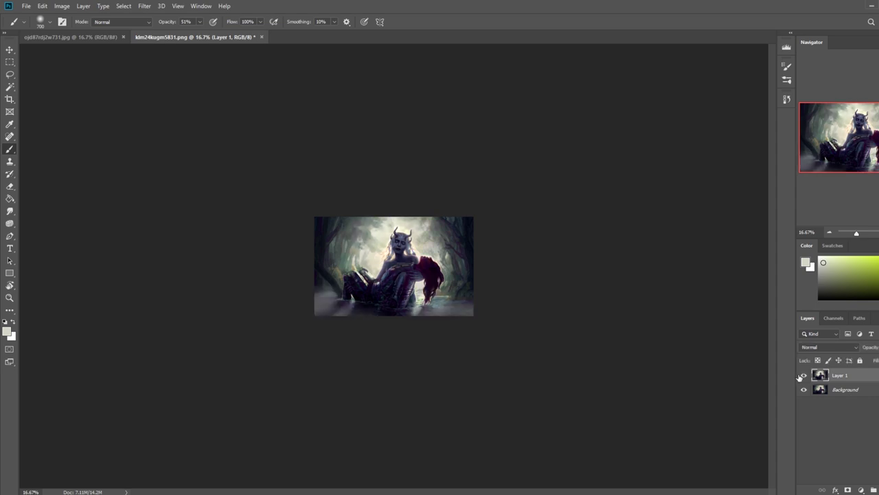
left_click(804, 375)
key("ctrl+plus")
key("e")
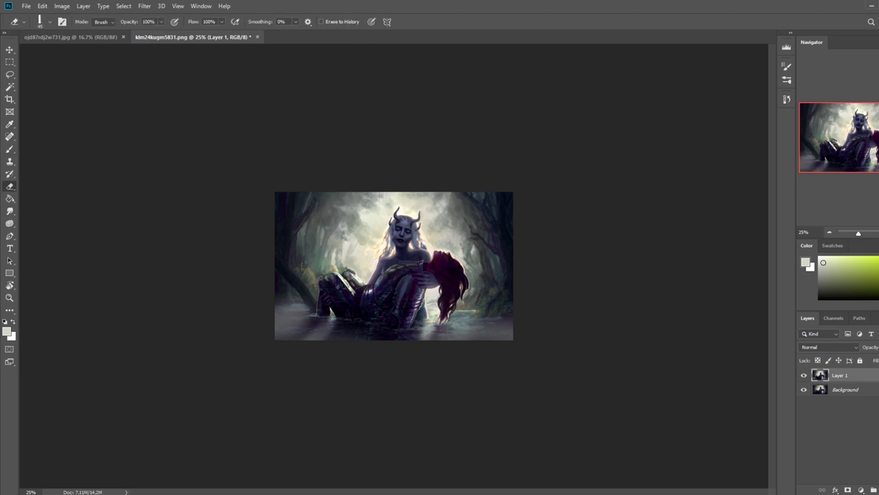
left_click(804, 375)
left_click(805, 375)
left_click(805, 375)
left_click(804, 376)
left_click(815, 373)
Step: Brush a sampled near-white glow into the background sky with a 700 px brush at 51% opacity, undoing the last dab
key("b")
left_click(369, 210, "alt")
left_click(367, 193)
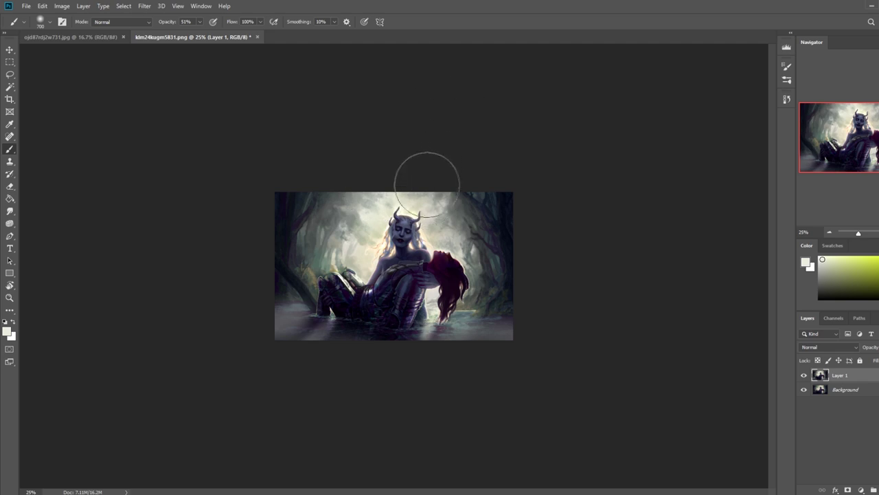
left_click(465, 219)
key("ctrl+z")
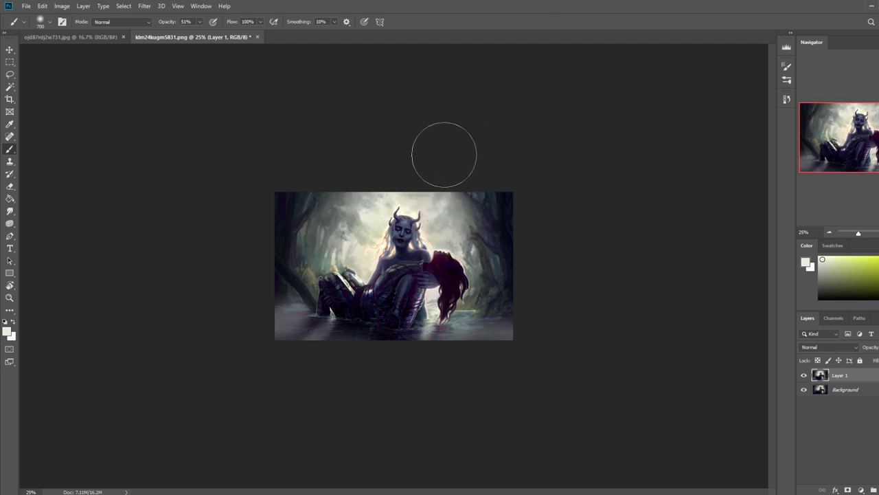
Step: Try to brighten the background near the trees with a 700 px Dodge brush on Highlights at 14% exposure, and undo it
left_click(452, 227, "alt")
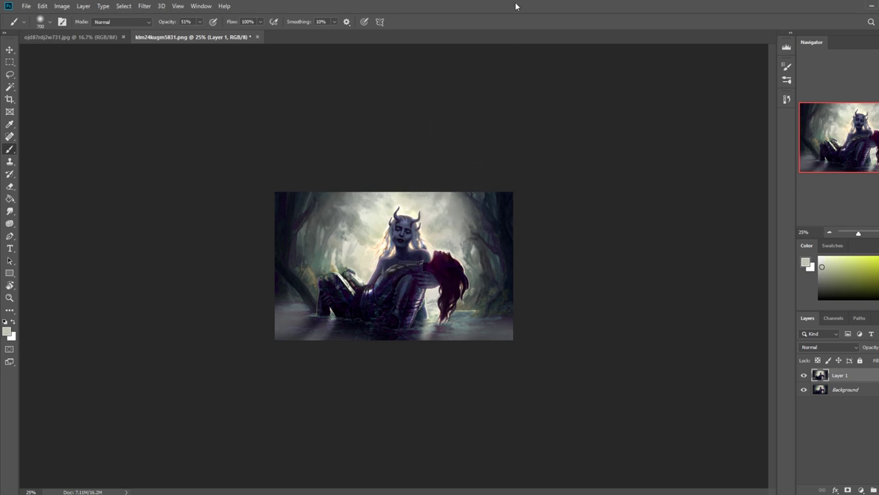
right_click(9, 227)
left_click(42, 222)
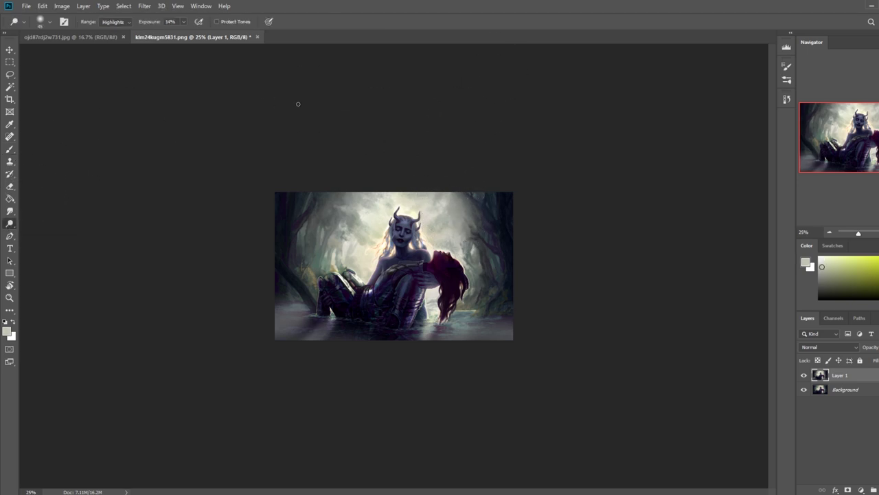
key("bracketright")
key("bracketright")
key("bracketright")
key("bracketright")
key("bracketright")
key("bracketright")
key("bracketright")
key("bracketright")
key("bracketright")
key("bracketright")
key("bracketright")
key("bracketright")
key("bracketright")
key("bracketright")
key("bracketright")
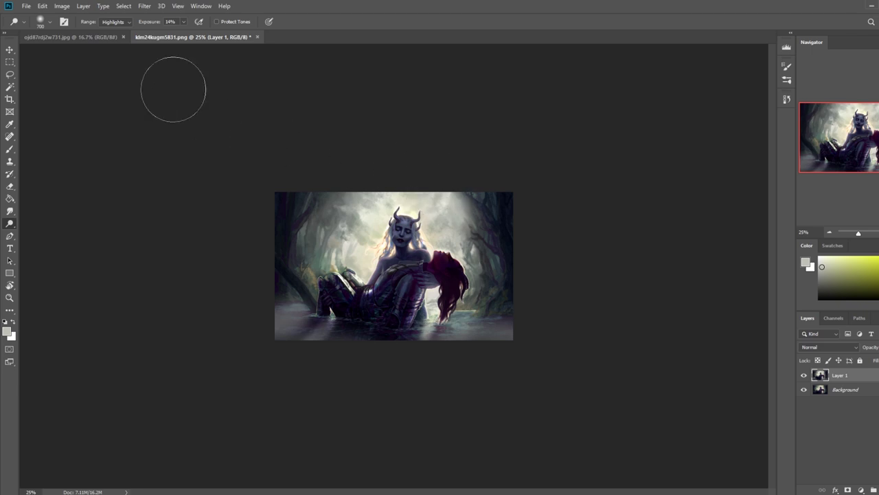
left_click(473, 242)
key("ctrl+z")
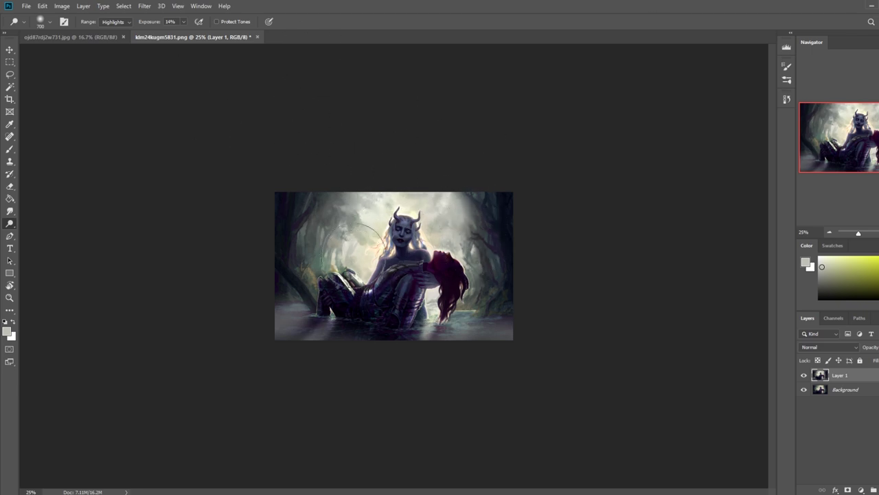
Step: Add a new layer above Layer 1 and brush soft pale light over the fallen figure's head with a much smaller brush
key("b")
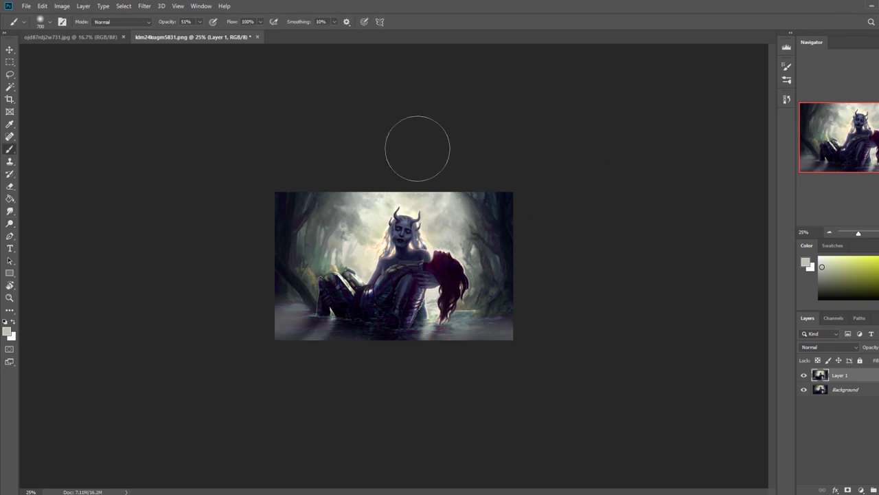
key("bracketleft")
key("bracketleft")
key("bracketleft")
key("bracketleft")
key("bracketleft")
key("bracketleft")
key("bracketleft")
key("bracketleft")
key("bracketleft")
key("ctrl+shift+alt+n")
key("bracketright")
key("bracketright")
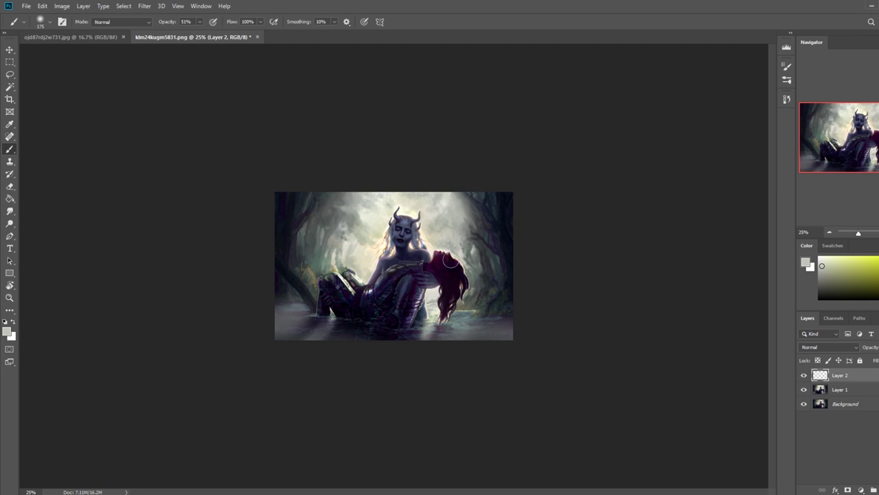
key("bracketleft")
key("bracketleft")
key("e")
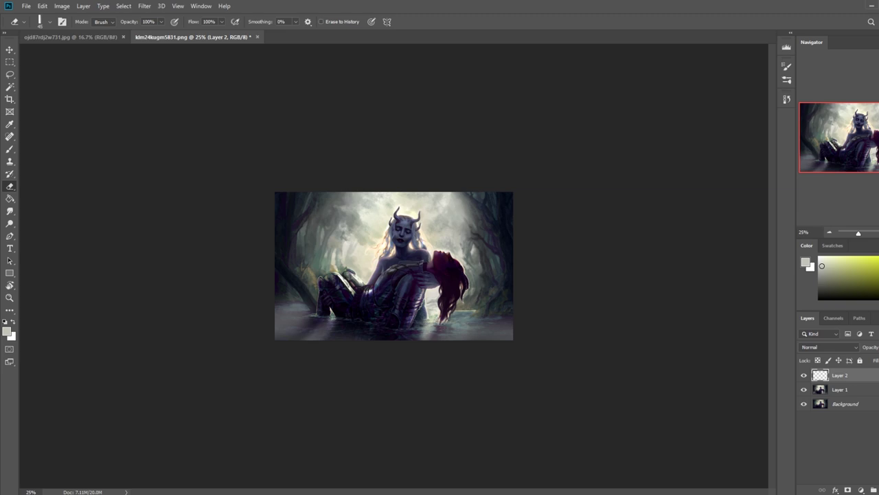
Step: Rotate the canvas view and paint soft pale light around the fallen figure's eye, reducing the 125 px brush for detail
key("r")
left_click_drag(475, 285, 475, 149)
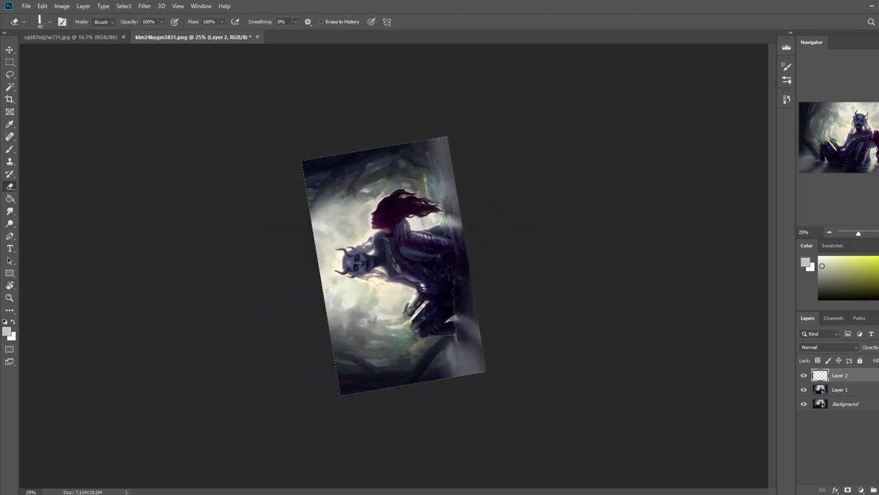
key("b")
scroll(371, 185, "up", 5)
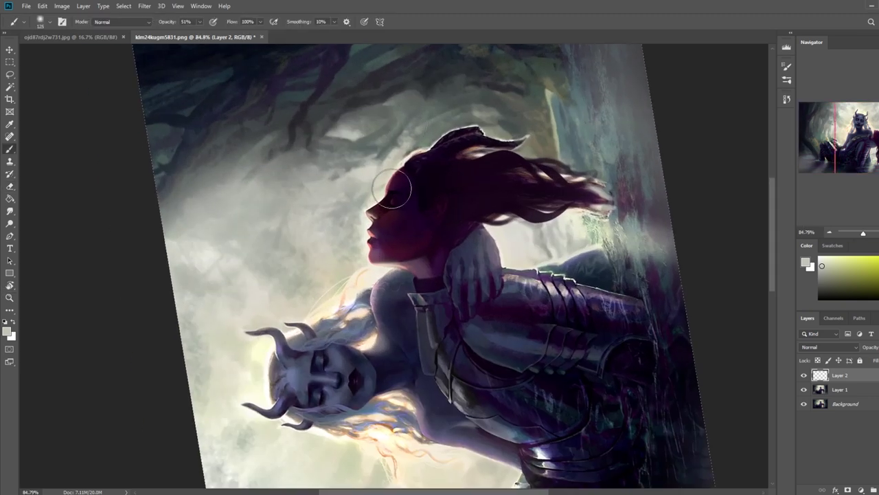
left_click_drag(392, 187, 393, 191)
key("bracketleft")
key("bracketleft")
key("bracketleft")
key("bracketleft")
key("bracketleft")
key("bracketleft")
left_click_drag(391, 195, 394, 197)
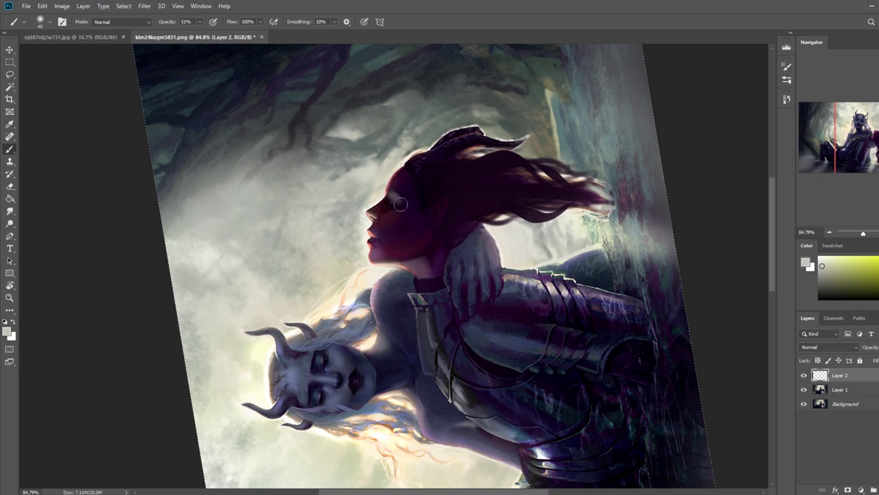
Step: Refine the light on the fallen figure's face, alternating the Eraser and the Brush, and reset the view rotation
key("e")
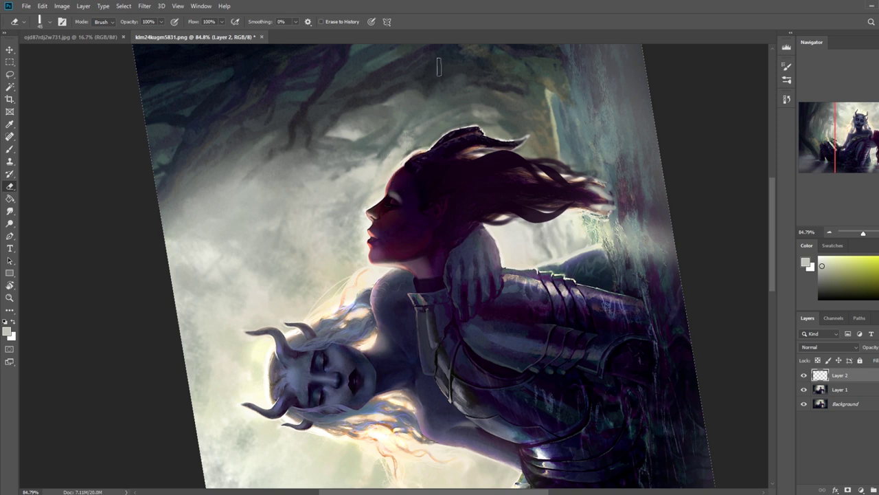
key("b")
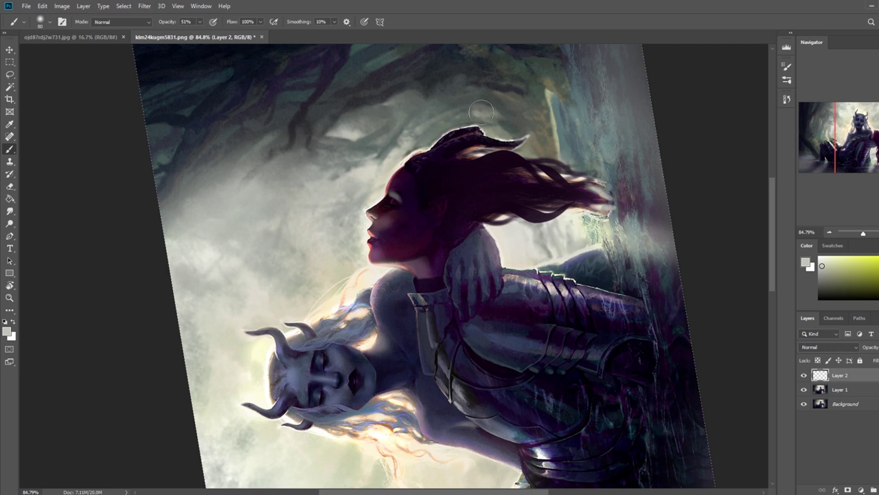
key("e")
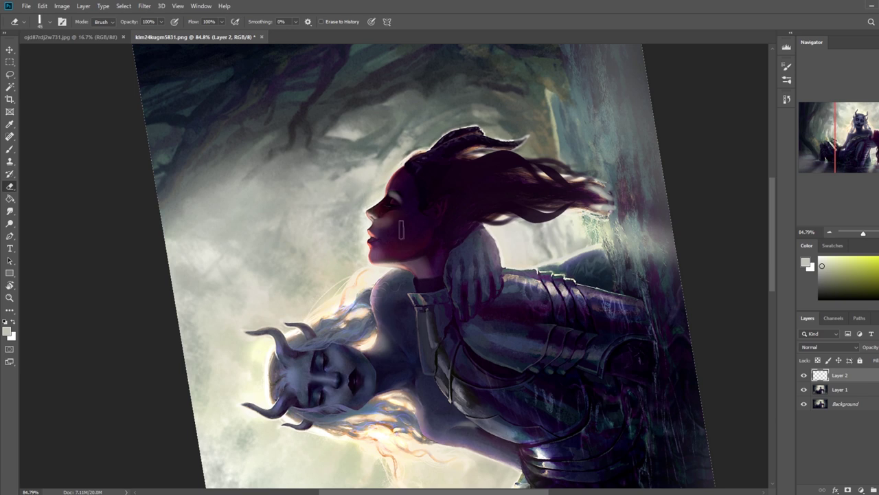
key("Escape")
Step: Review the whole painting by switching Layer 1's visibility off and on
key("b")
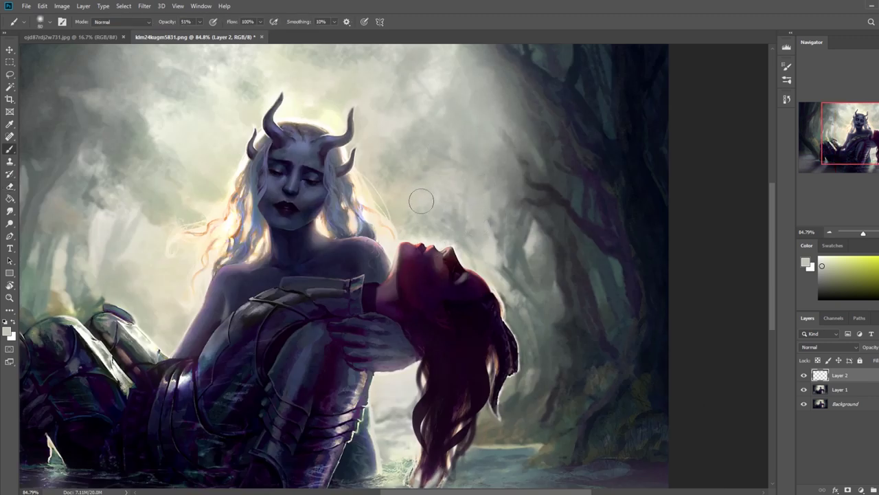
key("ctrl+minus")
key("ctrl+minus")
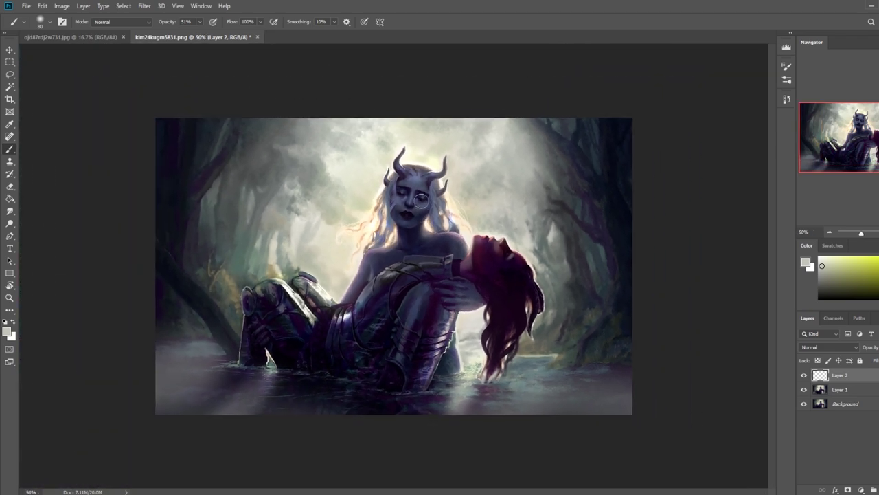
left_click(804, 390)
left_click(805, 390)
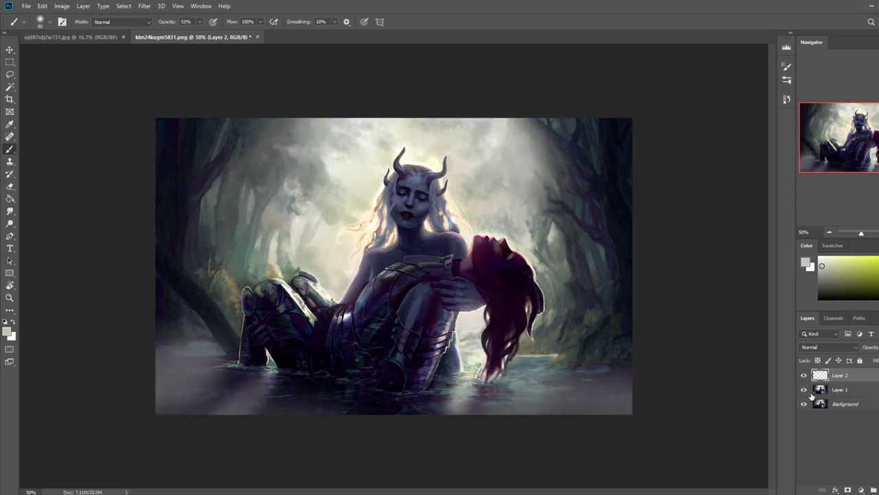
Step: Merge Layer 1 down into the Background layer, keeping Layer 2 separate above it
left_click(864, 393)
key("e")
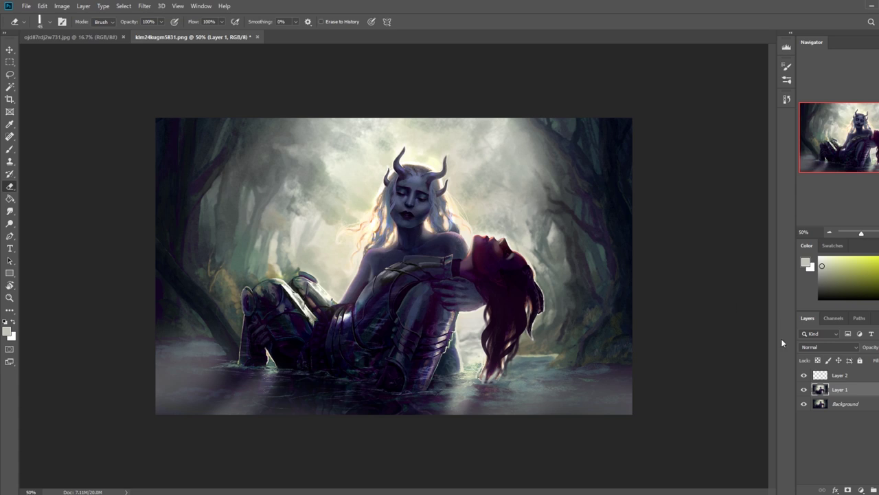
right_click(864, 387)
left_click(761, 382)
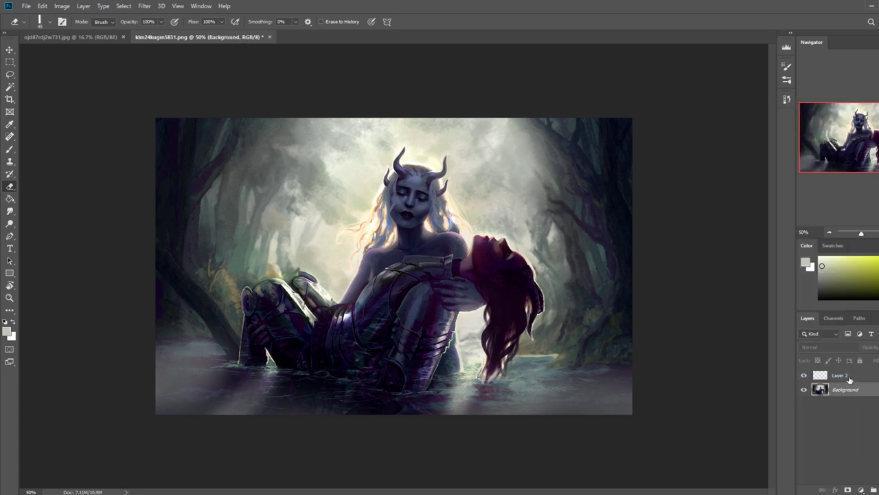
left_click(840, 375)
key("b")
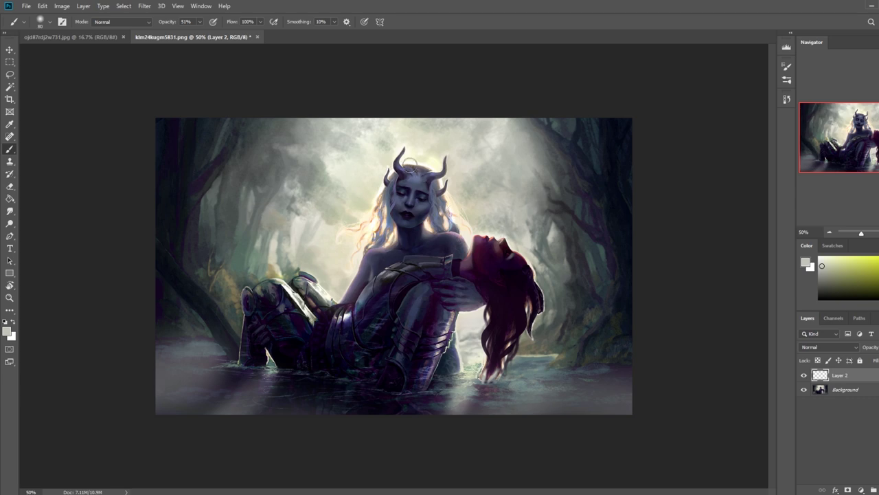
Step: Add a new layer between Layer 2 and the Background and ready a smaller soft near-white brush at the woman's horns
left_click(859, 391)
left_click(878, 489)
key("z")
left_click_drag(351, 145, 468, 215)
key("b")
key("b")
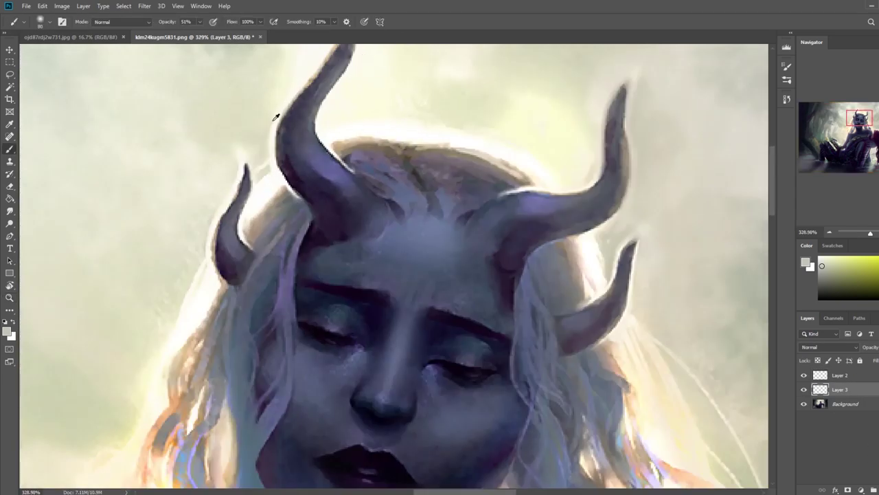
mouse_move(280, 146)
left_mouse_down()
mouse_move(344, 182)
mouse_move(385, 192)
left_mouse_up()
key("bracketleft")
key("bracketleft")
key("bracketleft")
key("bracketleft")
key("bracketleft")
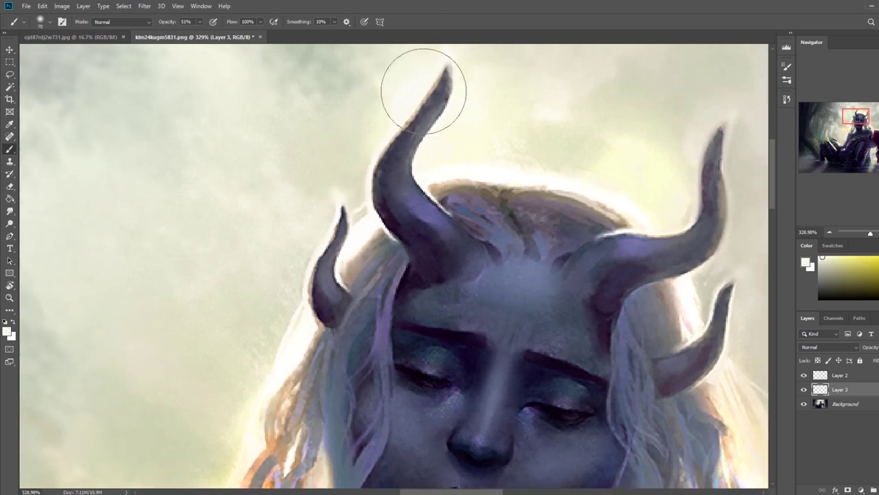
Step: Brush soft near-white light over the edges of the woman's horns on Layer 3 with a small brush, undoing unsatisfactory strokes
mouse_move(389, 151)
left_mouse_down()
mouse_move(383, 182)
mouse_move(392, 211)
left_mouse_up()
key("bracketright")
key("bracketright")
key("ctrl+z")
mouse_move(394, 141)
left_mouse_down()
mouse_move(372, 202)
mouse_move(415, 279)
left_mouse_up()
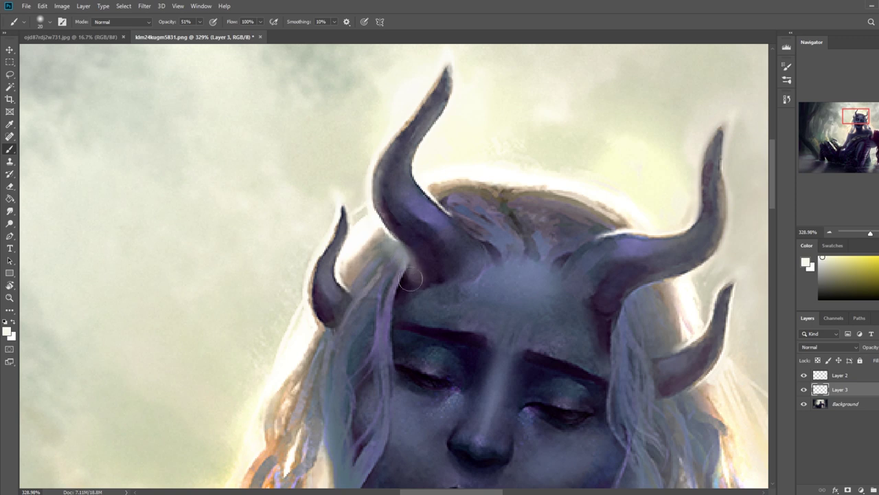
key("ctrl+z")
mouse_move(390, 147)
left_mouse_down()
mouse_move(383, 205)
mouse_move(418, 275)
mouse_move(397, 229)
mouse_move(382, 145)
mouse_move(432, 79)
left_mouse_up()
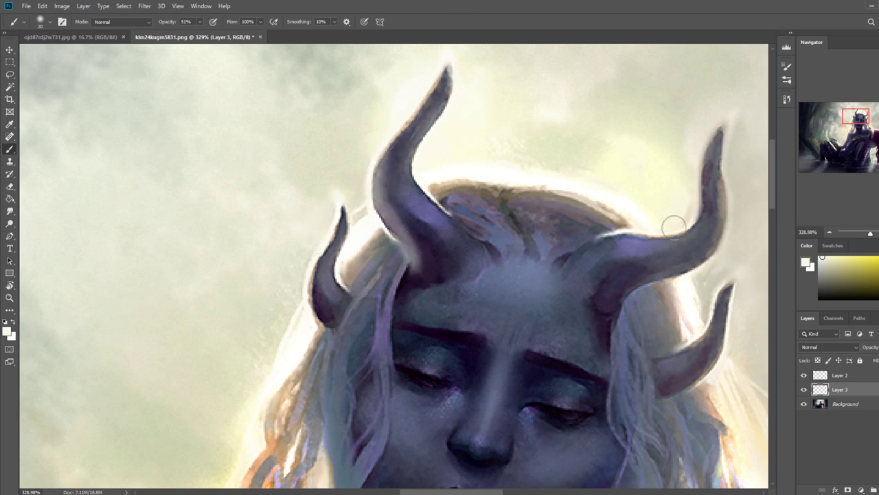
mouse_move(598, 256)
left_mouse_down()
mouse_move(693, 228)
mouse_move(702, 210)
mouse_move(706, 220)
mouse_move(696, 226)
mouse_move(716, 137)
left_mouse_up()
mouse_move(626, 299)
left_mouse_down()
mouse_move(622, 306)
mouse_move(673, 288)
left_mouse_up()
key("ctrl+0")
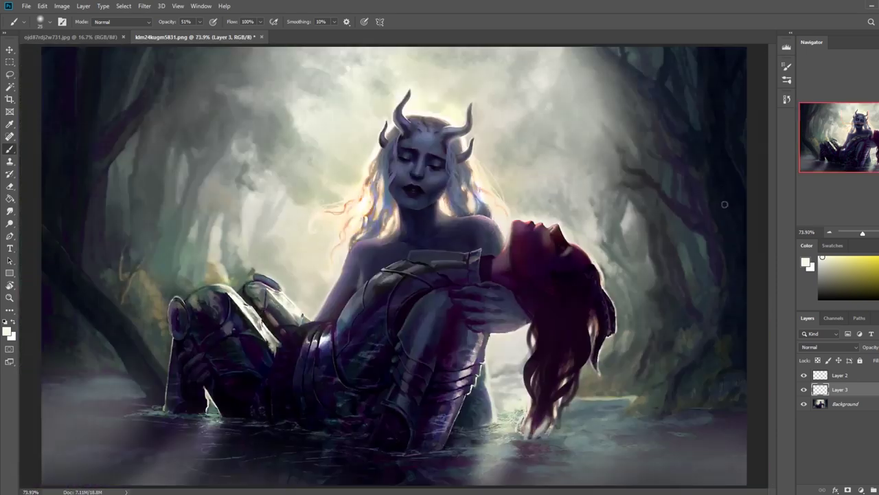
Step: Refine the light around the woman's horns on Layer 3, alternating a smaller Eraser and a 10 px Brush
key("e")
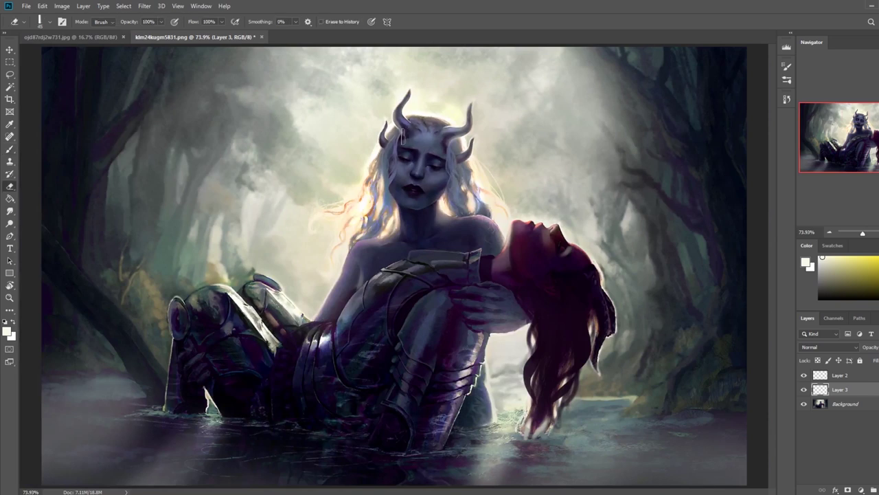
key("b")
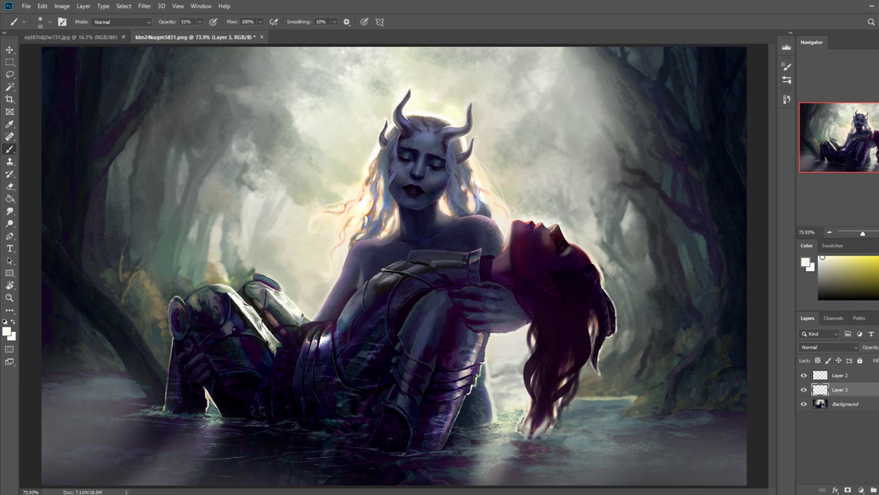
key("e")
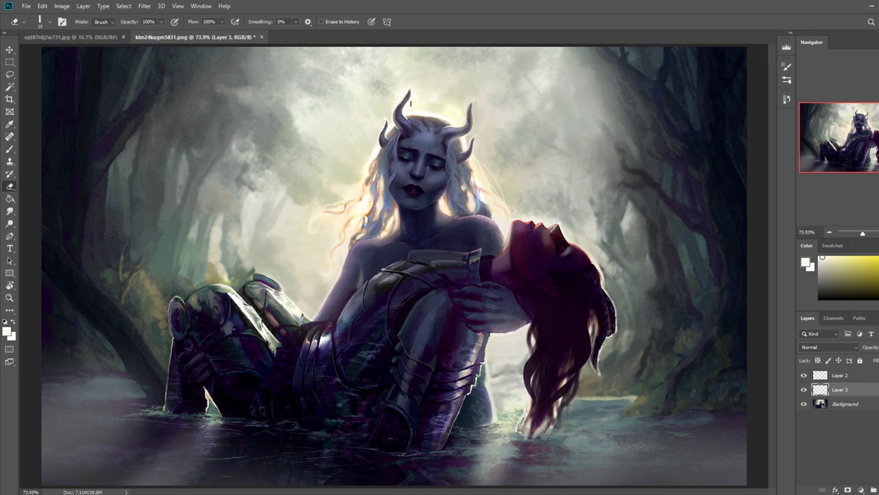
key("b")
left_click(385, 107, "alt")
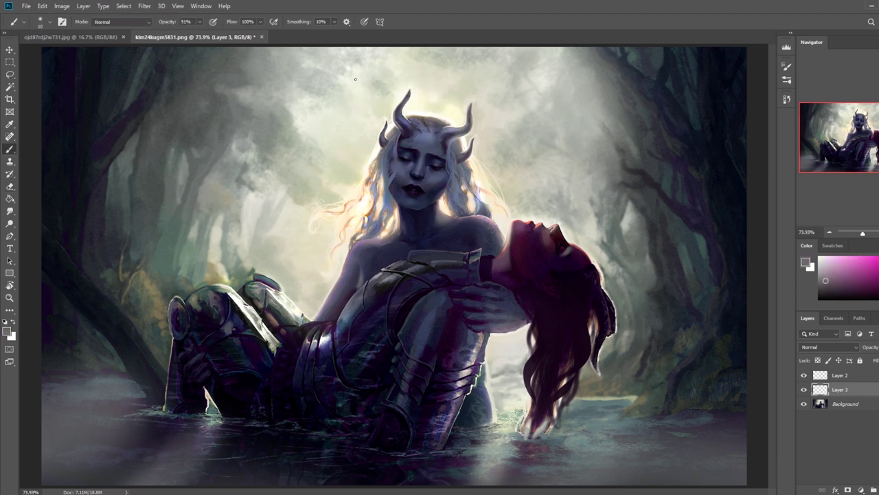
Step: Set the brush mode to Lighten and merge Layer 3 and Layer 2 down into the Background layer
left_click(122, 22)
left_click(117, 111)
right_click(838, 389)
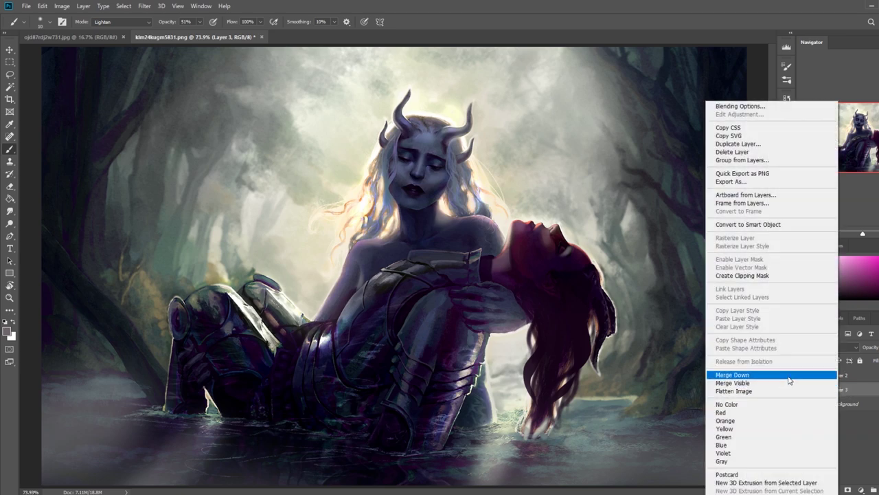
left_click(817, 374)
right_click(842, 376)
left_click(806, 377)
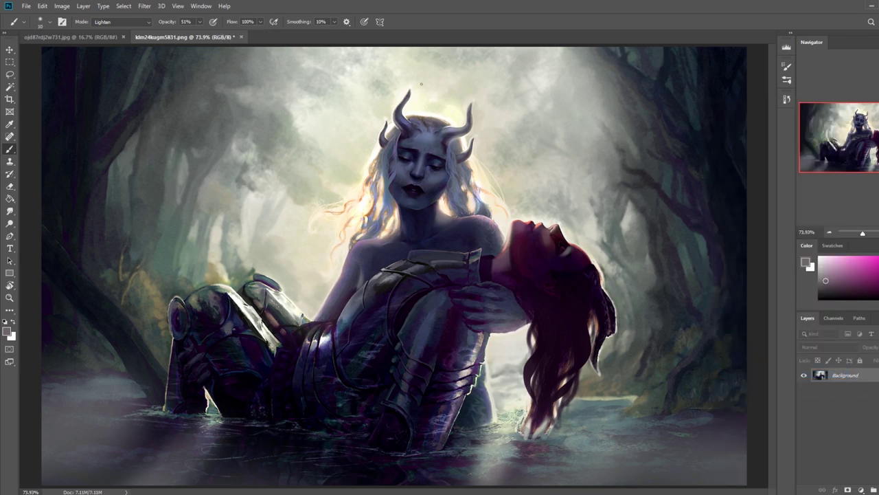
Step: Touch up the base of the woman's large horn with colours sampled there, using the Brush in Normal mode at 100% opacity
left_click(400, 123, "alt")
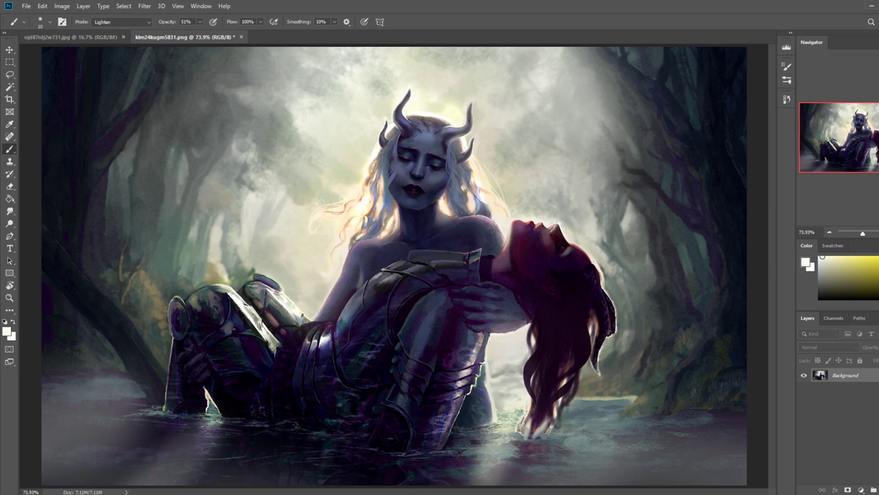
left_click(114, 22)
left_click(104, 30)
left_click(401, 125, "alt")
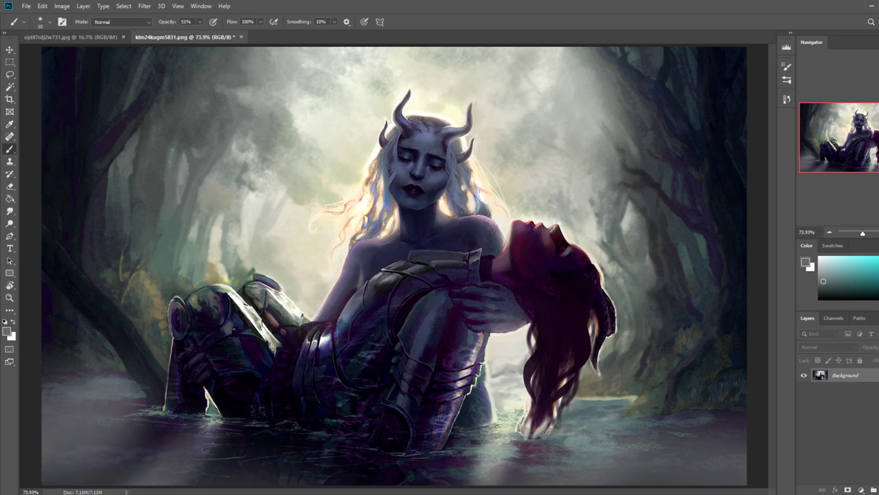
left_click(404, 121, "alt")
left_click(200, 22)
left_click_drag(202, 33, 261, 35)
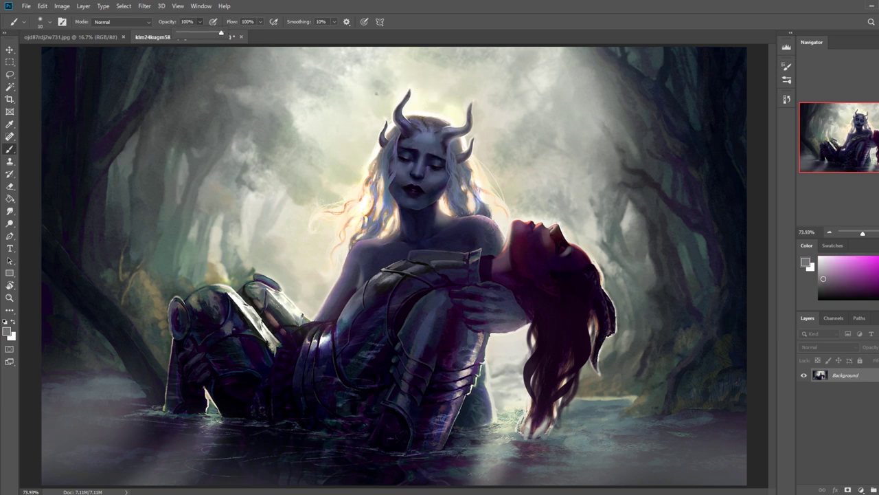
left_click(405, 121, "alt")
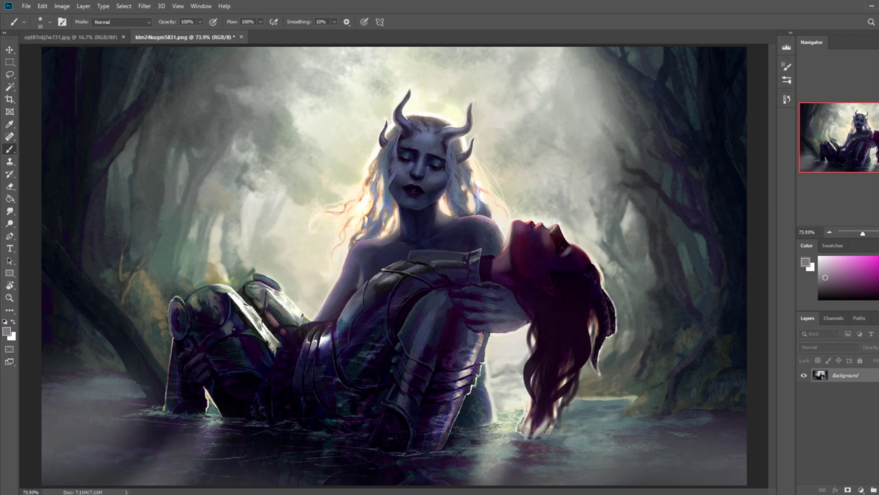
left_click(408, 115, "alt")
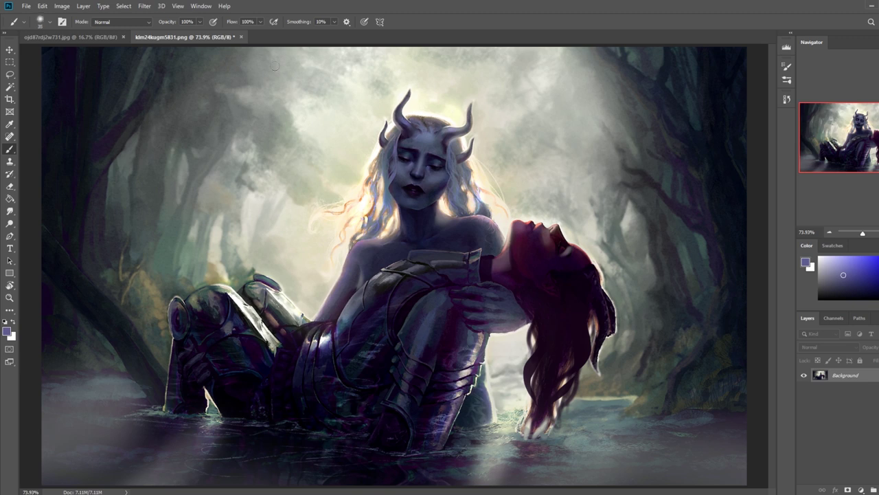
Step: Set the brush to Lighten mode and soften the horns and hairline with a sampled blue-grey
left_click(150, 21)
left_click(123, 101)
left_click(408, 121, "alt")
left_click(416, 129, "alt")
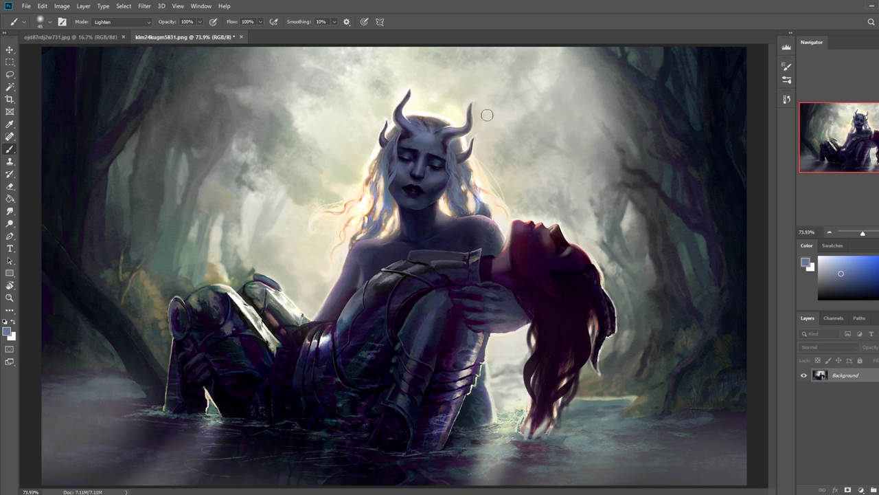
key("ctrl+minus")
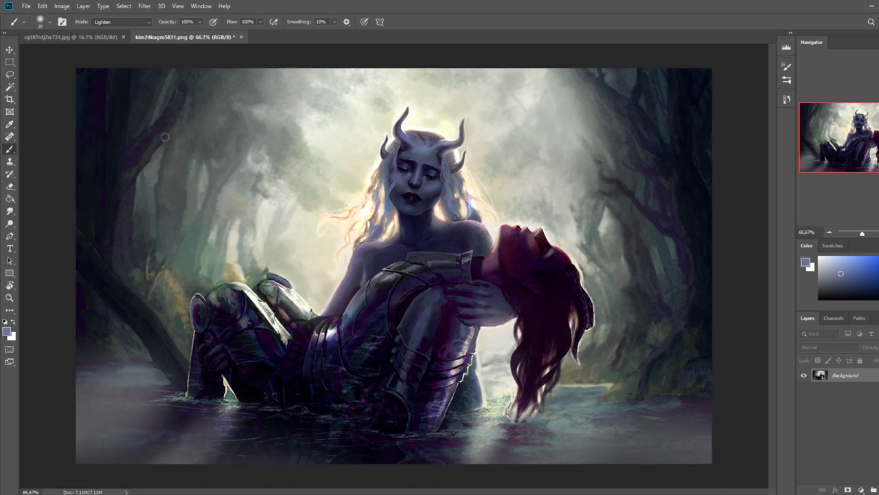
Step: Set the Dodge tool to 4% exposure with Protect Tones enabled for subtle highlights
left_click(10, 223)
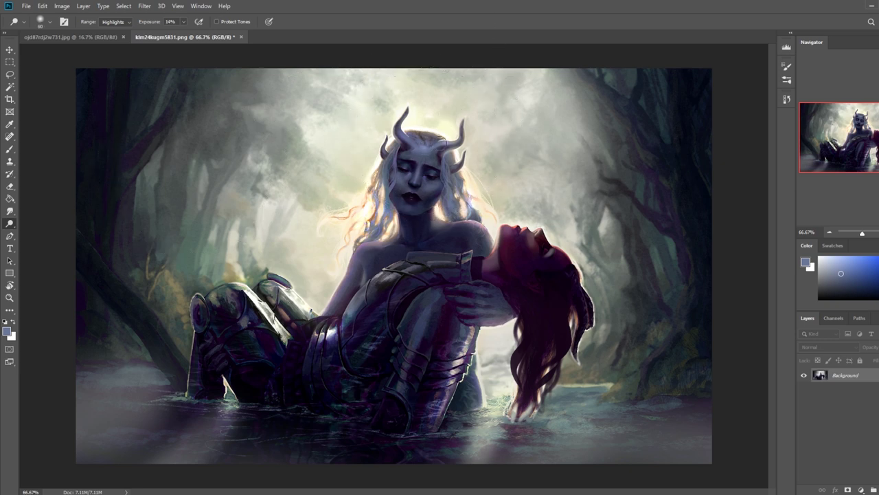
left_click(230, 22)
left_click_drag(183, 21, 182, 34)
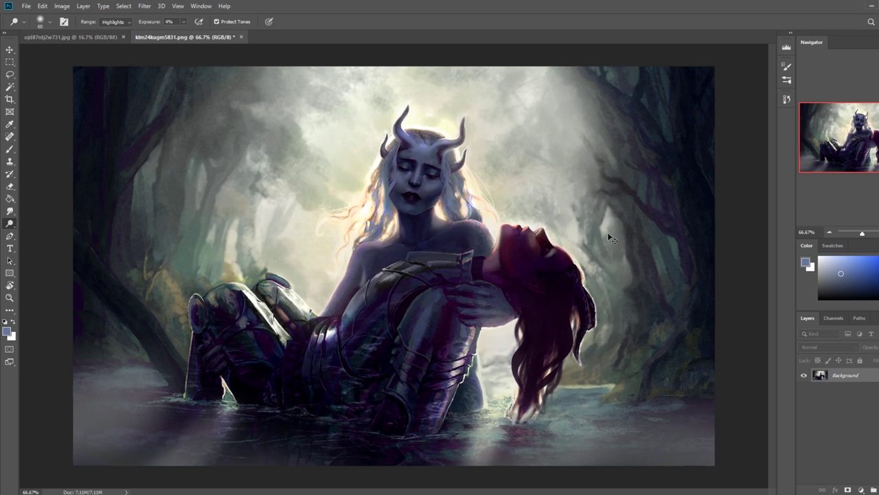
key("ctrl+minus")
key("ctrl+minus")
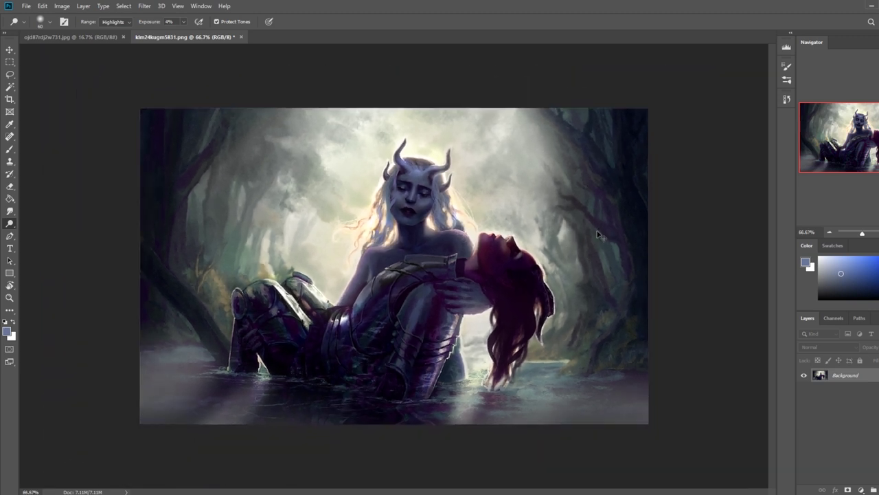
Step: Sample a dark violet from the woman and set a large soft brush to Darken mode at 40% opacity
key("b")
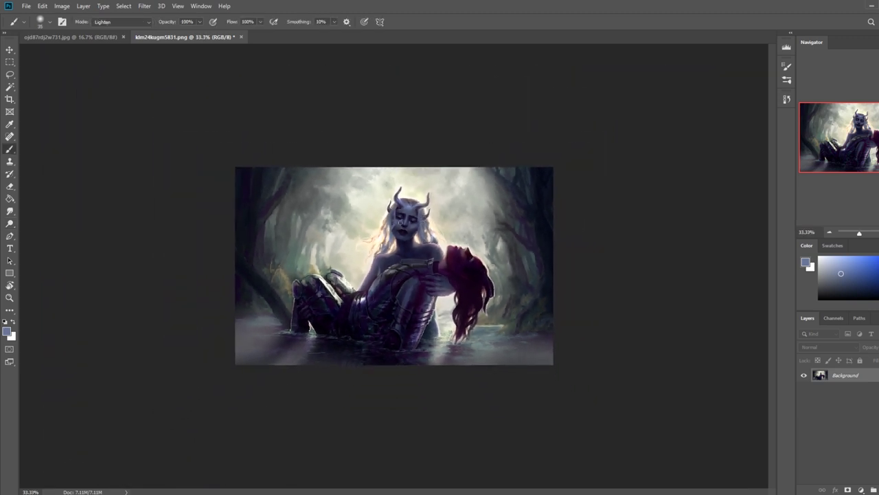
right_click(401, 221)
key("Escape")
left_click(414, 212, "alt")
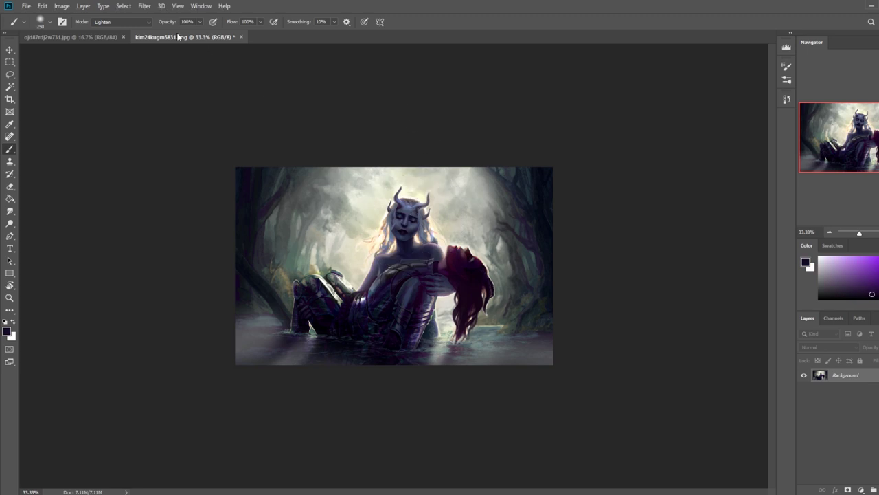
left_click(135, 23)
left_click(127, 67)
key("4")
Step: Soften the edges and corners of the woman's lips with the Smudge tool at 6% strength
key("z")
left_click_drag(375, 202, 443, 248)
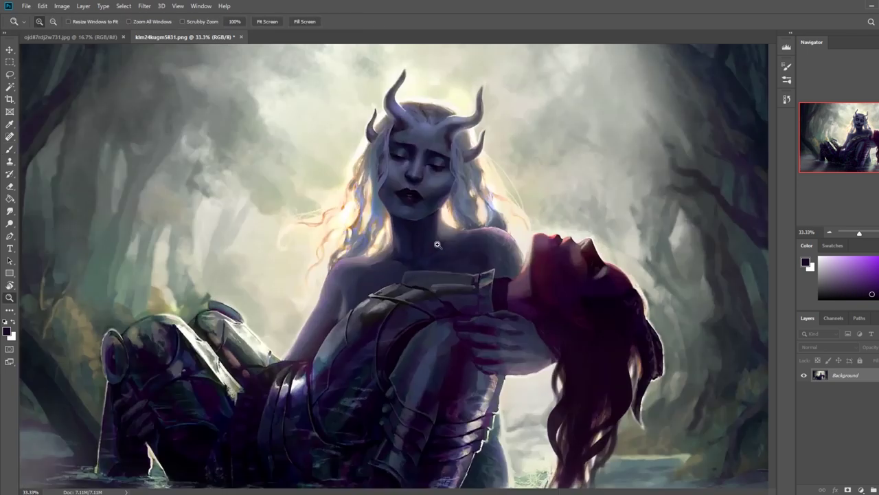
left_click(10, 210)
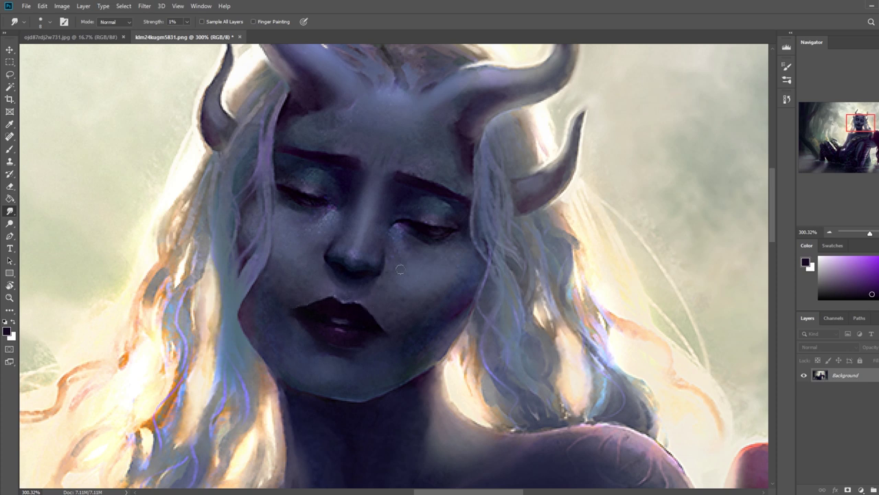
left_click(186, 23)
left_click(187, 34)
left_click(327, 299)
left_click_drag(352, 302, 394, 335)
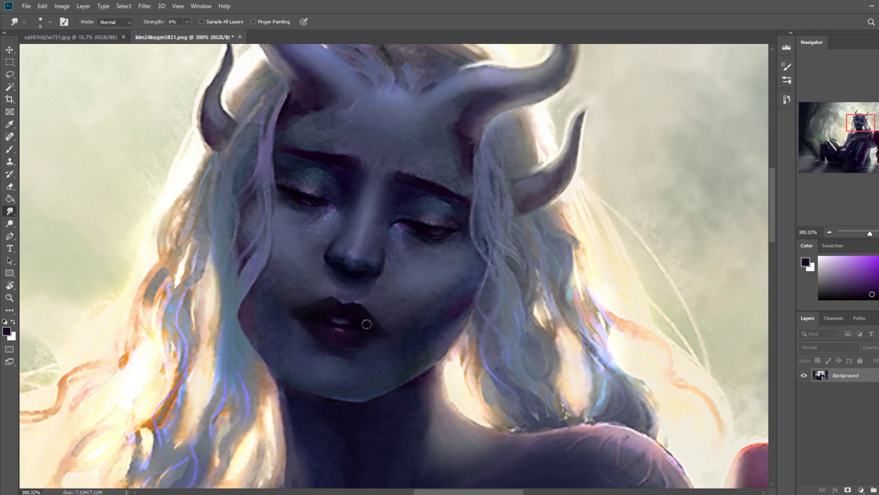
mouse_move(289, 316)
left_mouse_down()
mouse_move(390, 331)
mouse_move(318, 307)
left_mouse_up()
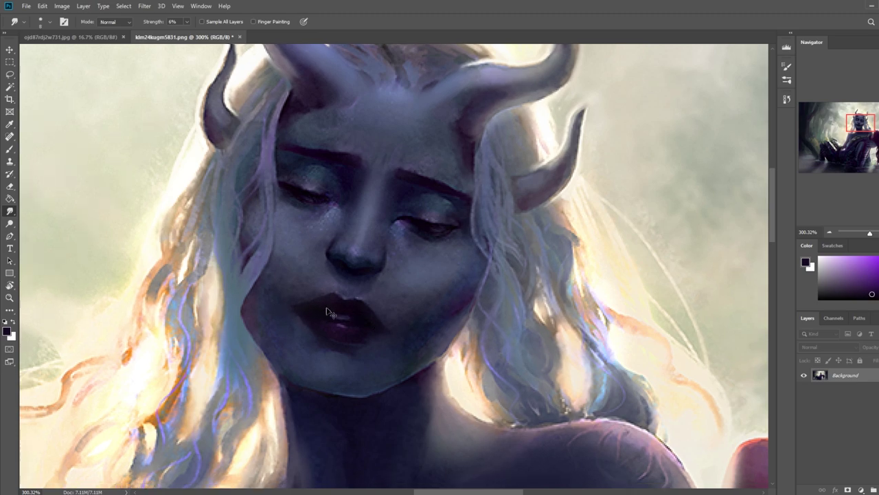
Step: Warp the woman's brow and eye slightly toward her nose with the Liquify filter
key("ctrl+0")
key("b")
key("z")
left_click_drag(397, 132, 472, 200)
key("b")
scroll(410, 137, "down", 7)
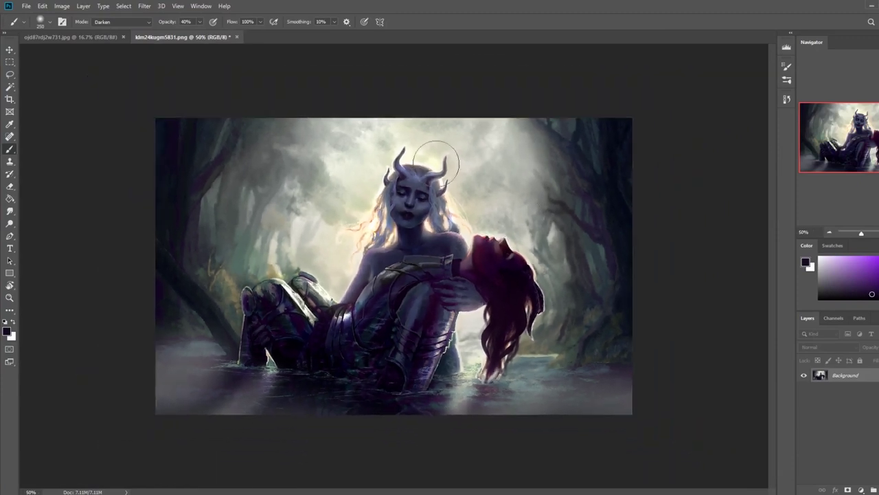
left_click(144, 6)
left_click(155, 81)
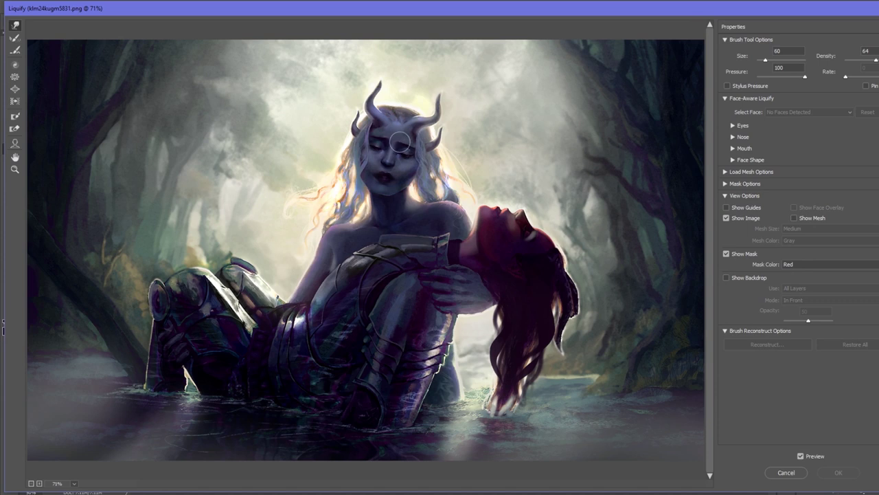
left_click_drag(401, 139, 389, 138)
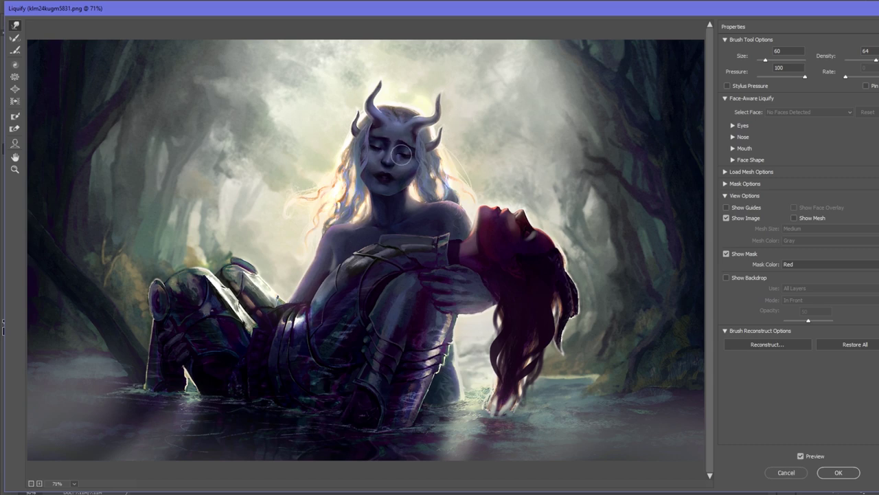
left_click(838, 472)
Step: Sample a muted blue from the woman's cheek and shrink the brush to a fine size for eye details
left_click_drag(379, 171, 431, 204)
key("b")
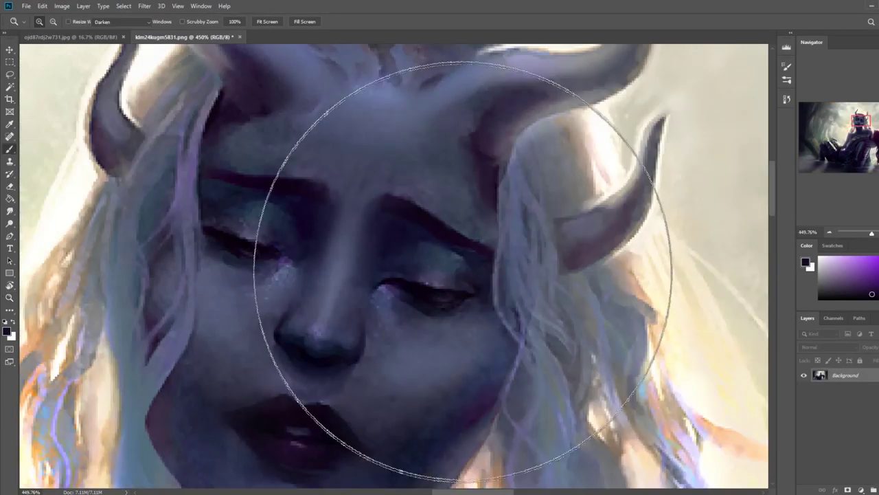
left_click(453, 330, "alt")
key("bracketleft")
key("bracketleft")
key("bracketleft")
key("bracketleft")
key("bracketleft")
key("bracketleft")
key("bracketleft")
key("bracketleft")
key("bracketleft")
key("bracketleft")
key("bracketleft")
key("bracketleft")
key("bracketleft")
key("bracketleft")
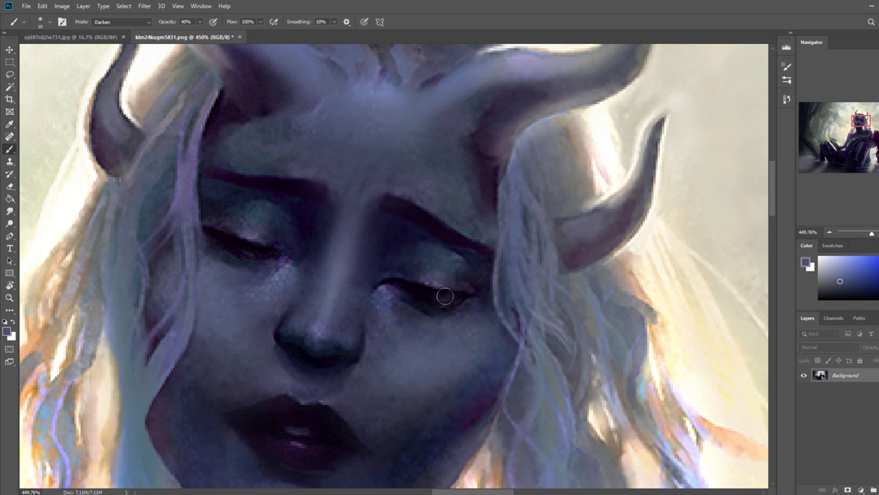
Step: Refine the woman's eyelid lines with sampled darks, using a small brush in Normal mode at 100% opacity
left_click(135, 31)
left_click(435, 291, "alt")
left_click(200, 22)
left_click_drag(201, 37, 237, 34)
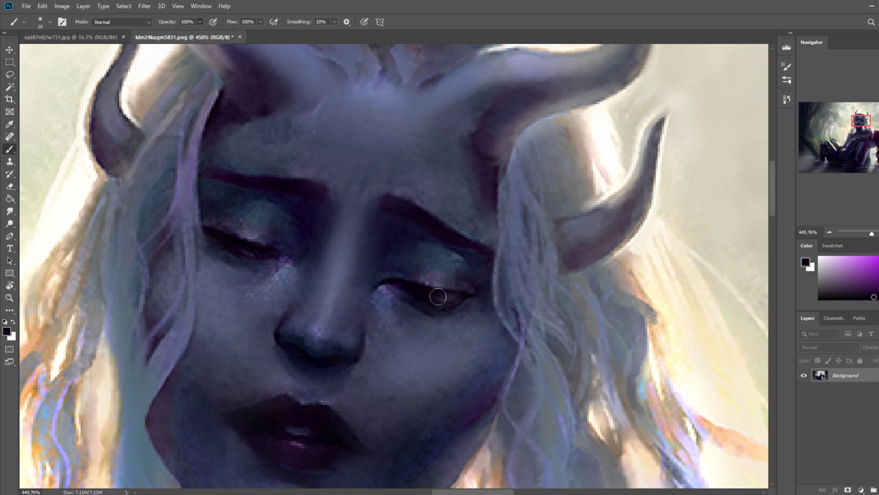
left_click(239, 275, "alt")
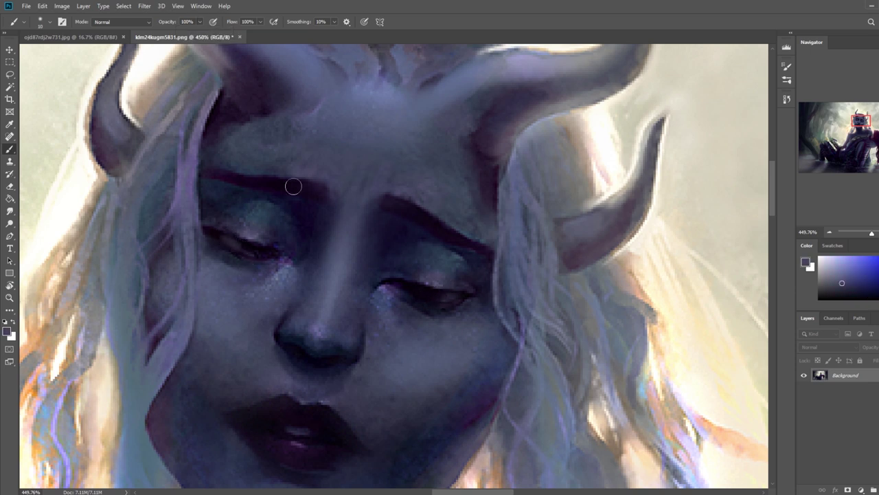
key("d")
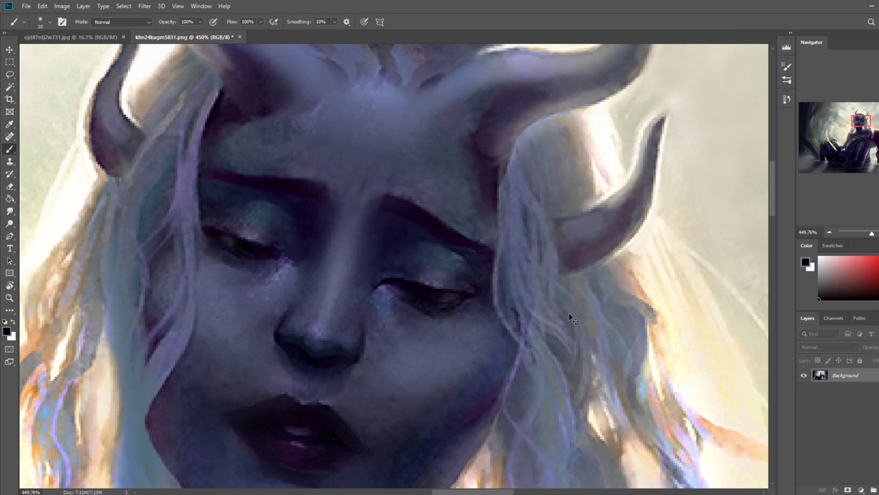
Step: Raise the painting's contrast to 7 with a Brightness/Contrast adjustment using Use Legacy
key("ctrl+0")
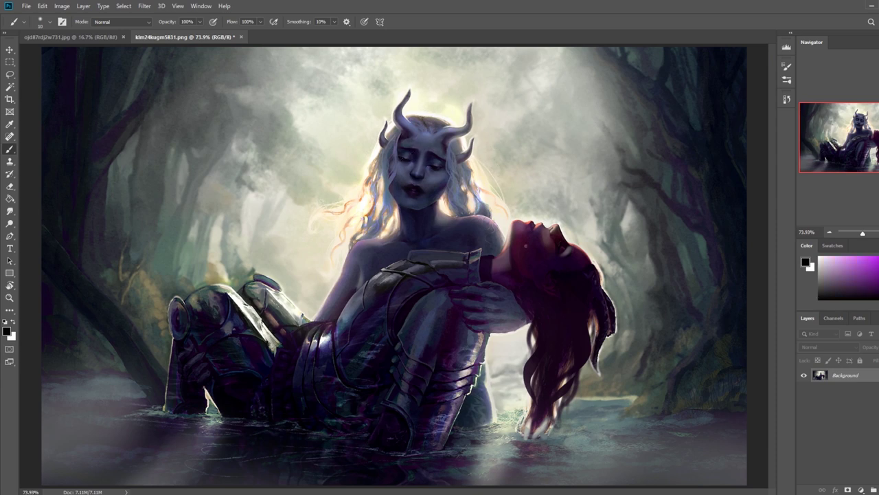
key("ctrl+minus")
key("ctrl+minus")
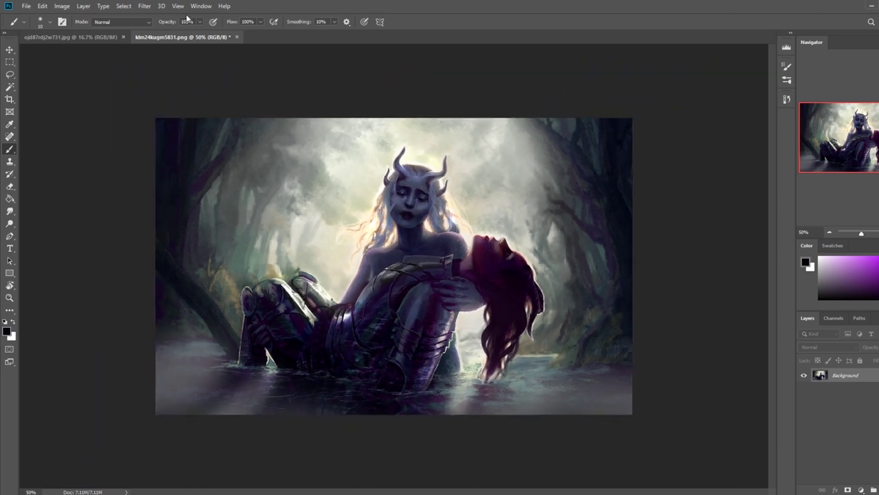
left_click(143, 7)
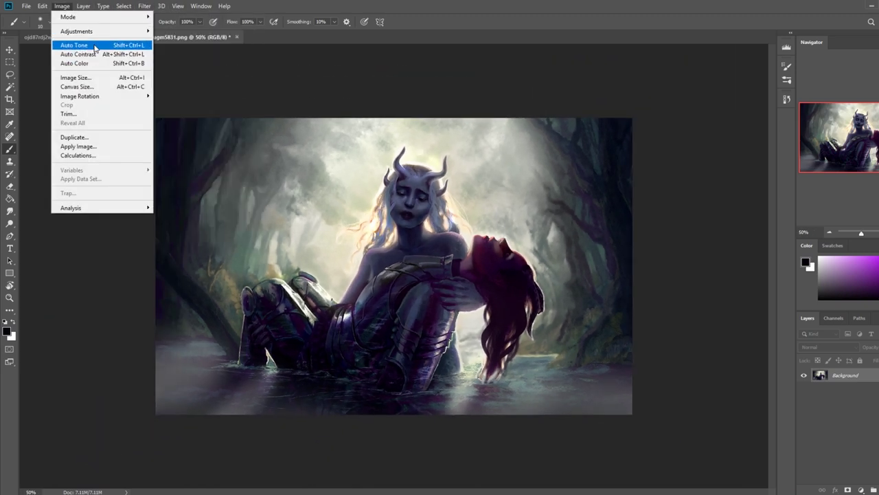
mouse_move(102, 35)
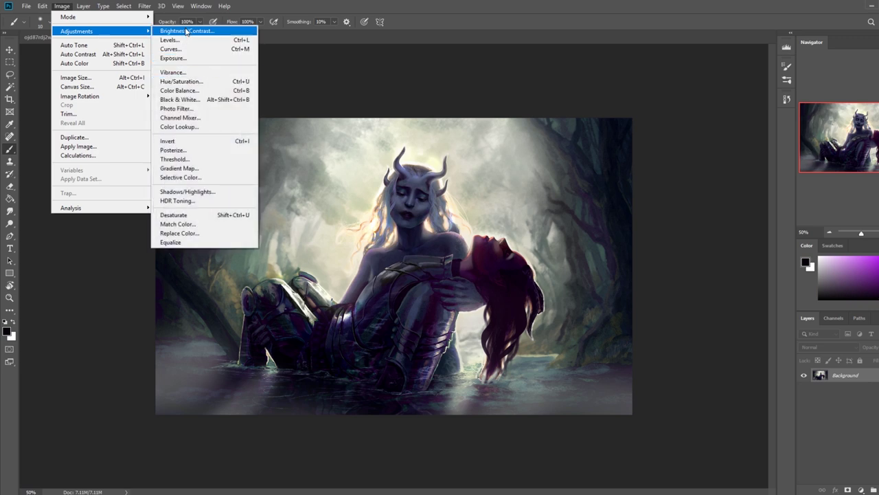
left_click(206, 29)
left_click(562, 228)
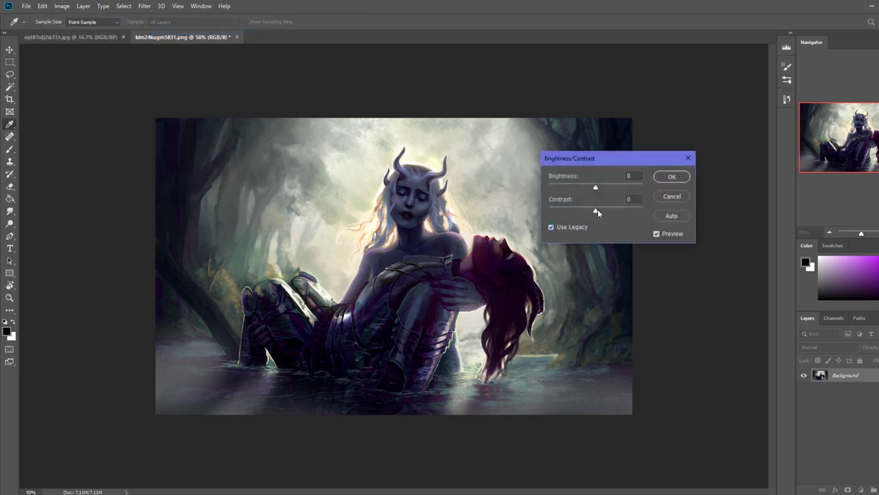
left_click_drag(595, 210, 599, 210)
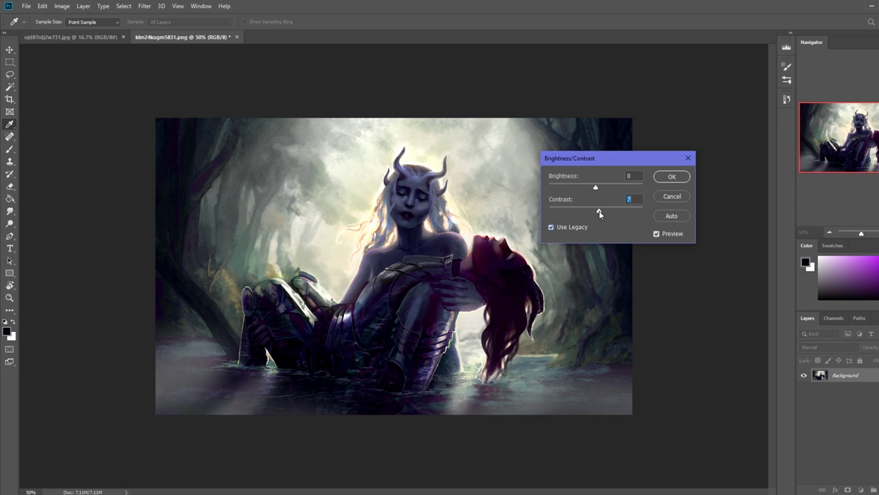
left_click(672, 176)
Step: Dodge the highlights of the misty water beside the knight's legs with a 300 px brush at 25% exposure
key("ctrl+minus")
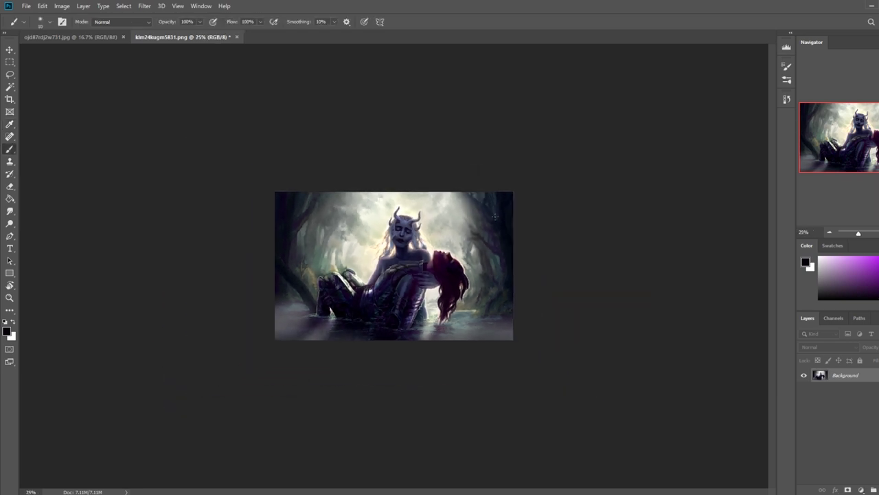
key("o")
key("bracketright")
key("bracketright")
key("bracketright")
left_click(184, 21)
left_click(190, 34)
left_click(310, 288)
mouse_move(325, 318)
left_mouse_down()
mouse_move(334, 322)
mouse_move(315, 333)
left_mouse_up()
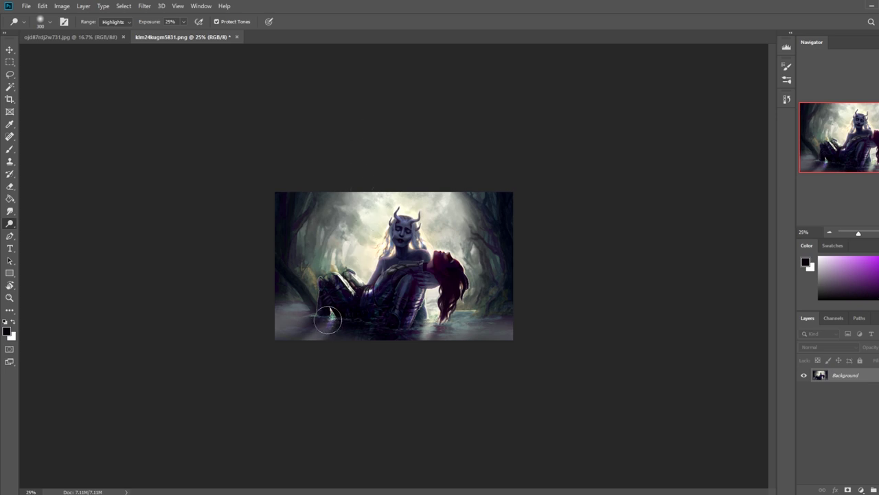
left_click(298, 313)
left_click(293, 319)
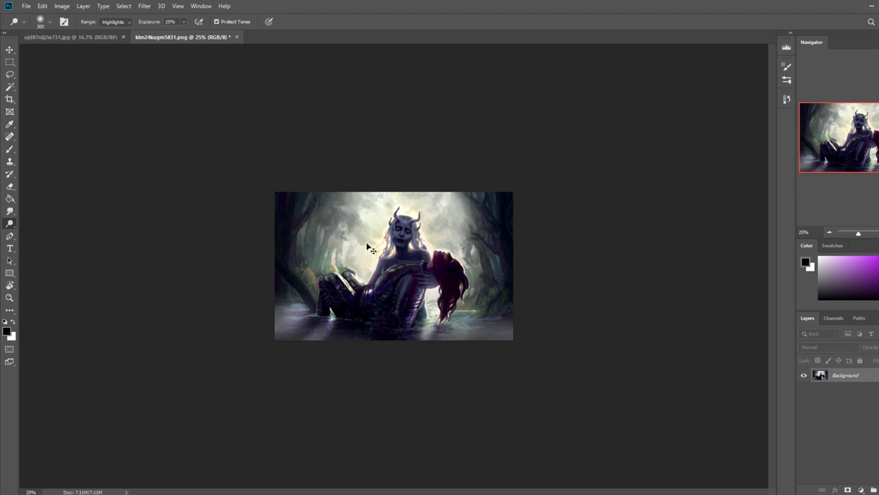
Step: Sample violet tones from the dark water and set a soft round brush to 70 px at 52% opacity
key("b")
left_click(415, 329, "alt")
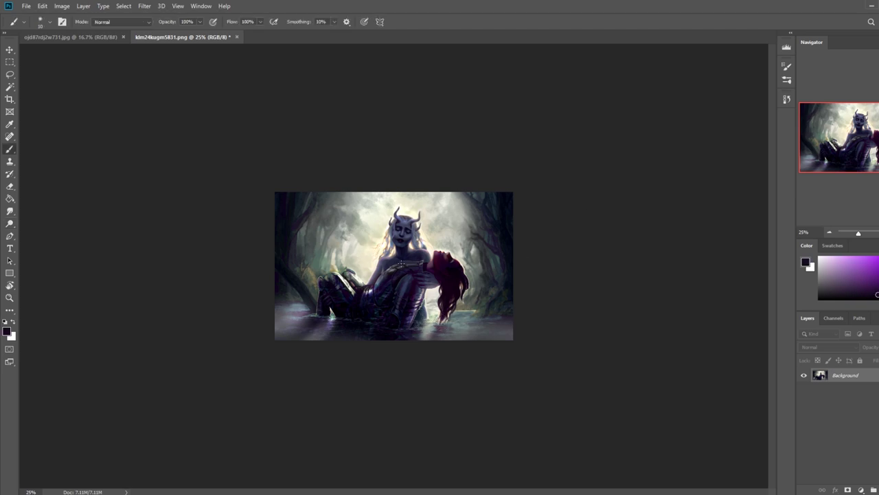
right_click(424, 318)
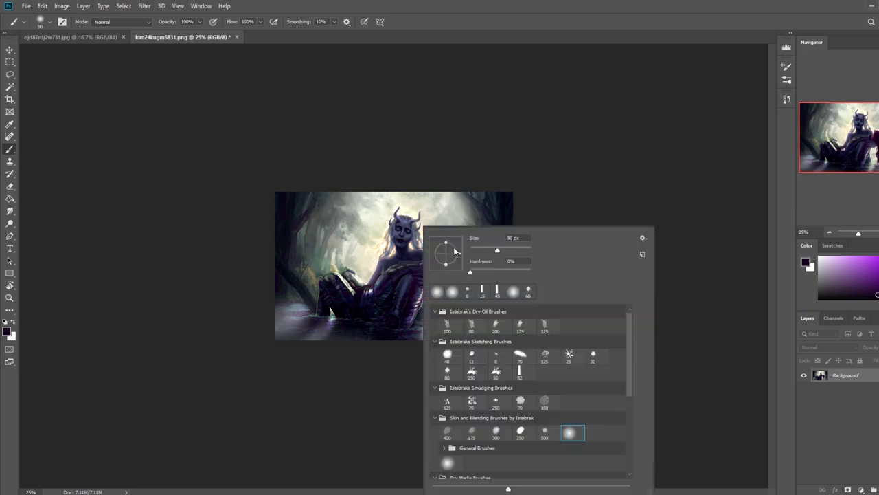
left_click(520, 375)
left_click(572, 435)
left_click(601, 187)
key("bracketright")
key("bracketright")
key("bracketright")
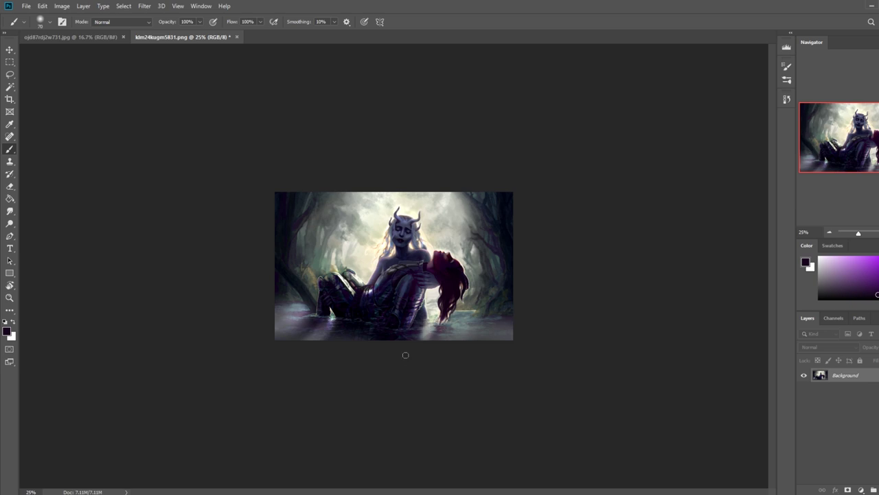
left_click_drag(199, 21, 179, 32)
left_click(440, 334, "alt")
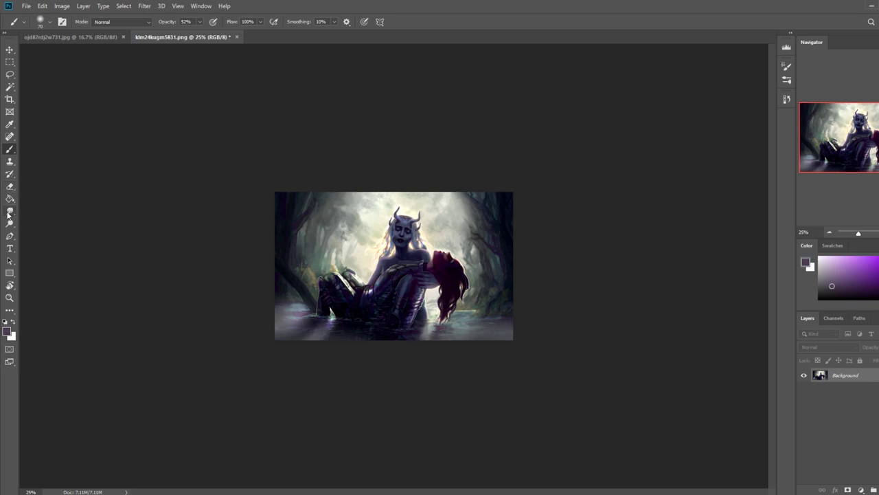
Step: Switch to the Sharpen tool at 100% strength with Protect Detail and enlarge its brush for the painting's details
left_click_drag(10, 211, 48, 222)
key("shift+r")
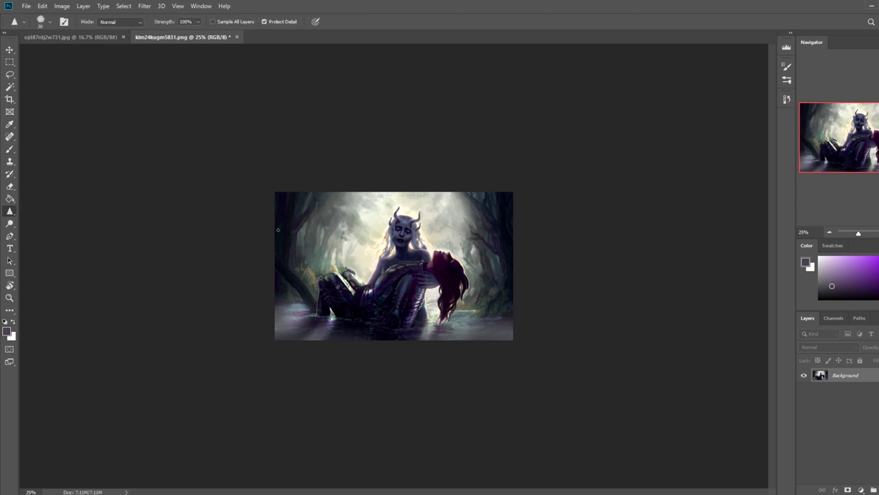
key("]")
key("]")
key("]")
key("]")
key("]")
Step: Sample a dark blue from the forest's upper corner and darken the lower water with a soft brush at 52% opacity
key("b")
right_click(500, 271)
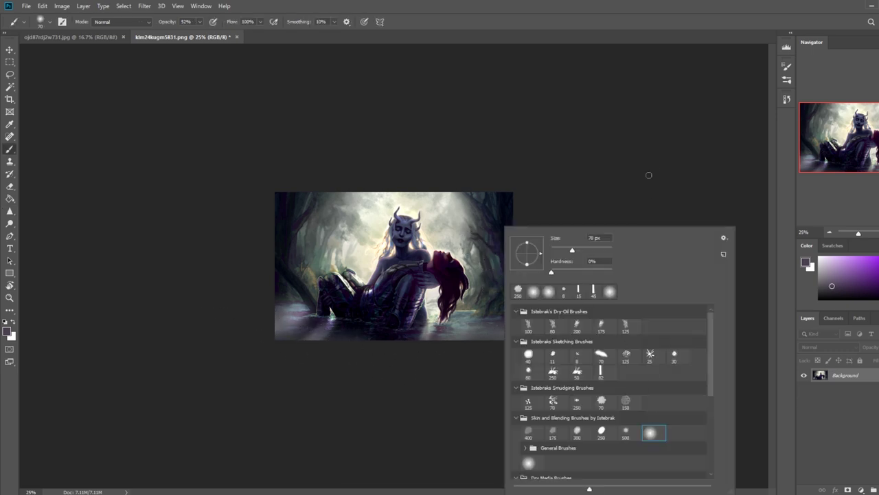
left_click(653, 176)
left_click(512, 193, "alt")
key("bracketright")
key("bracketright")
key("bracketright")
key("bracketright")
key("bracketright")
key("bracketright")
key("bracketright")
key("bracketright")
key("bracketright")
key("bracketleft")
key("bracketleft")
key("bracketleft")
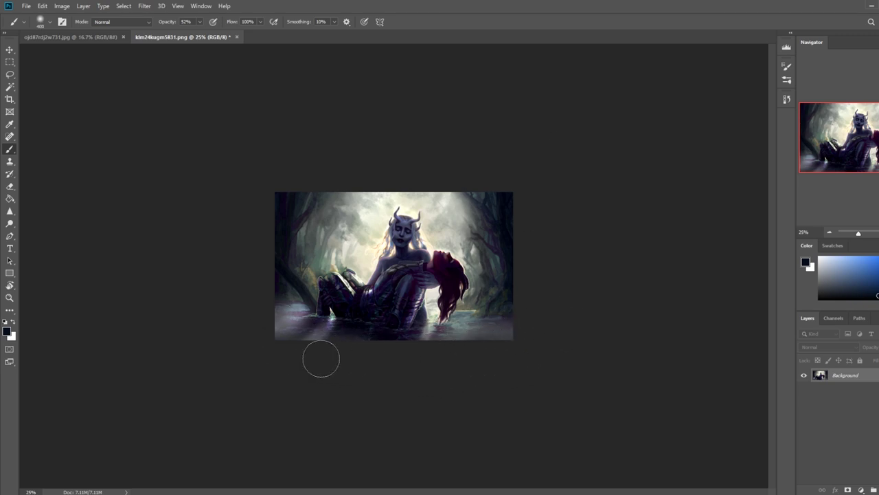
key("bracketleft")
key("bracketleft")
key("bracketleft")
key("bracketleft")
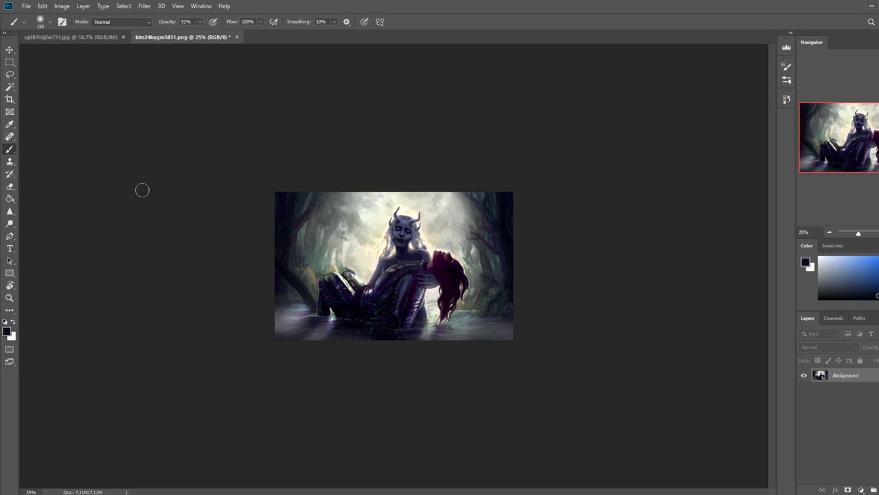
Step: Dodge the shadows of the knight's armor and red hair with a 150 px brush at 25% exposure
left_click(10, 223)
key("bracketleft")
key("bracketleft")
key("bracketleft")
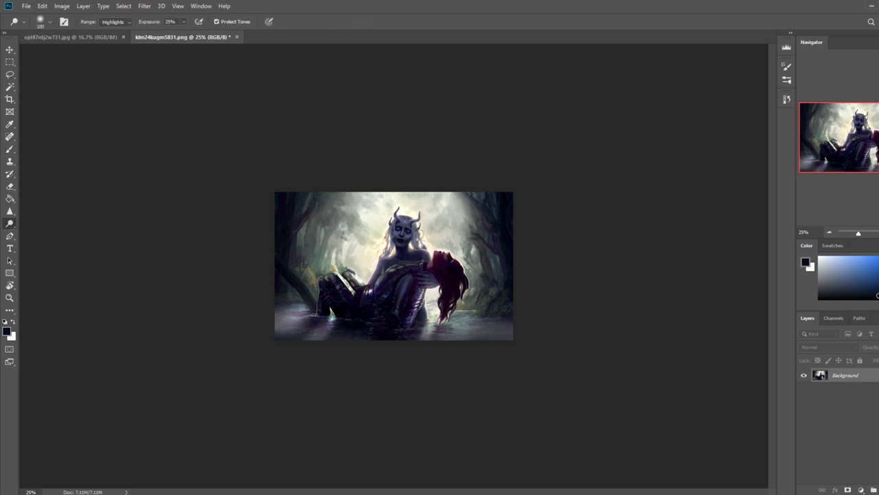
left_click(116, 21)
left_click(113, 37)
left_click(122, 23)
left_click(119, 30)
key("bracketright")
key("bracketright")
left_click_drag(389, 293, 353, 321)
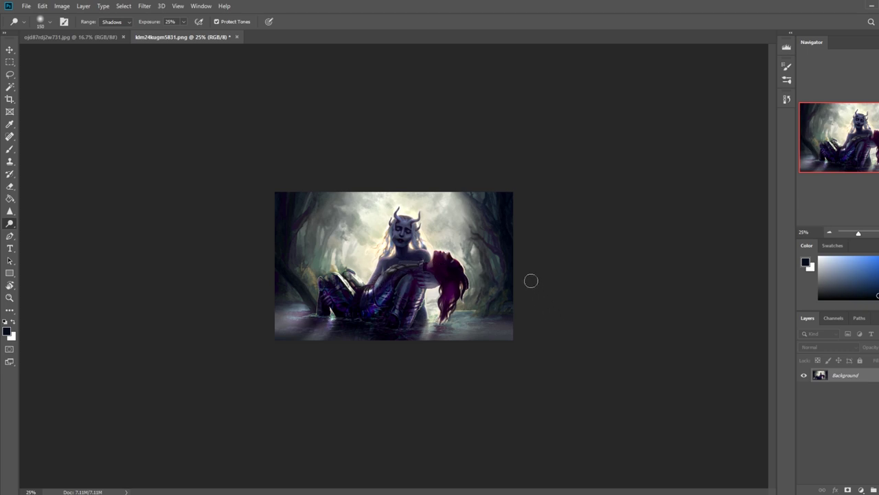
Step: Try isolating the horned woman and the glow behind her with a Lasso selection along the knight's armor and neck
key("l")
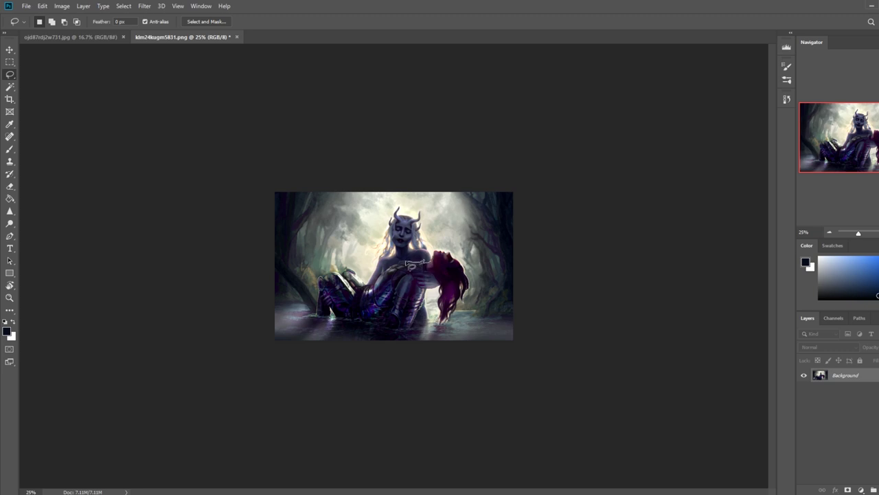
mouse_move(404, 267)
left_mouse_down()
mouse_move(369, 285)
mouse_move(364, 279)
mouse_move(357, 210)
mouse_move(440, 203)
mouse_move(448, 235)
mouse_move(433, 253)
left_mouse_up()
key("z")
left_click_drag(335, 209, 487, 322)
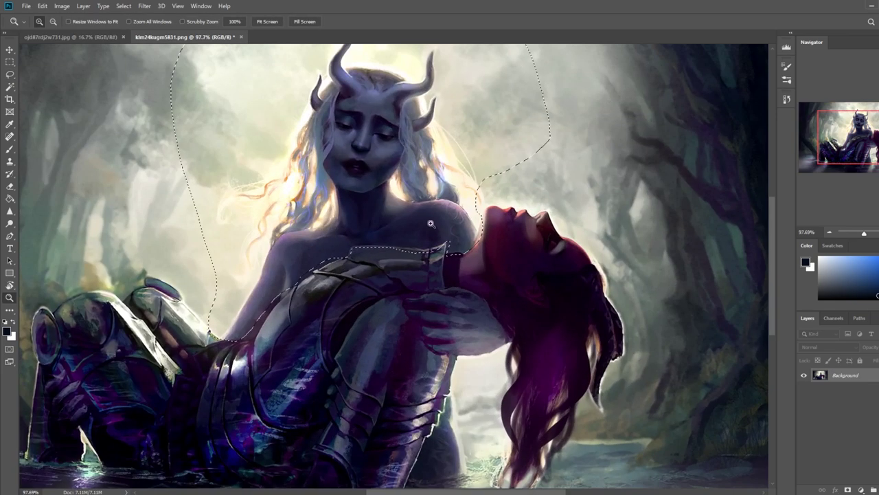
key("l")
mouse_move(450, 251)
left_mouse_down()
mouse_move(349, 249)
mouse_move(376, 283)
mouse_move(456, 241)
left_mouse_up()
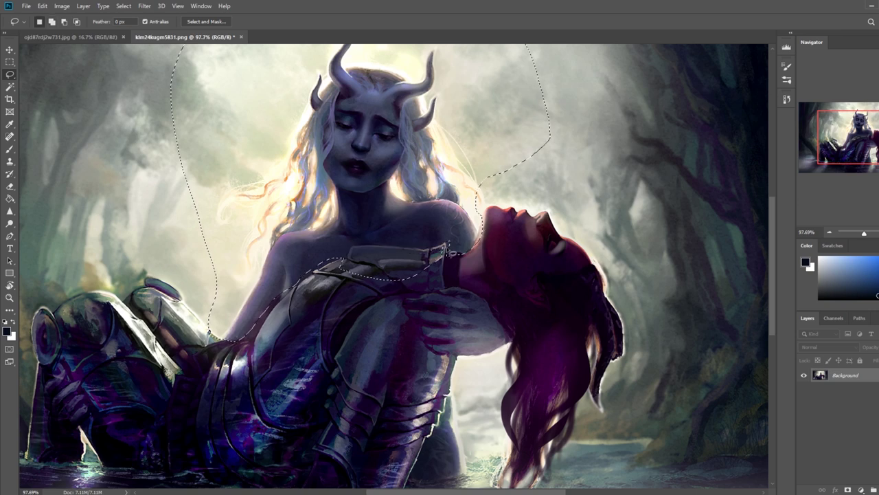
mouse_move(402, 250)
left_mouse_down()
mouse_move(354, 249)
mouse_move(363, 293)
mouse_move(452, 251)
left_mouse_up()
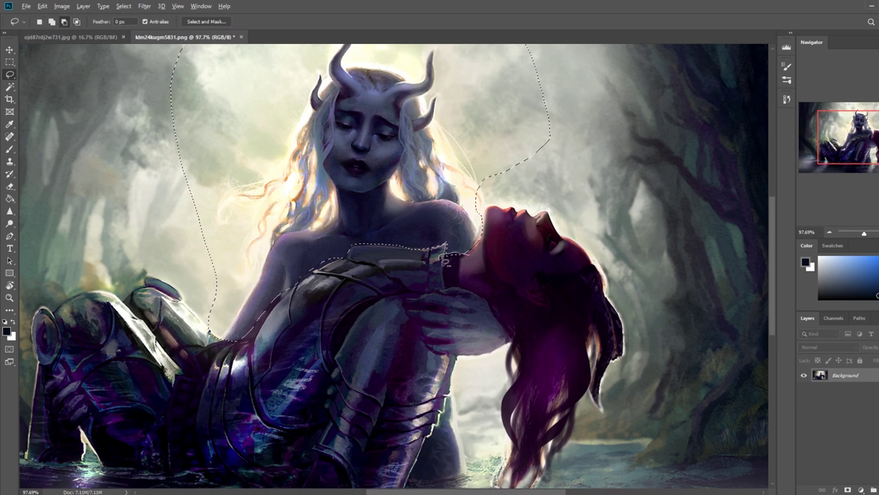
mouse_move(483, 217)
left_mouse_down()
mouse_move(477, 272)
mouse_move(509, 217)
mouse_move(467, 261)
mouse_move(488, 275)
mouse_move(485, 223)
mouse_move(484, 248)
mouse_move(469, 261)
mouse_move(491, 232)
left_mouse_up()
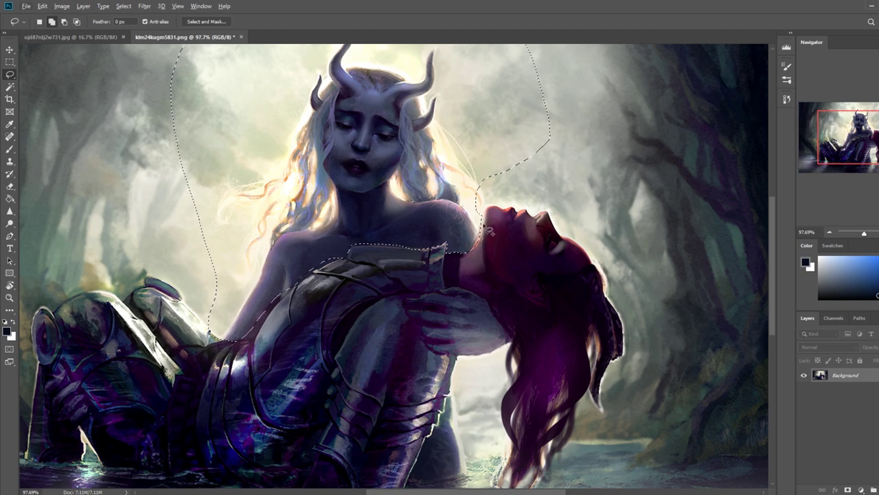
mouse_move(472, 268)
left_mouse_down()
mouse_move(486, 234)
mouse_move(475, 258)
left_mouse_up()
left_click_drag(320, 264, 349, 262)
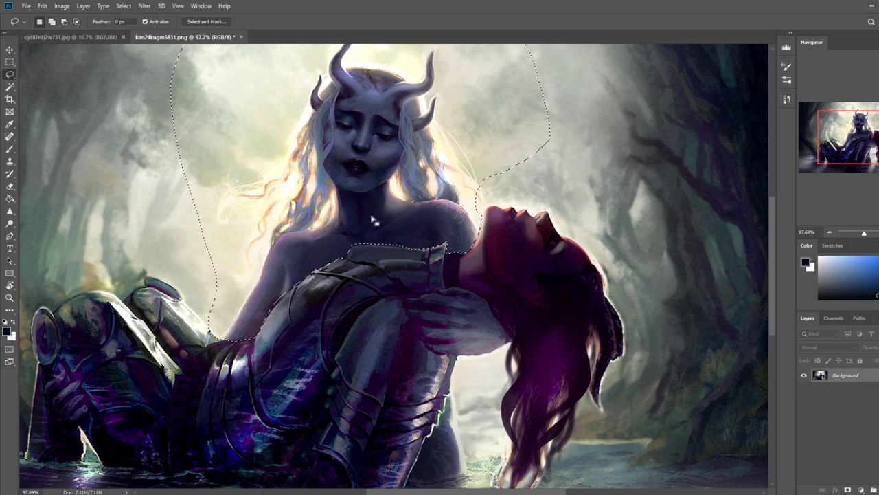
key("ctrl+minus")
key("ctrl+minus")
key("ctrl+minus")
key("ctrl+minus")
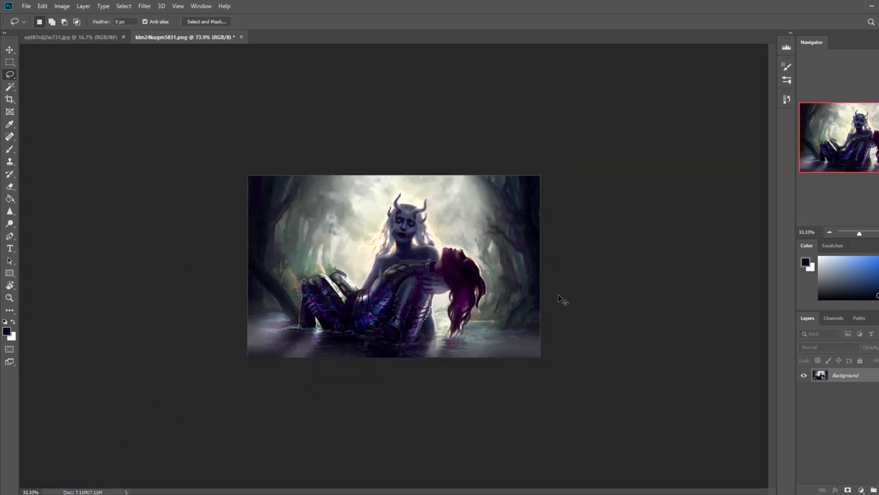
key("ctrl+d")
Step: Sample a pale cream from the background glow and set a very large soft brush to Lighten mode at 14% opacity
key("b")
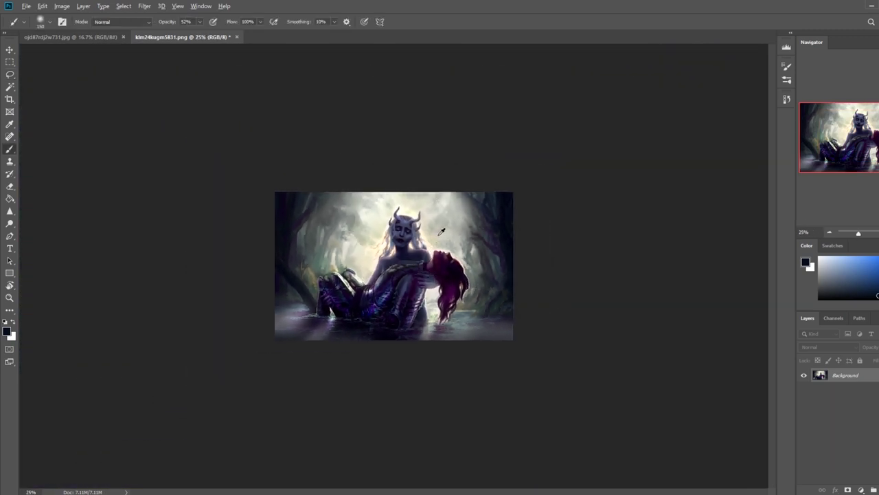
left_click(437, 236, "alt")
key("]")
key("]")
key("]")
key("]")
key("]")
key("]")
key("]")
key("]")
key("]")
key("]")
key("]")
key("]")
key("]")
key("]")
key("]")
key("]")
key("]")
key("]")
key("]")
key("]")
left_click(200, 21)
left_click(147, 22)
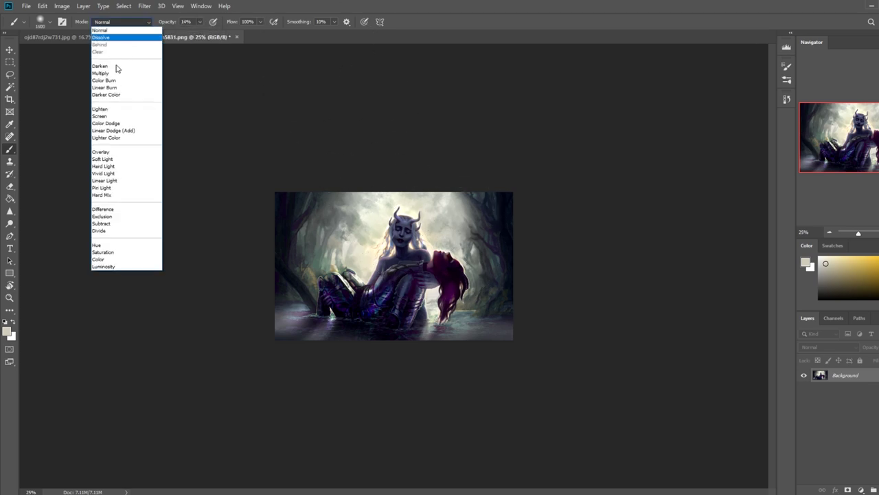
left_click(117, 108)
Step: Reduce the Lighten brush to 300 px for softer glow strokes around the figures
key("[")
key("[")
key("[")
key("[")
key("[")
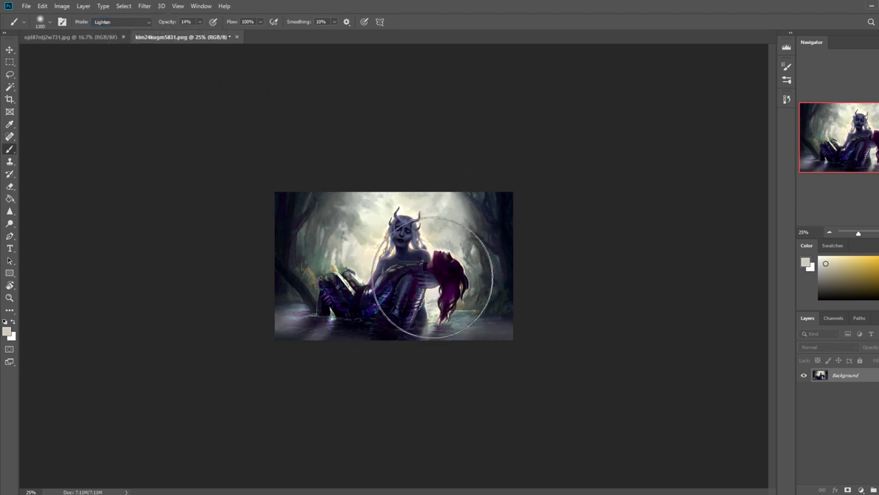
key("bracketleft")
key("bracketleft")
key("bracketleft")
key("bracketleft")
key("bracketleft")
key("bracketleft")
key("bracketleft")
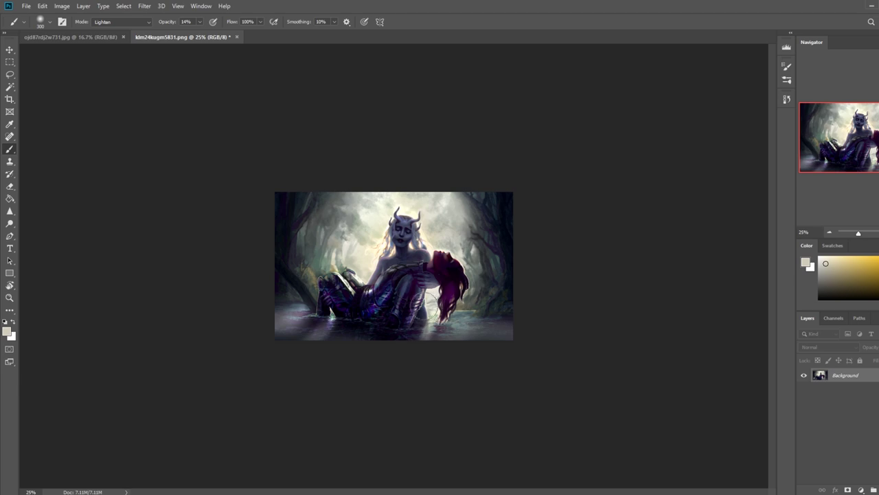
Step: Invert the Lasso selection so the knight is selected instead of the horned woman and the glow behind her
key("bracketleft")
key("bracketleft")
key("m")
right_click(444, 268)
left_click(481, 287)
Step: Dodge the upper edge of the knight's collar and shoulder armor with a 25 px brush, Highlights range and 63% exposure
key("z")
left_click_drag(357, 244, 454, 302)
left_click(10, 223)
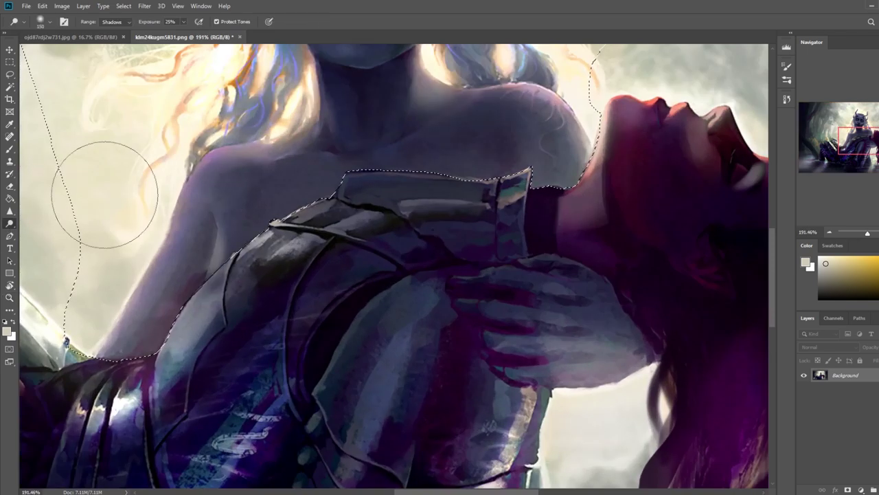
key("bracketleft")
key("bracketleft")
key("bracketleft")
key("bracketleft")
key("bracketleft")
key("bracketleft")
key("bracketleft")
key("bracketleft")
key("bracketleft")
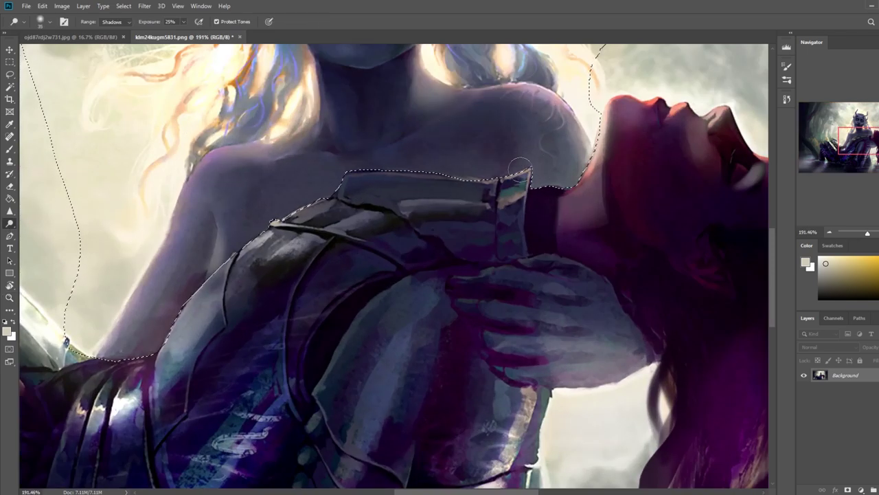
key("bracketleft")
left_click(184, 21)
left_click(202, 34)
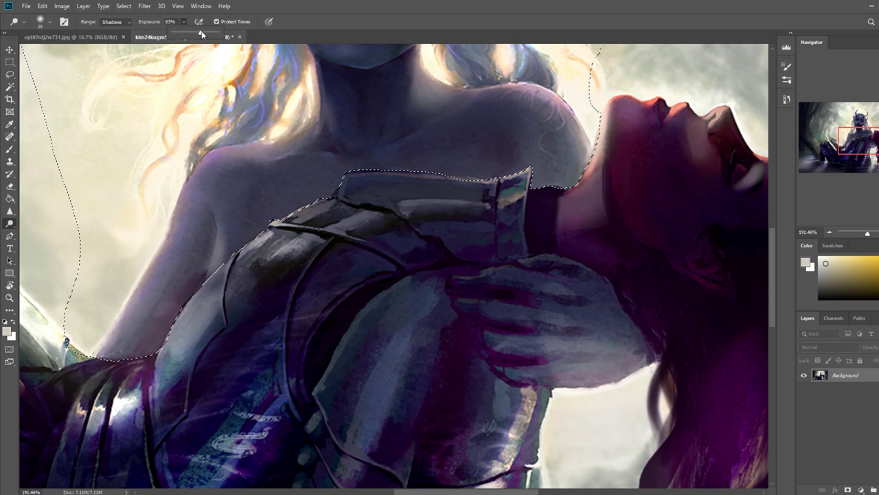
left_click(120, 22)
left_click(120, 23)
left_click(118, 50)
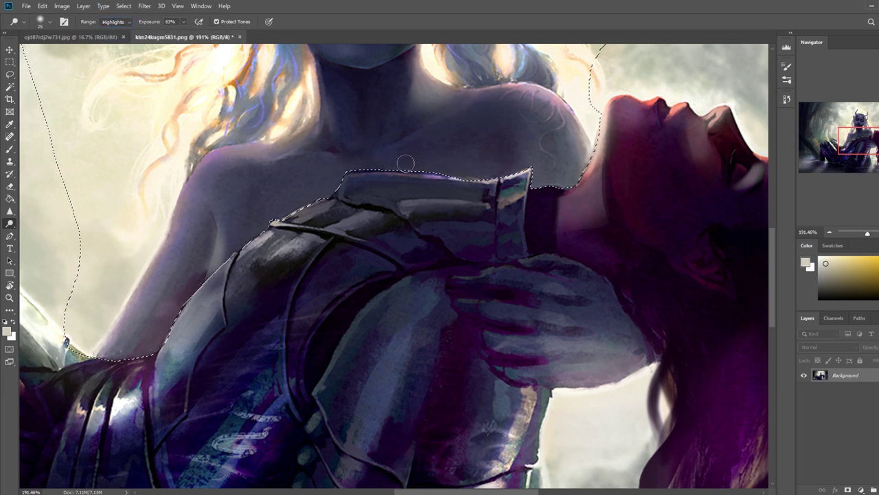
mouse_move(309, 189)
left_mouse_down()
mouse_move(228, 235)
mouse_move(261, 235)
mouse_move(189, 302)
left_mouse_up()
key("ctrl+0")
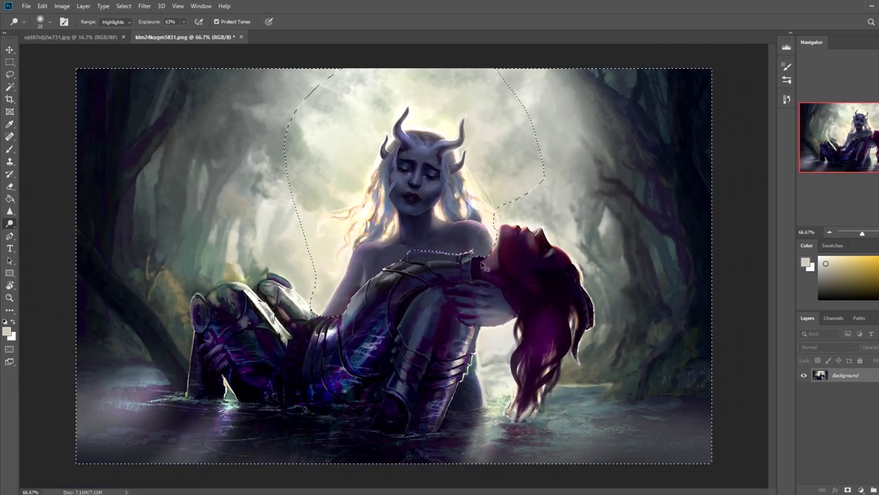
Step: Sample a bright cream beside the horned woman's hair and reduce the Lighten brush to 35 px for fine glow strokes
key("ctrl+minus")
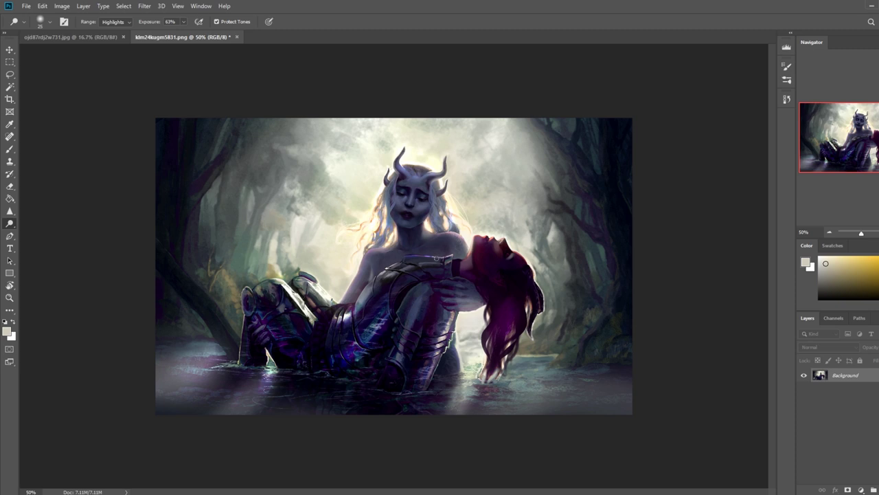
key("b")
left_click(461, 221, "alt")
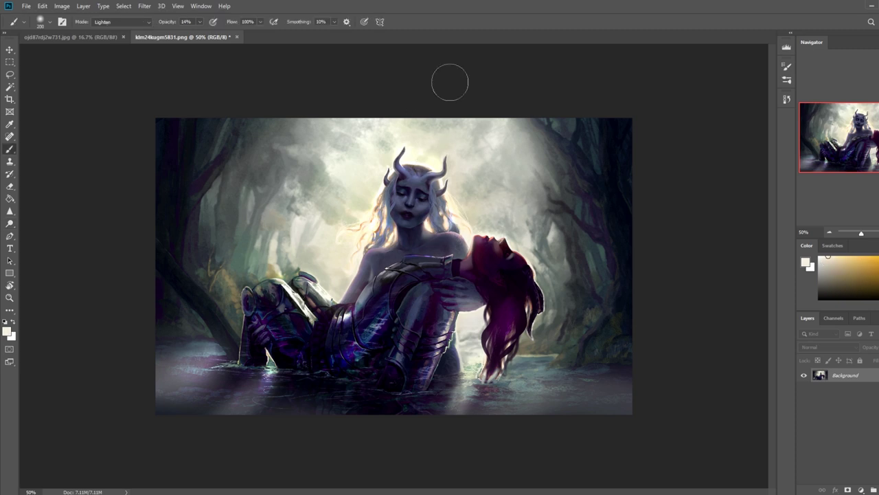
key("bracketleft")
key("bracketleft")
key("bracketleft")
key("bracketleft")
key("bracketleft")
key("bracketleft")
key("bracketleft")
key("bracketleft")
key("ctrl+minus")
key("ctrl+minus")
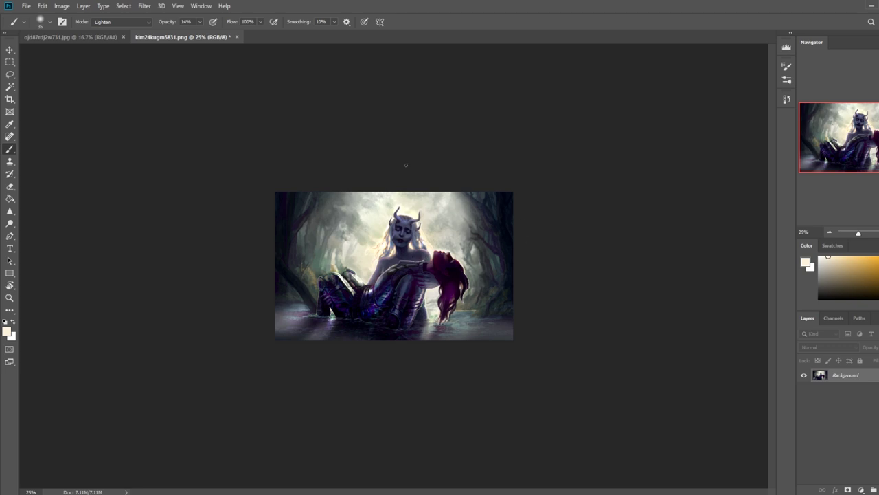
Step: Clear the selection and dodge the highlights on the horned woman's shoulders with a 25 px brush at 10% exposure
key("m")
right_click(448, 245)
left_click(462, 249)
key("z")
left_click(446, 269)
left_click(423, 249)
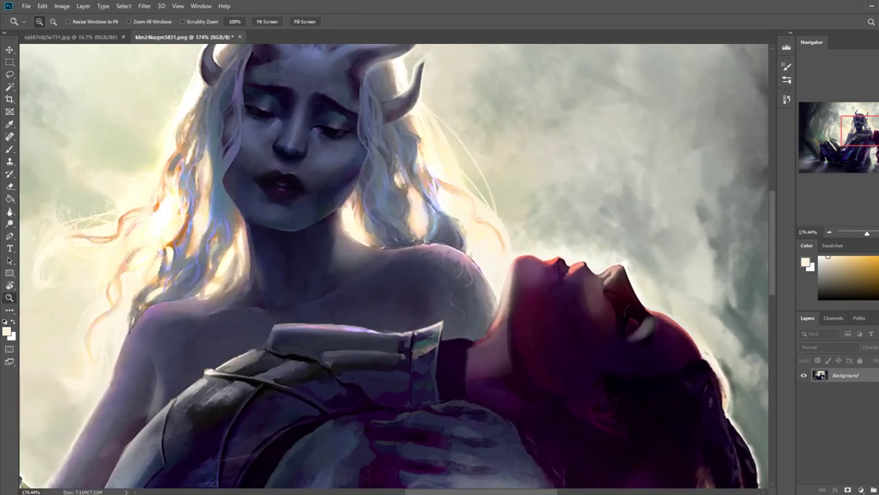
left_click(10, 223)
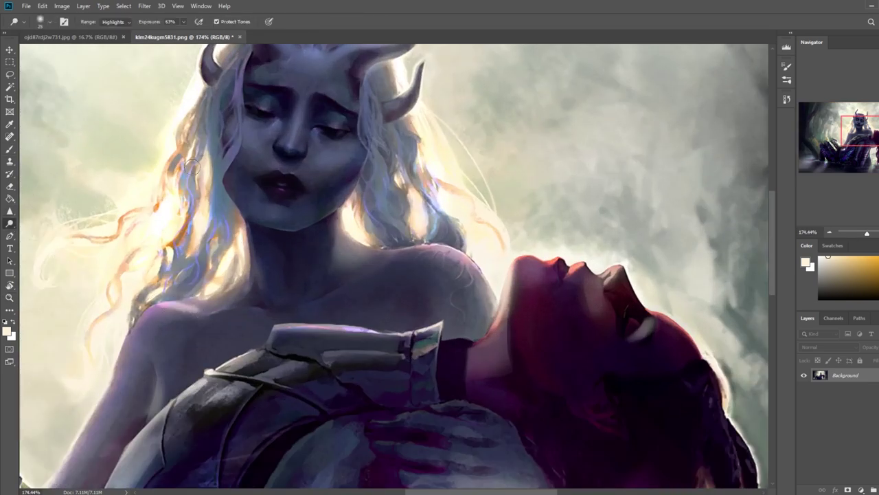
left_click(183, 21)
left_click_drag(151, 301, 203, 313)
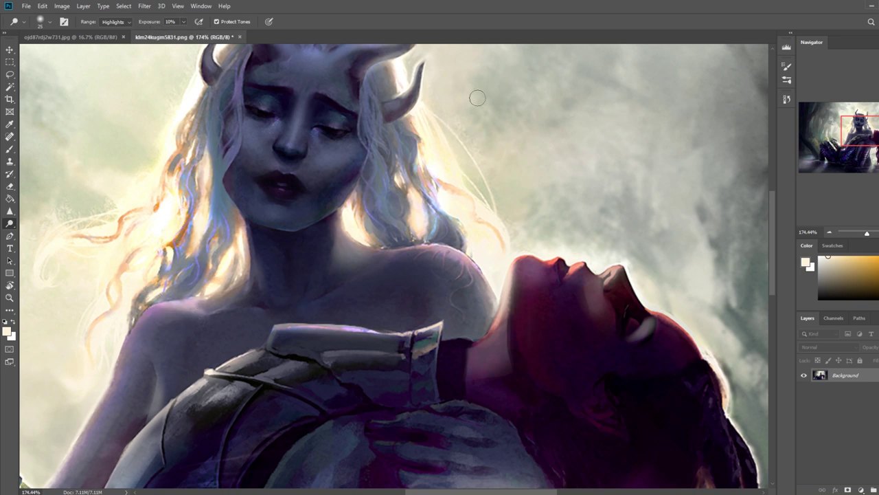
left_click_drag(453, 250, 377, 248)
key("ctrl+0")
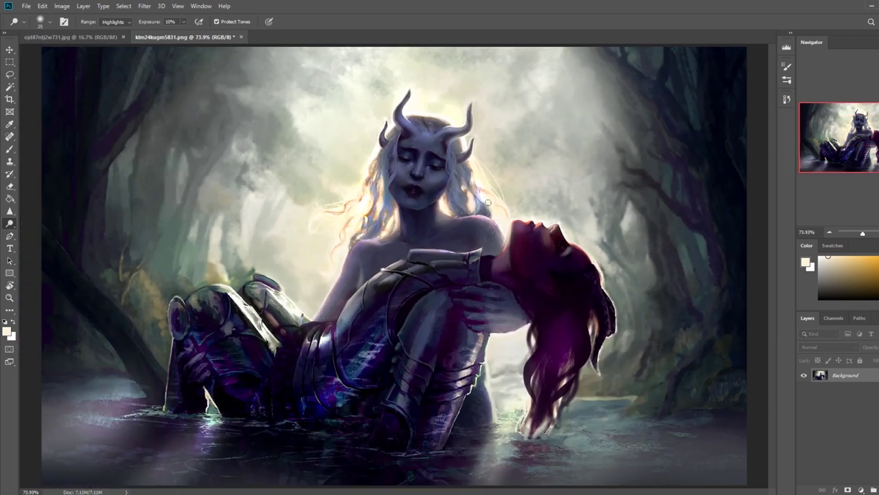
key("ctrl+minus")
key("ctrl+minus")
key("ctrl+minus")
key("ctrl+minus")
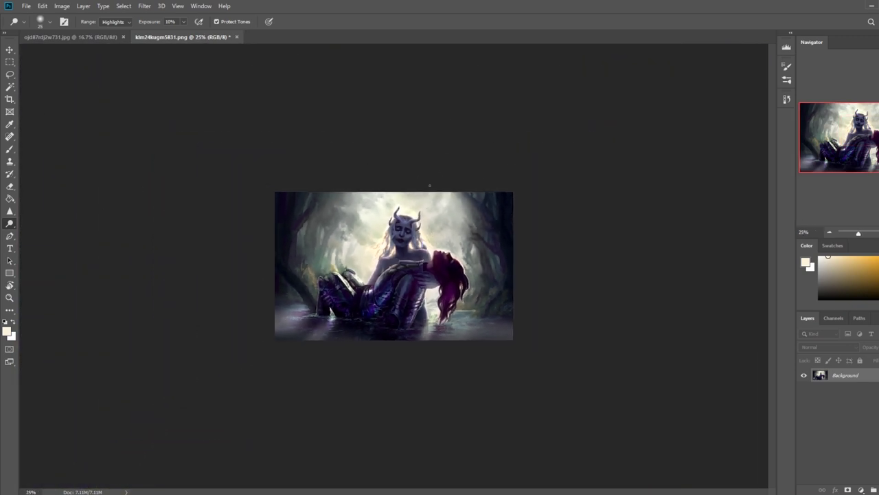
Step: Saturate the painting's colors with a 200 px Sponge at 70% flow and turn on the CMYK proof view
right_click(13, 227)
left_click(45, 240)
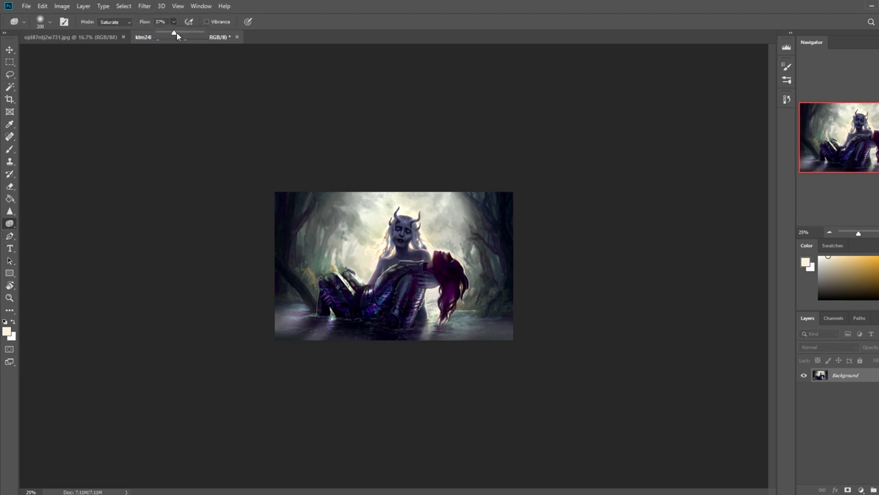
key("ctrl+y")
key("ctrl+u")
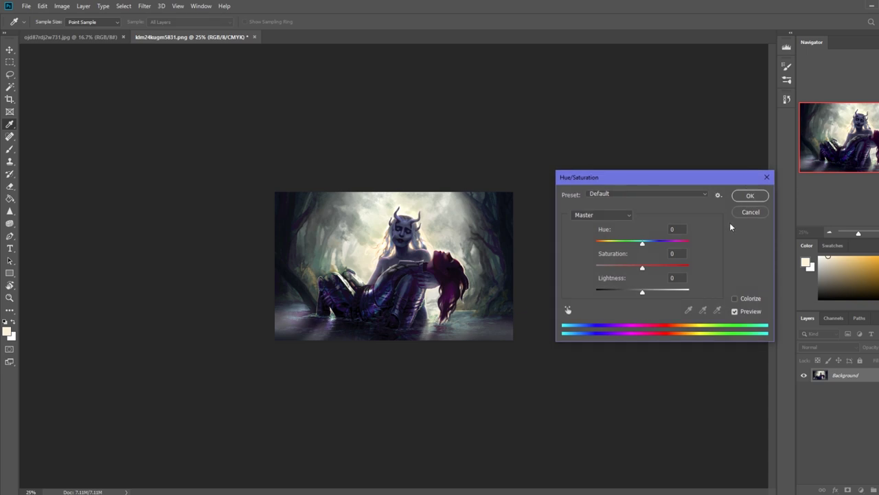
left_click(762, 214)
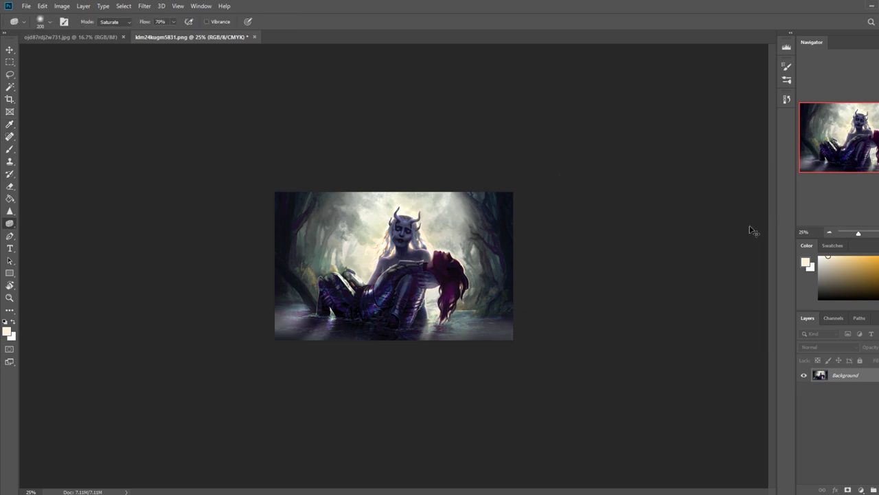
left_click(787, 100)
left_click(710, 451)
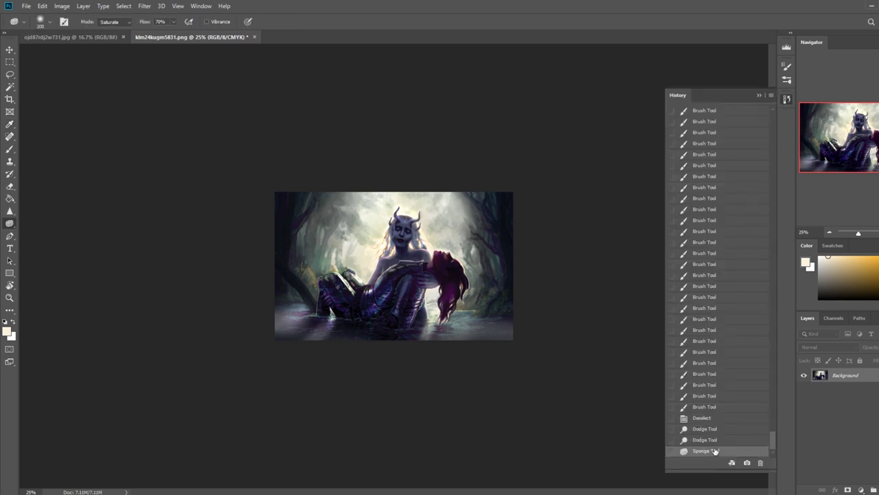
left_click(759, 95)
Step: Adjust the whole painting with Hue/Saturation, setting the hue to +13 and the saturation to +32
key("ctrl+u")
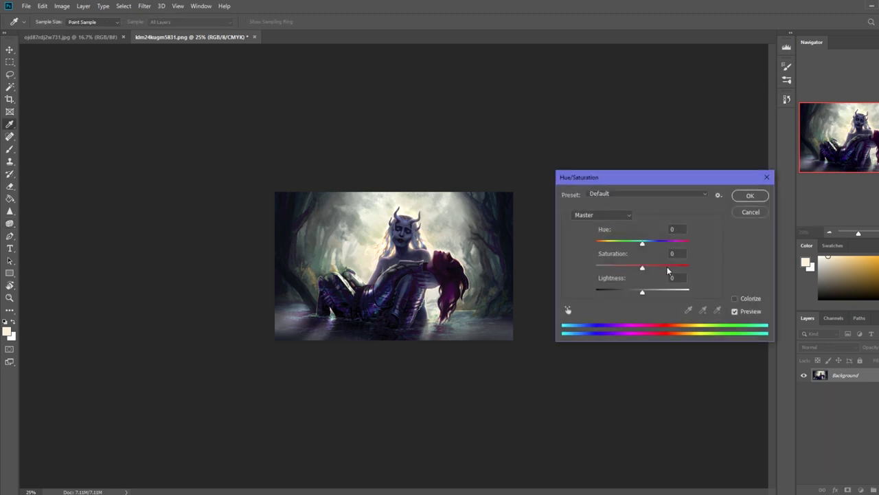
left_click_drag(665, 273, 674, 274)
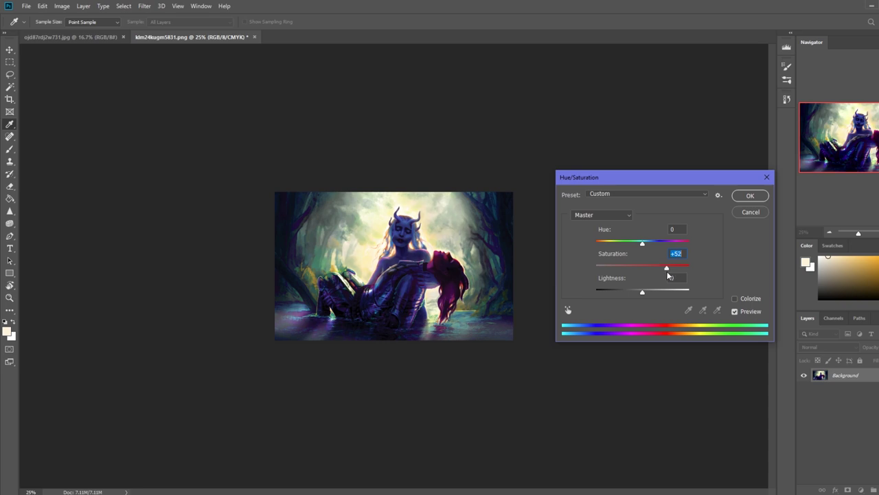
left_click_drag(645, 244, 637, 244)
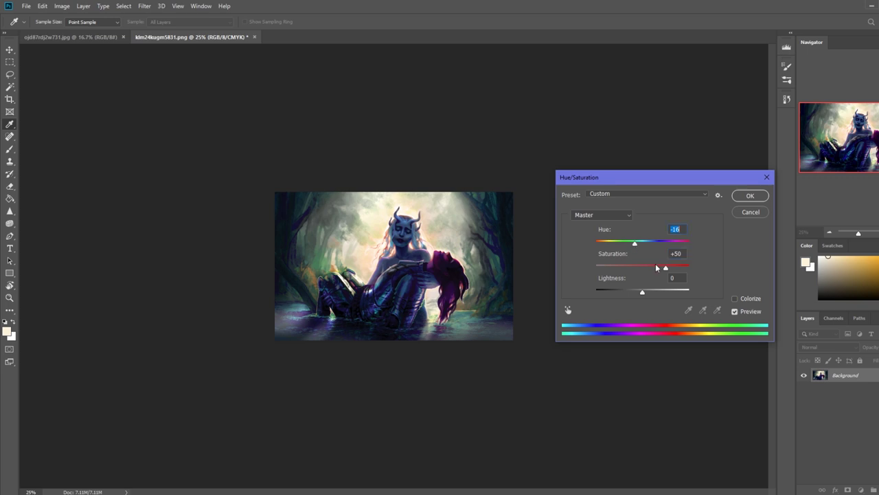
mouse_move(665, 268)
left_mouse_down()
mouse_move(652, 246)
mouse_move(676, 246)
mouse_move(681, 254)
mouse_move(616, 254)
mouse_move(698, 251)
mouse_move(643, 252)
mouse_move(656, 254)
left_mouse_up()
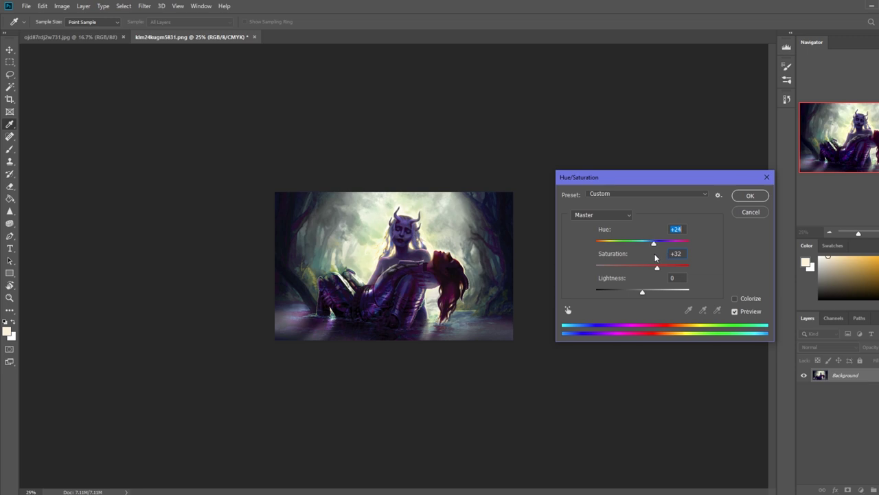
mouse_move(655, 254)
left_mouse_down()
mouse_move(663, 246)
mouse_move(622, 246)
mouse_move(649, 248)
left_mouse_up()
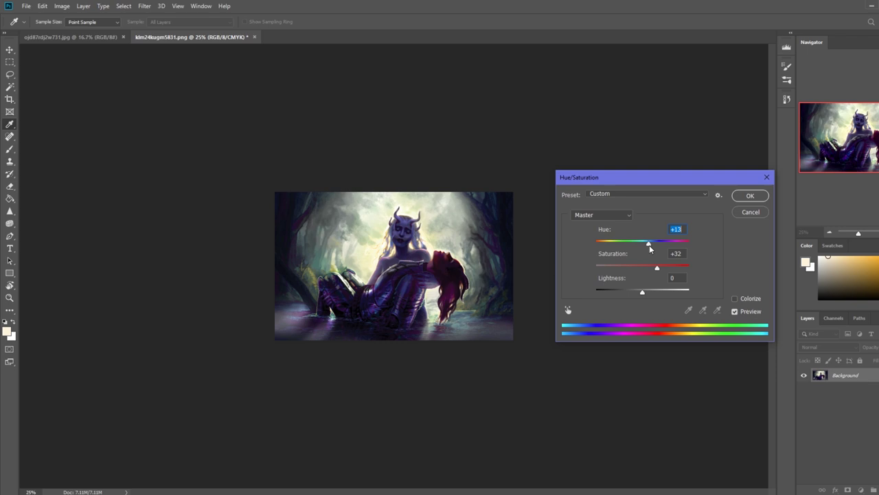
mouse_move(650, 251)
left_mouse_down()
mouse_move(616, 245)
mouse_move(686, 245)
mouse_move(635, 245)
mouse_move(656, 246)
left_mouse_up()
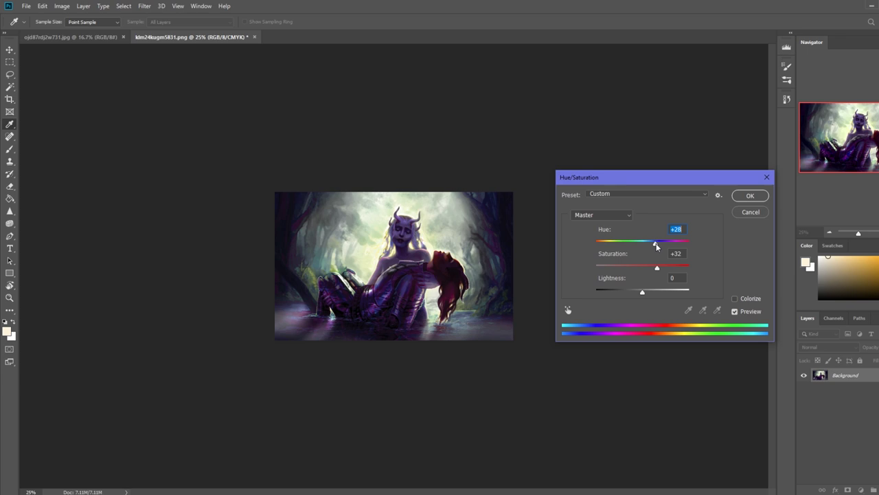
left_click_drag(656, 246, 637, 244)
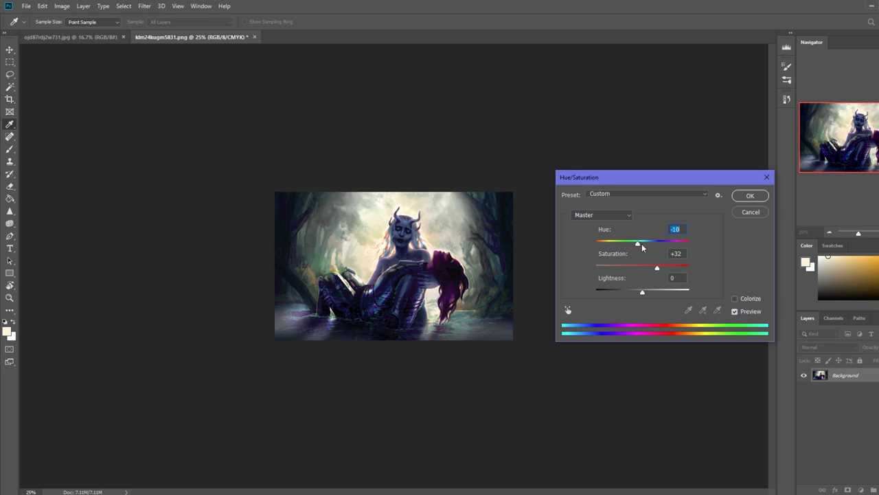
left_click_drag(641, 243, 652, 246)
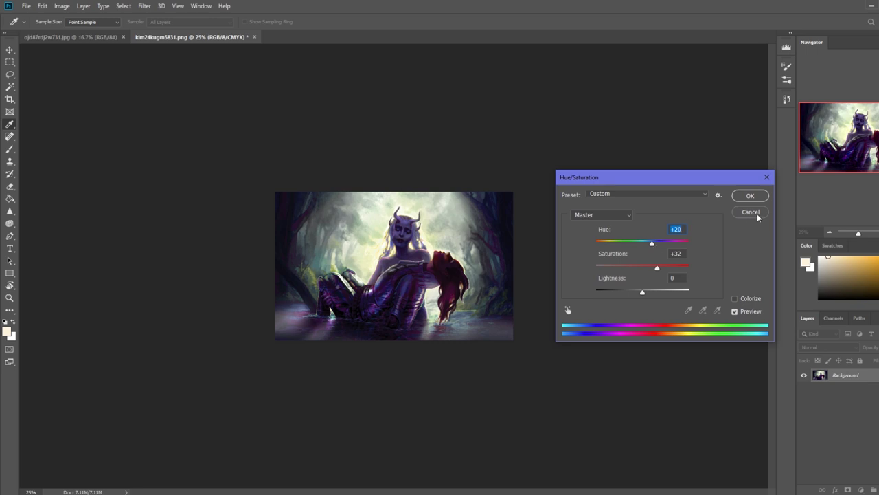
key("Return")
key("o")
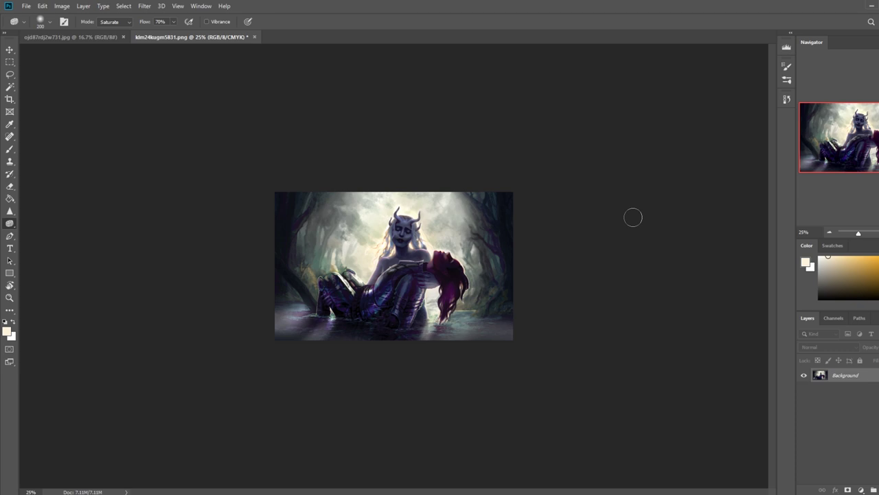
Step: Set the foreground color to the light orange #ffd685
left_click(849, 255)
left_click(808, 264)
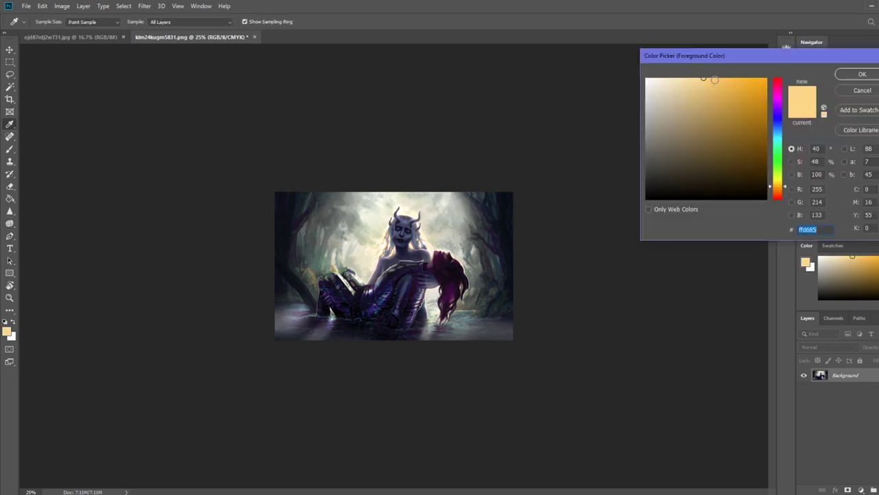
left_click(711, 76)
left_click(873, 92)
key("o")
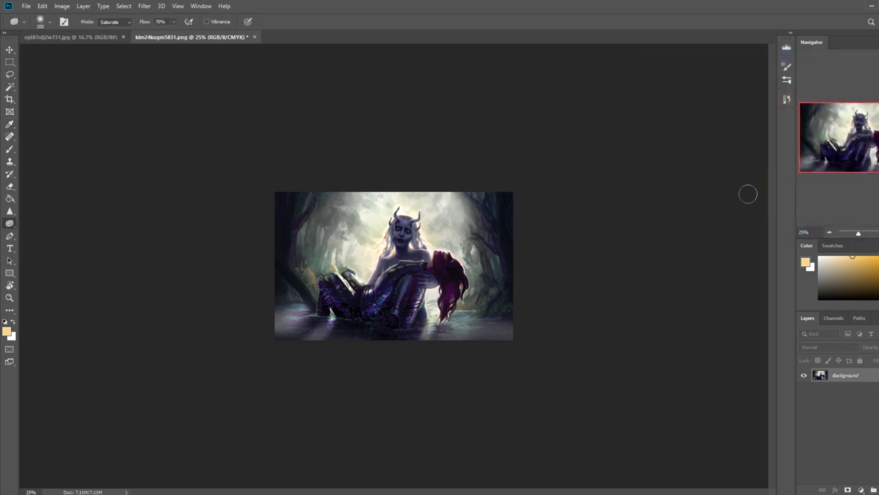
Step: Compare the painting with its originally opened state in the history, and return to the latest Sponge Tool state
left_click(786, 101)
scroll(769, 432, "up", 10)
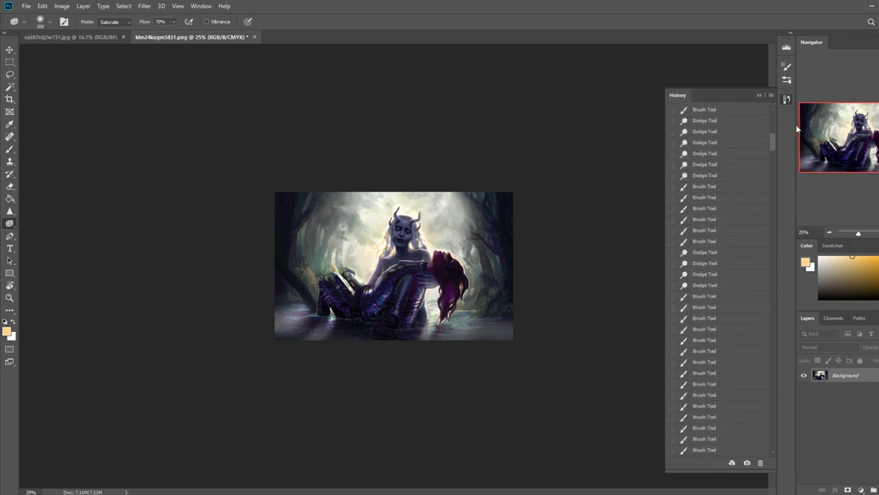
left_click(759, 109)
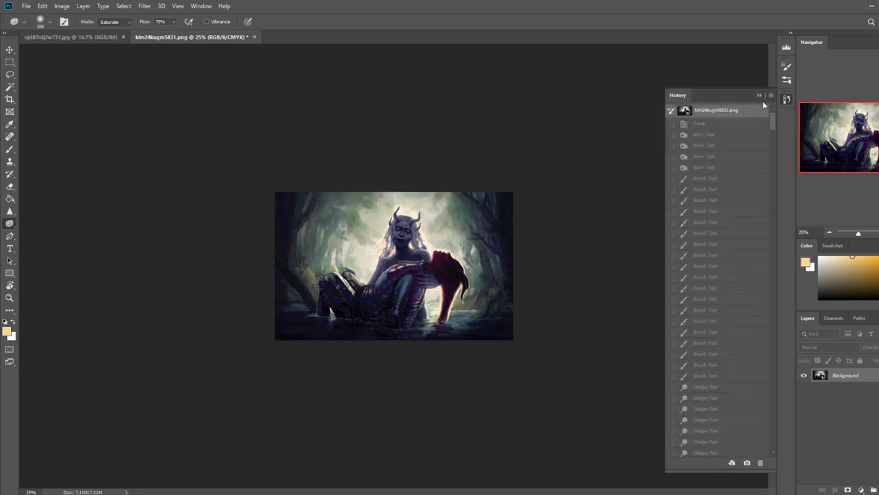
mouse_move(774, 124)
left_mouse_down()
mouse_move(787, 247)
mouse_move(787, 451)
left_mouse_up()
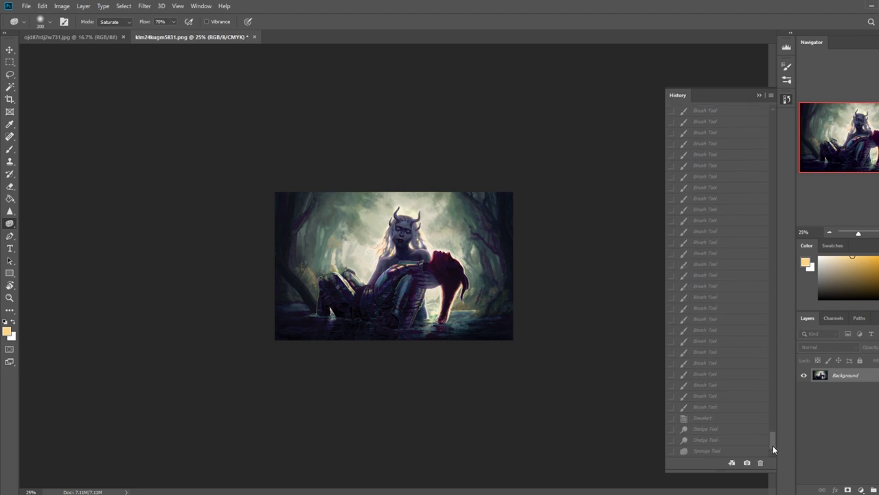
left_click(703, 451)
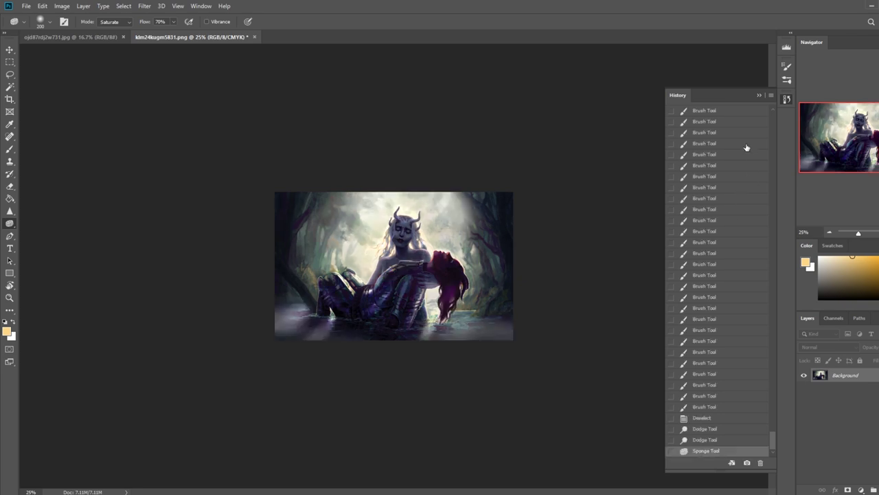
left_click(760, 96)
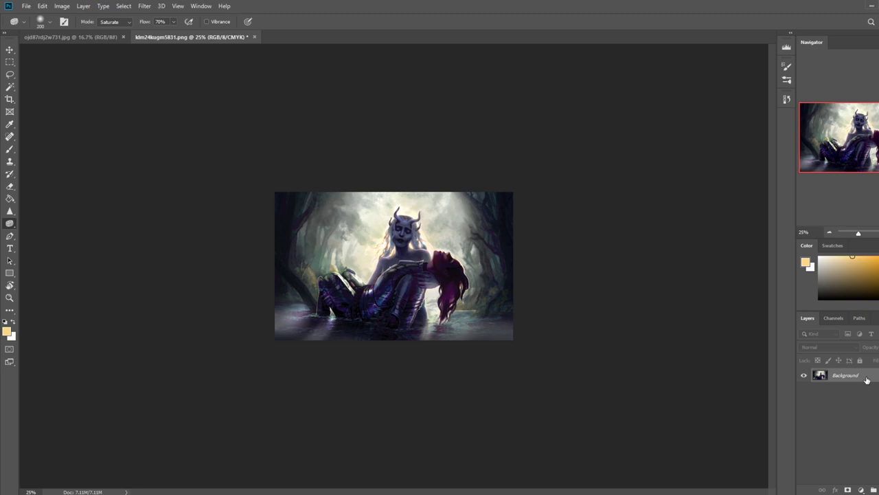
Step: Switch to the Brush and add a new empty layer above the Background
key("b")
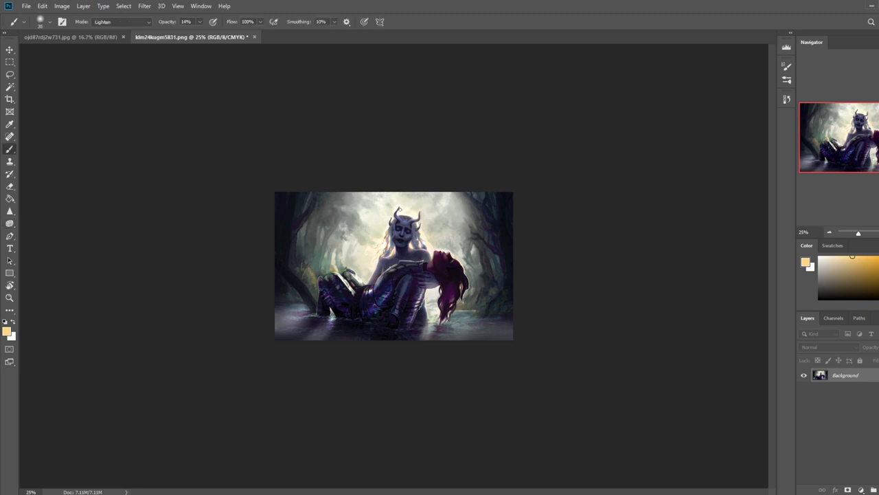
right_click(399, 207)
left_click(553, 422)
left_click(710, 354)
left_click(875, 489)
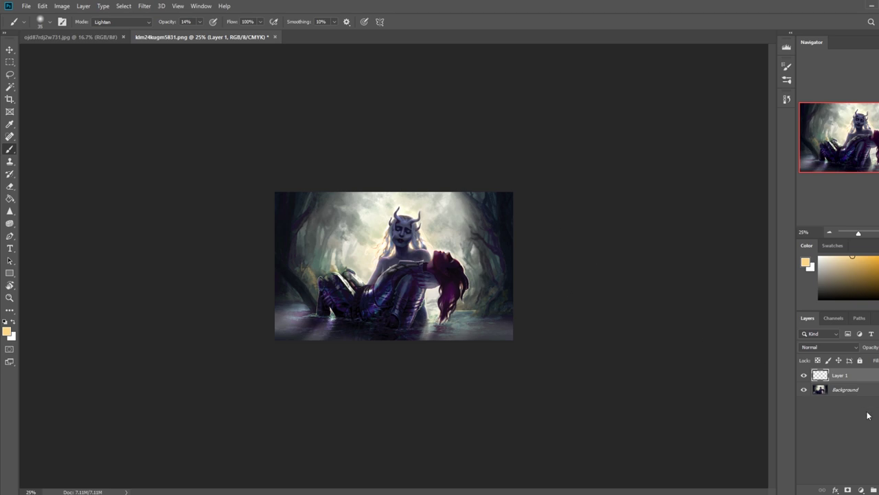
Step: Tint the misty sky and the water on the Background layer light orange, using a soft brush in Color mode at 14% opacity
left_click(833, 390)
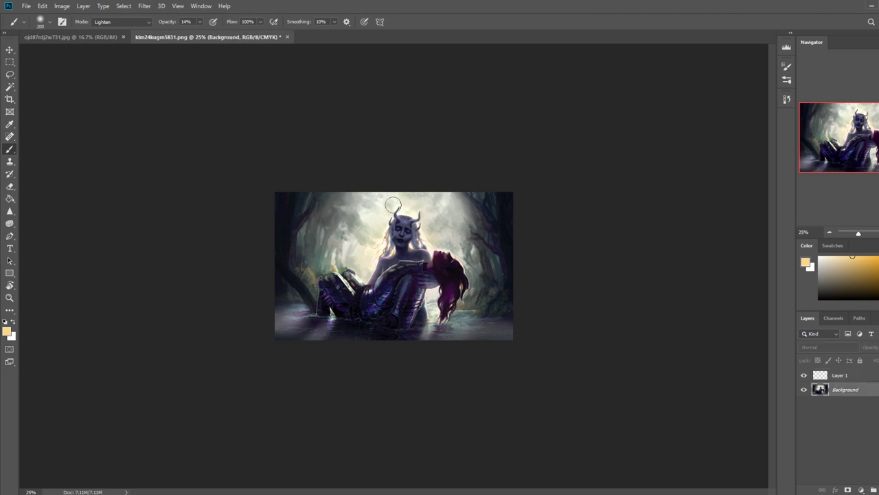
left_click(145, 21)
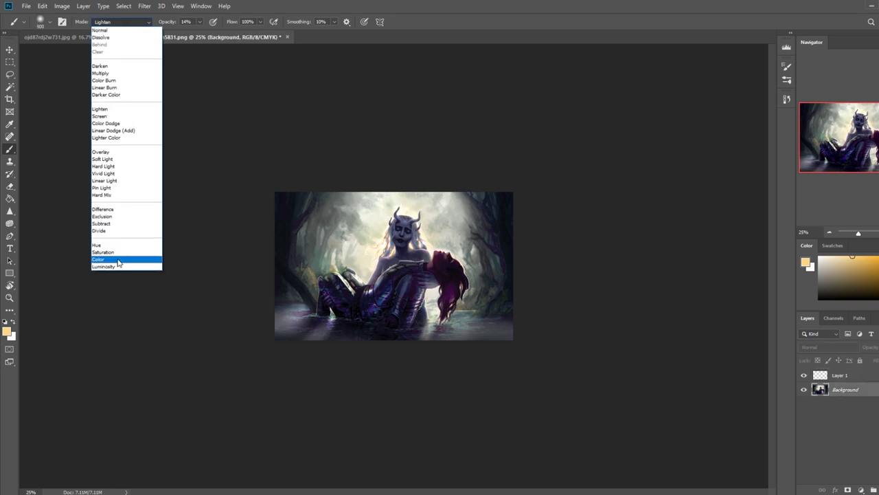
left_click(120, 259)
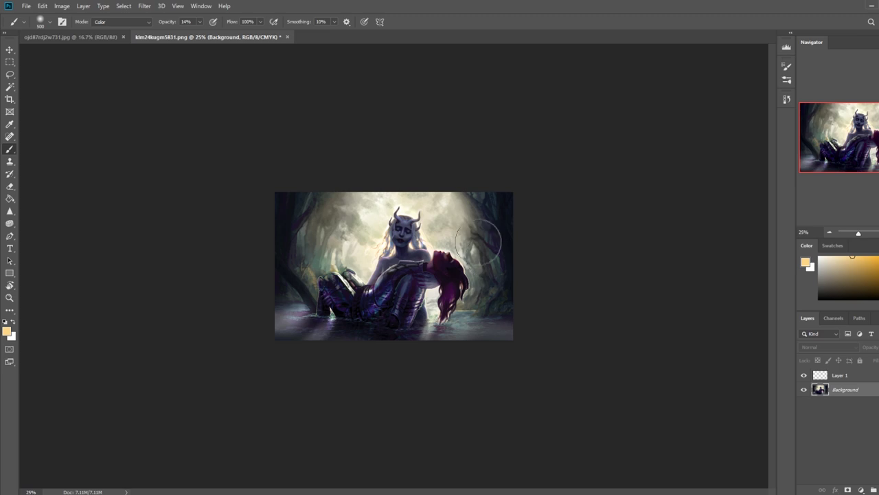
key("bracketleft")
key("bracketleft")
key("bracketleft")
key("bracketleft")
key("bracketleft")
key("bracketright")
key("bracketleft")
key("bracketleft")
key("bracketright")
key("bracketright")
key("bracketright")
key("bracketright")
key("bracketright")
key("bracketleft")
key("bracketleft")
left_click_drag(431, 315, 424, 355)
mouse_move(474, 320)
left_mouse_down()
mouse_move(473, 349)
mouse_move(482, 311)
left_mouse_up()
Step: Sample dark blue from the horned woman's chest and tint the armored figure on the Background layer in Color mode at 38% brush opacity
key("ctrl+shift+alt+n")
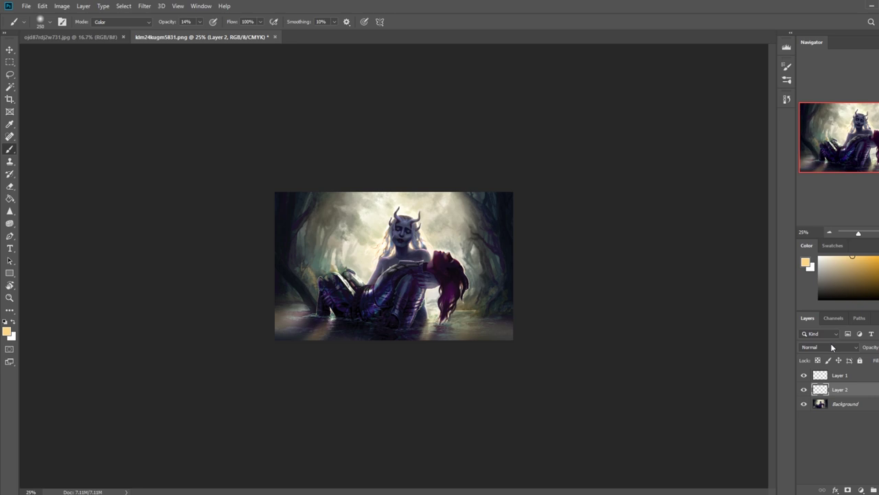
left_click(850, 405)
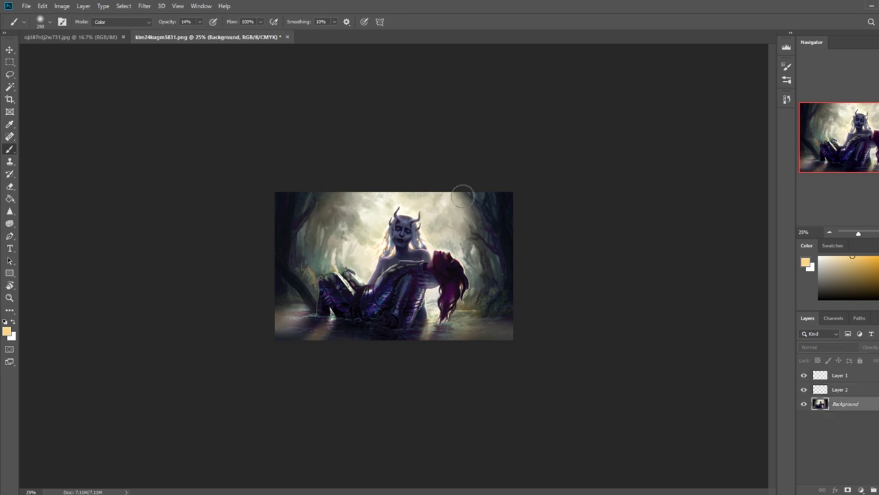
left_click(409, 250, "alt")
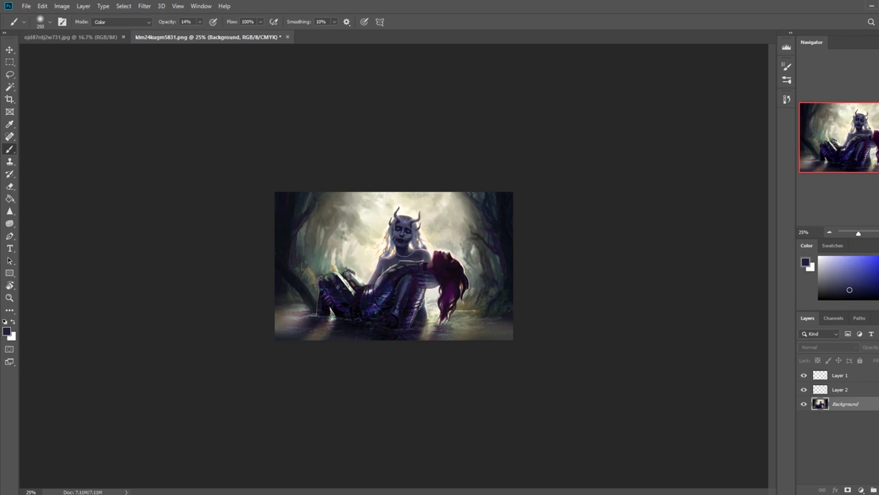
left_click(120, 22)
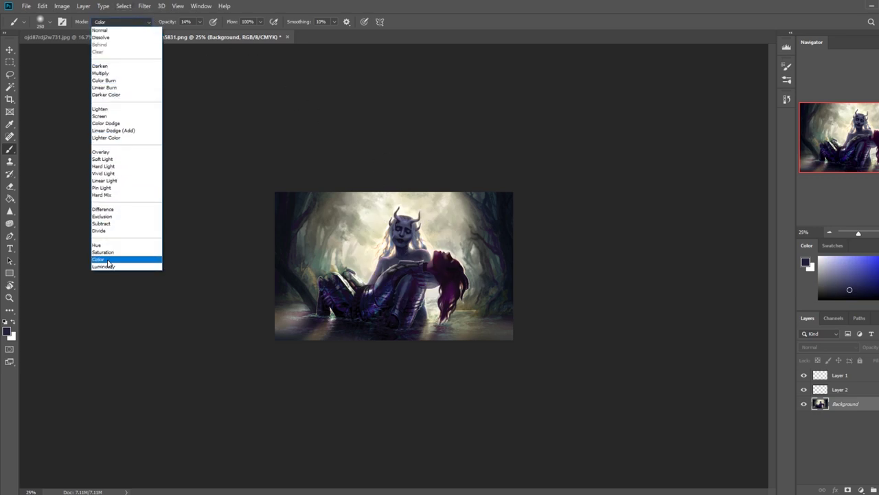
left_click(131, 259)
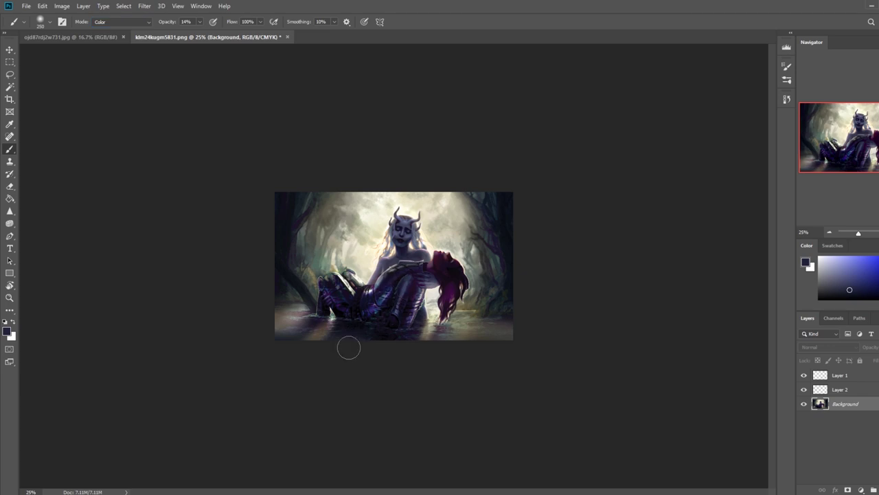
left_click_drag(200, 34, 211, 34)
left_click(383, 288)
mouse_move(416, 289)
left_mouse_down()
mouse_move(435, 279)
mouse_move(411, 288)
mouse_move(373, 338)
mouse_move(348, 334)
mouse_move(376, 306)
left_mouse_up()
Step: Flatten the layers into the Background and moderately raise the whole image's saturation with Hue/Saturation
right_click(851, 392)
left_click(749, 390)
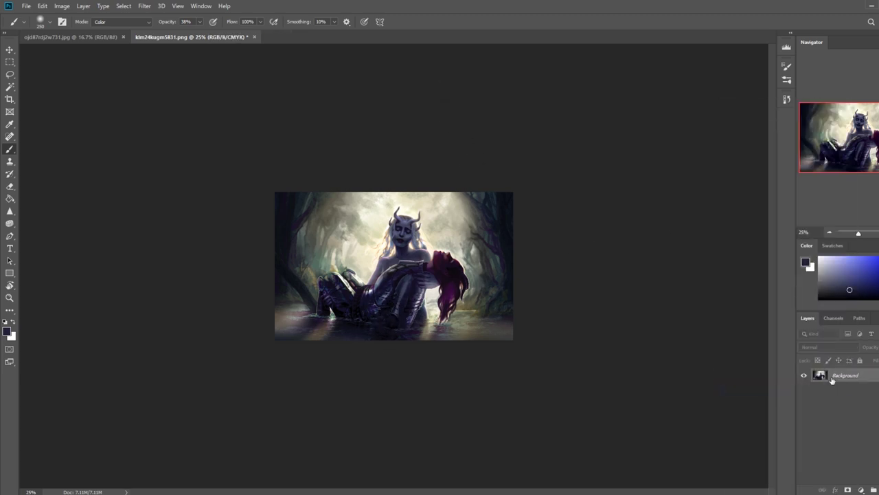
key("ctrl+u")
left_click_drag(642, 269, 653, 272)
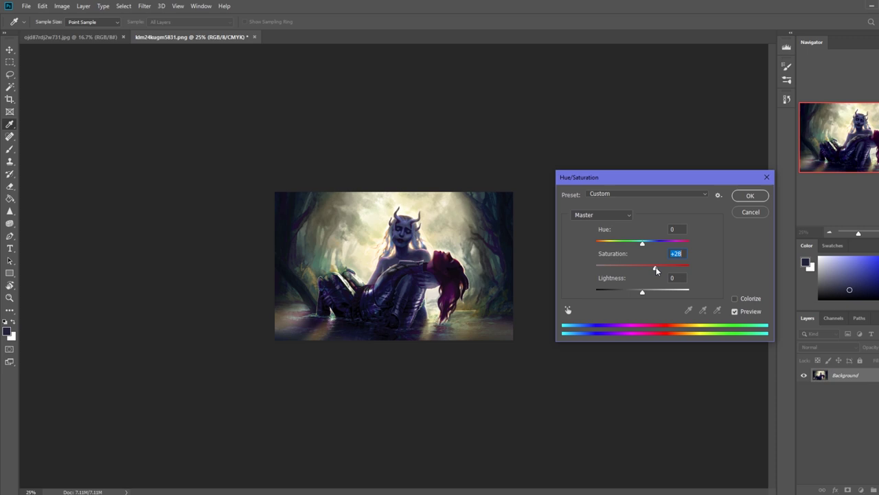
left_click_drag(655, 270, 650, 270)
left_click(750, 196)
key("b")
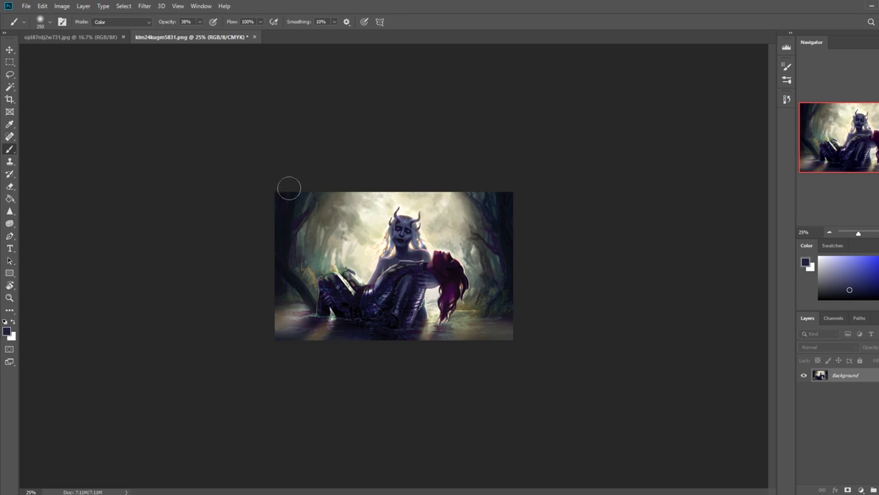
Step: Sample the pale mist color near the painting's upper edge and set up a 700 px brush in Normal mode
key("l")
mouse_move(329, 186)
left_mouse_down()
mouse_move(296, 237)
mouse_move(301, 264)
mouse_move(315, 265)
mouse_move(367, 214)
mouse_move(348, 175)
left_mouse_up()
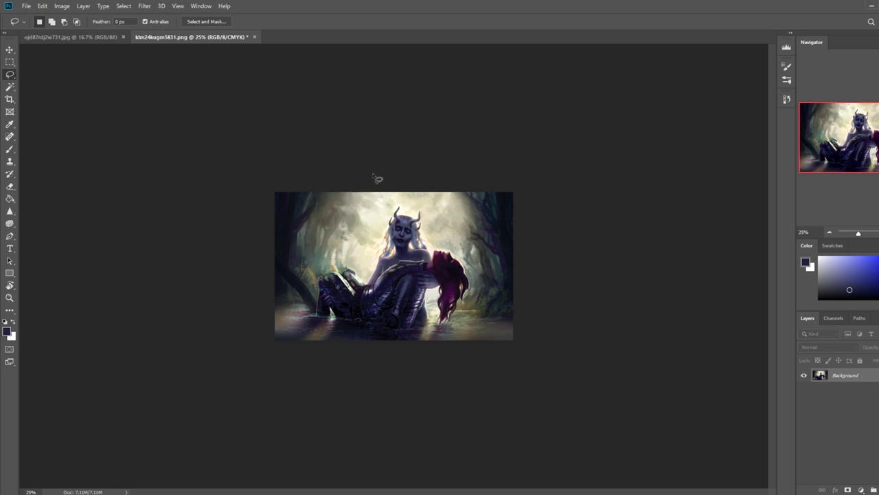
key("b")
left_click(364, 187, "alt")
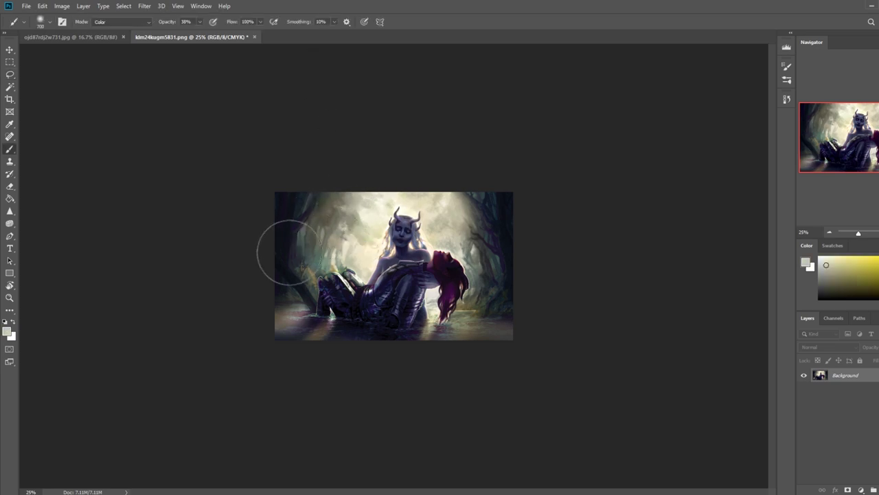
left_click(124, 22)
left_click(117, 29)
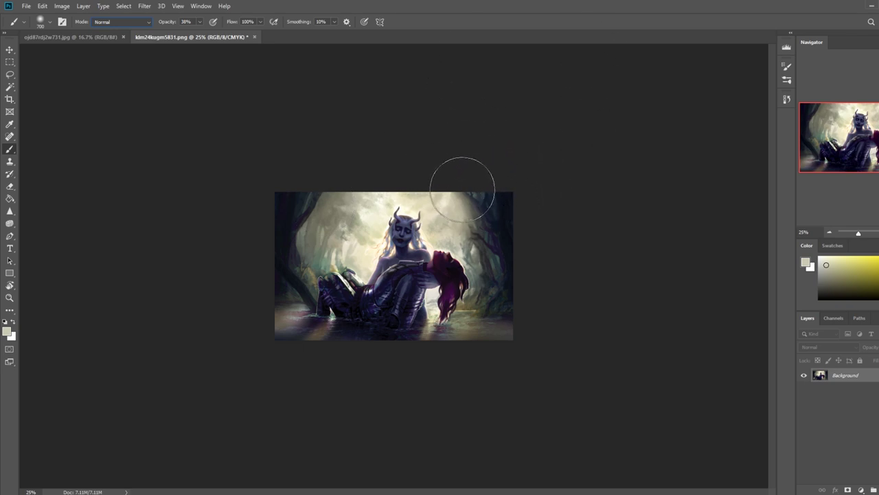
Step: Lasso the misty area between the horned woman and the right-hand tree, brush pale mist into it, and deselect
key("l")
mouse_move(461, 191)
left_mouse_down()
mouse_move(486, 222)
mouse_move(493, 244)
left_mouse_up()
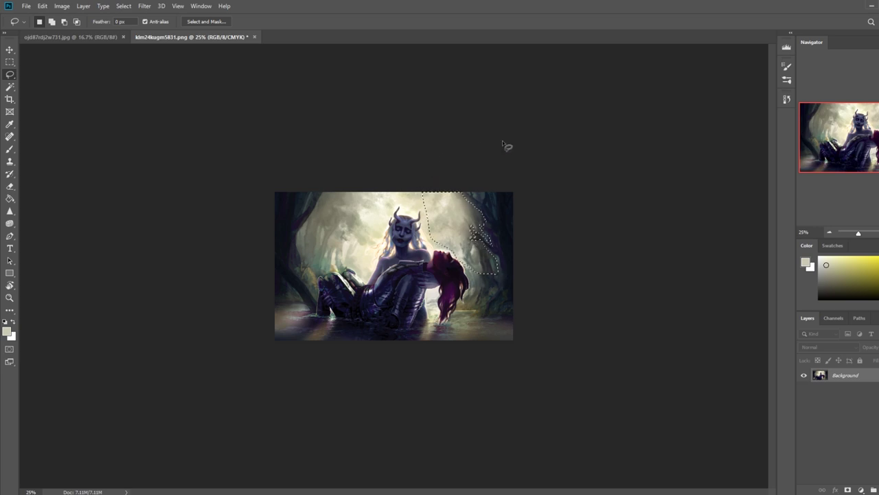
key("b")
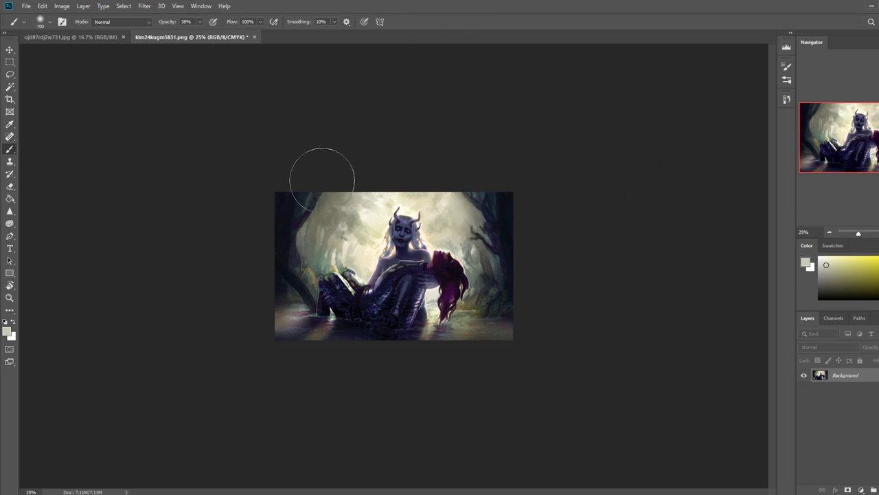
Step: Lasso the misty area beside the left-hand tree, extend the selection around its upper branches, brush pale mist inside it, and deselect
key("l")
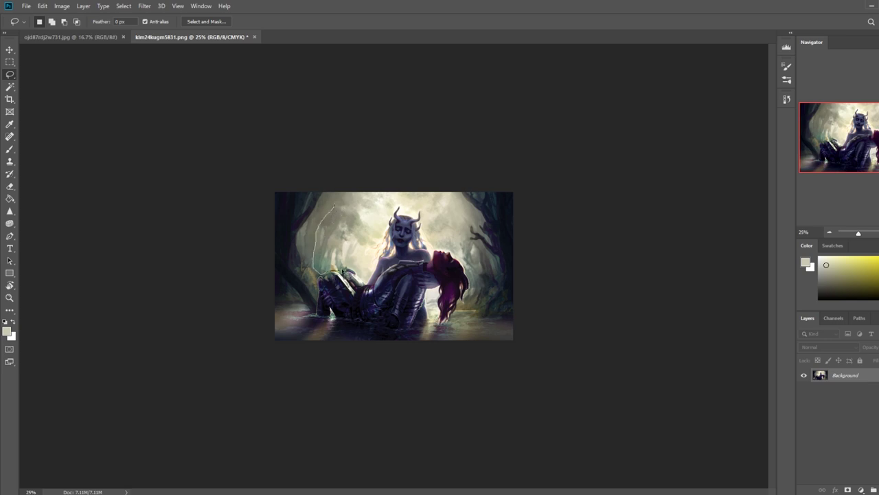
left_click_drag(348, 191, 313, 218)
key("shift")
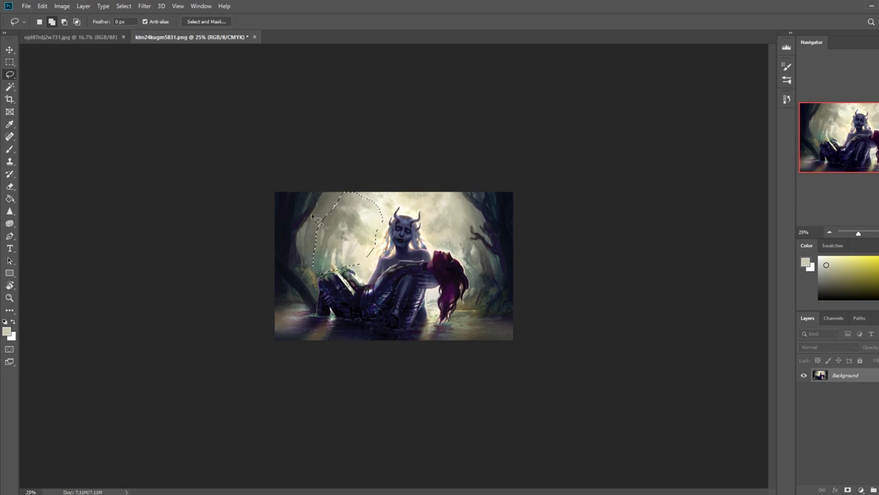
left_click_drag(336, 190, 317, 208)
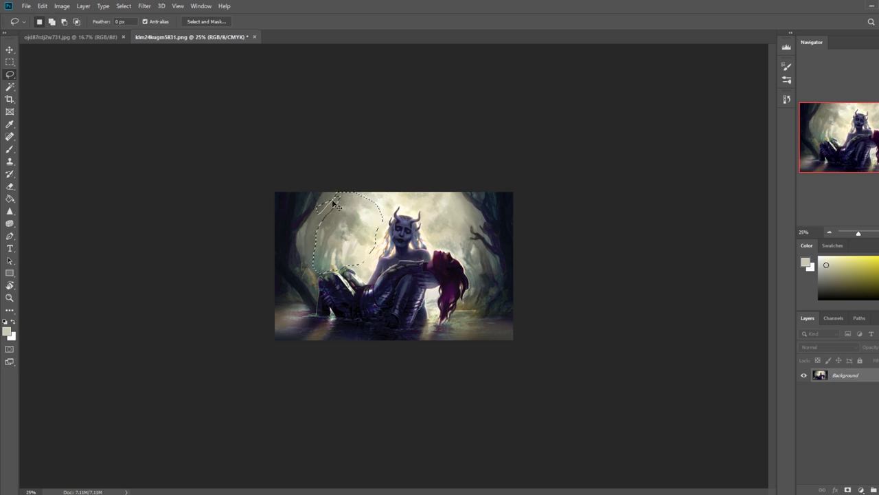
left_click_drag(321, 203, 326, 193)
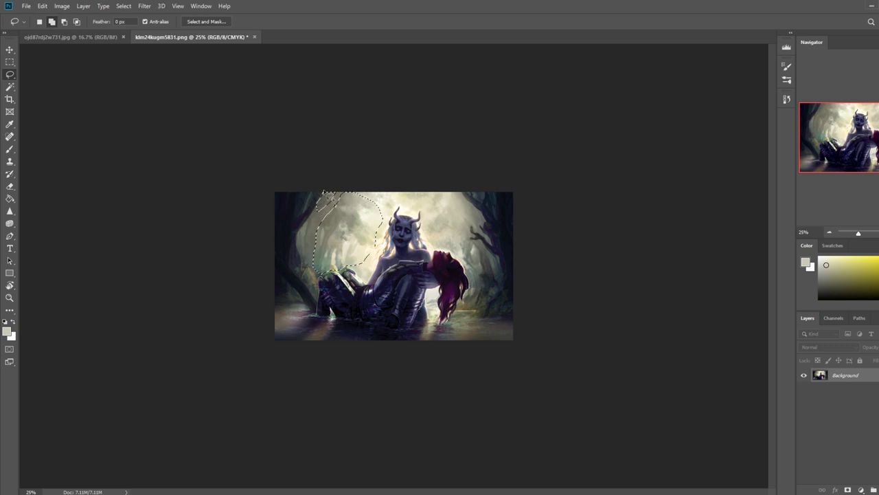
key("alt")
key("ctrl+d")
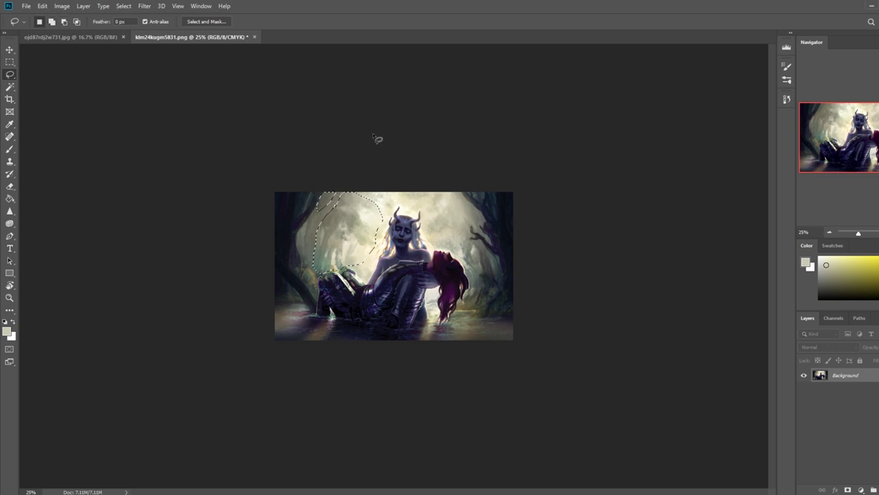
key("b")
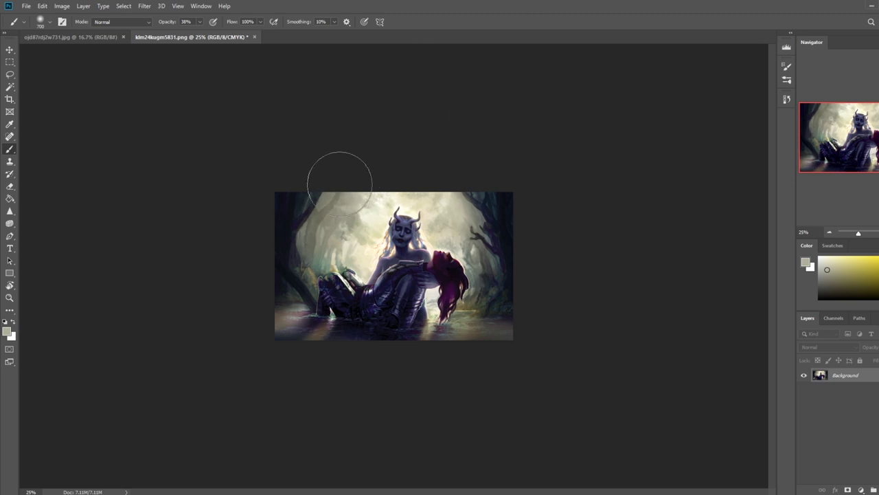
Step: Lasso the bright mist above and beside the woman's horns, sample its near-white color, brush it inside the selection, and deselect
key("l")
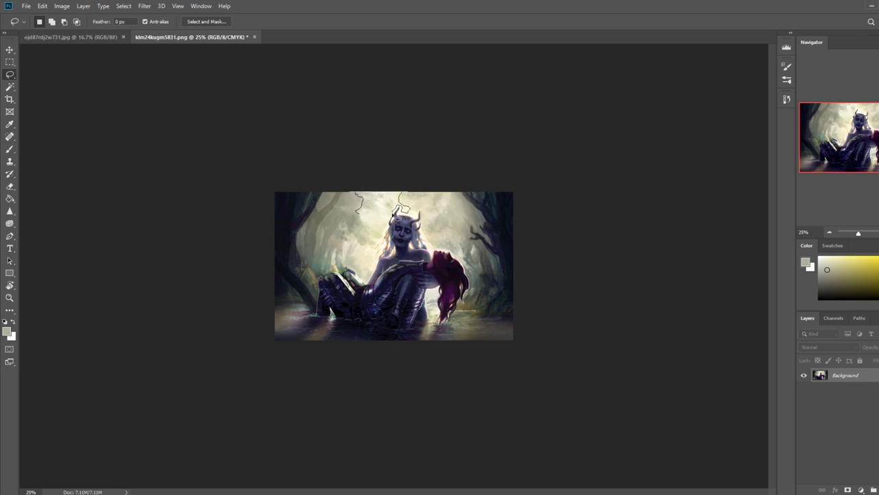
mouse_move(359, 215)
left_mouse_down()
mouse_move(369, 228)
mouse_move(364, 244)
left_mouse_up()
key("alt")
key("ctrl+d")
key("b")
left_click(404, 206, "alt")
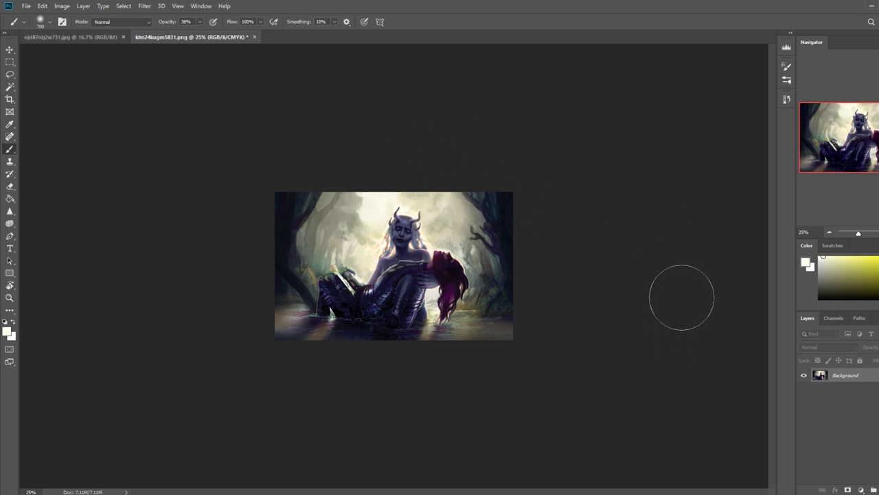
key("m")
right_click(436, 214)
left_click(461, 220)
right_click(9, 214)
left_click(36, 211)
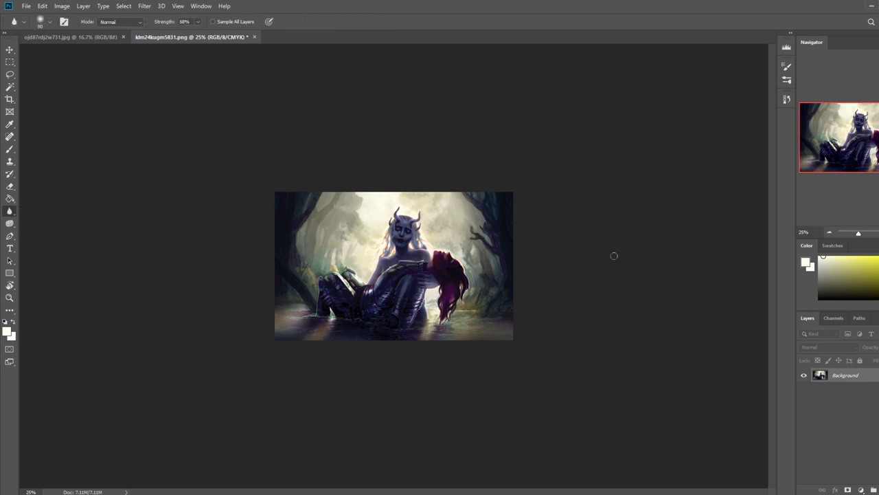
Step: Duplicate the Background and apply a light Gaussian Blur with a radius below 12.5 pixels to the copy
key("ctrl+j")
left_click(144, 6)
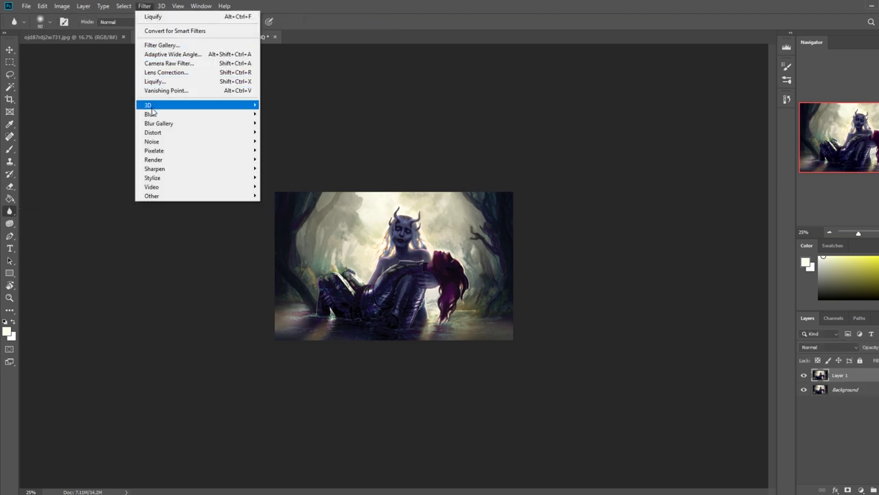
mouse_move(227, 114)
left_click(283, 150)
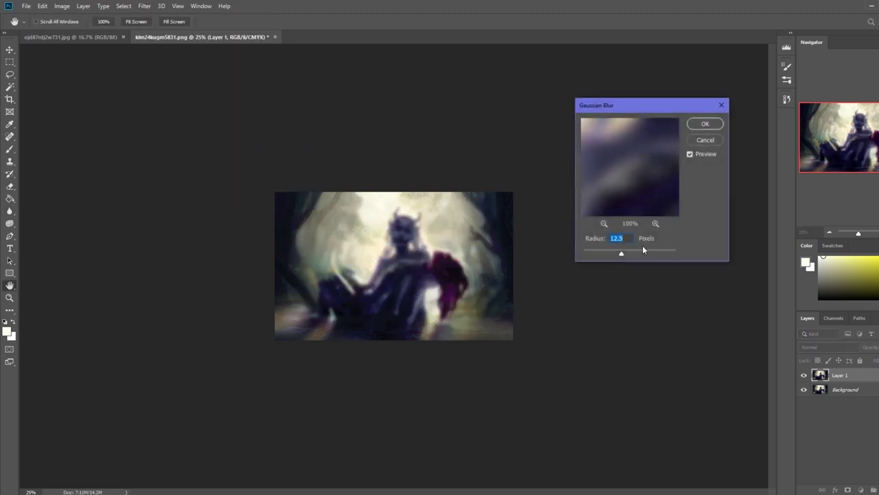
left_click_drag(615, 256, 606, 256)
left_click(706, 123)
Step: Erase the blurred layer over the woman, the armored legs and the red hair with a large soft eraser up to 400 px
key("e")
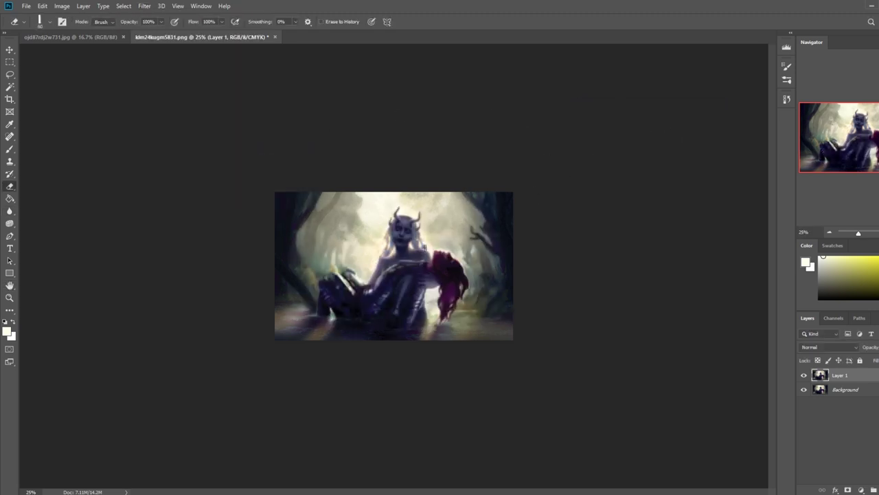
right_click(477, 251)
double_click(623, 433)
key("]")
key("]")
key("]")
key("]")
mouse_move(406, 232)
left_mouse_down()
mouse_move(408, 225)
mouse_move(404, 234)
left_mouse_up()
left_click(161, 23)
key("bracketleft")
key("bracketleft")
mouse_move(351, 308)
left_mouse_down()
mouse_move(356, 278)
mouse_move(327, 296)
left_mouse_up()
key("bracketright")
key("bracketright")
mouse_move(450, 281)
left_mouse_down()
mouse_move(450, 302)
mouse_move(441, 263)
mouse_move(364, 330)
mouse_move(309, 334)
mouse_move(419, 324)
mouse_move(443, 309)
left_mouse_up()
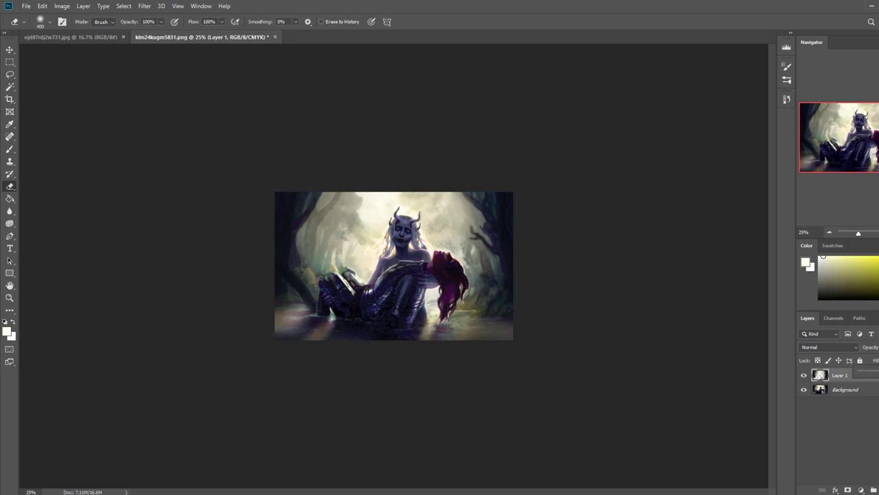
Step: Compare the painting with and without the blurred layer, and flatten the image into the Background
left_click(804, 376)
left_click(804, 376)
right_click(846, 380)
left_click(787, 371)
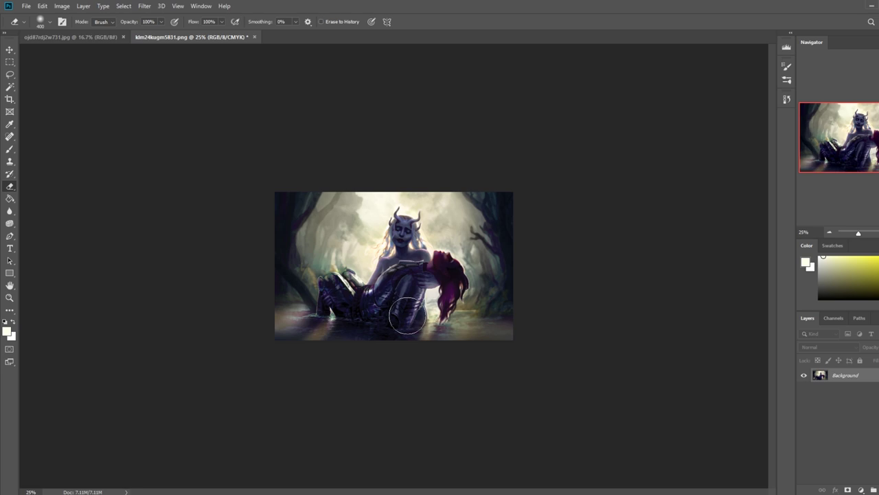
Step: Raise the whole painting's saturation to about +26 with Hue/Saturation
key("ctrl+u")
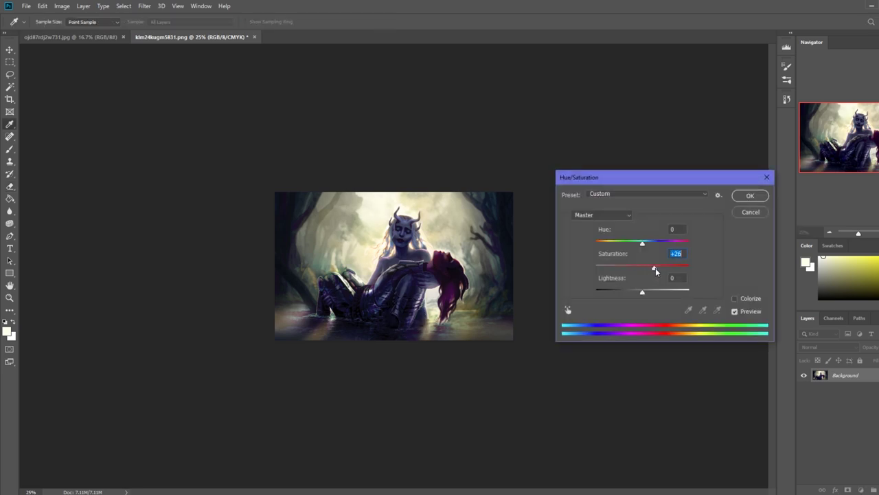
left_click_drag(655, 268, 654, 268)
left_click(749, 196)
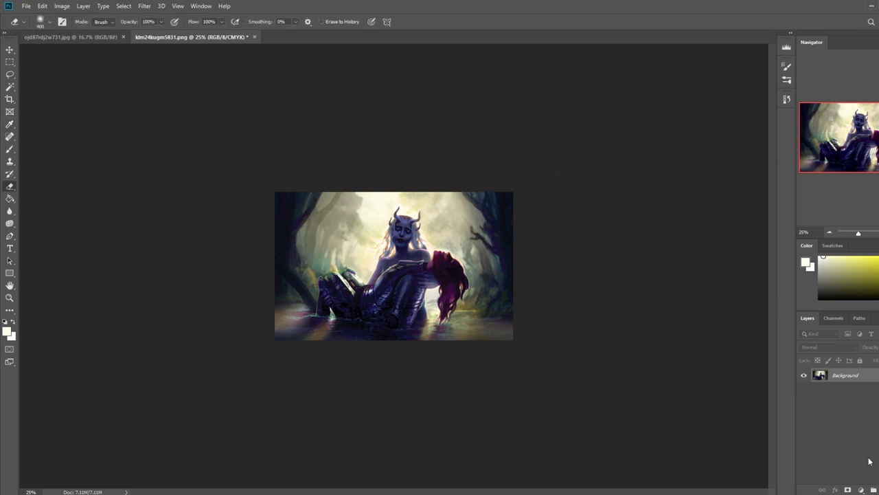
Step: Add an empty layer, choose light cyan, select the Background again, and set up a 400 px brush in Color mode
key("ctrl+shift+alt+n")
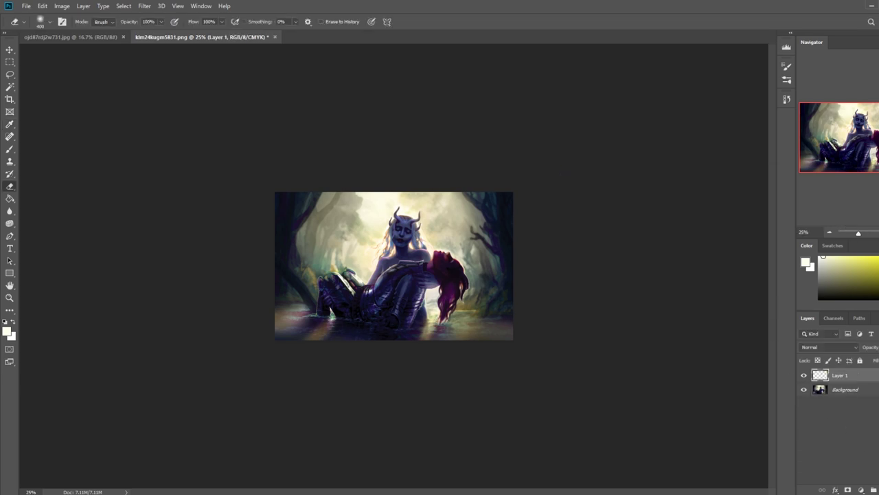
left_click(878, 278)
left_click(860, 256)
key("b")
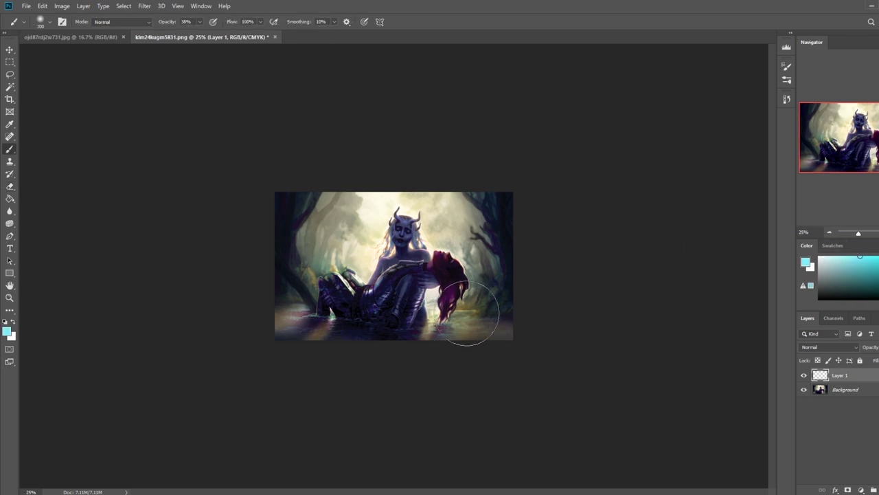
left_click(818, 390)
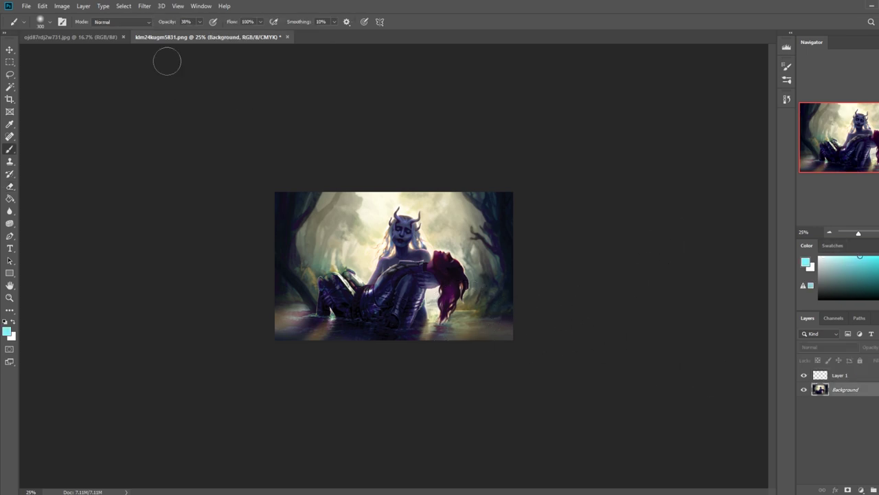
left_click(116, 22)
left_click(117, 259)
key("bracketright")
key("bracketright")
Step: Try tinting the water cyan directly on the Background and shifting the image's hue to +35
mouse_move(267, 322)
left_mouse_down()
mouse_move(300, 310)
mouse_move(224, 308)
mouse_move(416, 342)
mouse_move(434, 337)
mouse_move(425, 333)
mouse_move(434, 322)
mouse_move(431, 339)
mouse_move(458, 333)
mouse_move(423, 343)
mouse_move(469, 323)
mouse_move(562, 327)
mouse_move(423, 336)
mouse_move(441, 333)
mouse_move(262, 384)
mouse_move(435, 336)
mouse_move(421, 343)
mouse_move(432, 320)
left_mouse_up()
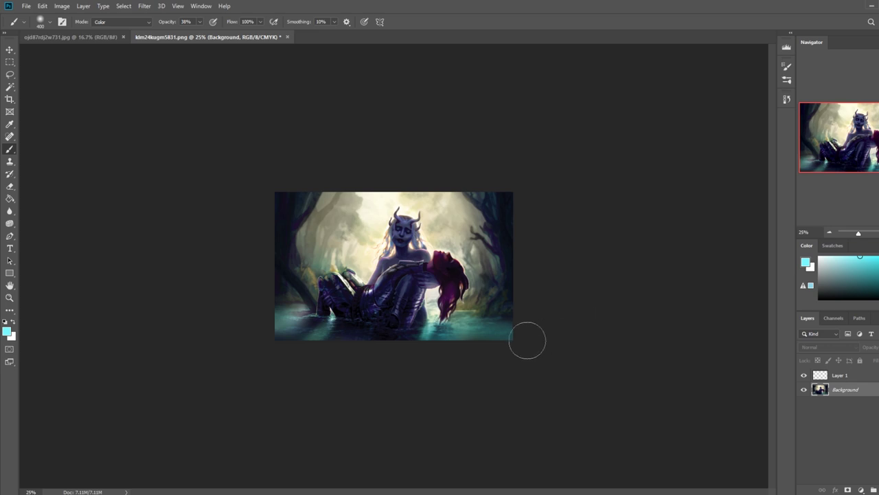
key("ctrl+u")
left_click_drag(643, 245, 658, 244)
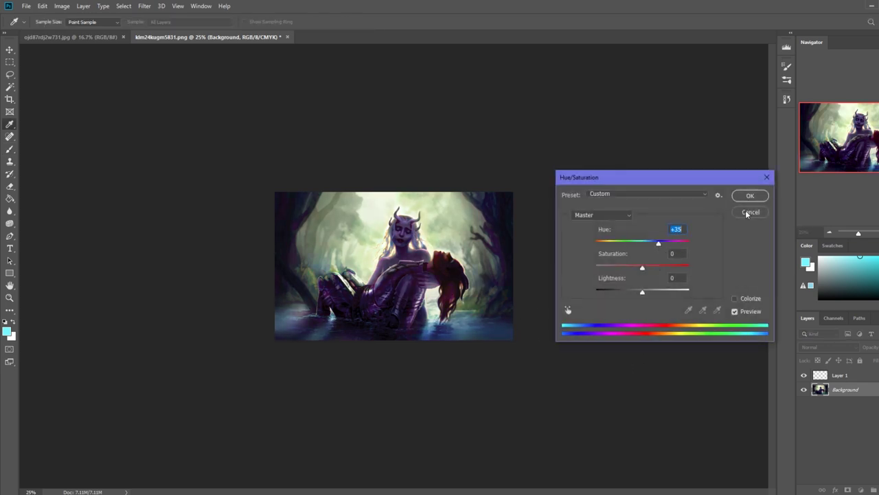
left_click(748, 211)
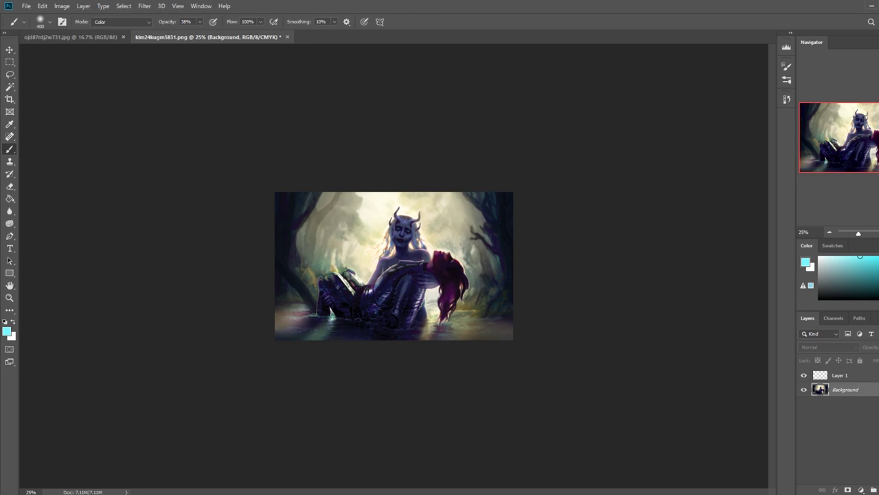
Step: Add a new layer in Color blend mode directly above the Background and paint light cyan over all the water
key("ctrl+shift+alt+n")
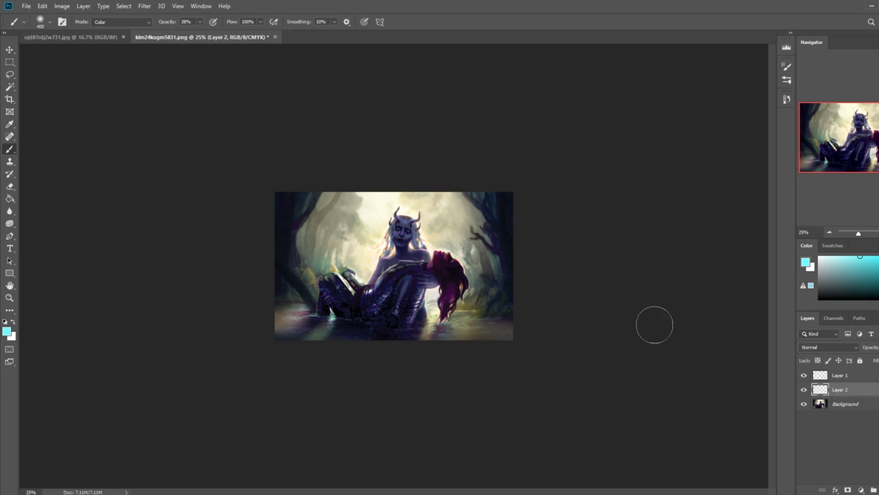
left_click(819, 347)
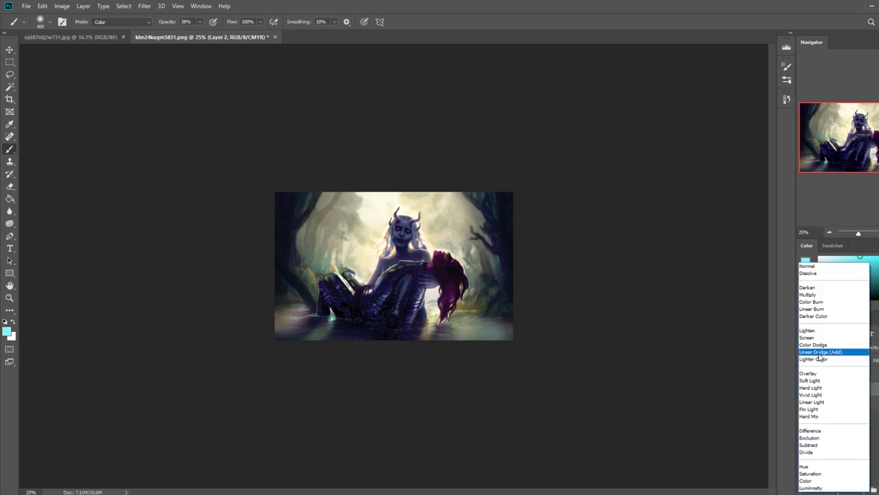
left_click(809, 480)
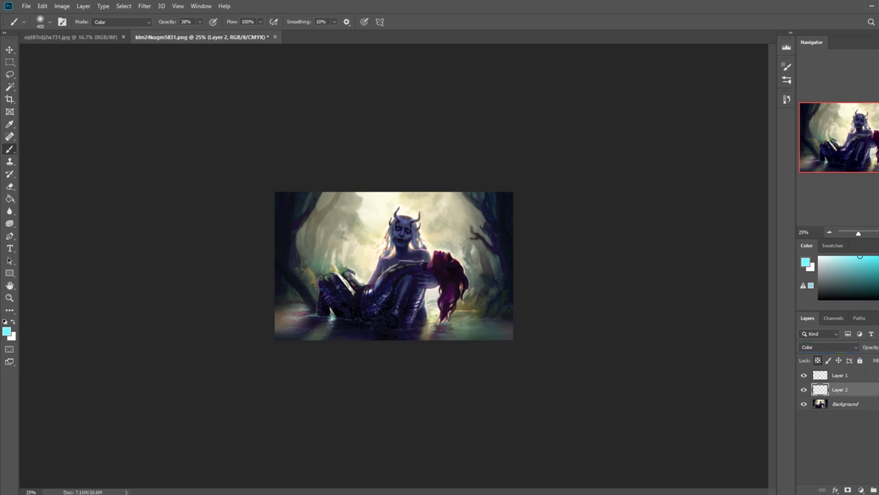
mouse_move(517, 325)
left_mouse_down()
mouse_move(337, 347)
mouse_move(277, 316)
mouse_move(314, 335)
mouse_move(471, 343)
mouse_move(431, 326)
mouse_move(482, 321)
mouse_move(518, 334)
mouse_move(326, 353)
mouse_move(334, 342)
mouse_move(280, 334)
mouse_move(442, 350)
mouse_move(492, 337)
mouse_move(469, 304)
mouse_move(433, 311)
mouse_move(485, 321)
mouse_move(392, 307)
mouse_move(285, 314)
left_mouse_up()
Step: Try shifting the hue of the cyan water layer with Hue/Saturation
key("ctrl+u")
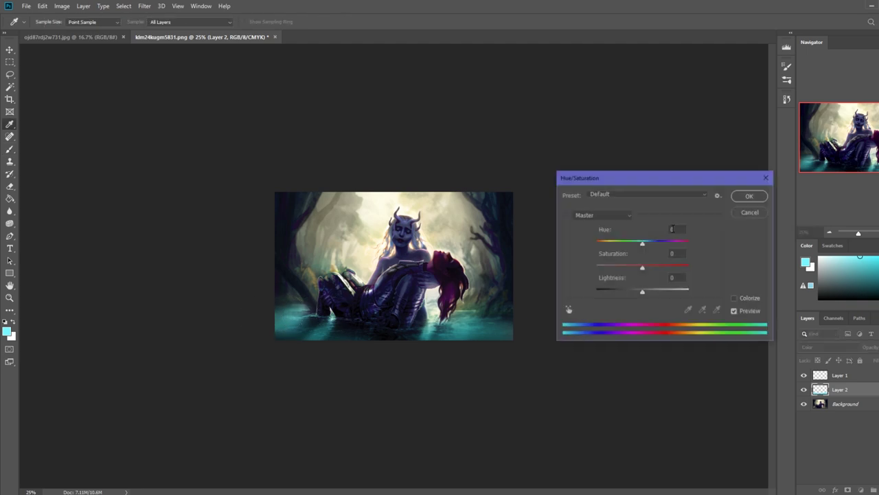
left_click_drag(643, 244, 678, 247)
left_click(749, 213)
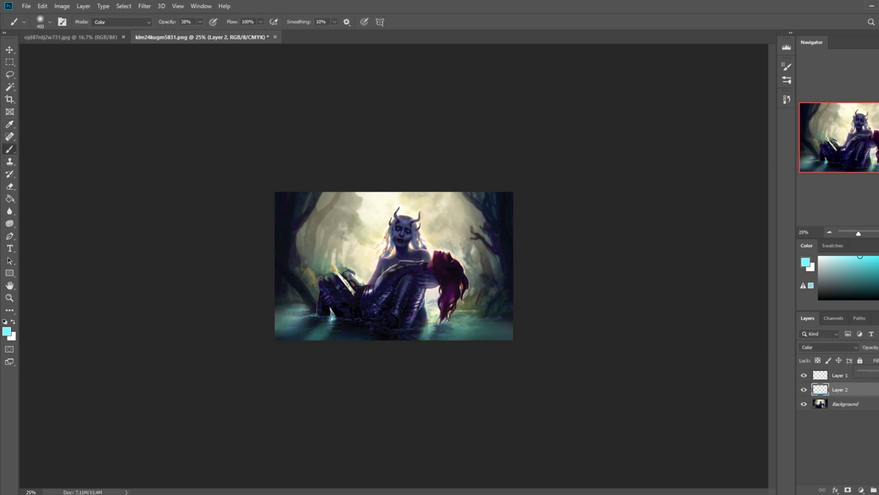
Step: Mute the water tint layer with Hue/Saturation, setting Hue to +18 and Saturation to -62
key("ctrl+u")
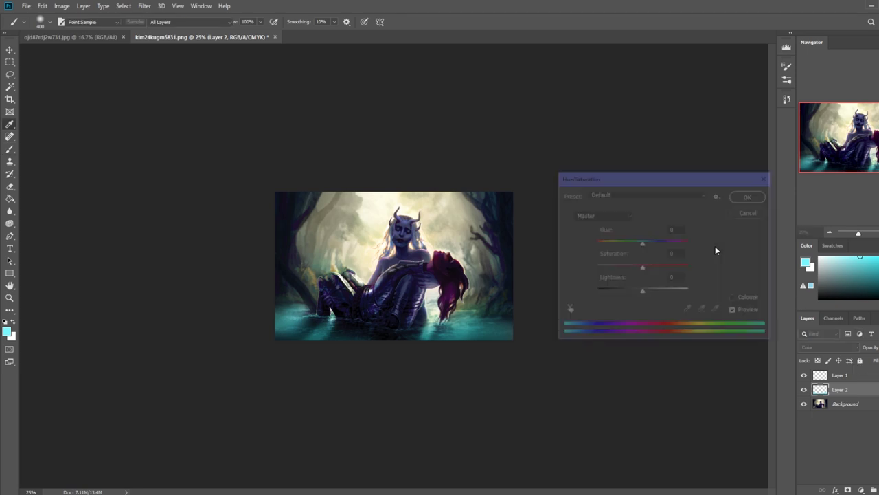
left_click_drag(637, 270, 615, 248)
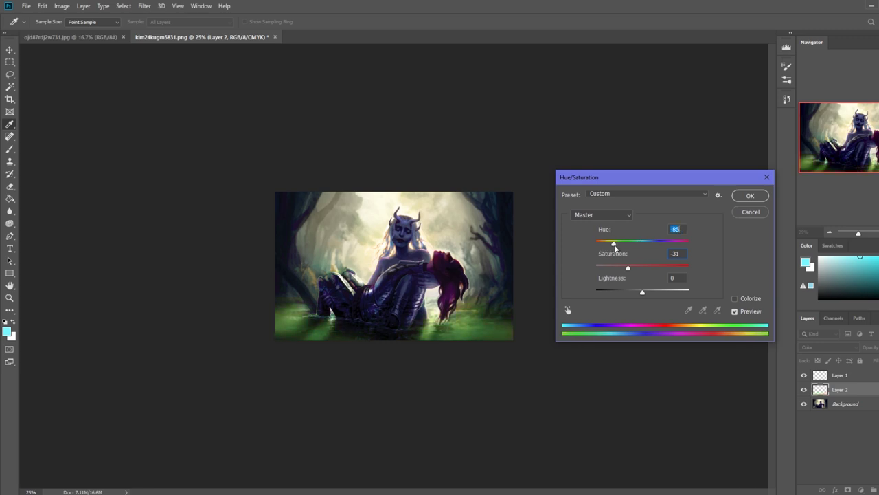
left_click_drag(615, 247, 577, 269)
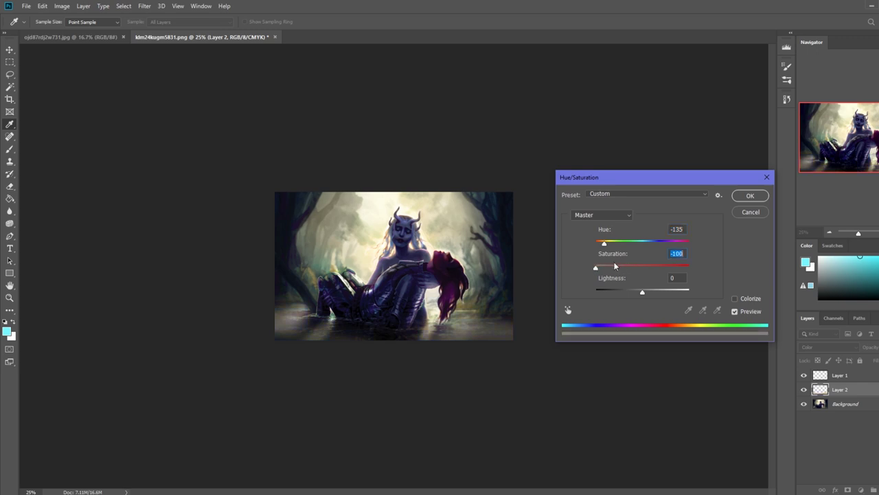
left_click_drag(597, 267, 656, 249)
left_click_drag(621, 269, 613, 267)
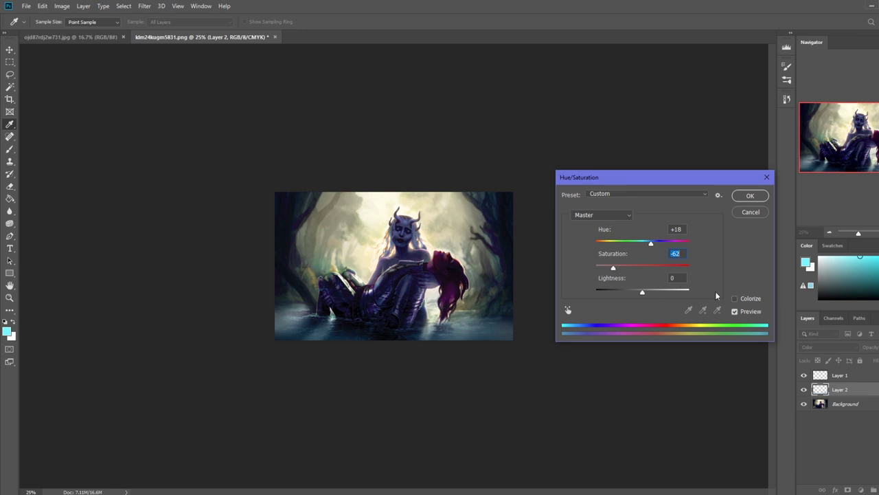
left_click(750, 197)
key("b")
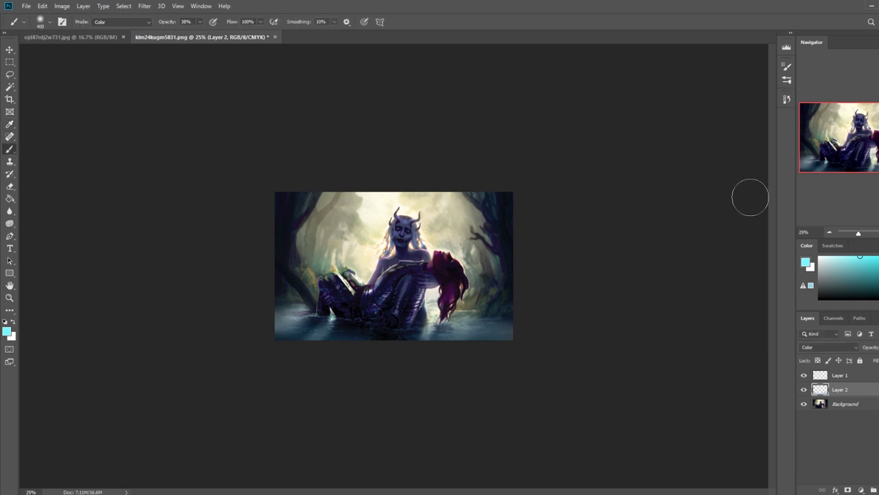
Step: Check the painting without the water tint layer, flatten the image, and duplicate the Background onto a new layer
left_click(804, 389)
right_click(867, 390)
left_click(789, 375)
right_click(847, 375)
left_click(809, 375)
key("ctrl+z")
Step: Recolor the duplicate layer with Hue/Saturation, setting Hue to -180 and Saturation to +79
key("ctrl+u")
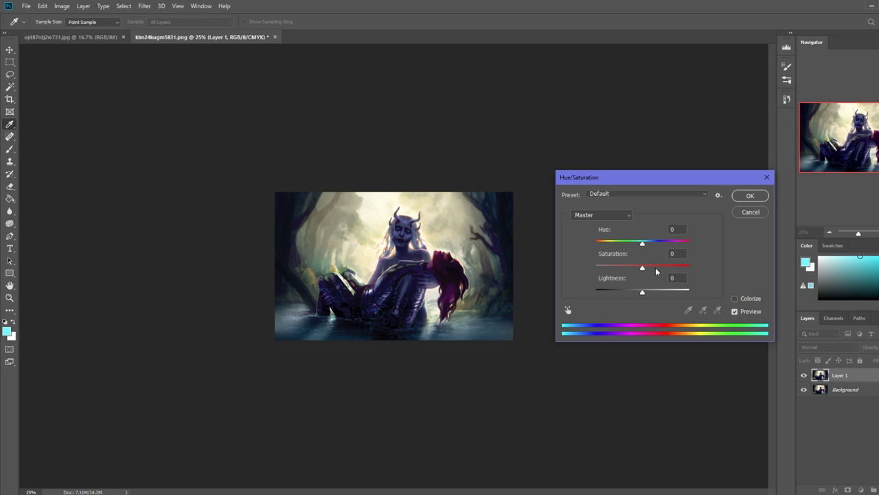
left_click_drag(646, 245, 579, 242)
key("Down")
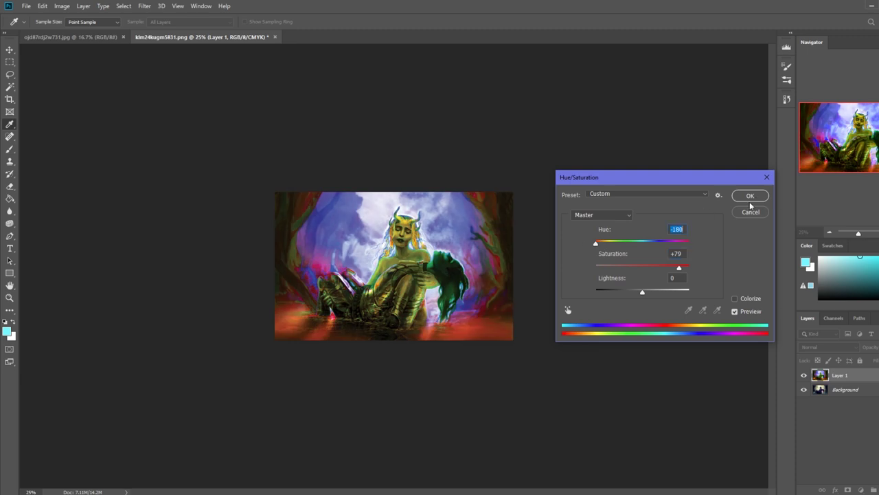
left_click(750, 196)
Step: Erase the recolored layer over the woman, armor, water, trees and lower part of the hair with a 400 px eraser
key("e")
mouse_move(429, 279)
left_mouse_down()
mouse_move(364, 309)
mouse_move(395, 278)
mouse_move(398, 220)
mouse_move(395, 241)
mouse_move(404, 231)
mouse_move(410, 244)
mouse_move(402, 230)
mouse_move(378, 317)
mouse_move(340, 309)
mouse_move(243, 151)
mouse_move(281, 210)
mouse_move(268, 308)
mouse_move(261, 278)
mouse_move(326, 319)
mouse_move(484, 324)
left_mouse_up()
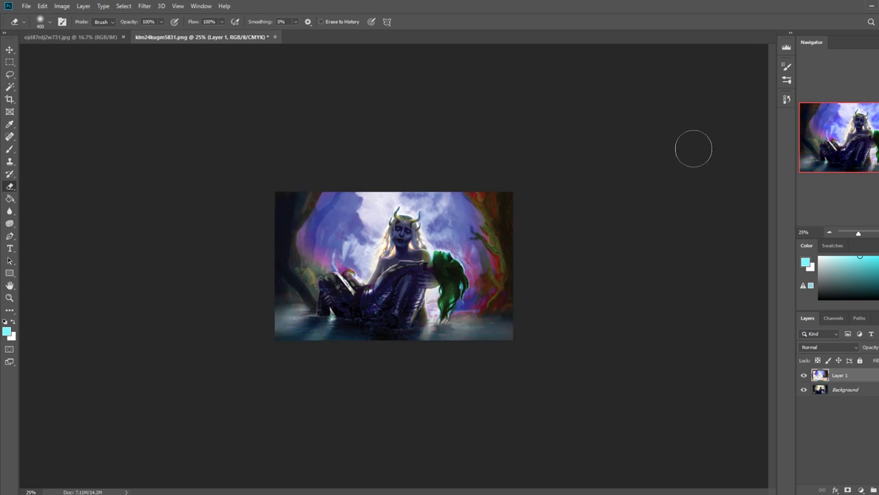
mouse_move(534, 194)
left_mouse_down()
mouse_move(505, 231)
mouse_move(507, 304)
mouse_move(476, 317)
mouse_move(510, 306)
mouse_move(481, 318)
mouse_move(518, 233)
mouse_move(510, 272)
mouse_move(481, 236)
mouse_move(499, 199)
left_mouse_up()
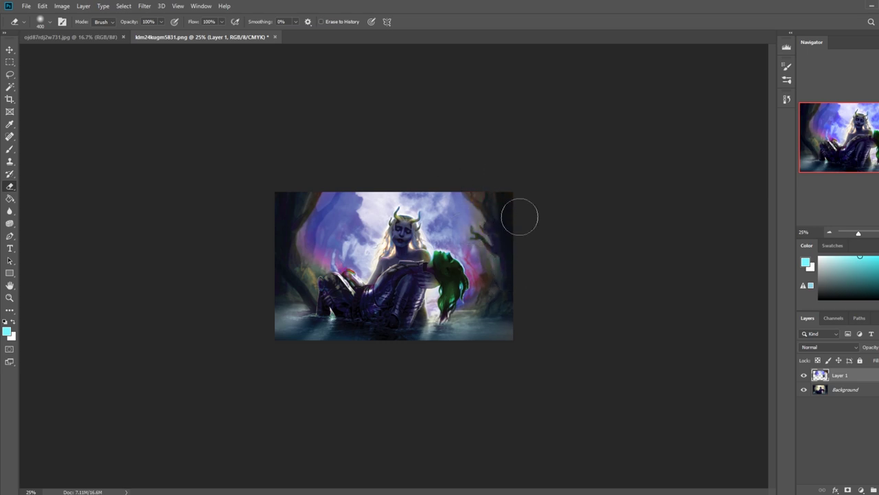
mouse_move(508, 290)
left_mouse_down()
mouse_move(481, 295)
mouse_move(444, 276)
mouse_move(443, 309)
left_mouse_up()
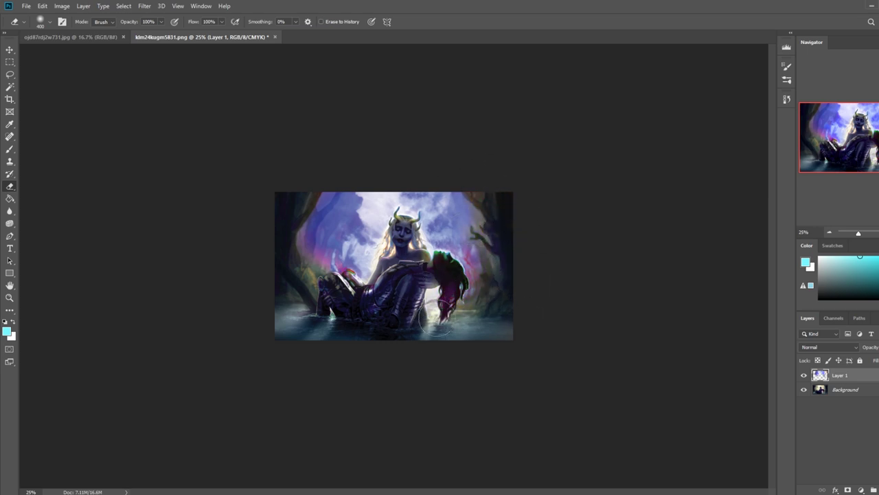
Step: Reduce the eraser to 60 px and erase the remaining recolor from the armor details, red hair and horns
key("bracketleft")
key("bracketleft")
key("bracketleft")
key("bracketleft")
key("bracketleft")
key("bracketleft")
key("bracketleft")
key("bracketleft")
key("bracketleft")
key("bracketleft")
key("bracketleft")
mouse_move(343, 275)
left_mouse_down()
mouse_move(362, 291)
mouse_move(353, 273)
left_mouse_up()
mouse_move(432, 255)
left_mouse_down()
mouse_move(425, 252)
mouse_move(459, 266)
mouse_move(449, 282)
left_mouse_up()
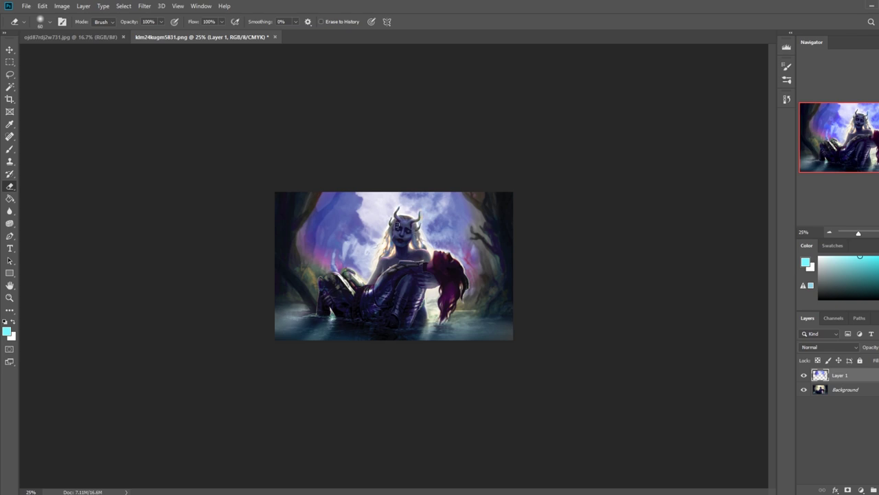
Step: Set the recolored layer's blend mode to Color and lower its opacity to soften the violet background
left_click(878, 347)
left_click_drag(878, 374, 877, 376)
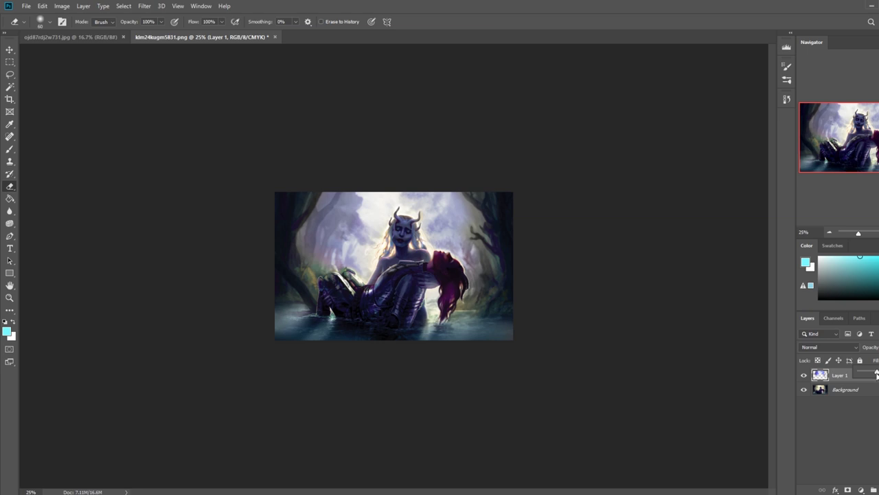
left_click(827, 347)
left_click(842, 458)
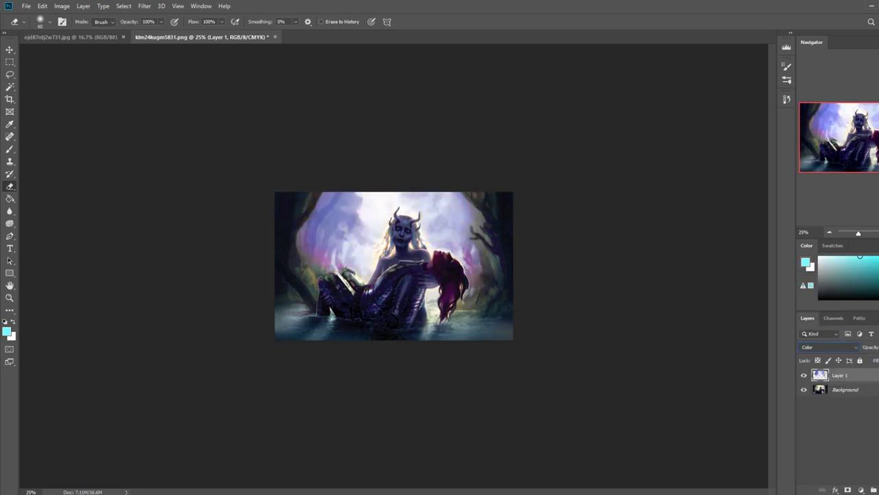
left_click(878, 359)
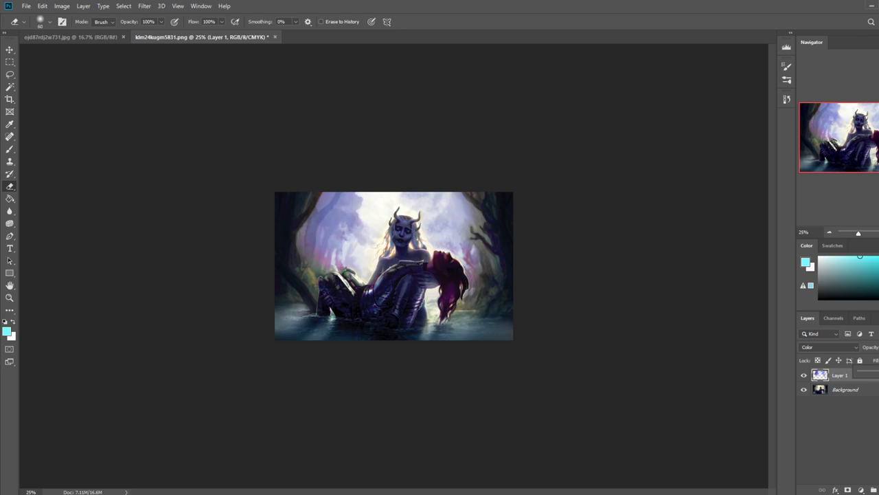
Step: Fine-tune the recolored layer's hue in two Hue/Saturation passes, shifting Hue to +6 in the second
key("ctrl+u")
left_click_drag(642, 245, 636, 246)
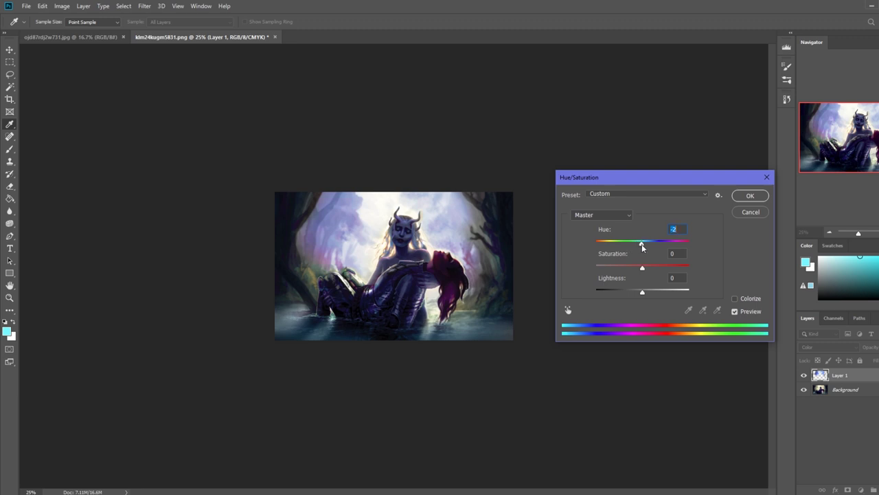
left_click(751, 196)
key("e")
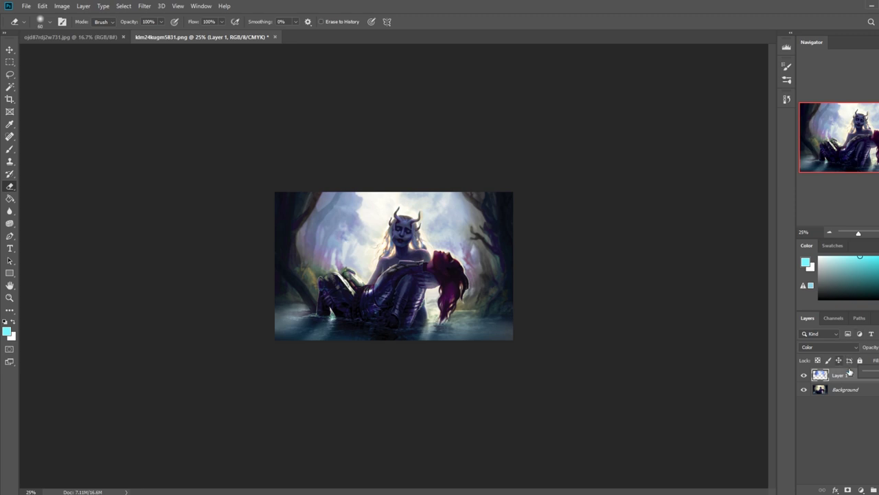
key("ctrl+u")
left_click_drag(643, 244, 646, 245)
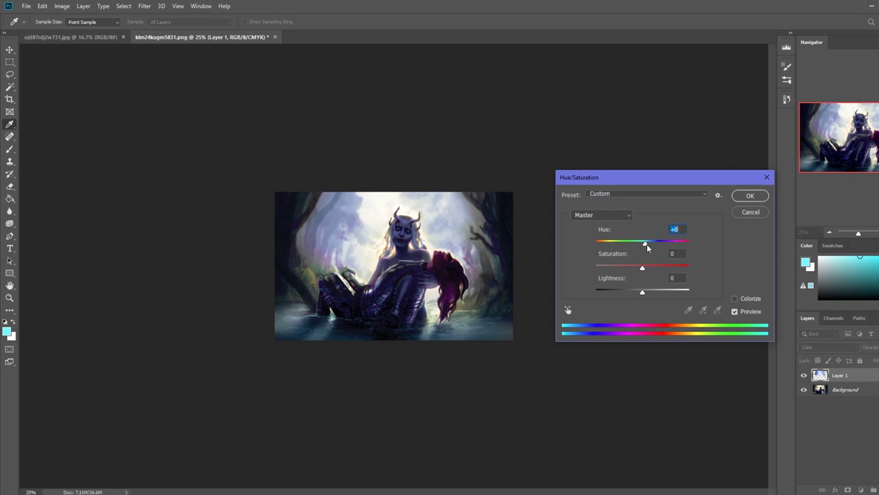
left_click(760, 197)
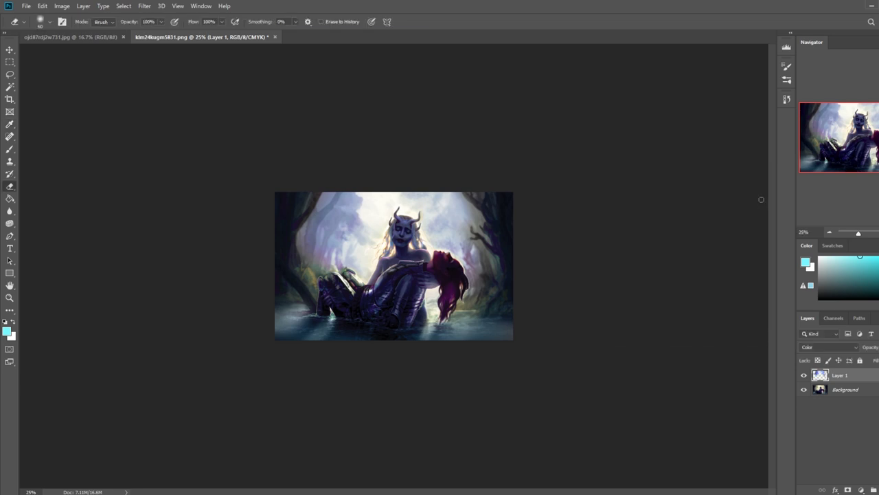
Step: Compare the painting with the recolored layer hidden and shown
left_click(853, 392)
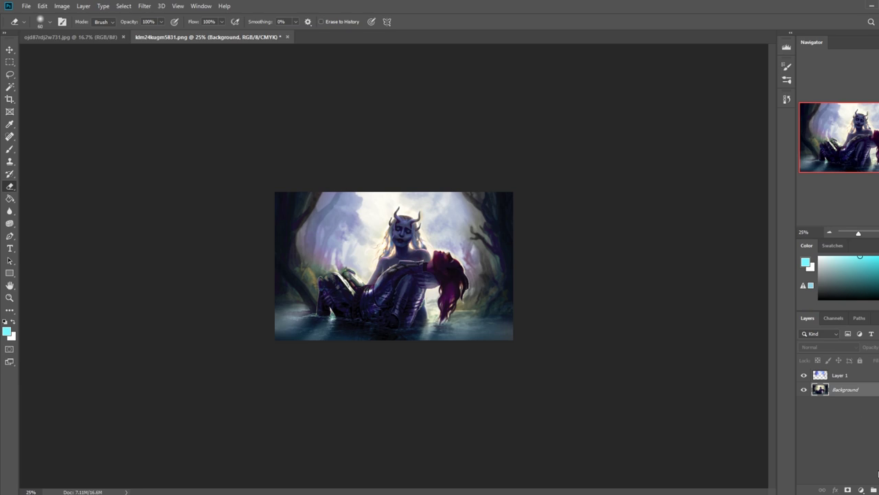
left_click(856, 375)
left_click(804, 376)
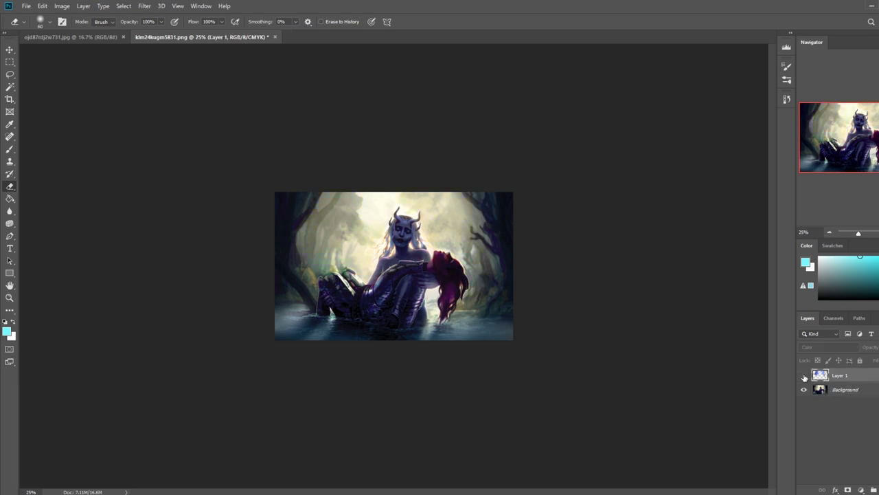
left_click(804, 376)
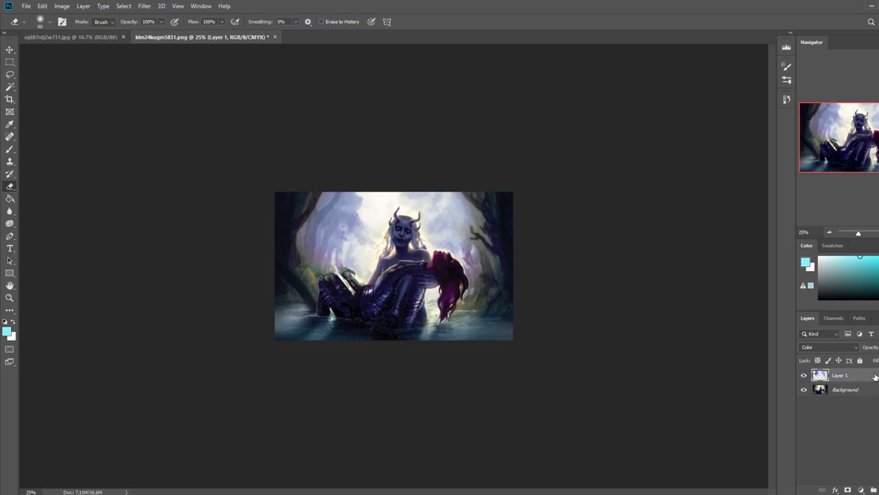
Step: Flatten the recolored layer into the Background
right_click(852, 388)
left_click(844, 391)
right_click(862, 376)
left_click(821, 376)
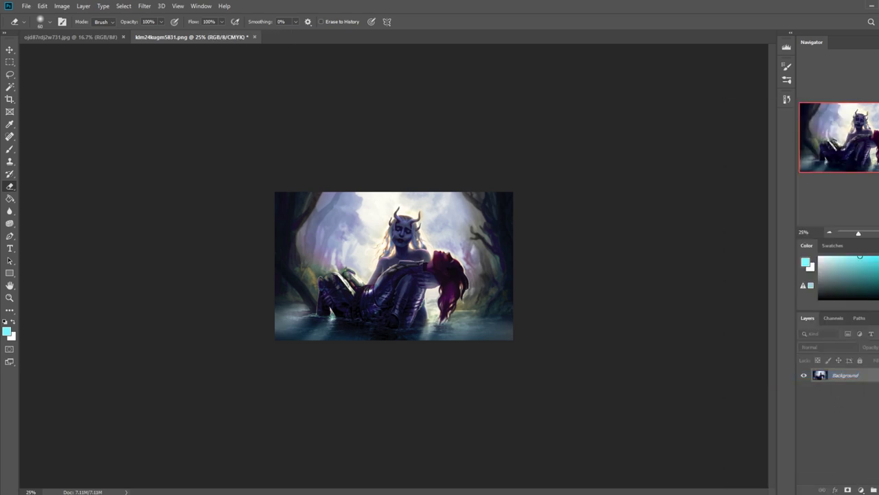
Step: Add a new layer and try brushing near-white sampled from the sky over the water with a 900 px brush
left_click(878, 488)
key("b")
left_click(304, 334, "alt")
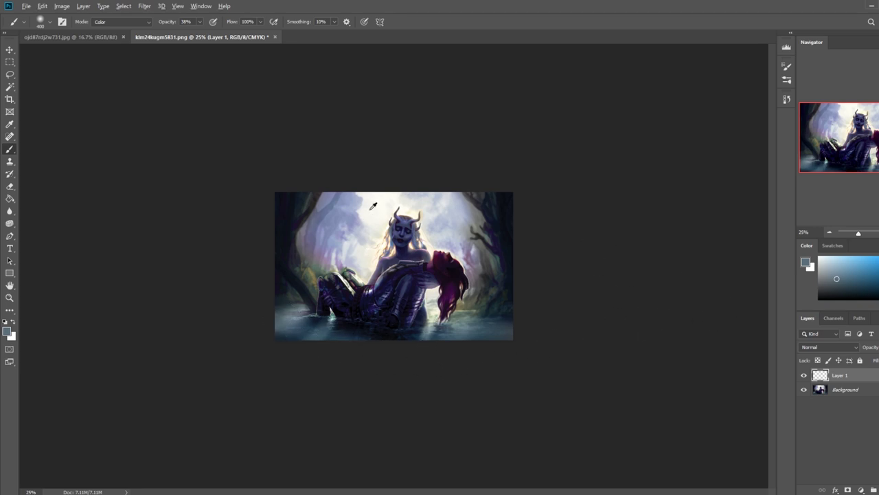
left_click(393, 199, "alt")
key("bracketright")
key("bracketright")
key("bracketright")
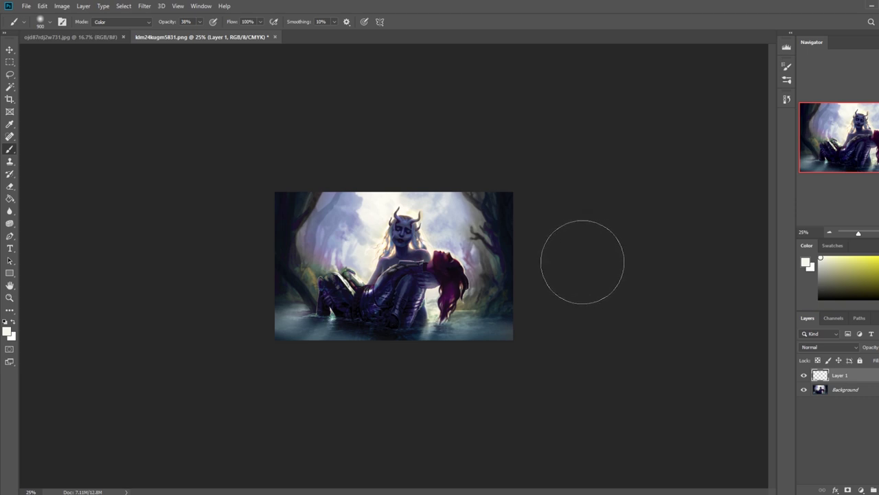
key("ctrl+z")
left_click_drag(481, 352, 316, 356)
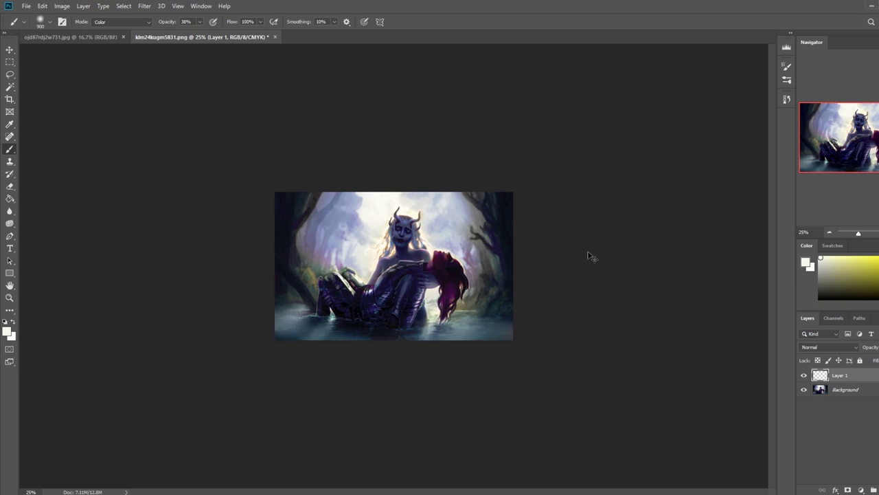
key("ctrl+z")
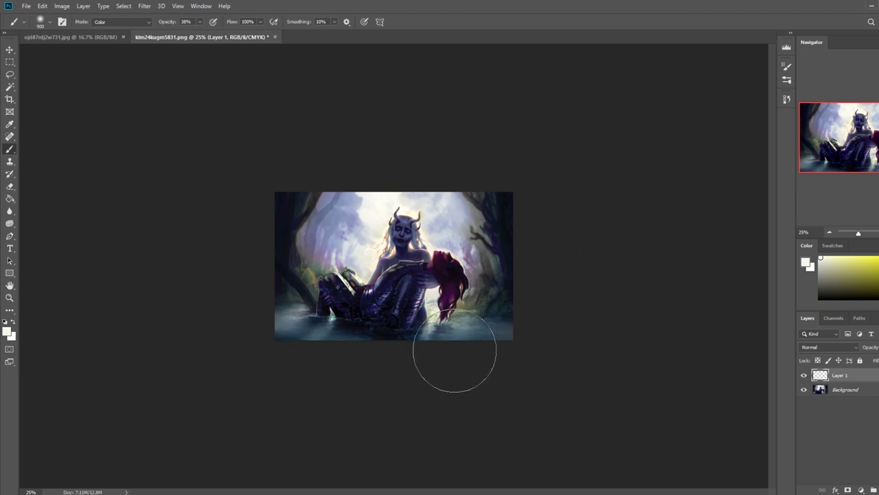
Step: Sample the water's blue and paint it over the Background's violet mist in Color mode with a 400 px brush at 73% opacity
left_click(300, 324, "alt")
key("[")
key("[")
key("[")
key("[")
key("[")
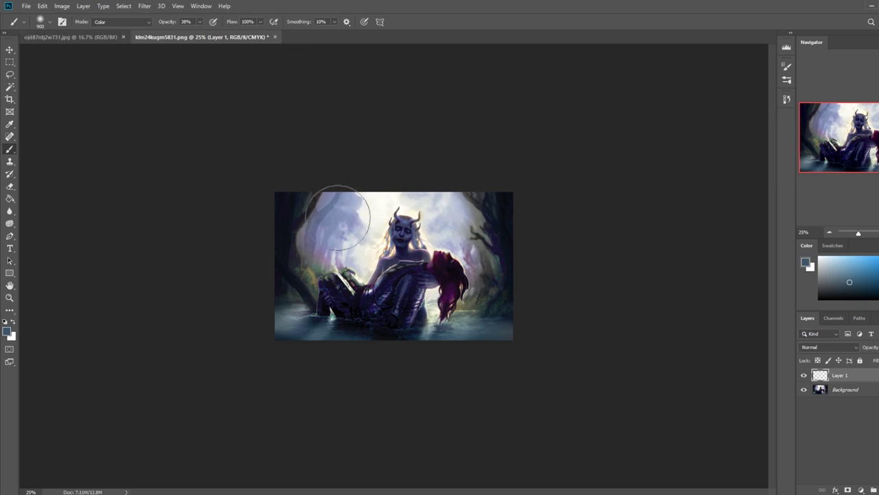
key("ctrl+z")
left_click(873, 389)
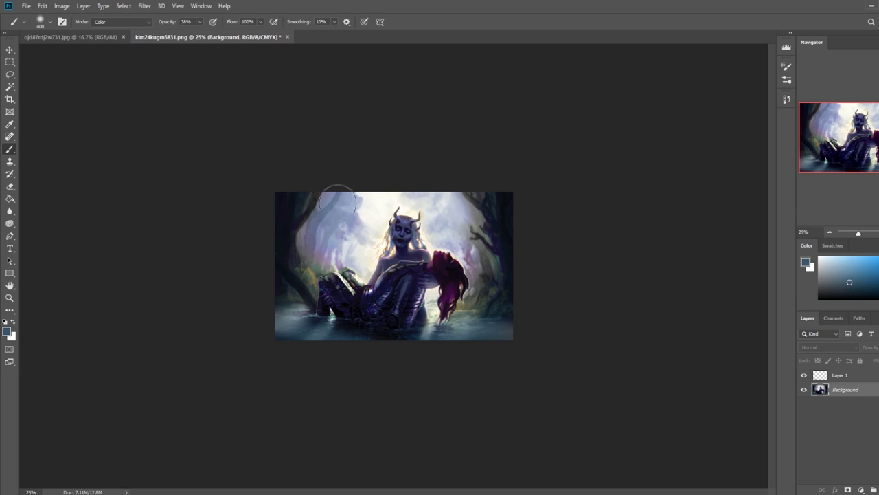
left_click(199, 21)
left_click_drag(206, 34, 215, 33)
mouse_move(350, 180)
left_mouse_down()
mouse_move(357, 200)
mouse_move(345, 232)
left_mouse_up()
Step: Reduce the brush to 90 px, set it to Darken mode and touch up the background with blue-grey tones sampled from the mist
key("bracketleft")
key("bracketleft")
key("bracketleft")
key("bracketleft")
key("bracketleft")
key("bracketleft")
key("bracketleft")
key("bracketleft")
key("bracketright")
key("bracketright")
key("bracketright")
key("bracketright")
key("bracketright")
key("bracketright")
key("bracketright")
key("bracketleft")
key("bracketleft")
key("bracketleft")
key("bracketleft")
key("bracketleft")
key("bracketleft")
key("bracketleft")
left_click(113, 22)
left_click(115, 67)
left_click(460, 247, "alt")
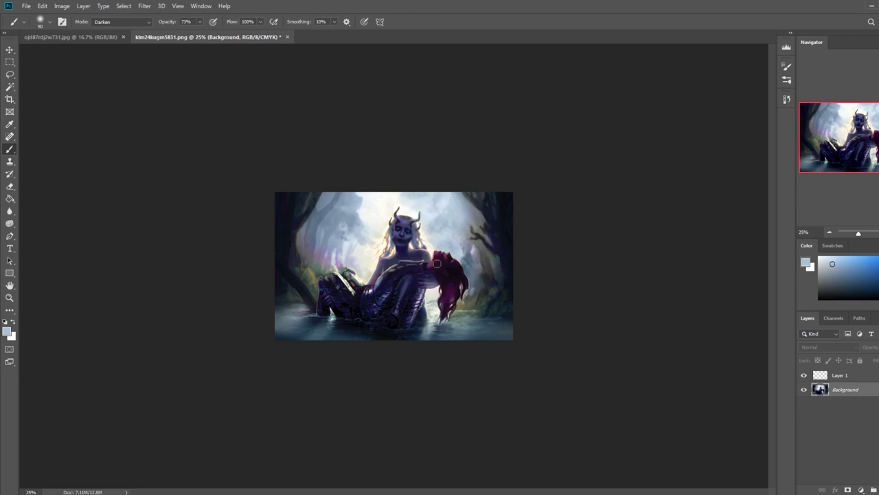
left_click(348, 260, "alt")
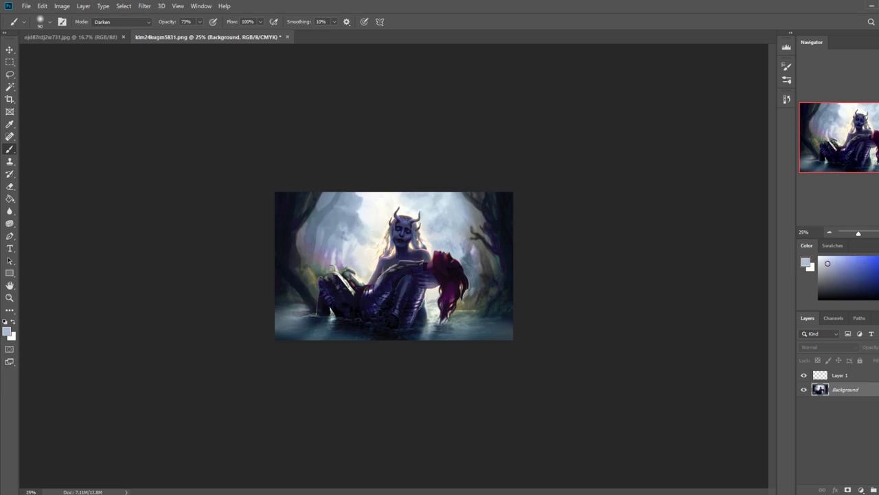
Step: Switch the brush to Color mode at 100% opacity and tint the violet and yellow-green patches beside the left tree blue-grey
left_click(136, 22)
left_click(103, 260)
left_click_drag(201, 25, 230, 36)
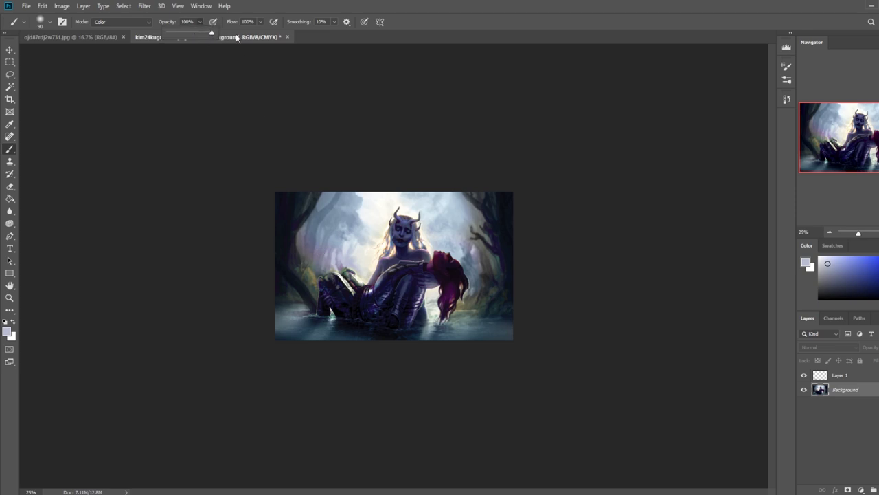
left_click(312, 236)
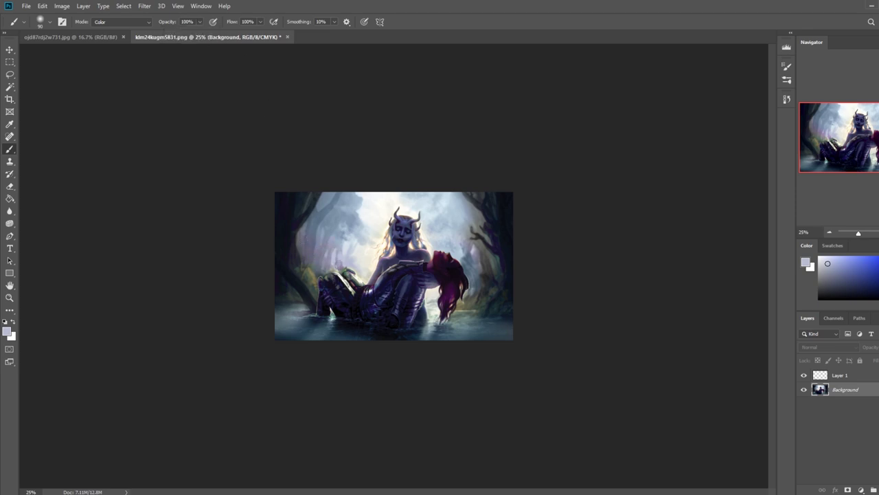
left_click(317, 271, "alt")
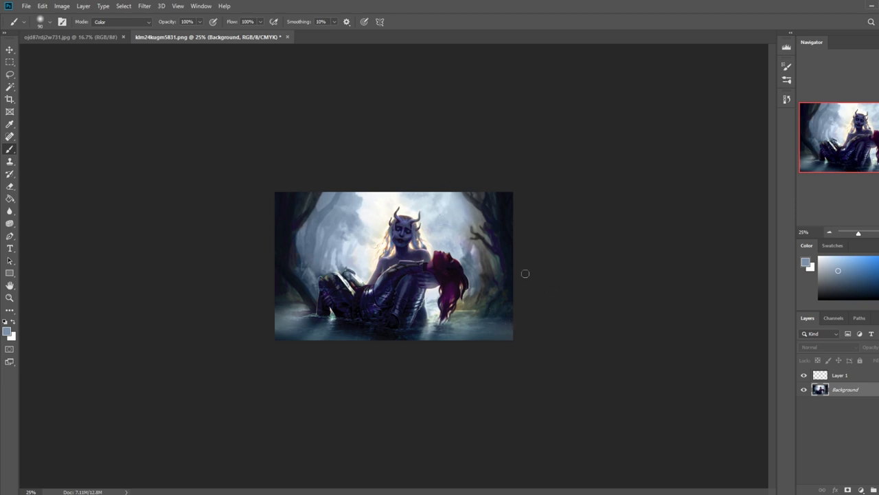
Step: Lasso the area below the right tree's branch and lighten it with sampled pale mist, using an 1100 px Normal brush at 30% opacity
key("l")
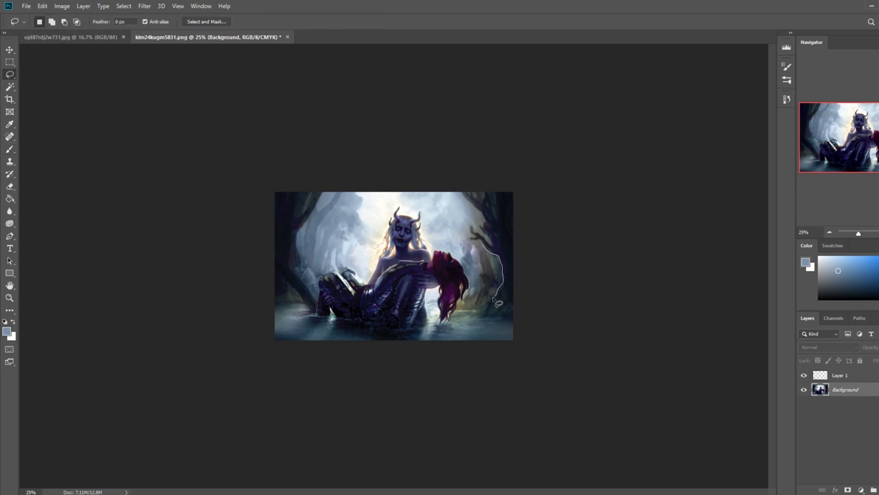
left_click_drag(486, 247, 488, 248)
key("b")
left_click(479, 210, "alt")
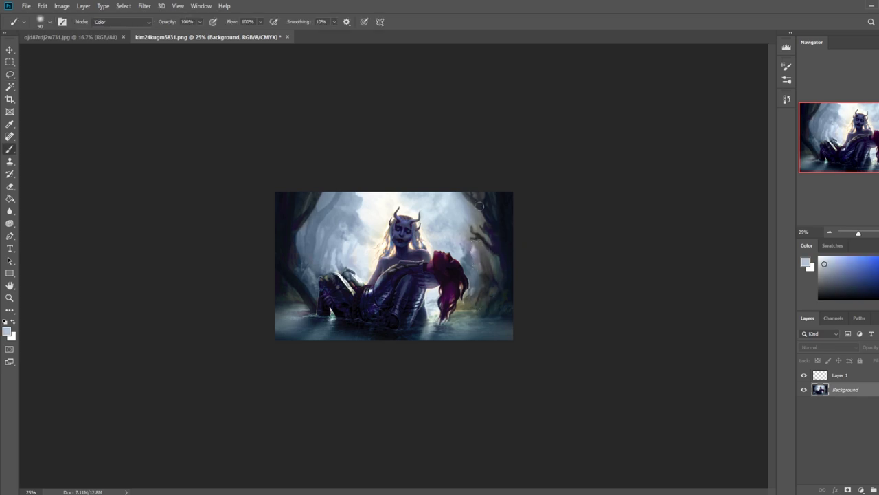
key("bracketright")
key("bracketright")
key("bracketright")
key("bracketright")
key("bracketright")
key("bracketright")
key("bracketright")
key("bracketright")
key("bracketright")
key("bracketright")
key("bracketright")
key("bracketright")
key("bracketright")
key("bracketright")
key("bracketright")
key("bracketright")
key("bracketright")
key("bracketright")
left_click(133, 21)
left_click(124, 31)
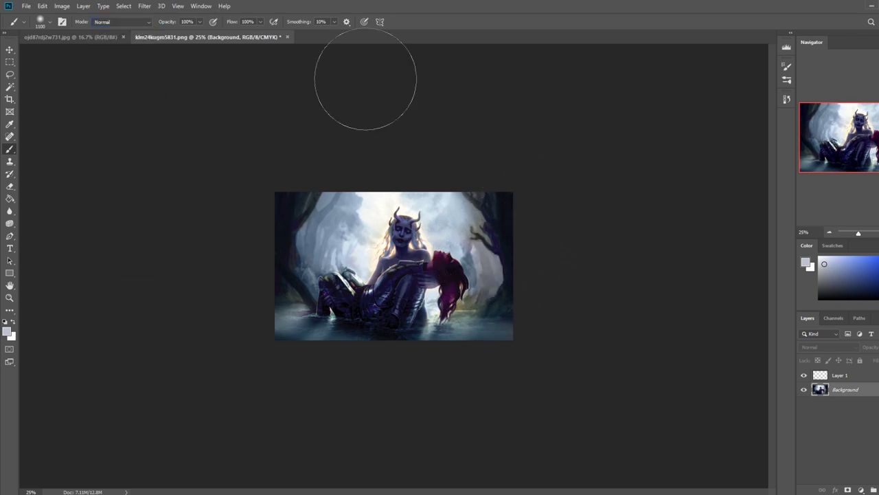
left_click(198, 22)
left_click_drag(198, 33, 169, 33)
mouse_move(481, 256)
left_mouse_down()
mouse_move(494, 277)
mouse_move(491, 248)
left_mouse_up()
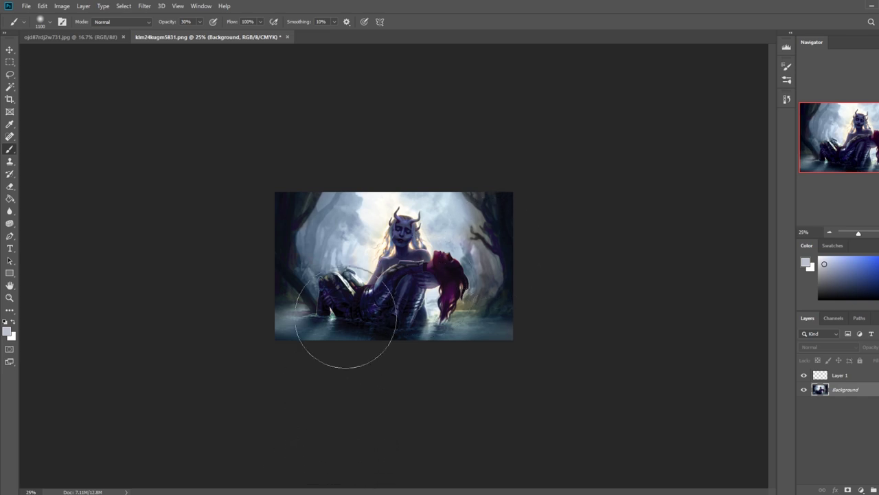
Step: Lasso the left tree area and haze it with slate blue sampled from the misty background
key("l")
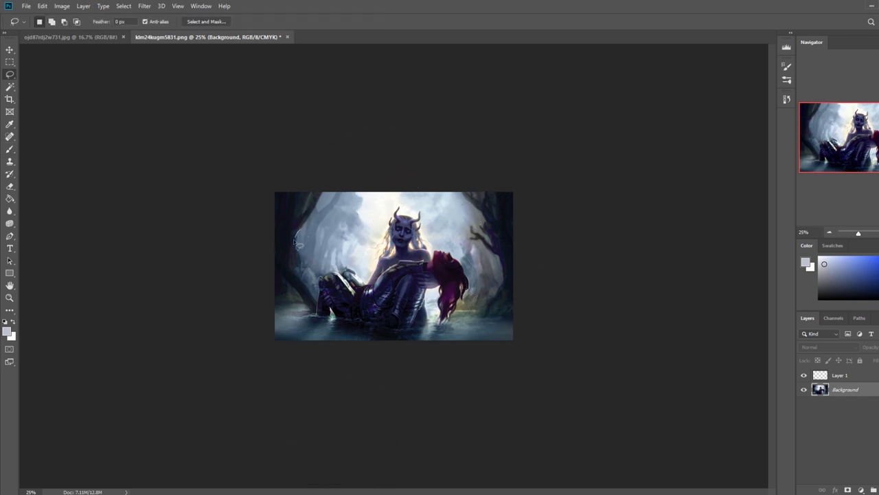
key("ctrl+d")
mouse_move(271, 246)
left_mouse_down()
mouse_move(270, 206)
mouse_move(305, 182)
mouse_move(337, 218)
mouse_move(314, 290)
mouse_move(284, 237)
mouse_move(291, 200)
left_mouse_up()
key("ctrl+d")
key("b")
left_click(309, 277, "alt")
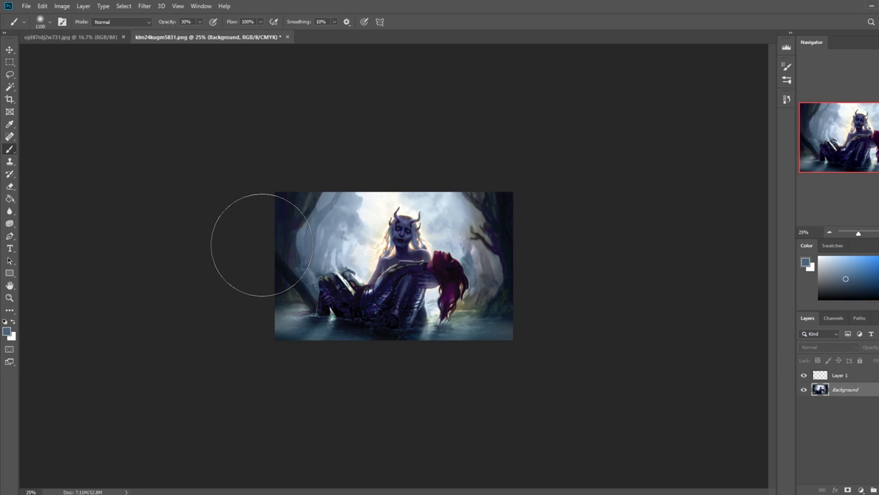
Step: Try a dark navy foreground bank in the water's lower-right corner on a new layer, and delete that layer
key("l")
mouse_move(534, 327)
left_mouse_down()
mouse_move(481, 318)
mouse_move(455, 365)
left_mouse_up()
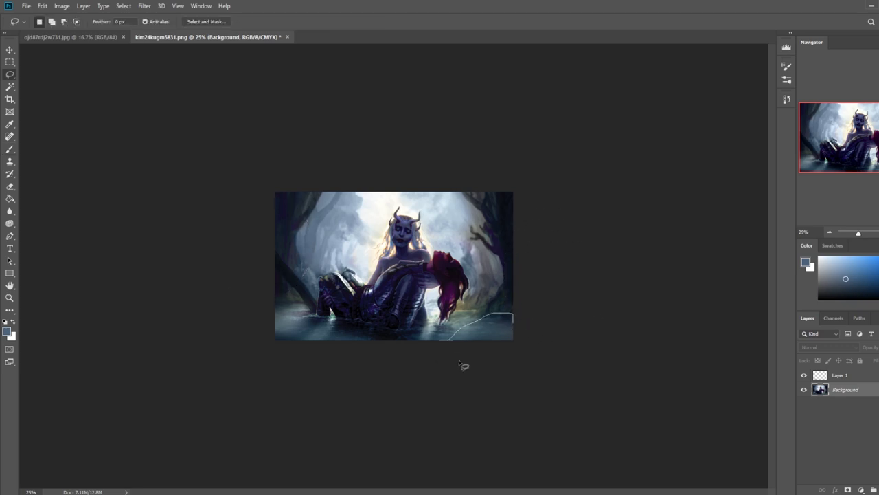
left_click_drag(525, 331, 539, 317)
key("ctrl+shift+alt+n")
key("g")
key("d")
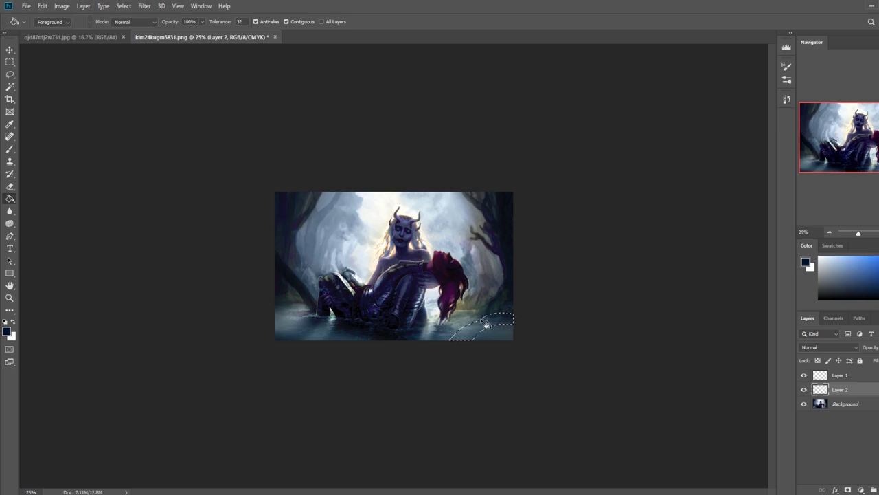
left_click(487, 326)
key("ctrl+u")
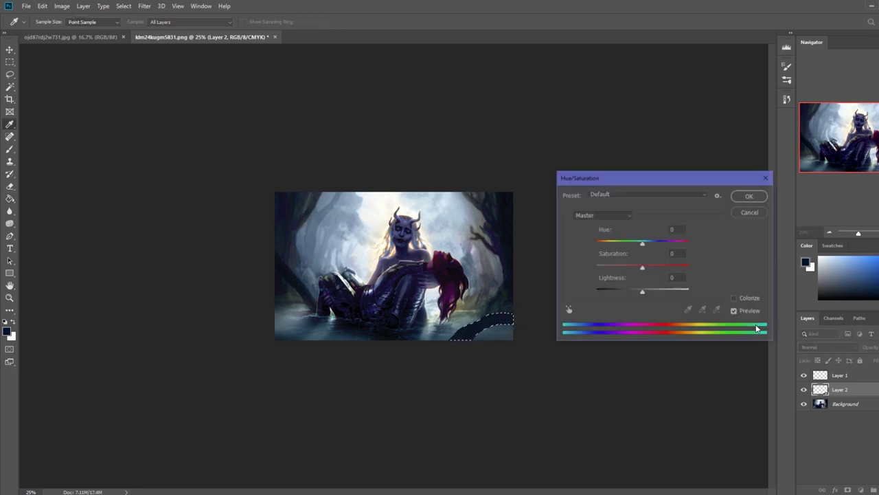
left_click_drag(643, 292, 611, 294)
left_click(759, 212)
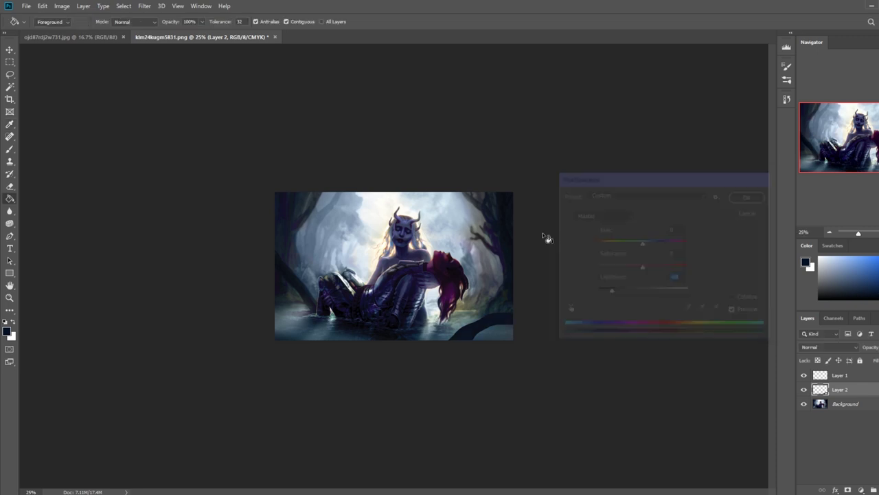
key("Delete")
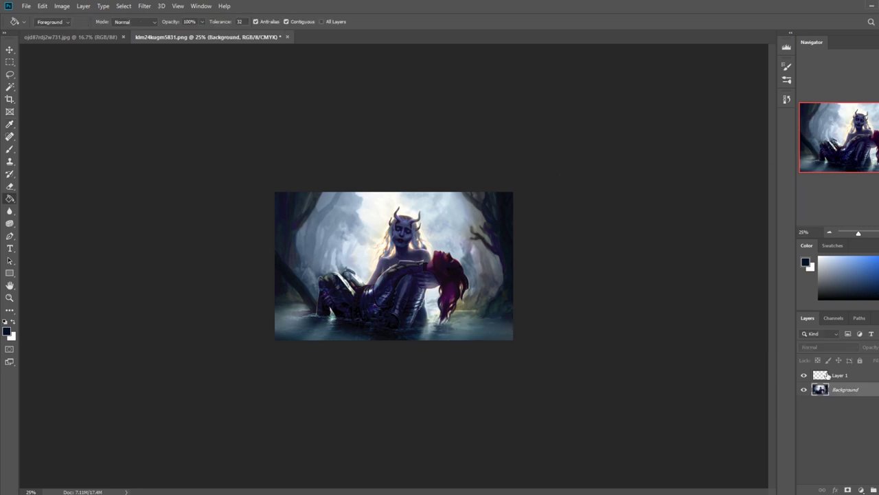
Step: Compare the painting before and after the latest edits by undoing and redoing them
key("ctrl+z")
key("ctrl+shift+z")
key("ctrl+z")
key("ctrl+shift+z")
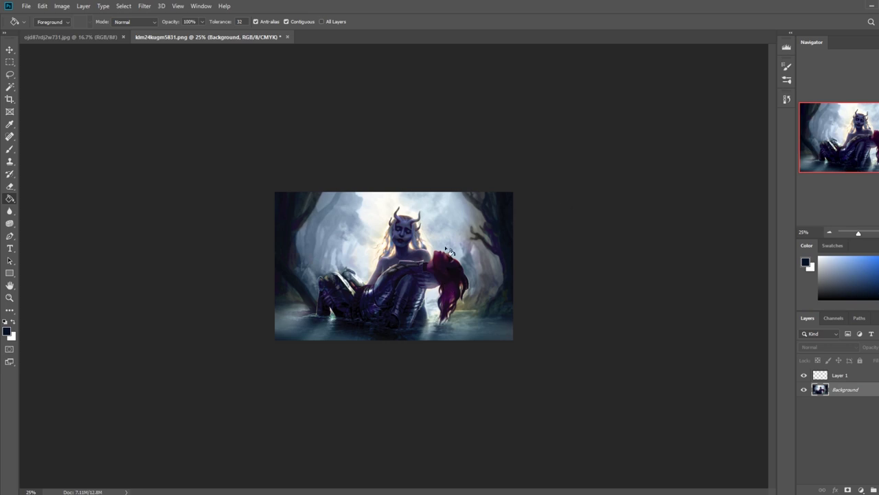
Step: Lasso the water beside the armored legs and lighten it with sampled pale mist, reducing the 30% opacity brush to 500 px
key("l")
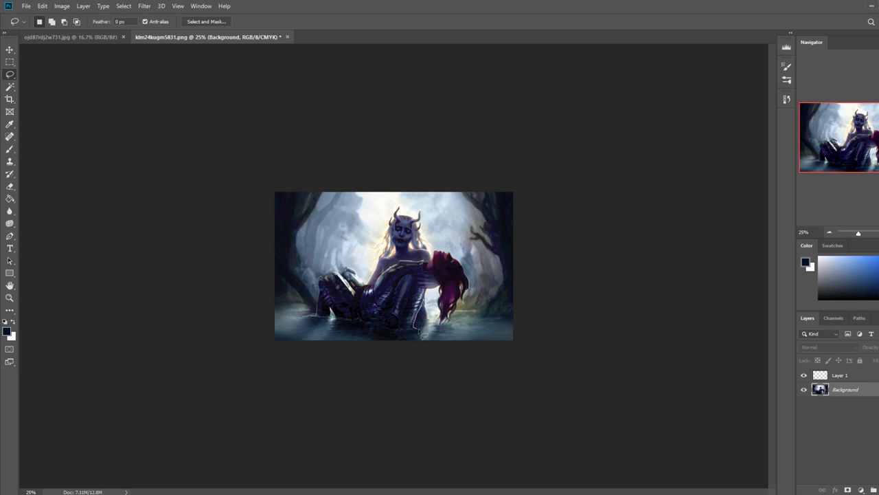
mouse_move(434, 315)
left_mouse_down()
mouse_move(393, 342)
mouse_move(397, 352)
mouse_move(440, 351)
left_mouse_up()
key("b")
left_click(420, 331, "alt")
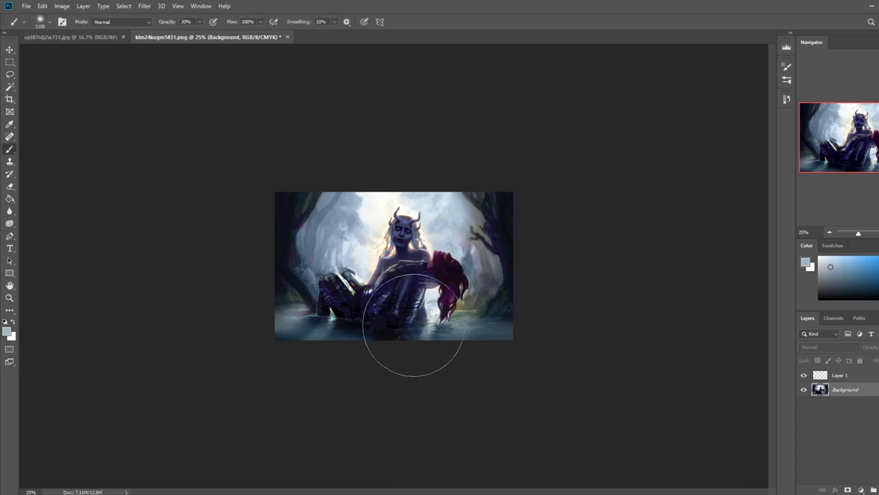
key("bracketleft")
key("bracketleft")
key("bracketleft")
key("bracketleft")
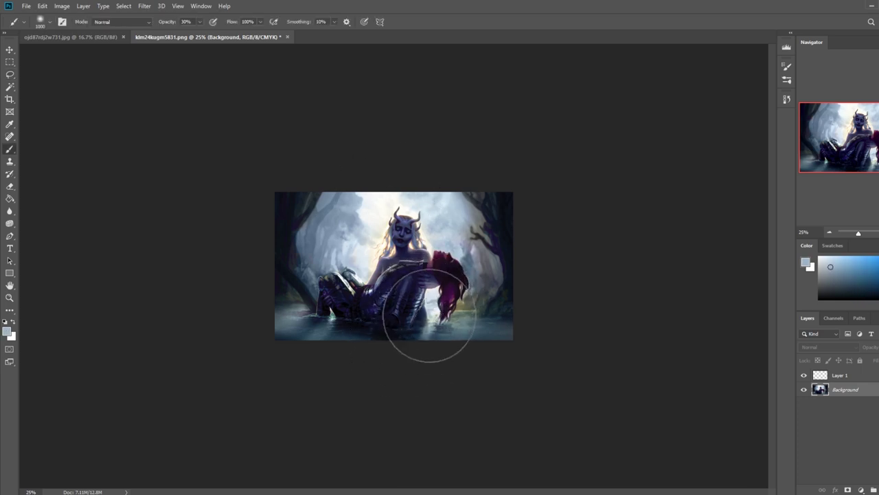
key("bracketleft")
key("bracketleft")
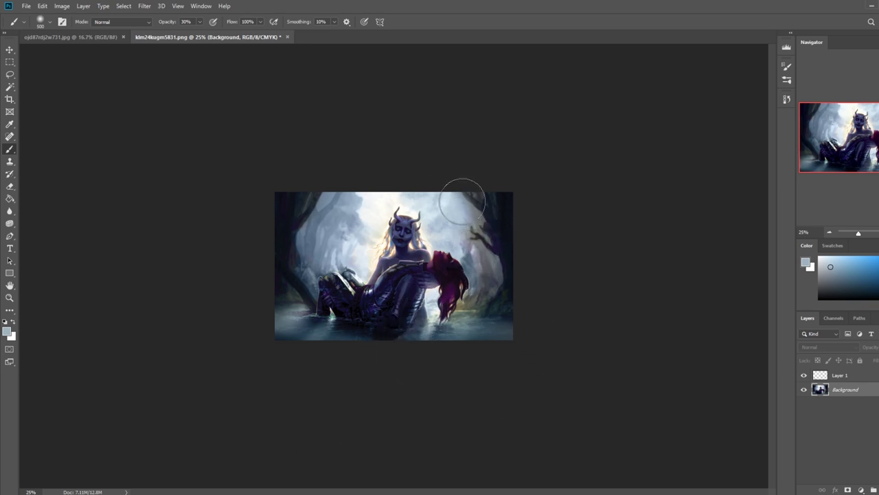
Step: Lasso the water beneath the seated figures, brush it with sampled dark teal and pale mist, and clear the selection
key("l")
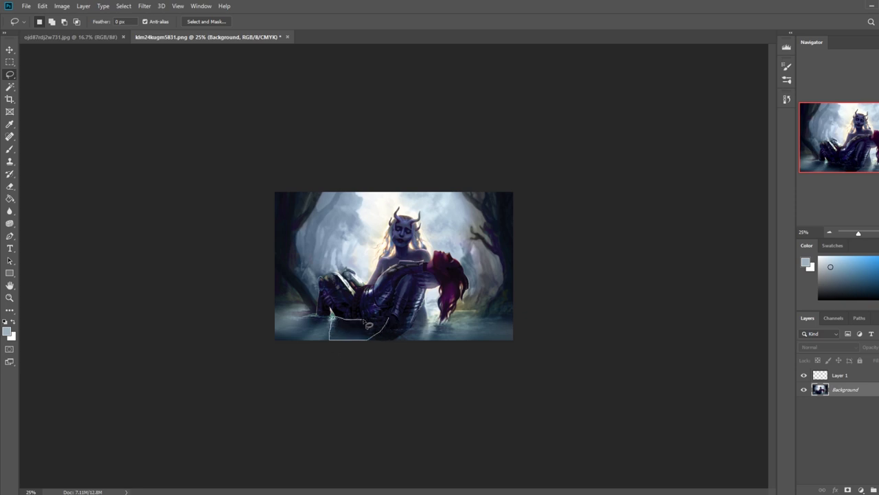
mouse_move(393, 325)
left_mouse_down()
mouse_move(411, 320)
mouse_move(400, 323)
left_mouse_up()
key("ctrl+d")
key("b")
left_click(342, 336, "alt")
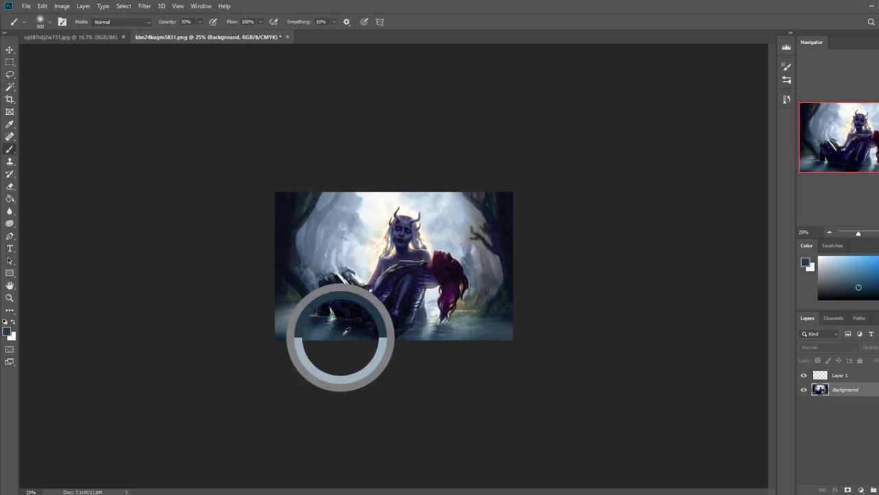
left_click_drag(374, 321, 337, 322)
left_click(369, 263, "alt")
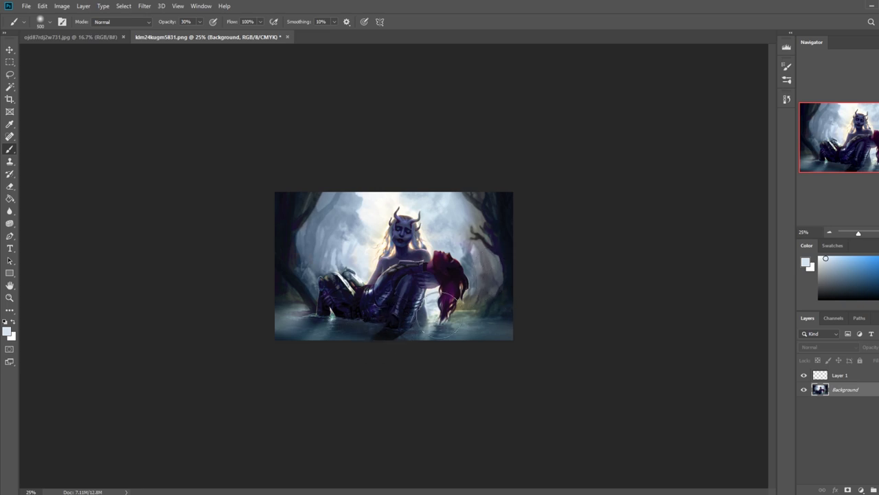
key("m")
right_click(390, 314)
left_click(390, 314)
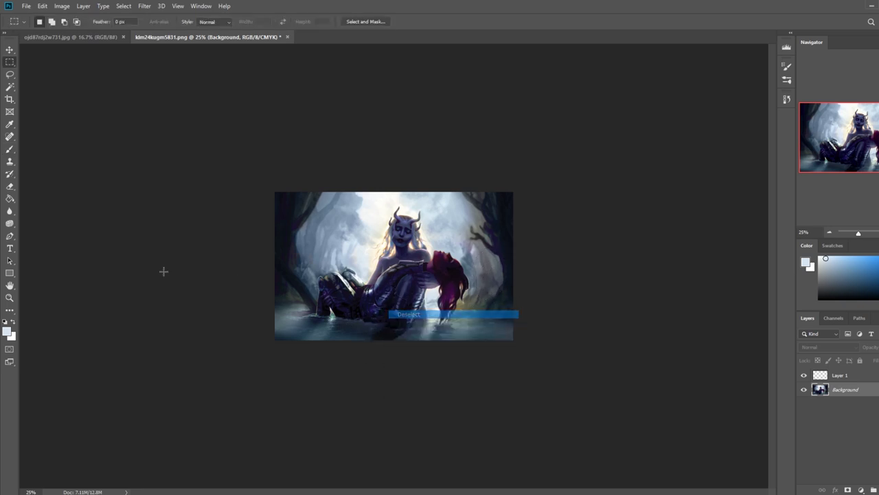
Step: Smudge the water's lower edge at 6% strength and dodge the highlights around the bright streak at 10% exposure
left_click(9, 212)
left_click(42, 221)
left_click(8, 211)
left_click(46, 228)
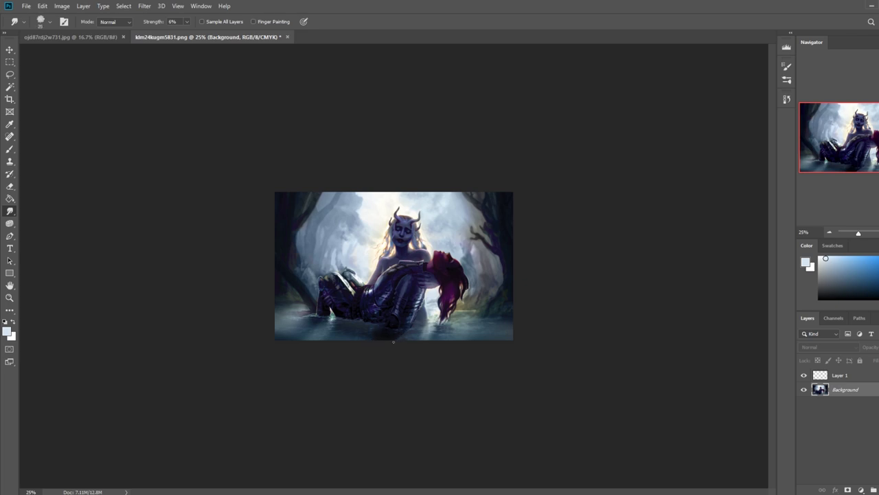
left_click(9, 224)
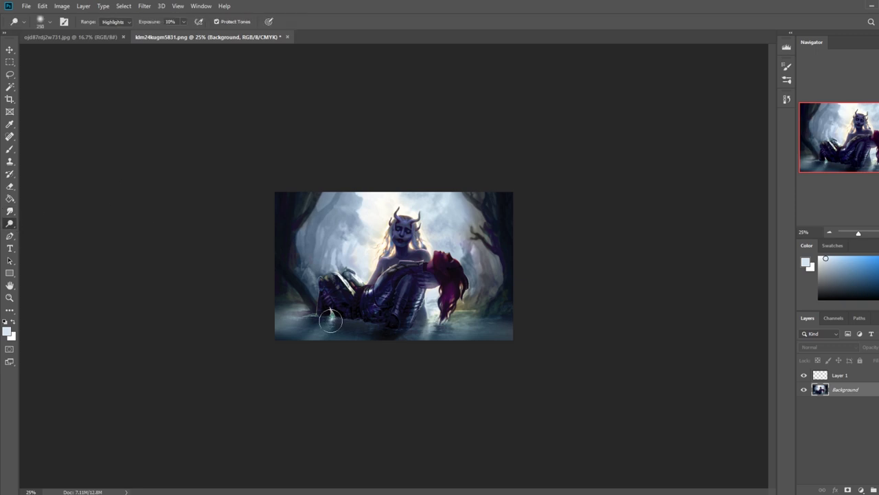
key("ctrl")
Step: Lasso the water around the streak by the armored feet, haze it with sampled pale mist, deselect, and smudge the edges
key("l")
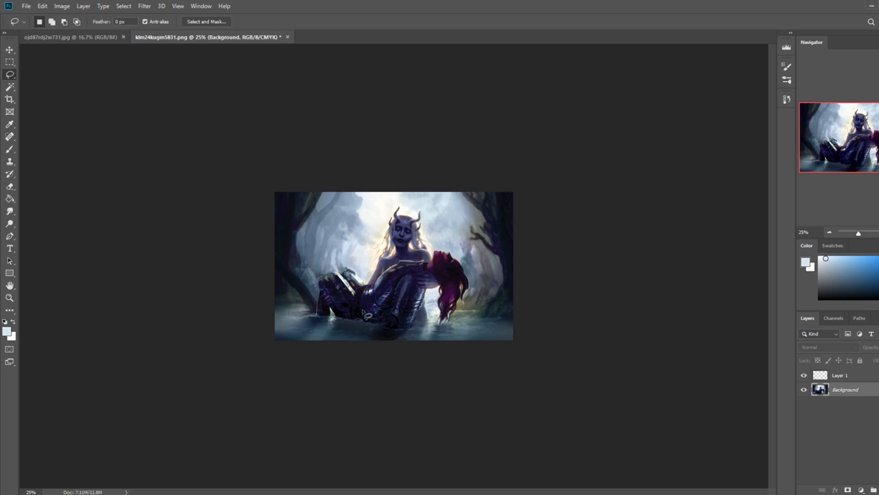
key("b")
left_click(365, 262, "alt")
left_click_drag(325, 324, 324, 322)
key("ctrl+z")
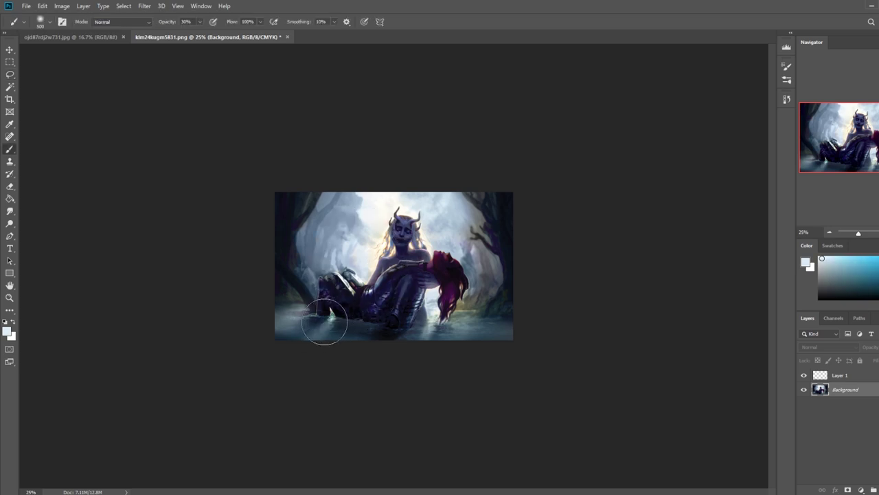
left_click(325, 322)
left_click(10, 211)
key("m")
right_click(322, 262)
left_click(336, 267)
left_click(9, 211)
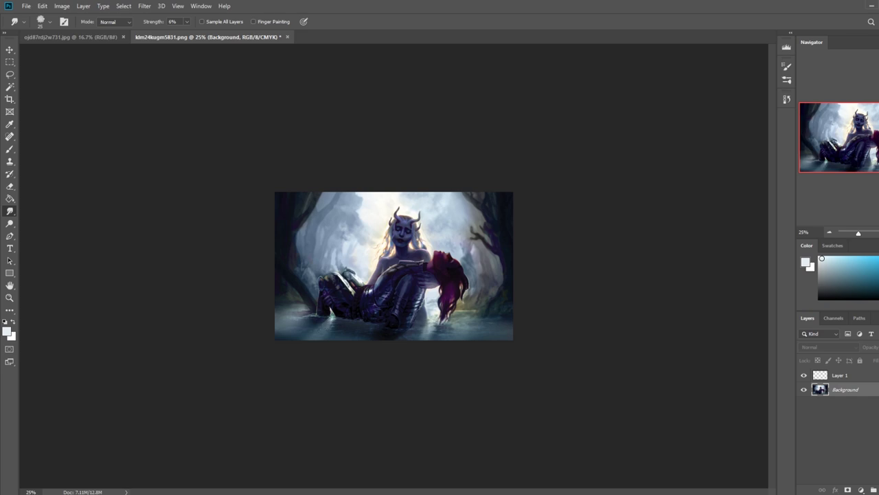
Step: Lasso the water below the red hair, brush a pale reflection into it at 500 px and 30% opacity, and deselect
key("l")
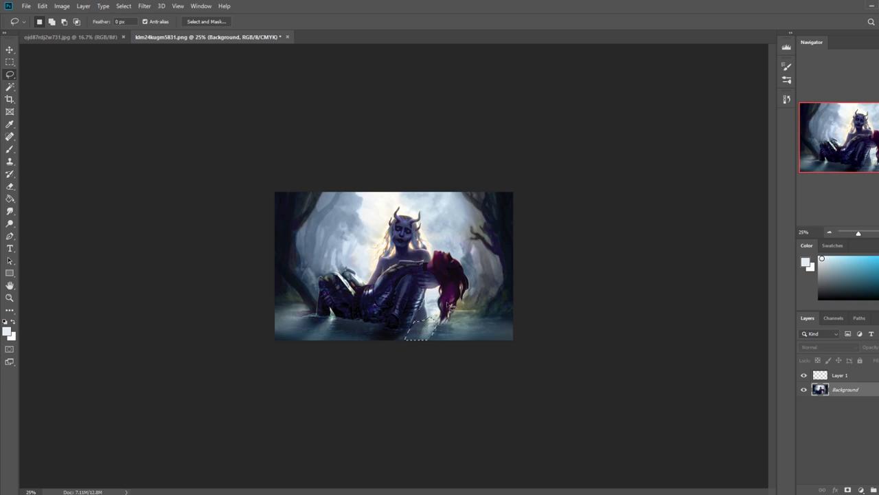
key("b")
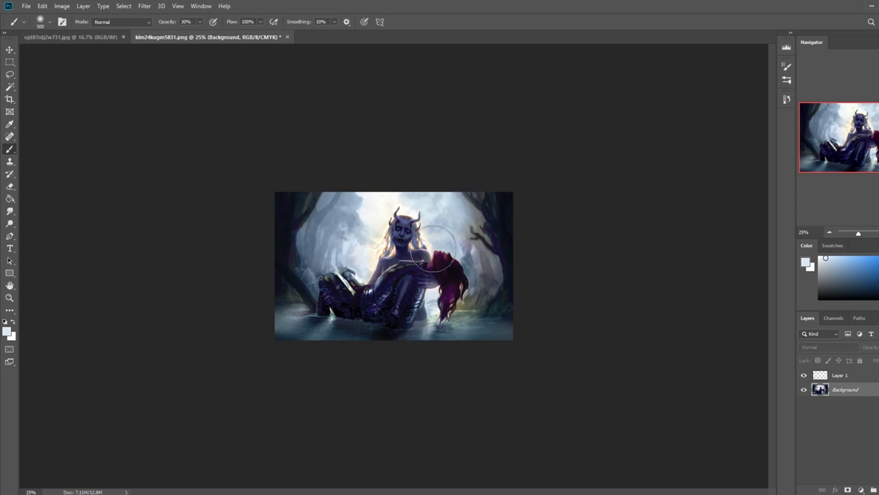
key("m")
right_click(440, 205)
left_click(466, 212)
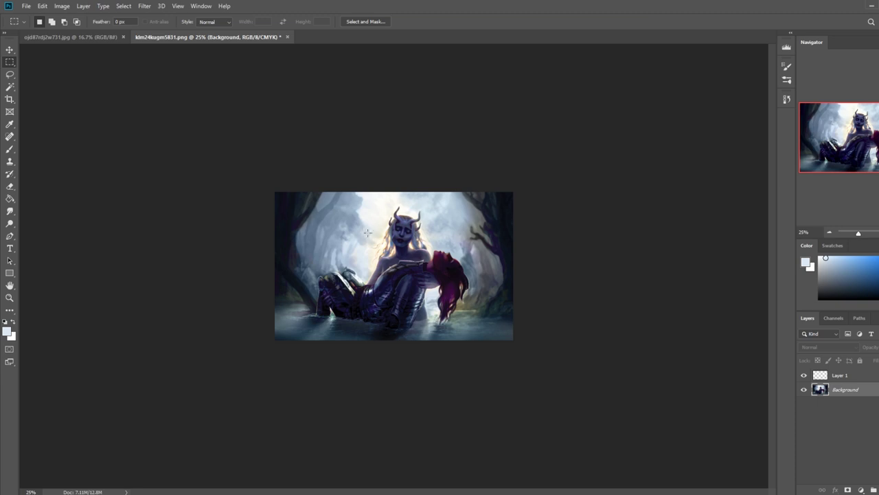
Step: Brush sampled pale lilac light over the horned woman's neck and shoulders at 30% opacity, reducing the brush size
key("z")
left_click_drag(360, 223, 449, 302)
key("b")
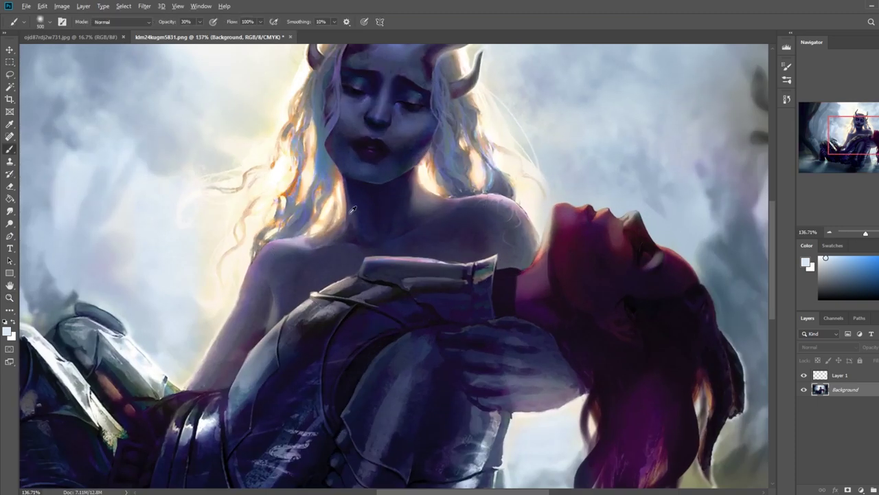
left_click(304, 240, "alt")
key("bracketleft")
key("bracketleft")
key("bracketleft")
key("bracketleft")
key("bracketleft")
key("bracketleft")
key("bracketleft")
key("bracketleft")
key("bracketleft")
key("bracketleft")
key("bracketleft")
key("bracketleft")
key("bracketleft")
key("bracketleft")
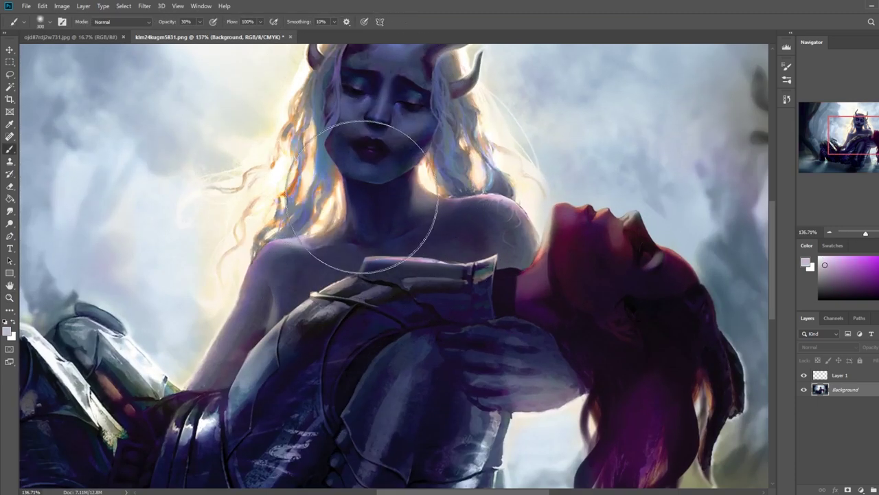
mouse_move(350, 186)
left_mouse_down()
mouse_move(363, 228)
mouse_move(371, 213)
mouse_move(419, 230)
mouse_move(465, 212)
left_mouse_up()
scroll(539, 307, "down", 5)
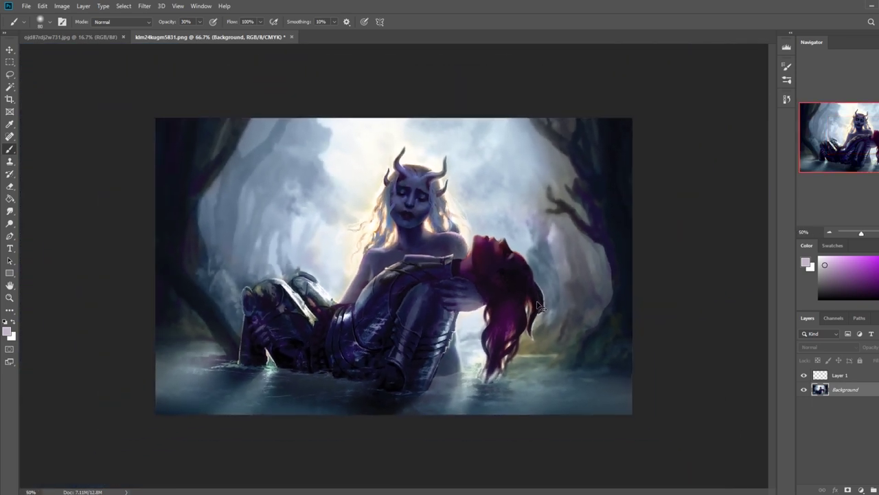
Step: Glaze the scene with near-white light sampled from the bright mist, using a 500 px brush at 30% opacity
left_click(369, 193, "alt")
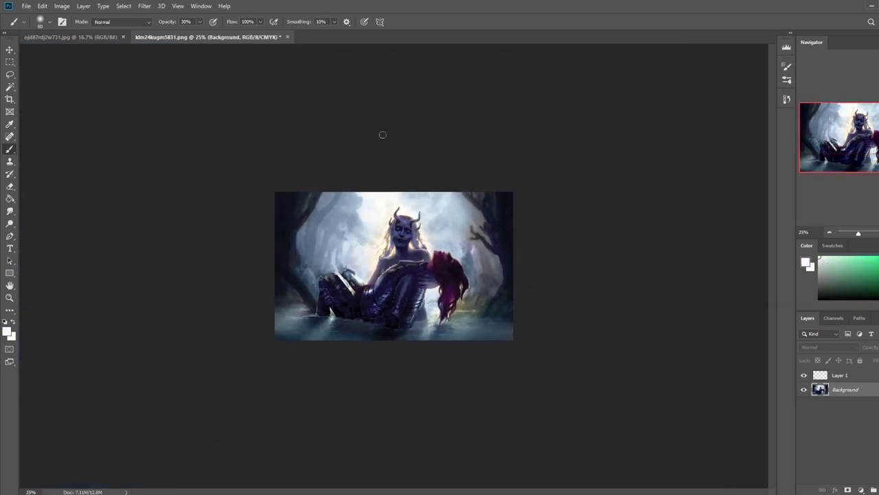
key("bracketright")
key("bracketright")
key("bracketright")
key("bracketright")
key("bracketright")
key("bracketright")
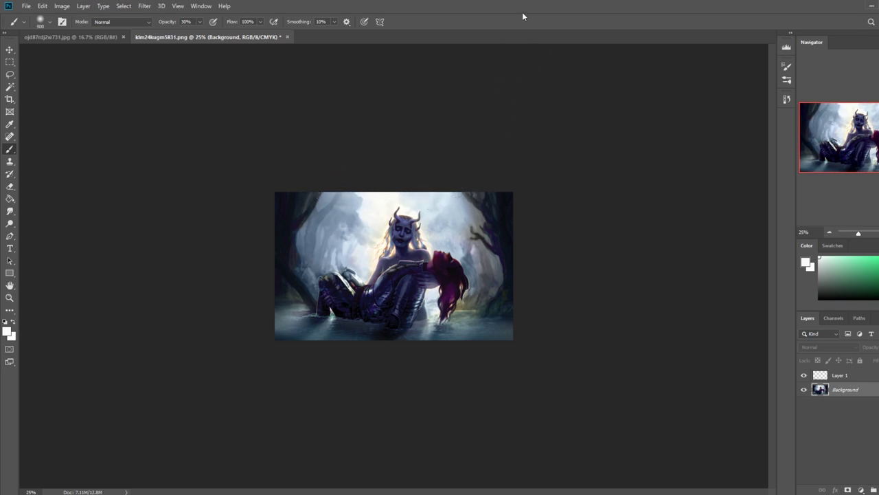
left_click(388, 191, "alt")
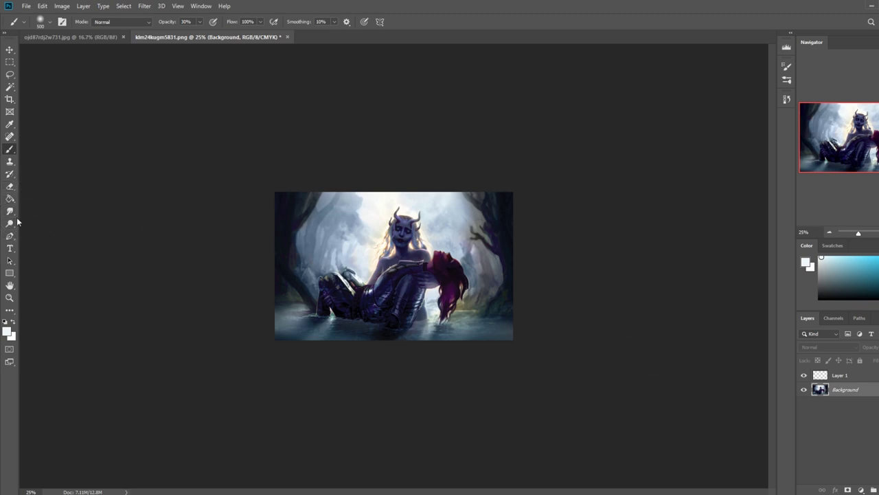
Step: Desaturate the armored figure's red face and hair with the Sponge tool at 70% flow
left_click_drag(11, 212, 44, 240)
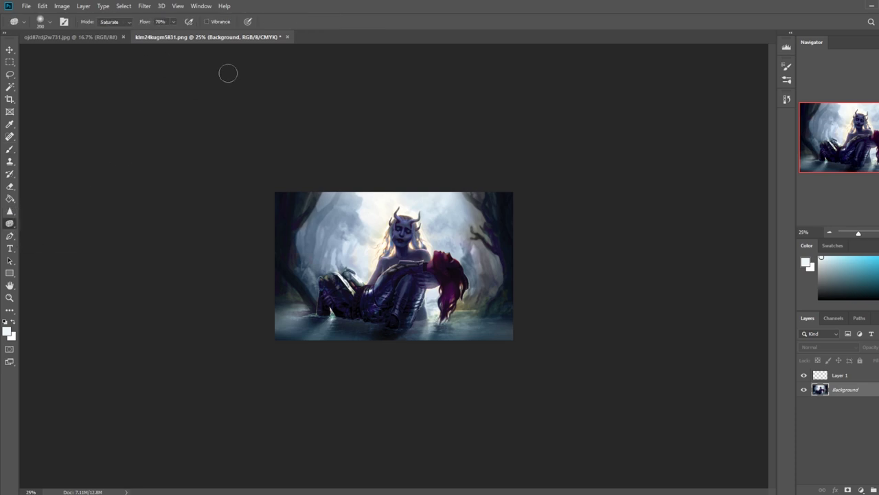
left_click(115, 25)
left_click(111, 31)
Step: Dodge the figures' highlights at 10% exposure, reducing the brush to 30 px for the small accents
right_click(9, 225)
left_click(35, 224)
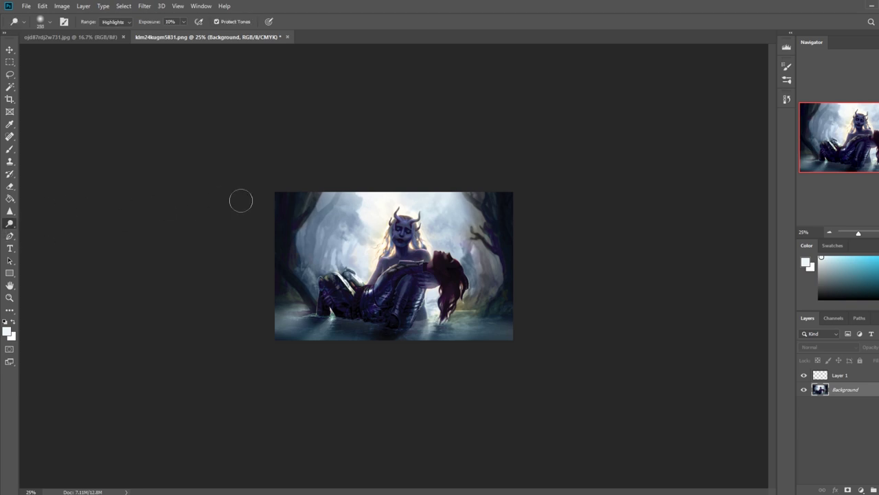
key("bracketleft")
key("bracketleft")
key("bracketleft")
key("bracketleft")
Step: Compare the painting with and without the latest dodge strokes in the history, restoring all of them
left_click(787, 100)
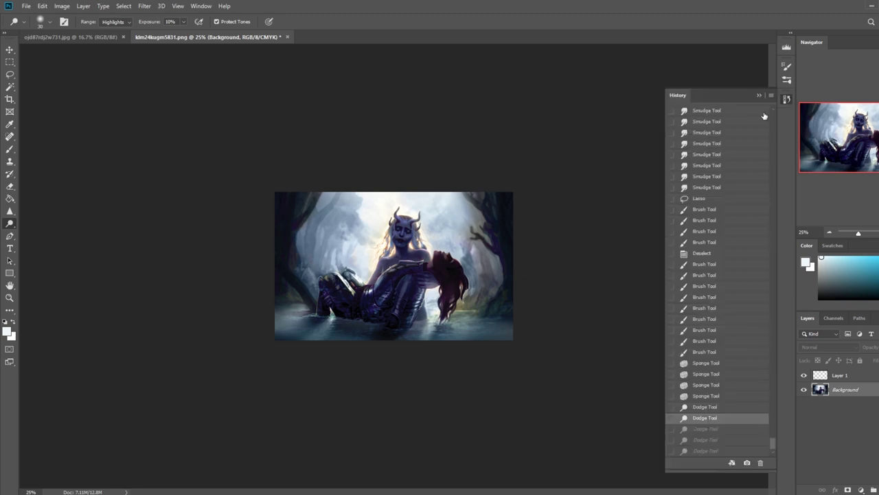
key("ctrl+shift+z")
key("ctrl+shift+z")
key("ctrl+shift+z")
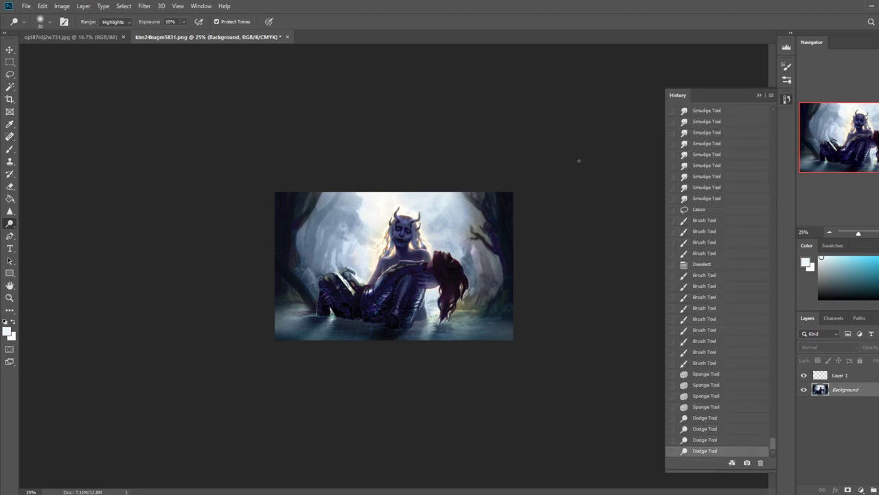
left_click(759, 96)
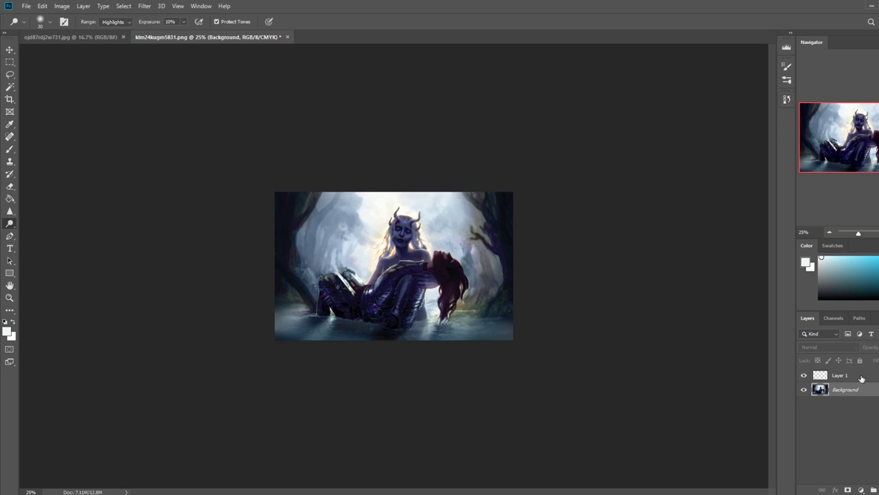
Step: Brush sampled white light over the armor and the horned woman's shoulder on a new layer at 30% opacity
key("ctrl+shift+alt+n")
key("b")
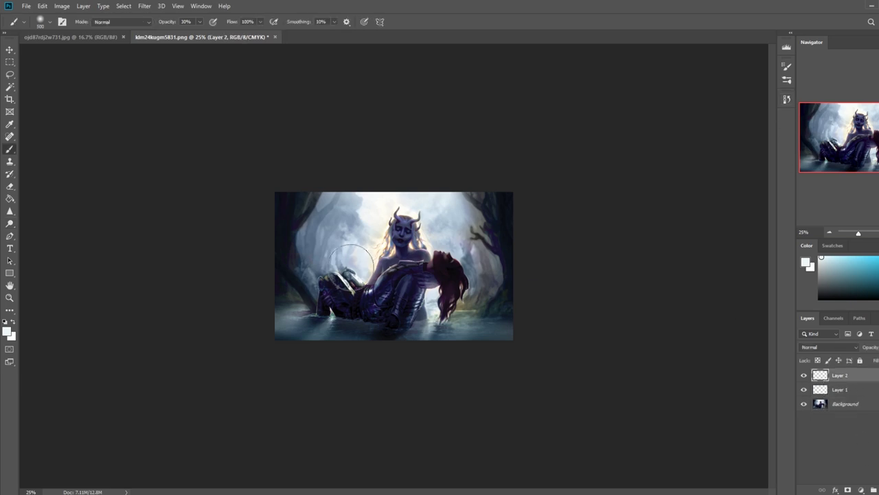
left_click(340, 278, "alt")
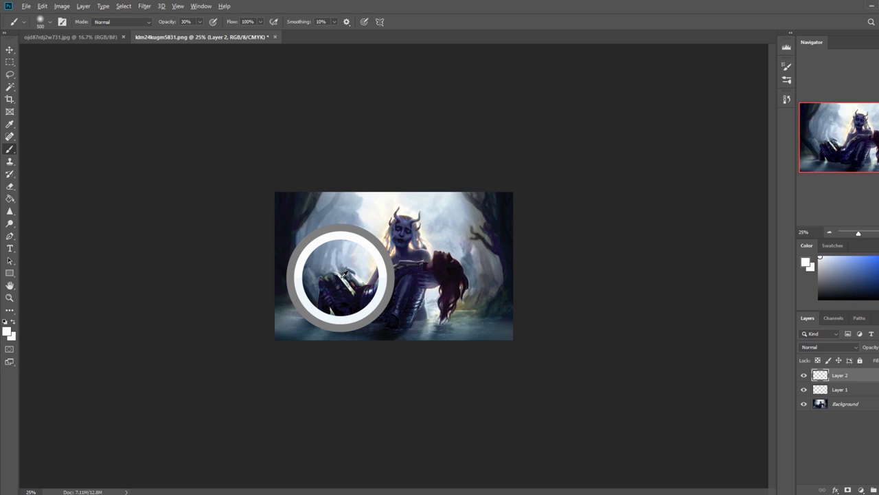
key("bracketright")
key("bracketleft")
key("bracketleft")
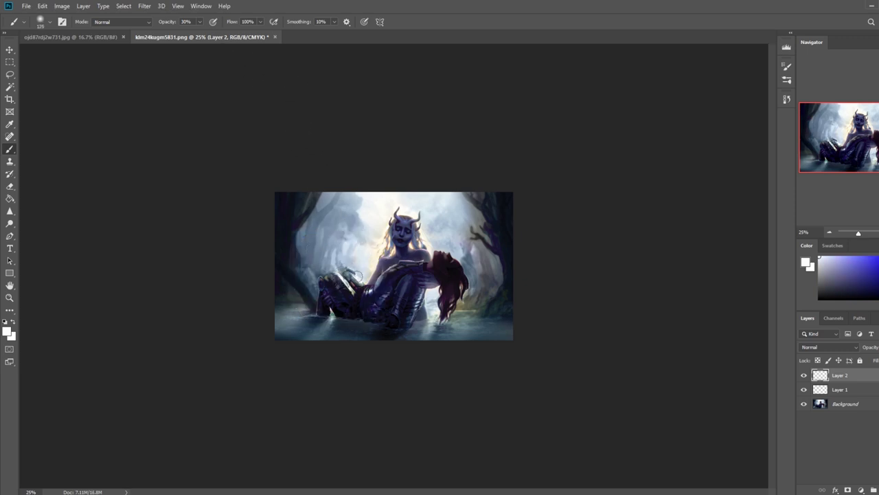
key("bracketright")
key("bracketright")
key("bracketright")
key("bracketright")
key("bracketright")
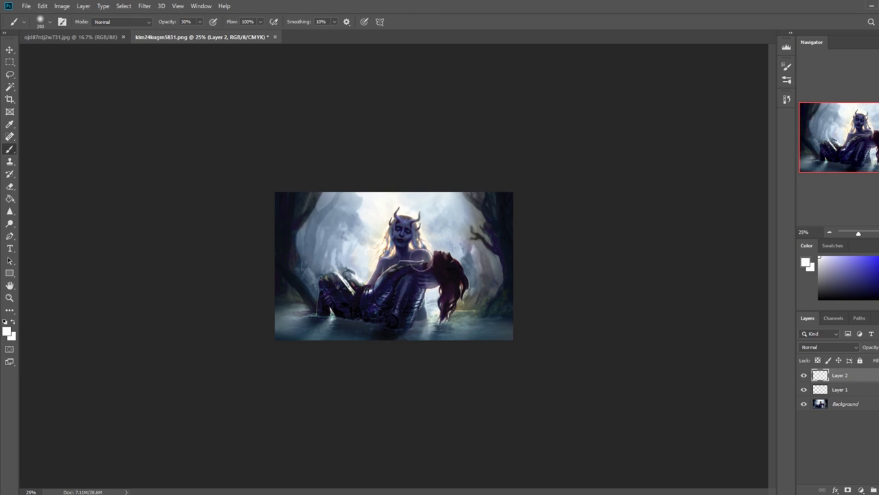
key("bracketright")
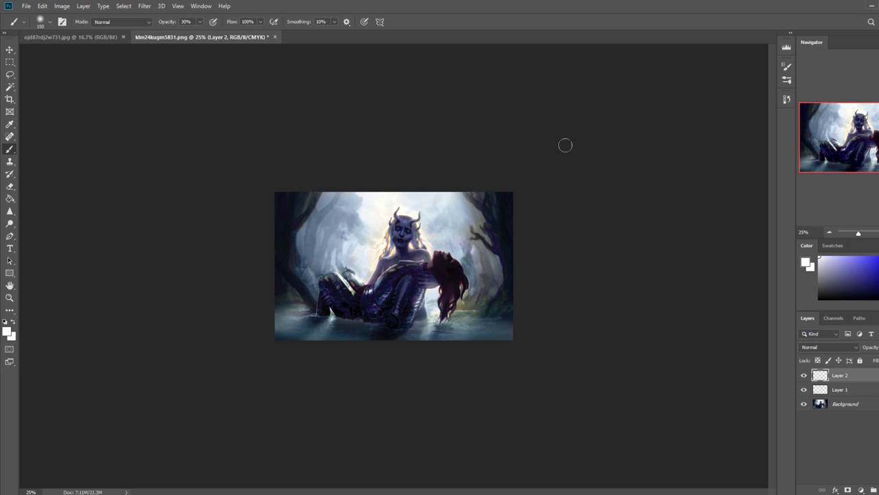
Step: Undo the sampled navy stroke and brush warm cream light sampled beside the woman's hair near the raised armor
left_click(318, 319, "alt")
key("ctrl+z")
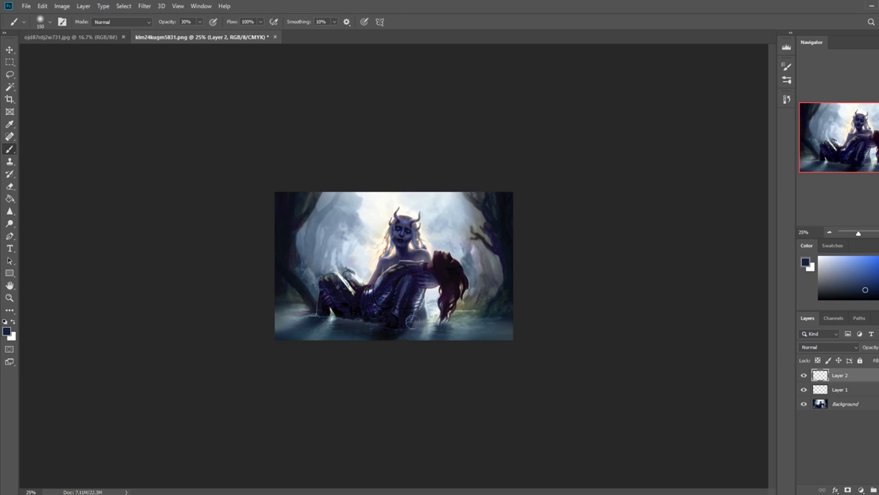
left_click(375, 254, "alt")
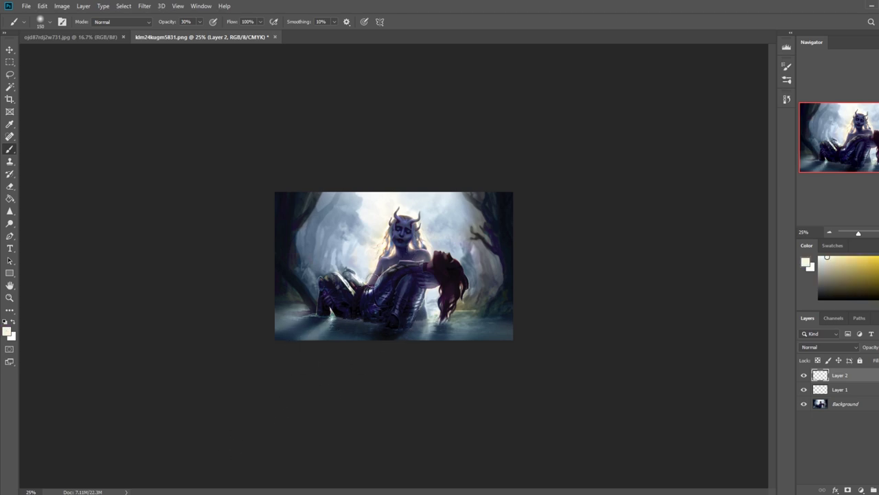
Step: Set the brush opacity to 11% and brush the water along the painting's lower edge, sampling slate blue from it
left_click(199, 22)
left_click(192, 33)
left_click(291, 353)
left_click(453, 330, "alt")
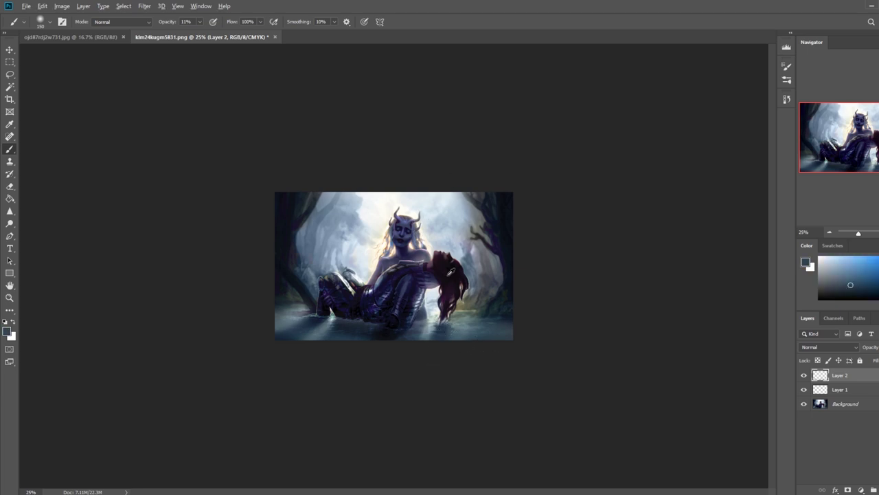
Step: Brush sampled dark navy over the water below the hanging hair in Darken mode at 40% opacity
left_click(319, 313, "alt")
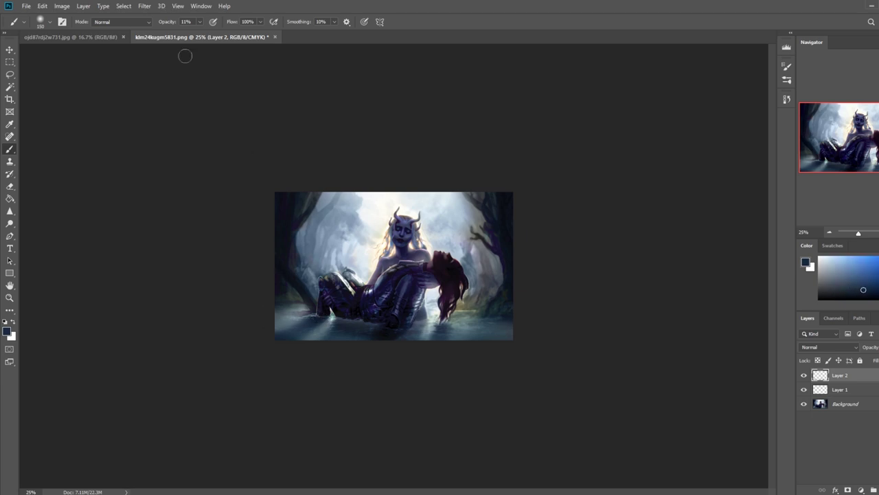
left_click(120, 21)
left_click(114, 56)
left_click(198, 21)
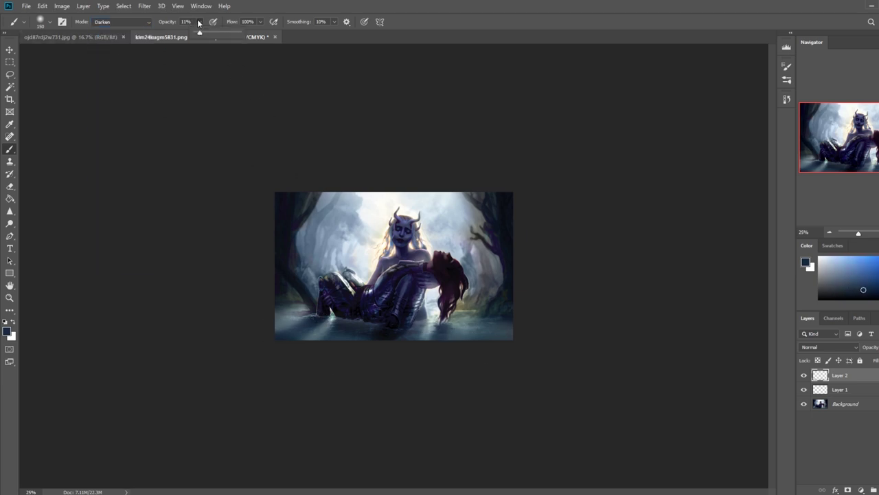
left_click(447, 339)
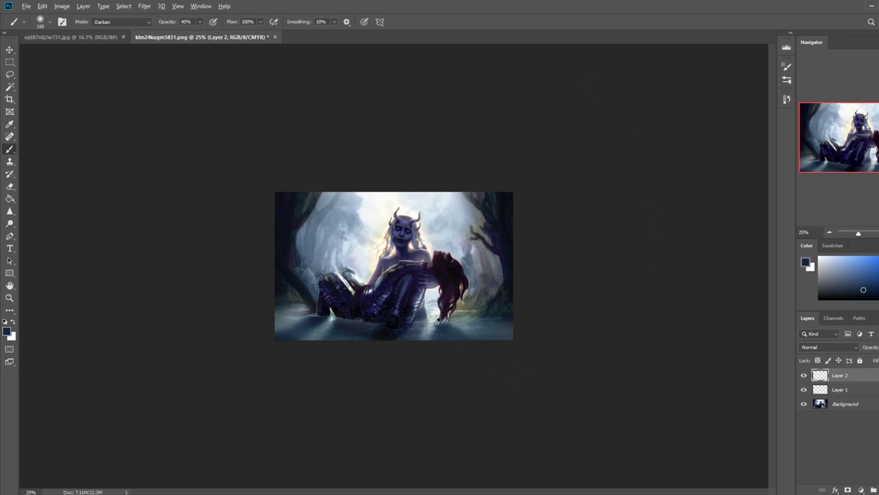
Step: Darken the water around the hair tips with sampled gray-green tones at 67% opacity and flatten the image
left_click(436, 321, "alt")
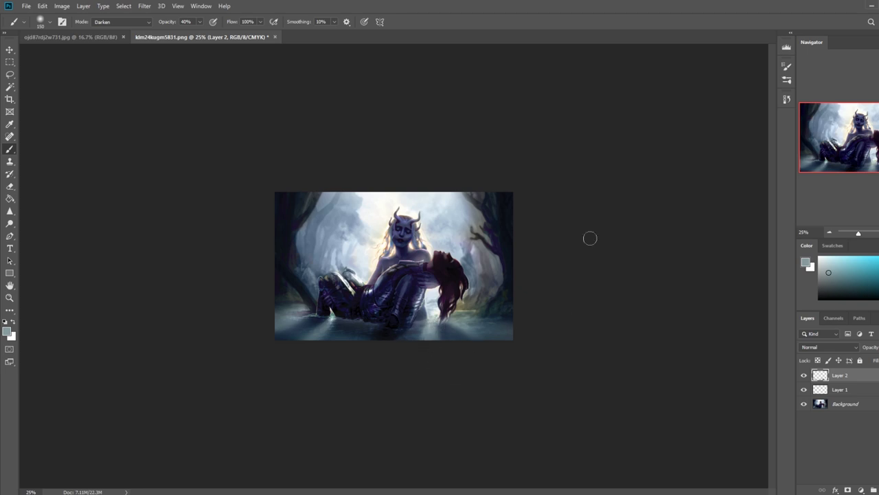
left_click(199, 22)
left_click(448, 326)
left_click(467, 312, "alt")
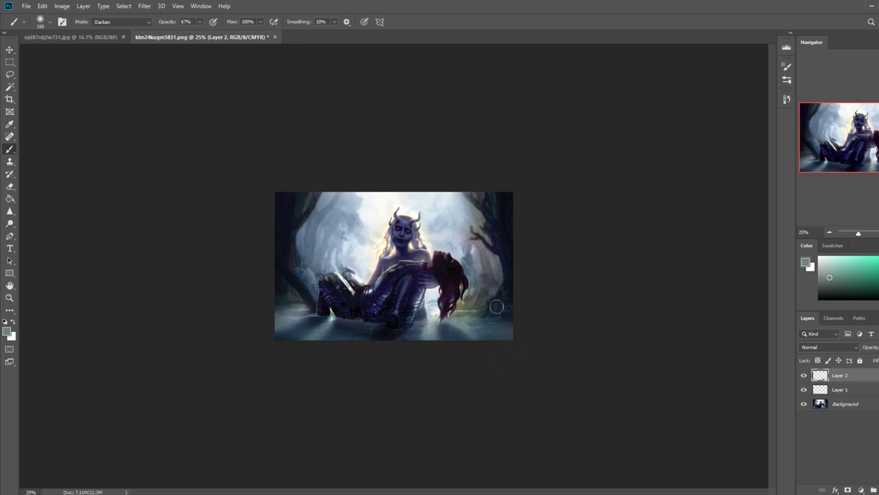
right_click(856, 379)
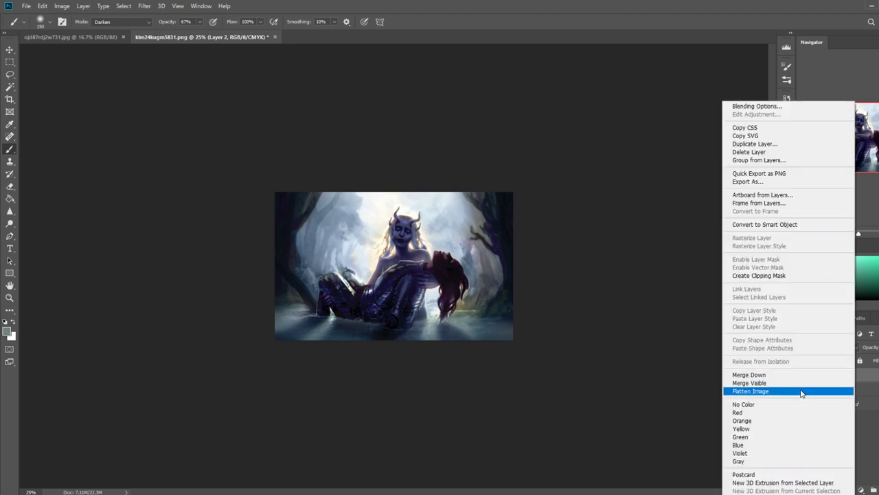
left_click(746, 390)
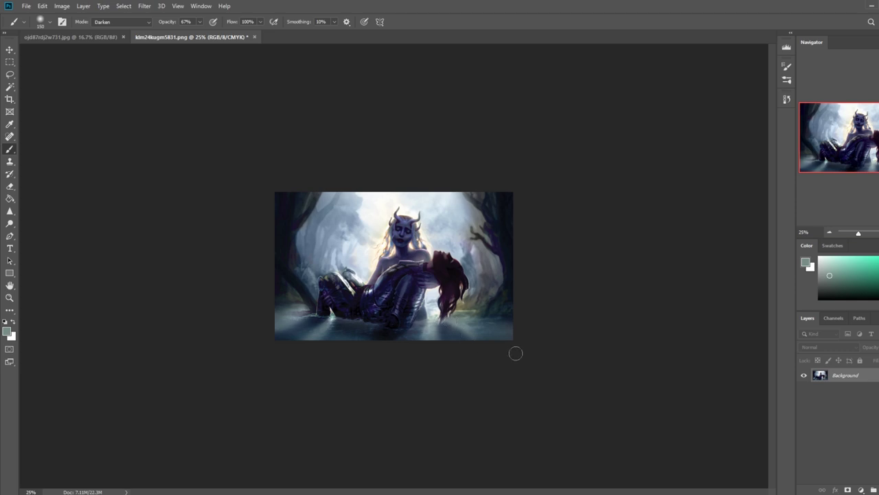
Step: Brush the water below the hair in Normal mode at 83% opacity, then at 37% for softer blending
left_click(139, 24)
left_click(117, 23)
left_click(199, 22)
left_click_drag(450, 328, 459, 332)
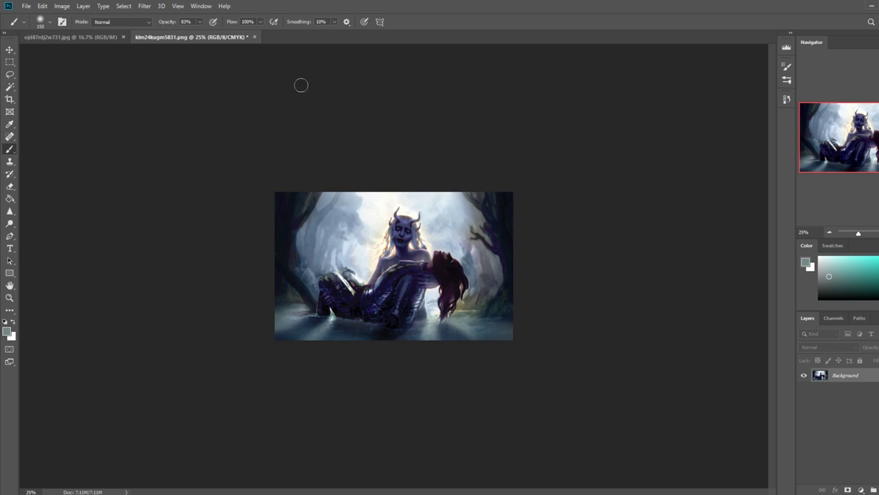
left_click(200, 22)
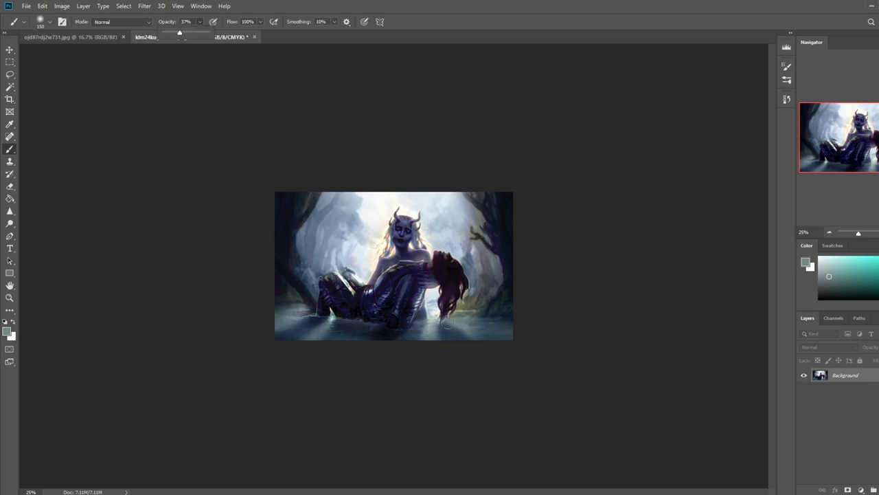
left_click(465, 334, "alt")
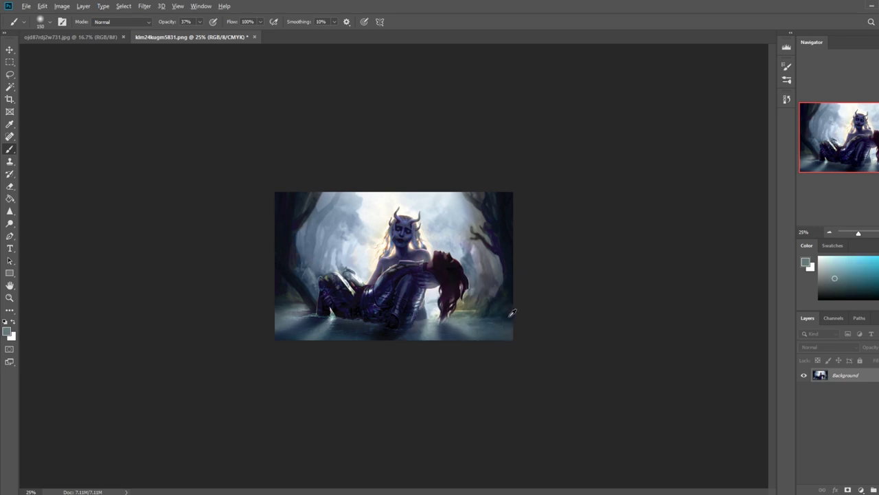
Step: Brush sampled near-black blue along the painting's lower right corner and edge, enlarging the brush to 500 px
left_click(512, 313, "alt")
key("bracketright")
key("bracketright")
key("bracketright")
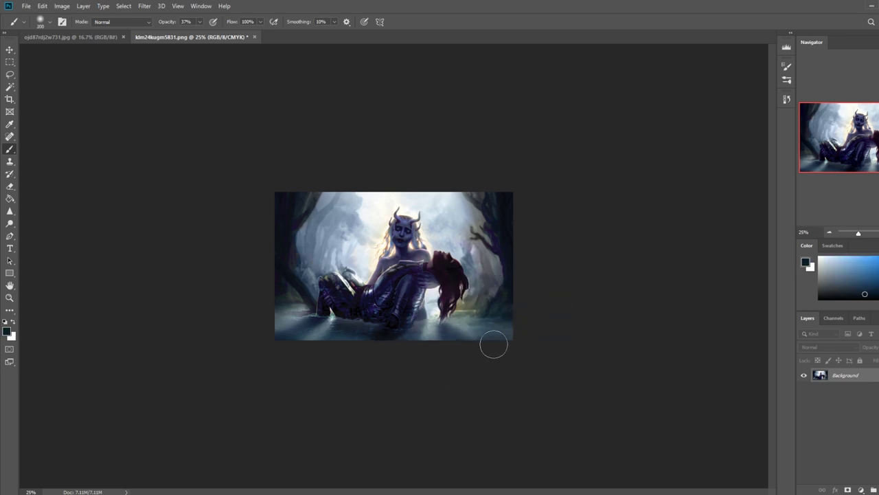
key("bracketright")
key("bracketright")
key("bracketright")
key("bracketright")
key("bracketright")
key("bracketright")
key("bracketright")
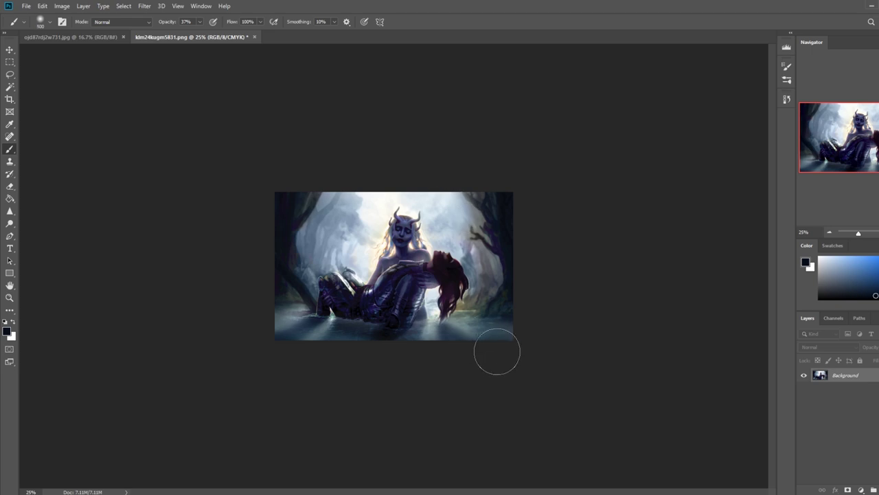
key("bracketleft")
key("bracketleft")
key("bracketleft")
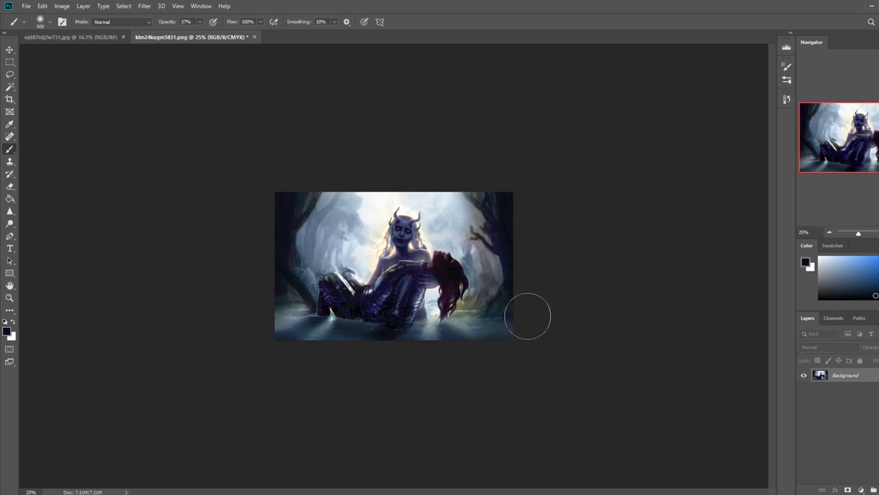
Step: Brush sampled near-white light over the misty background at 37% opacity and switch the brush to Color mode
left_click(354, 199, "alt")
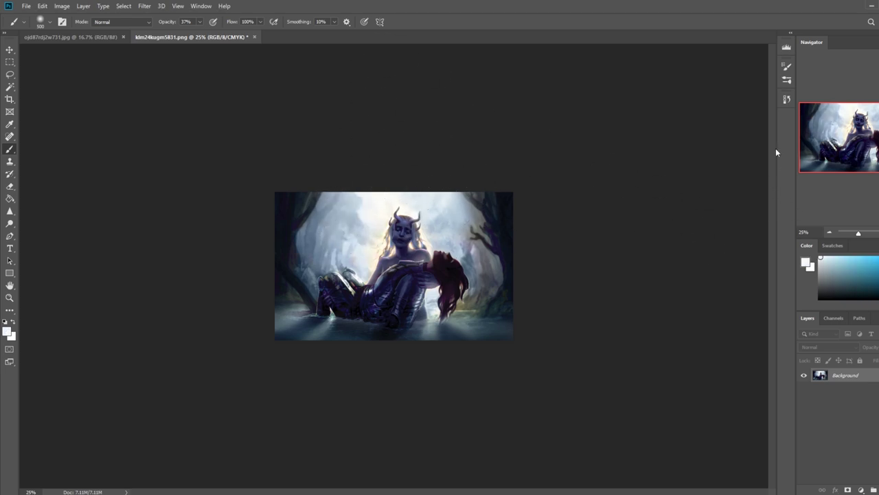
left_click(369, 201, "alt")
left_click(120, 21)
left_click(113, 261)
Step: Dodge the highlights on the bent knee's armor at 10% exposure with an enlarged brush
left_click(9, 223)
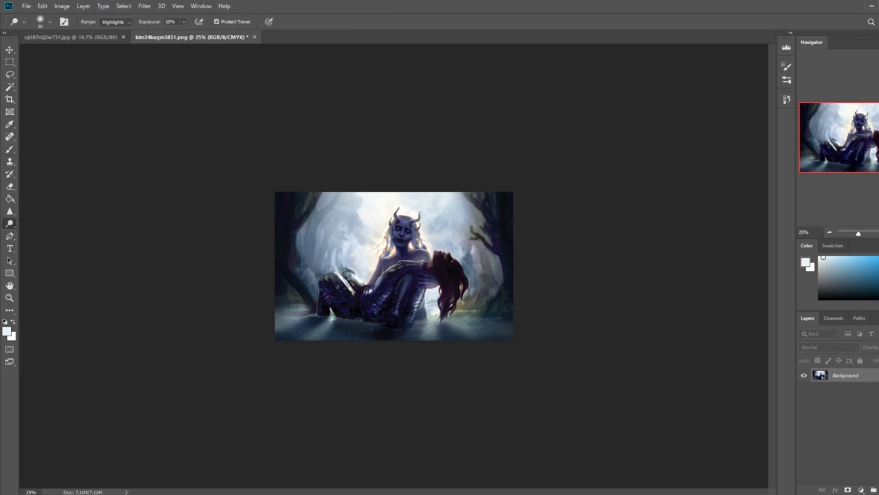
key("bracketright")
key("bracketright")
key("bracketright")
key("bracketright")
key("bracketright")
key("bracketright")
mouse_move(412, 276)
left_mouse_down()
mouse_move(402, 286)
mouse_move(416, 281)
left_mouse_up()
Step: Dodge the leg armor's midtones at 33% exposure with a 200 px brush
left_click(125, 24)
left_click(113, 38)
left_click(184, 23)
left_click(194, 32)
key("bracketleft")
key("bracketleft")
key("bracketright")
key("bracketright")
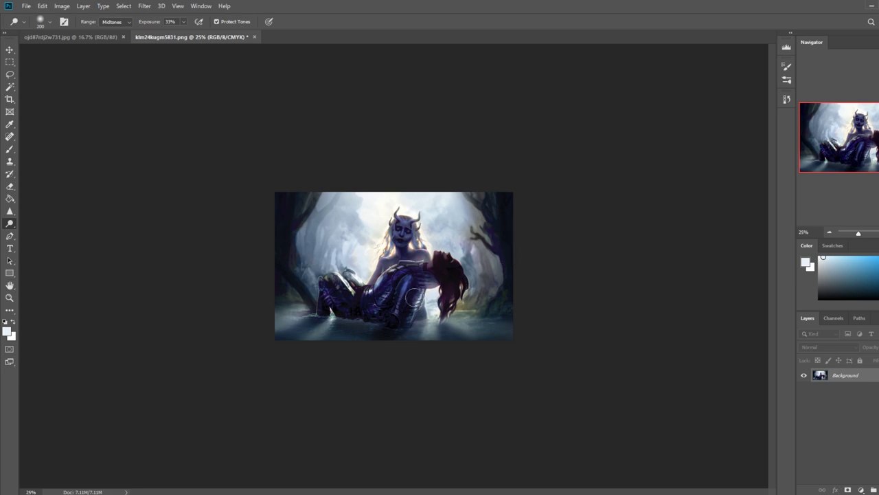
Step: Select the outer edges of the layered leg armor plates with the Lasso, adding each plate to the selection
key("z")
mouse_move(404, 275)
left_mouse_down()
mouse_move(435, 320)
mouse_move(441, 315)
left_mouse_up()
key("l")
mouse_move(416, 260)
left_mouse_down()
mouse_move(418, 270)
mouse_move(371, 282)
mouse_move(406, 242)
mouse_move(424, 242)
mouse_move(375, 244)
mouse_move(410, 159)
mouse_move(433, 237)
left_mouse_up()
mouse_move(396, 282)
left_mouse_down()
mouse_move(352, 296)
mouse_move(353, 308)
mouse_move(413, 321)
mouse_move(411, 279)
left_mouse_up()
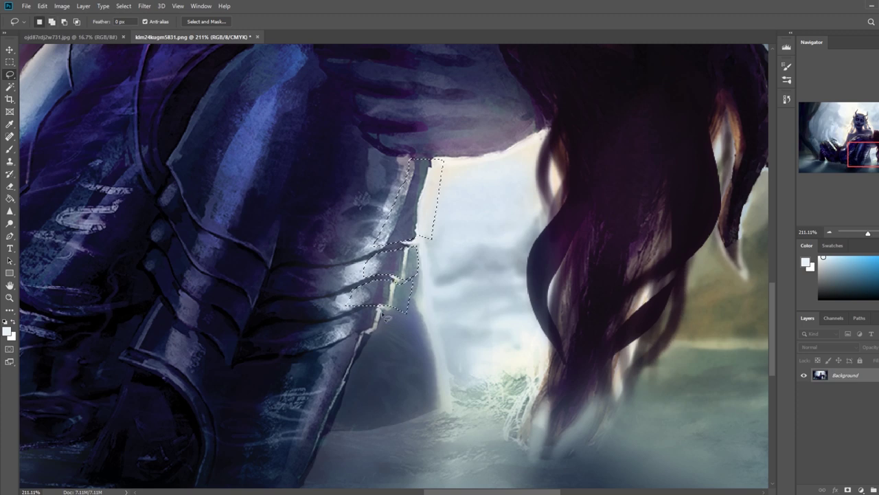
mouse_move(387, 313)
left_mouse_down()
mouse_move(347, 323)
mouse_move(375, 335)
mouse_move(409, 306)
left_mouse_up()
scroll(482, 314, "down", 3)
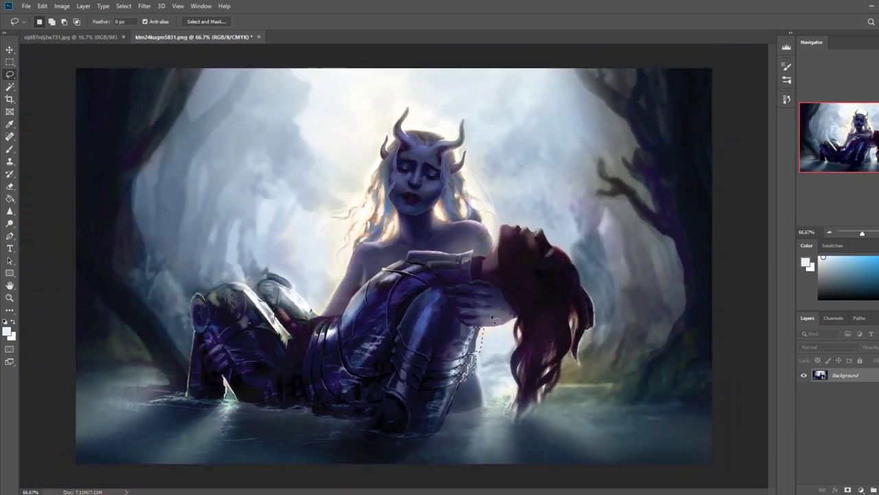
Step: Set the brush to Lighten mode at 70% opacity and try sampled tones over the selected armor plates
key("b")
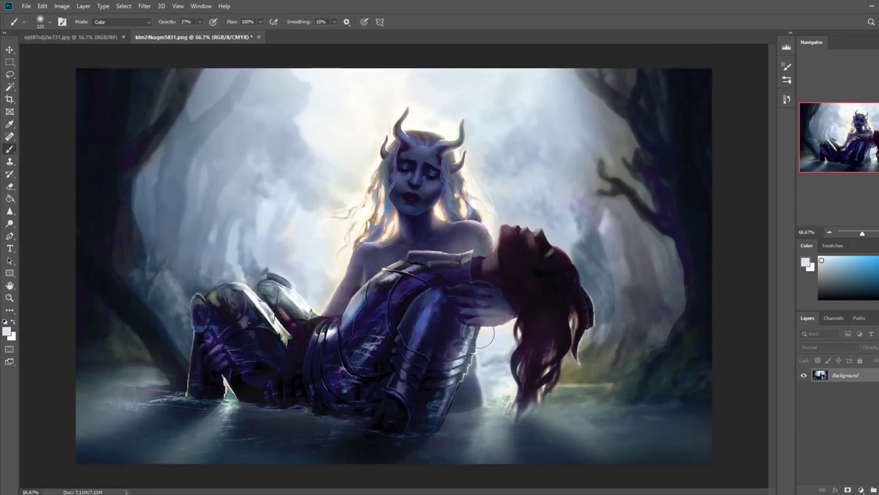
left_click(116, 22)
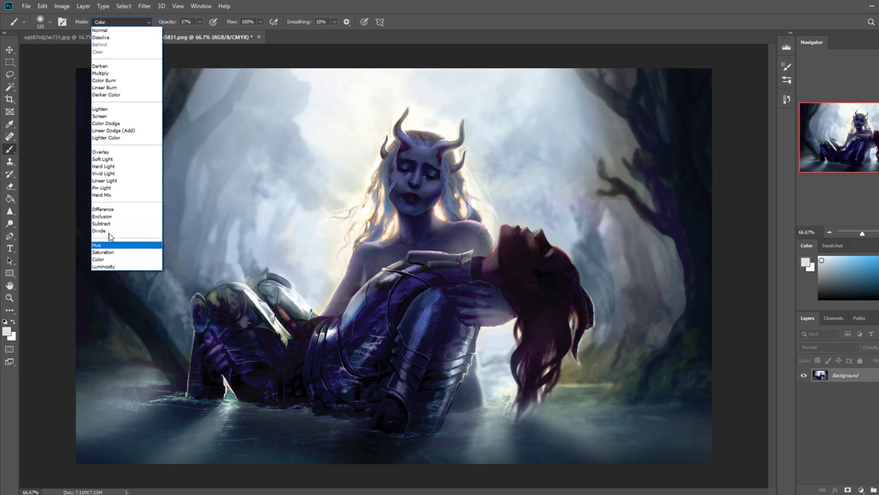
left_click(109, 109)
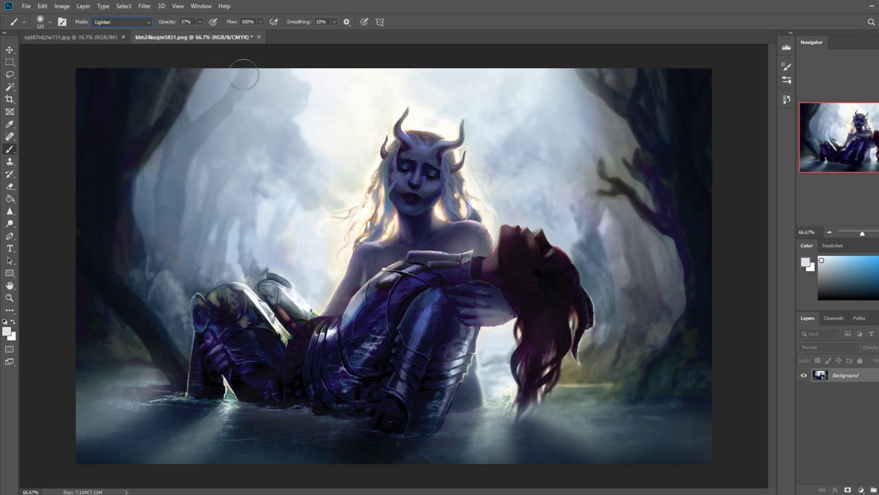
key("ctrl+minus")
key("ctrl+minus")
left_click_drag(201, 30, 216, 32)
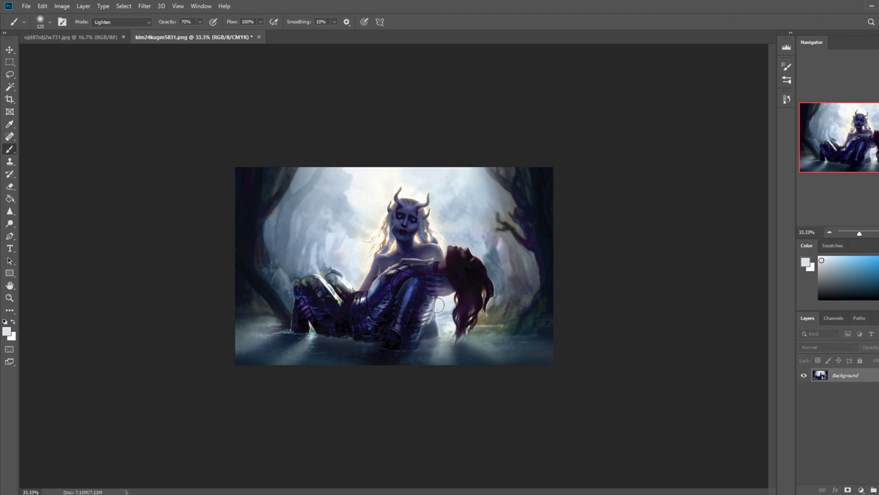
left_click(432, 324, "alt")
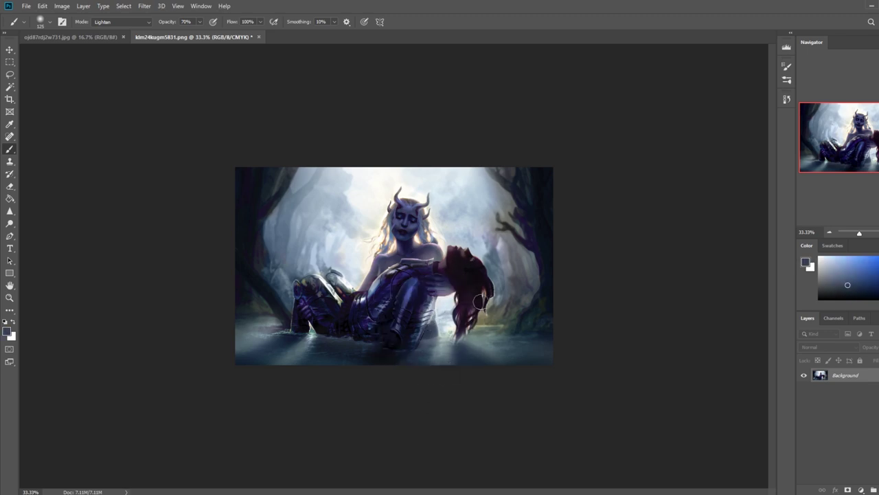
Step: Undo the lightening and subtract the areas beyond the lower plates' outer edges from the armor selection
key("z")
left_click_drag(427, 324, 451, 325)
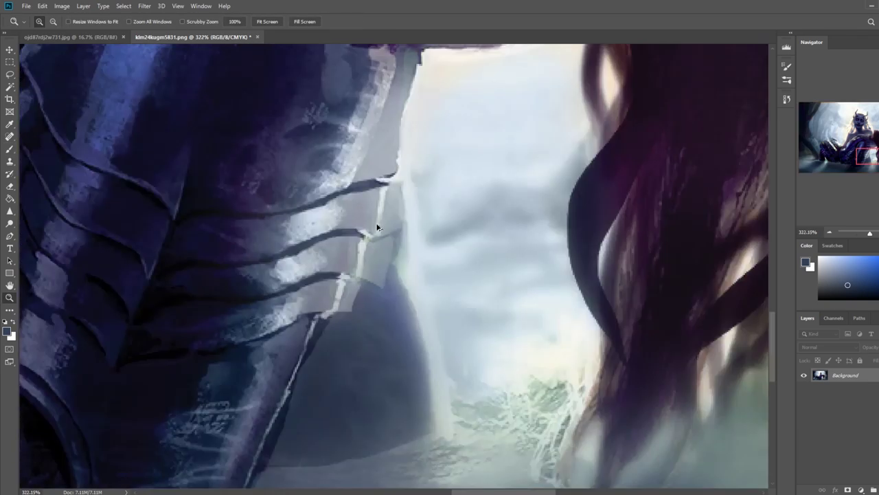
key("ctrl+h")
key("l")
left_click_drag(394, 183, 379, 242)
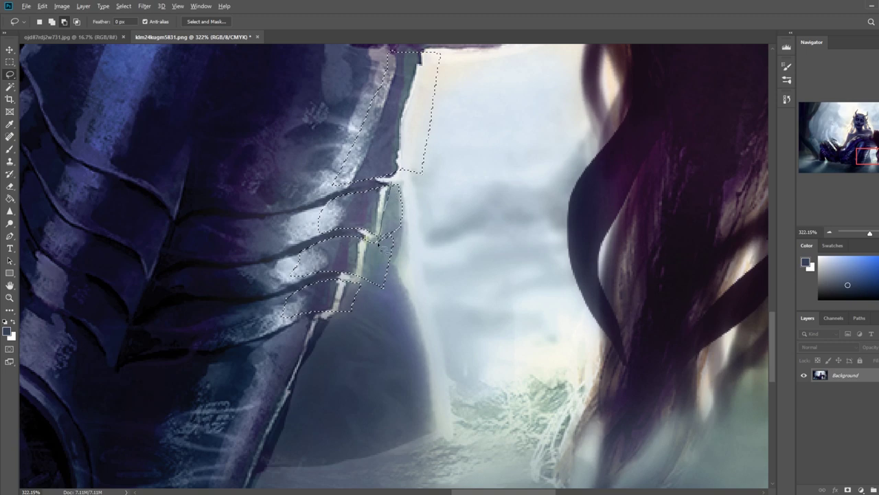
mouse_move(365, 276)
left_mouse_down()
mouse_move(428, 213)
mouse_move(432, 255)
left_mouse_up()
key("ctrl+minus")
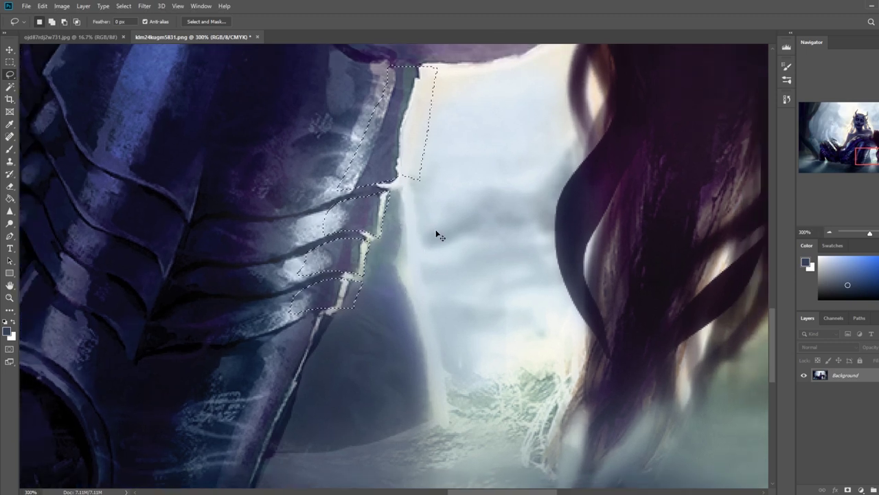
Step: Brush sampled near-white light over the selected armor plate edges in Lighten mode and deselect
key("ctrl+0")
key("b")
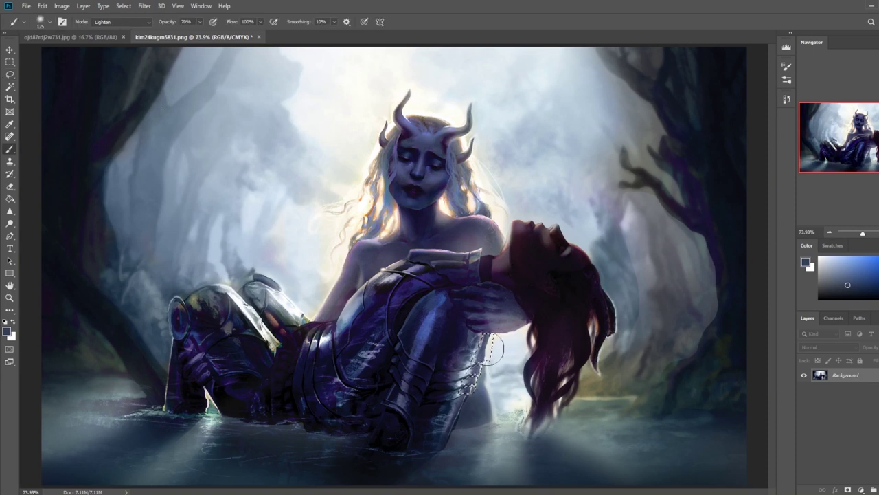
left_click(480, 340, "alt")
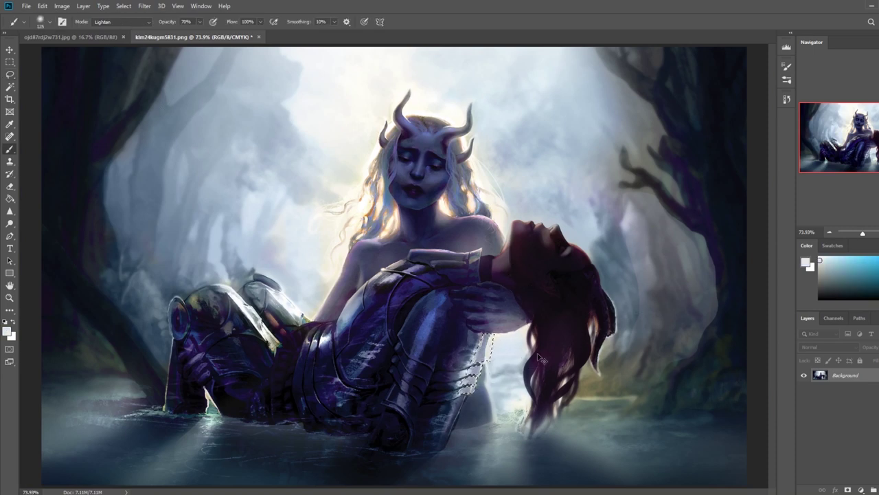
key("ctrl+minus")
key("ctrl+minus")
key("ctrl+minus")
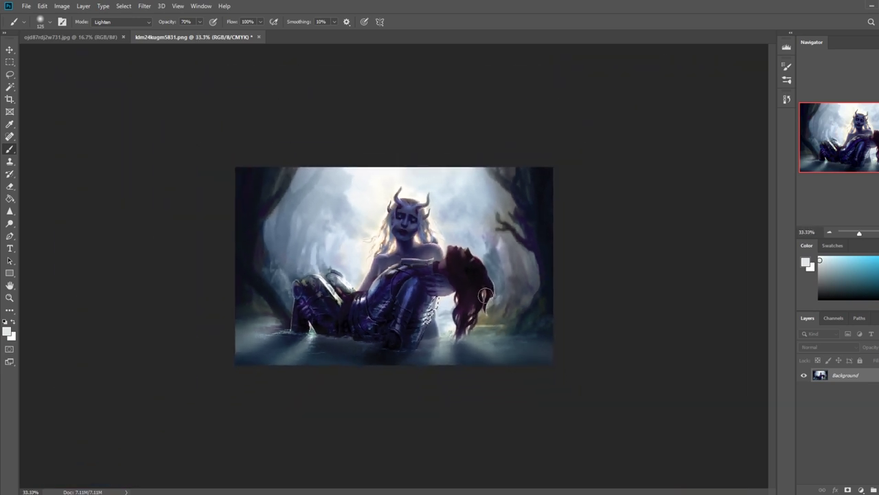
key("m")
right_click(485, 296)
left_click(507, 300)
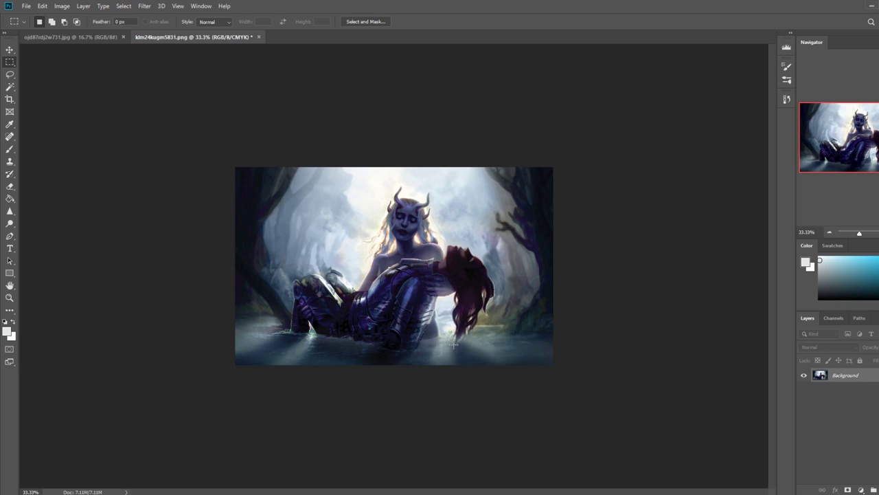
Step: Outline the edge of the leg armor below the woman's hand with the Lasso
key("l")
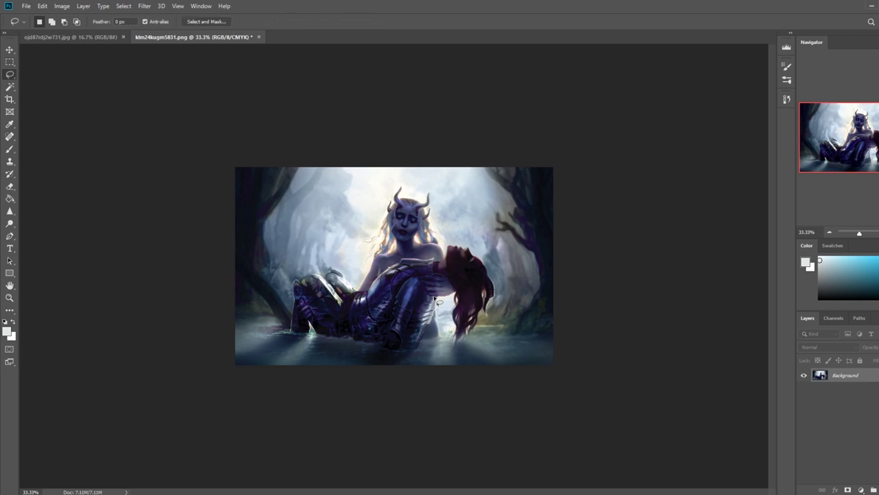
key("z")
left_click_drag(371, 265, 489, 360)
key("l")
mouse_move(424, 181)
left_mouse_down()
mouse_move(396, 290)
mouse_move(389, 287)
mouse_move(386, 305)
mouse_move(348, 311)
mouse_move(347, 257)
mouse_move(396, 164)
mouse_move(425, 172)
left_mouse_up()
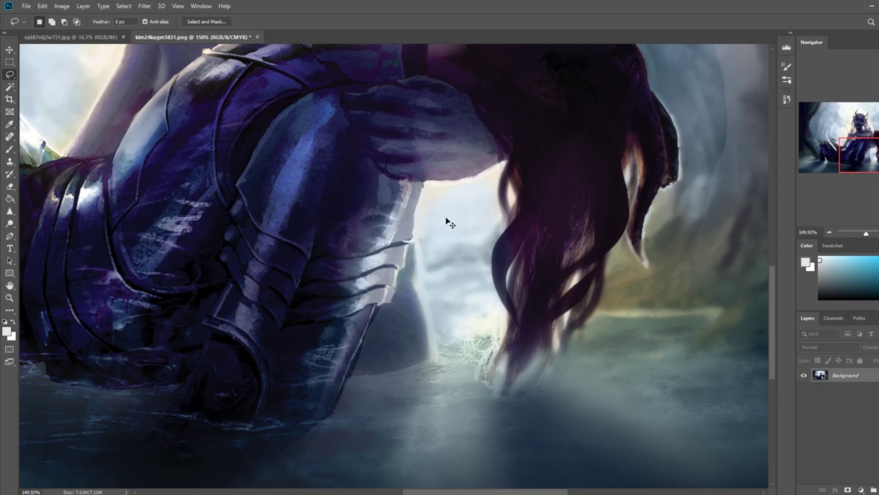
Step: Sample a dark blue from the lower part of the painting and set the brush to Multiply mode at 400 px
key("ctrl+minus")
key("ctrl+minus")
key("ctrl+minus")
key("ctrl+minus")
key("b")
left_click(431, 297, "alt")
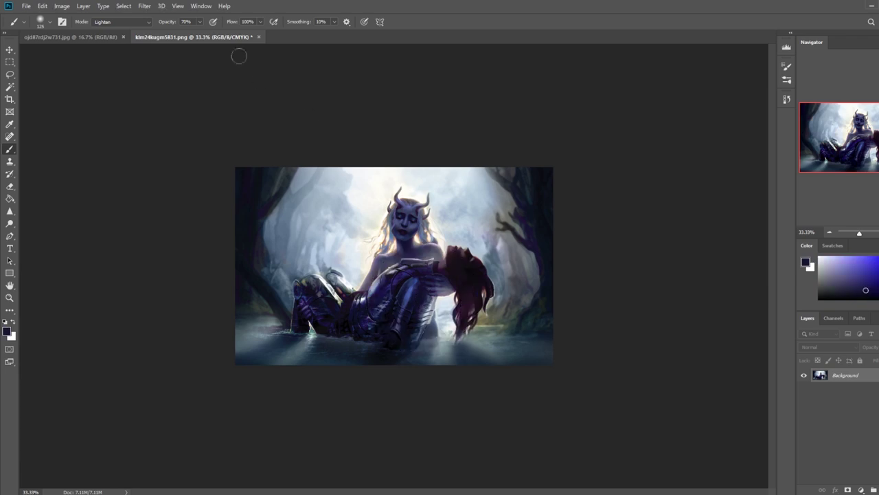
left_click(121, 21)
left_click(126, 73)
key("bracketright")
key("bracketright")
key("bracketright")
key("bracketright")
key("bracketright")
key("bracketright")
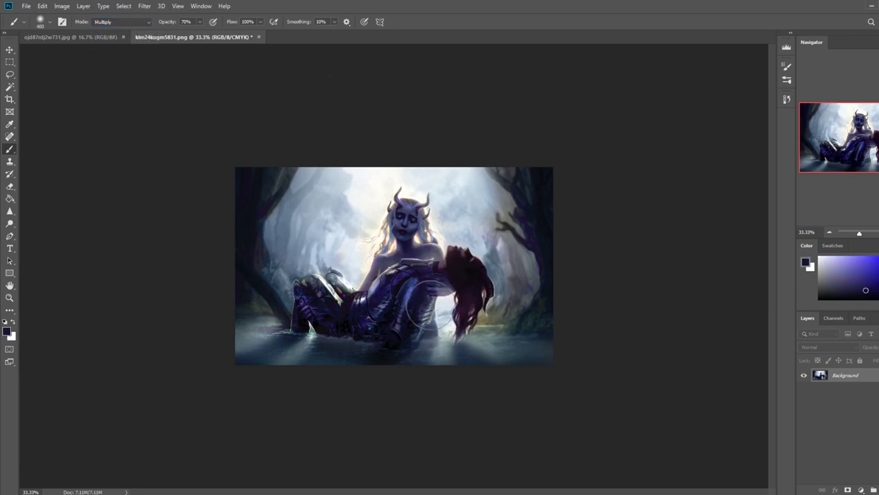
Step: Switch the brush to Darken mode and deepen the dark tones around the trees at the painting's edge
left_click(108, 23)
left_click(118, 65)
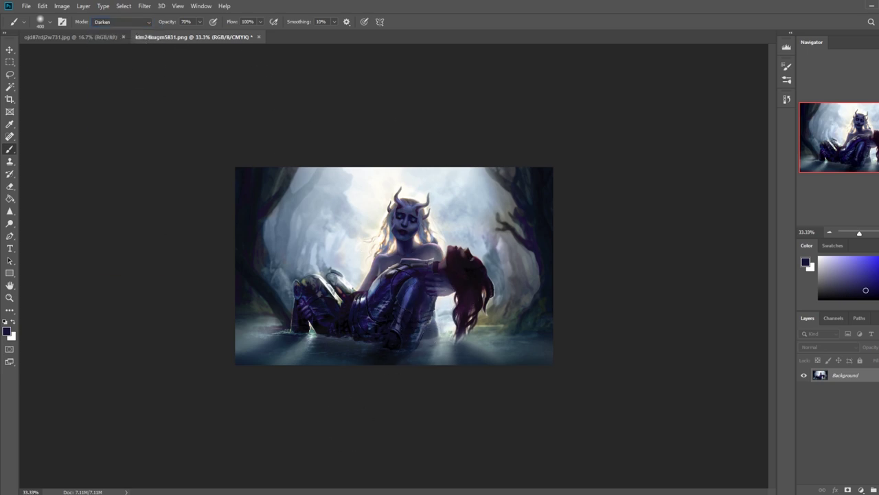
key("ctrl+plus")
key("ctrl+plus")
key("ctrl+plus")
key("ctrl+minus")
key("ctrl+minus")
key("ctrl+minus")
key("ctrl+minus")
key("ctrl+minus")
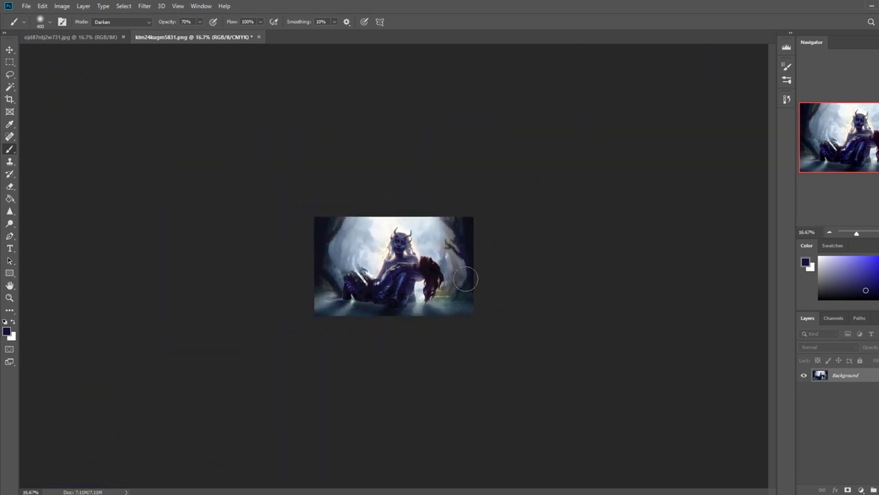
Step: Deselect everything and sample a blue-grey tone from the lit water below the armored legs
key("m")
right_click(411, 299)
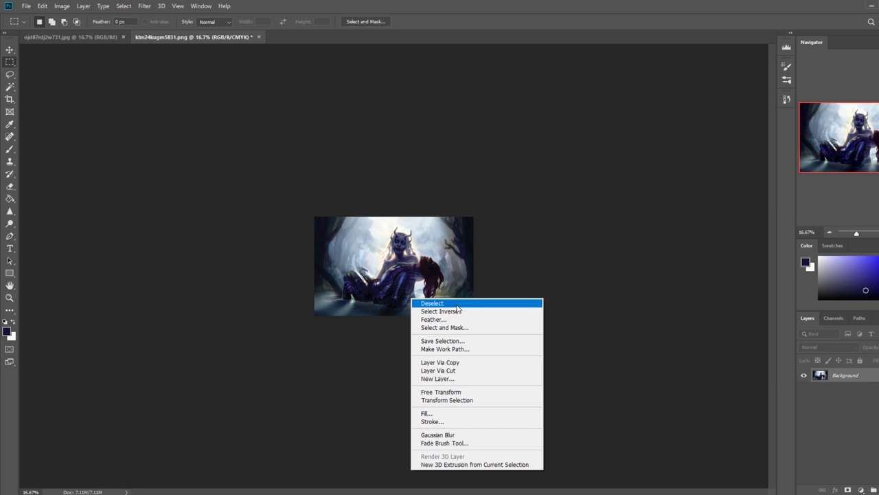
left_click(457, 305)
key("z")
left_click_drag(352, 299, 495, 299)
left_click_drag(350, 389, 520, 274)
key("b")
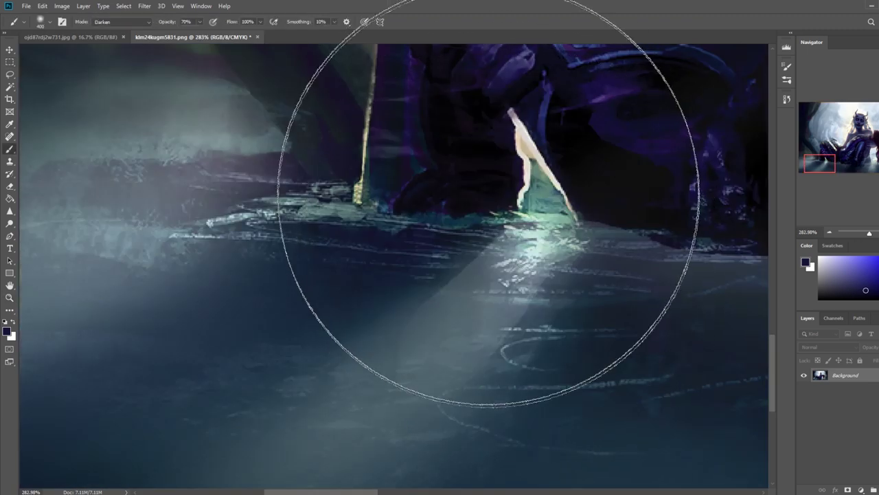
left_click(483, 263, "alt")
key("ctrl+minus")
key("ctrl+minus")
key("ctrl+minus")
key("ctrl+minus")
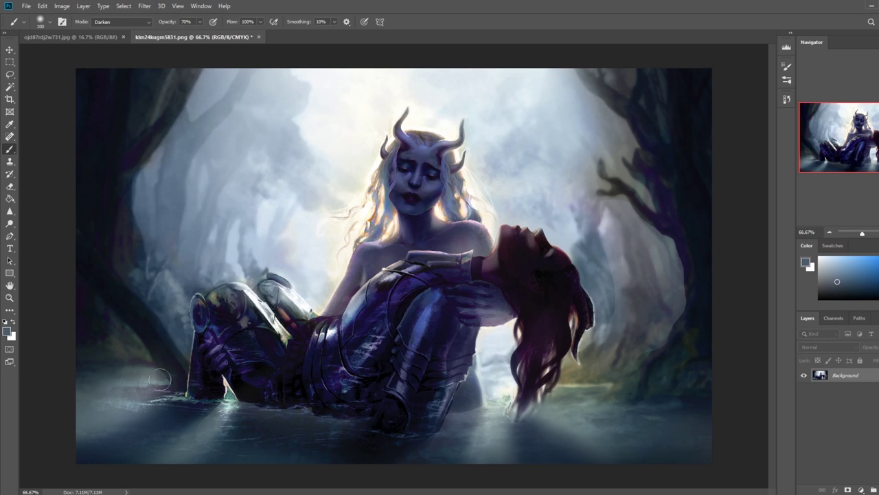
Step: Choose a narrow flat brush tip, set it to Lighten mode and brush light ripples onto the water beside the armored foot
right_click(136, 335)
double_click(256, 377)
left_click(113, 21)
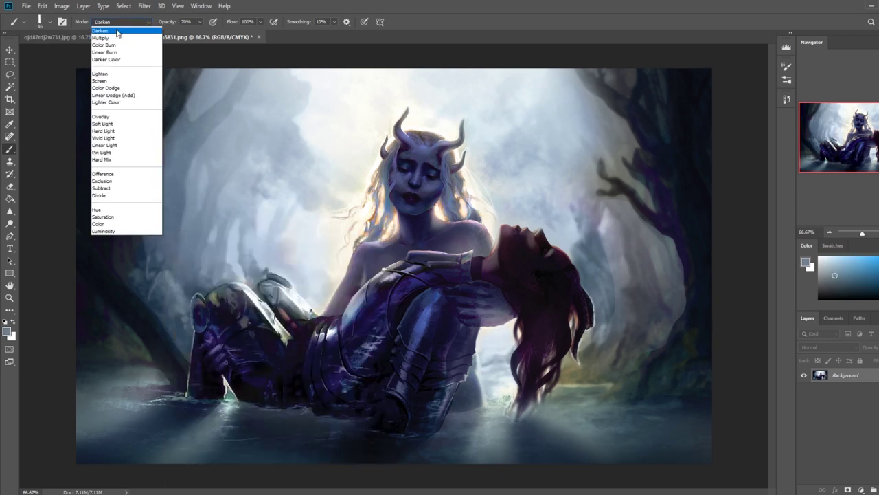
left_click(103, 109)
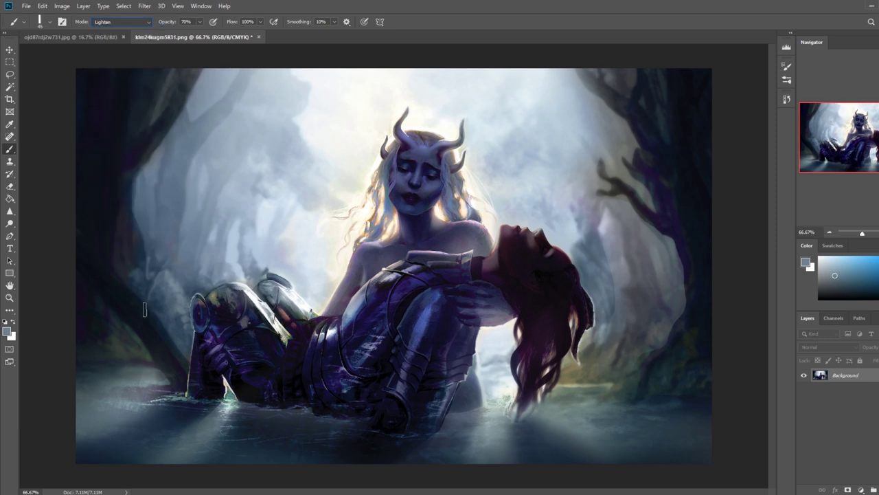
key("]")
key("]")
left_click_drag(161, 396, 105, 403)
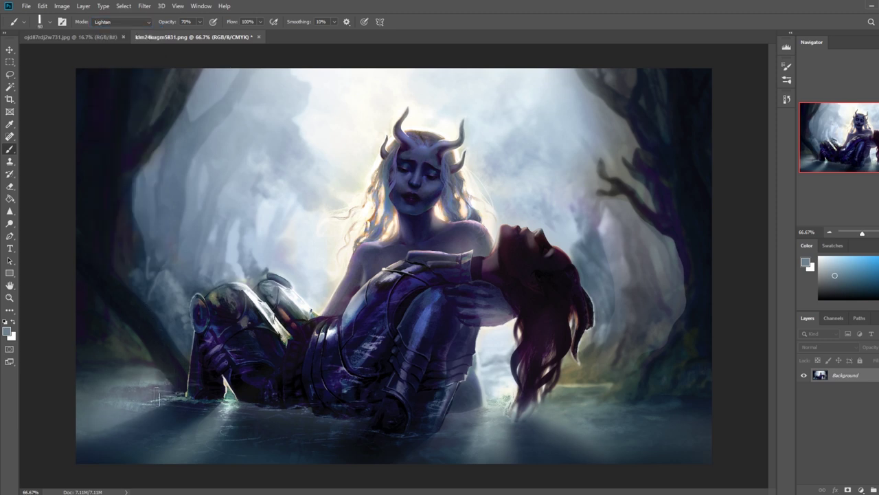
key("ctrl+0")
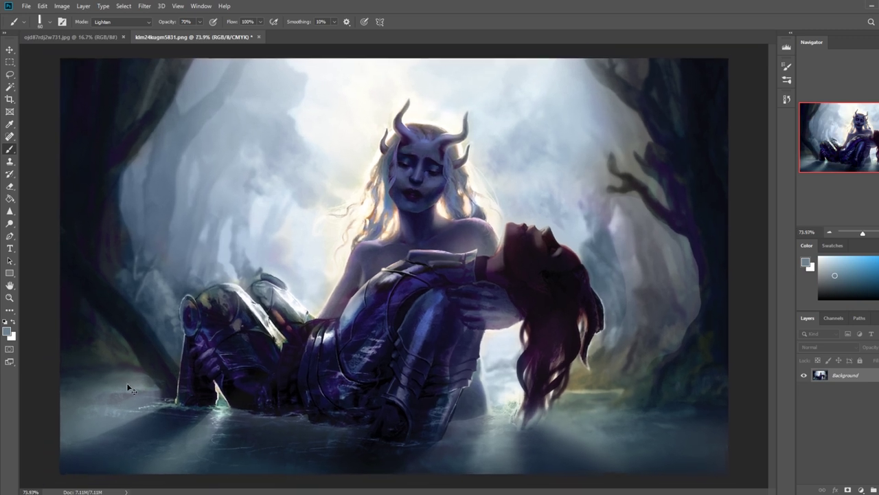
Step: Lower the brush opacity to 29% and brush sampled pale tones over the water reflection below the hanging hair
key("ctrl+minus")
key("ctrl+minus")
key("ctrl+minus")
key("ctrl+minus")
key("ctrl+minus")
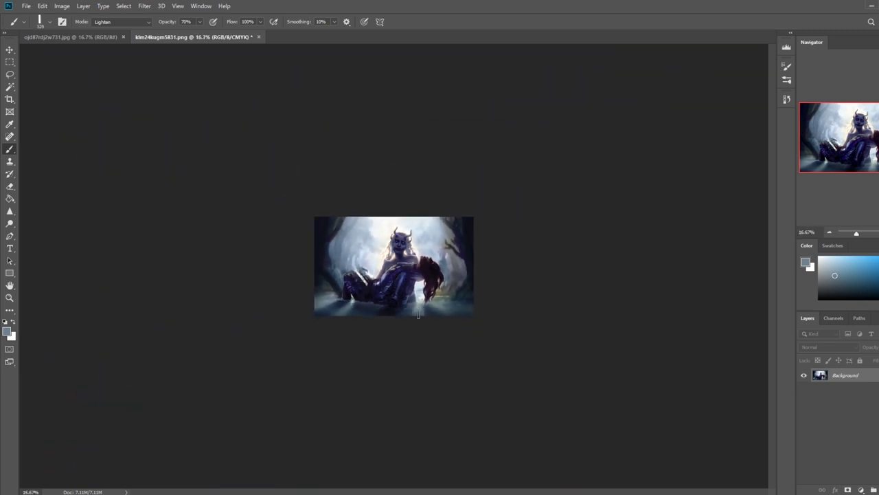
left_click(420, 300, "alt")
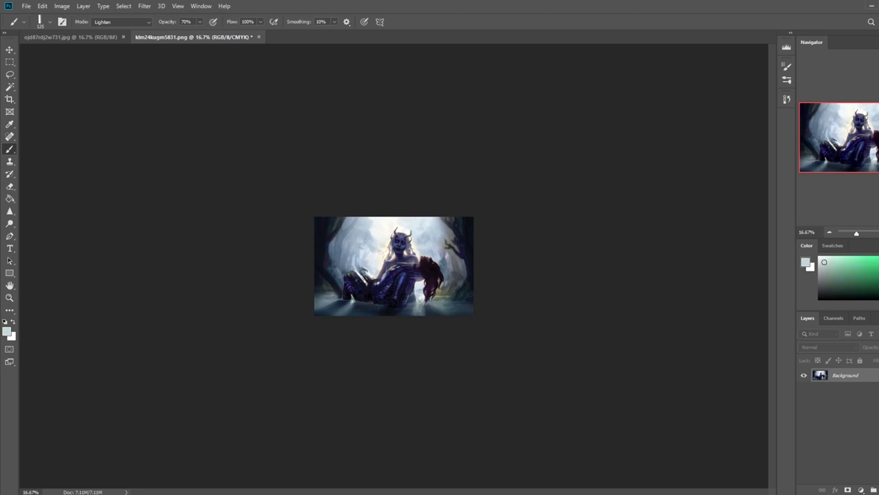
left_click_drag(201, 23, 183, 35)
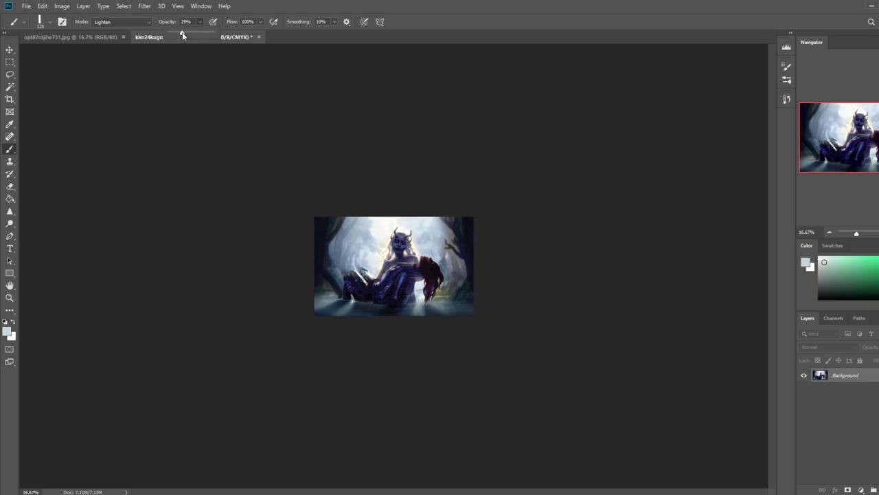
left_click(416, 309)
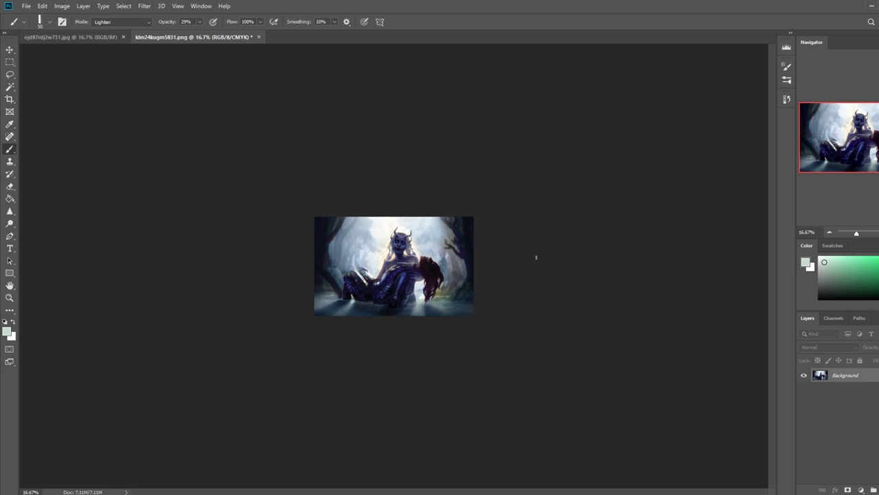
left_click(445, 300, "alt")
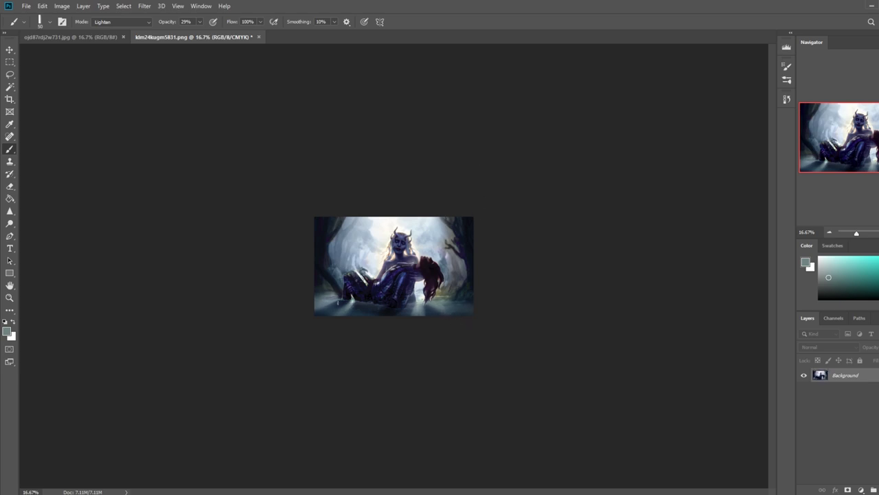
Step: Smudge the water reflections below the hanging hair at 53% strength
left_click(10, 211)
left_click(44, 228)
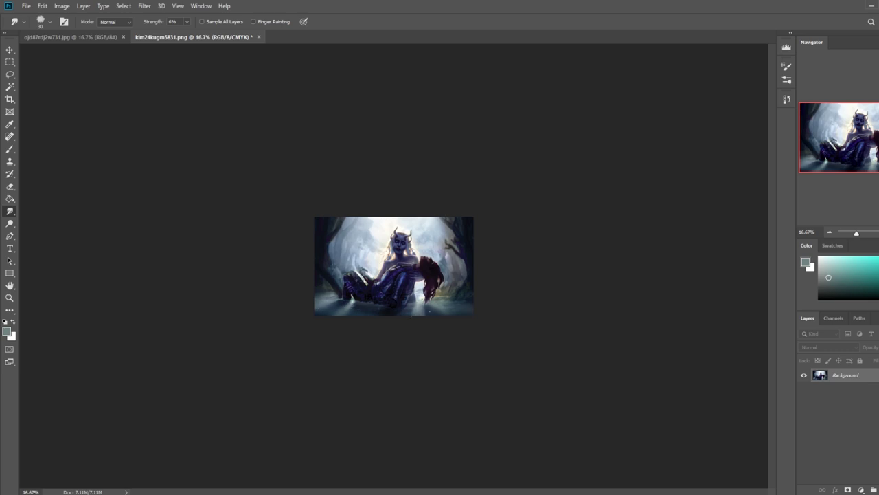
left_click(187, 22)
left_click_drag(190, 33, 207, 33)
key("bracketright")
key("ctrl+plus")
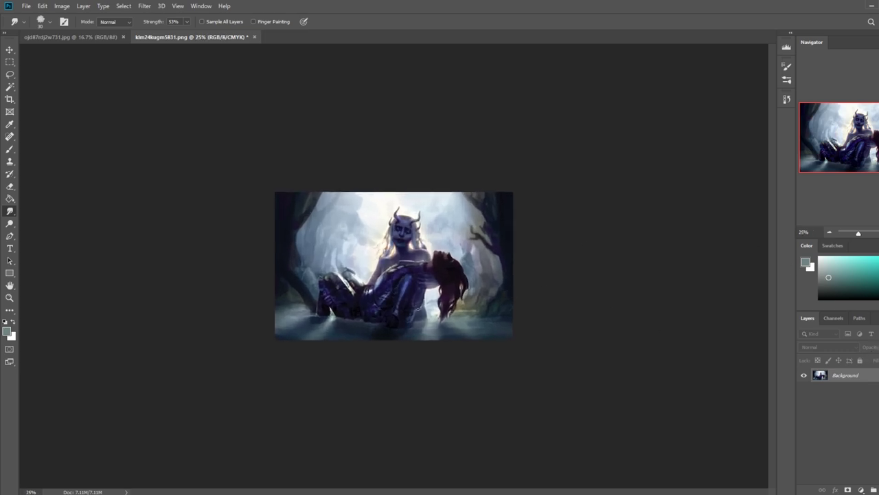
Step: Choose a soft round brush, sample a dark blue from the water and enlarge the brush to 250 px
key("b")
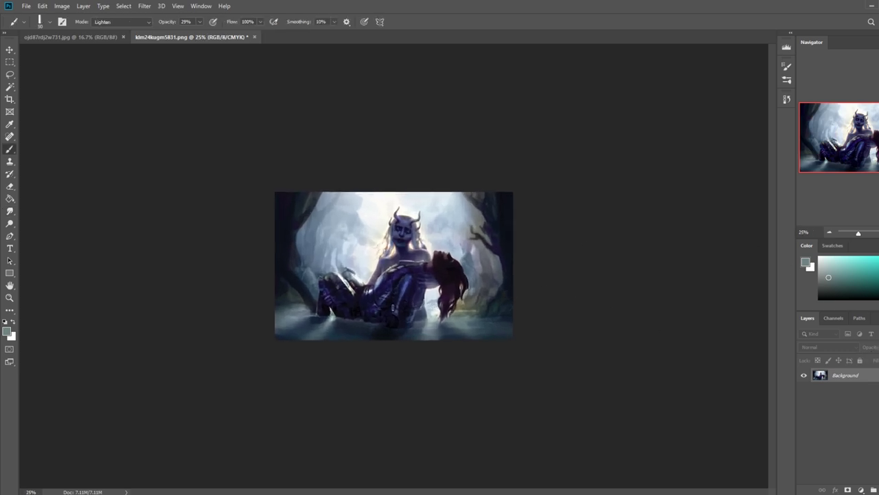
right_click(402, 228)
double_click(546, 434)
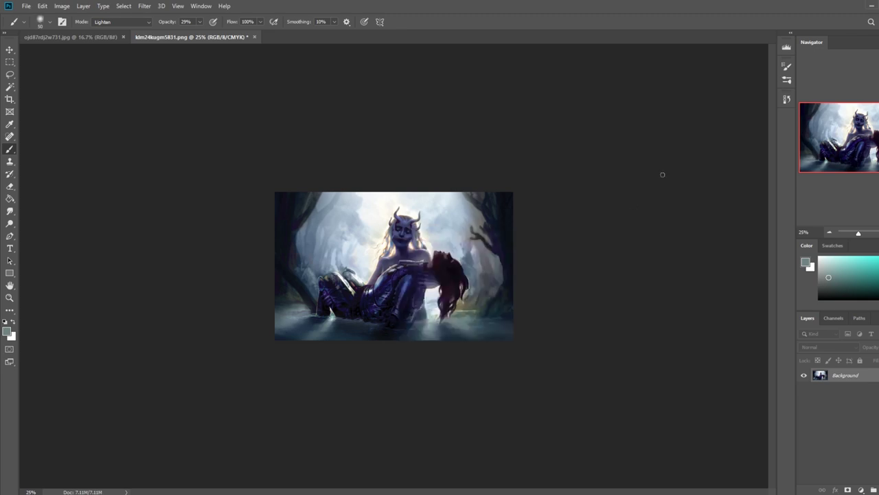
left_click(343, 331, "alt")
key("bracketright")
key("bracketright")
key("bracketright")
key("bracketright")
key("bracketright")
key("bracketright")
key("bracketright")
key("bracketright")
key("bracketright")
key("bracketright")
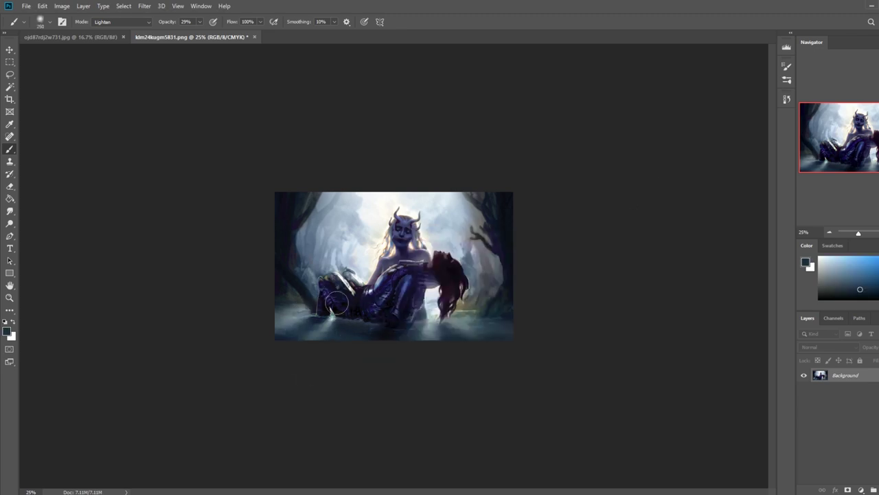
Step: Set the brush to Normal mode at 100% opacity and paint with a blue-grey sampled from the water
left_click(132, 21)
left_click(110, 22)
key("bracketleft")
left_click(199, 21)
left_click_drag(199, 32, 292, 39)
left_click(406, 322)
left_click(426, 330, "alt")
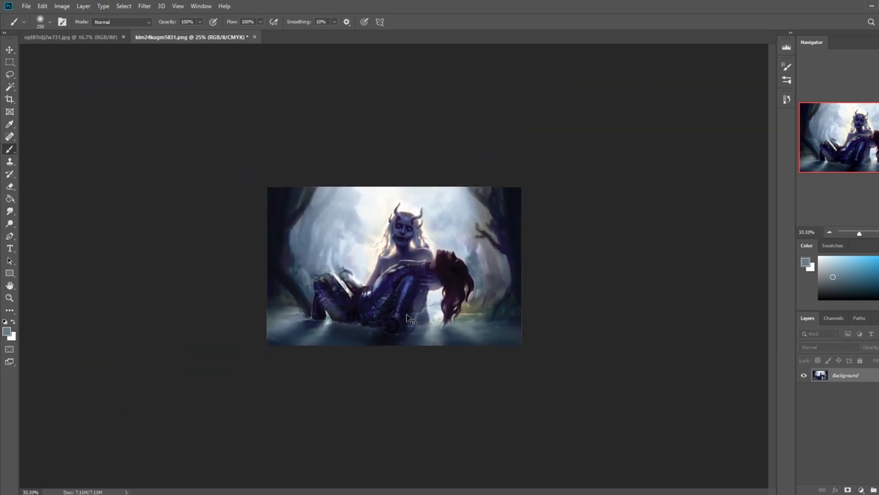
key("ctrl+minus")
key("ctrl+minus")
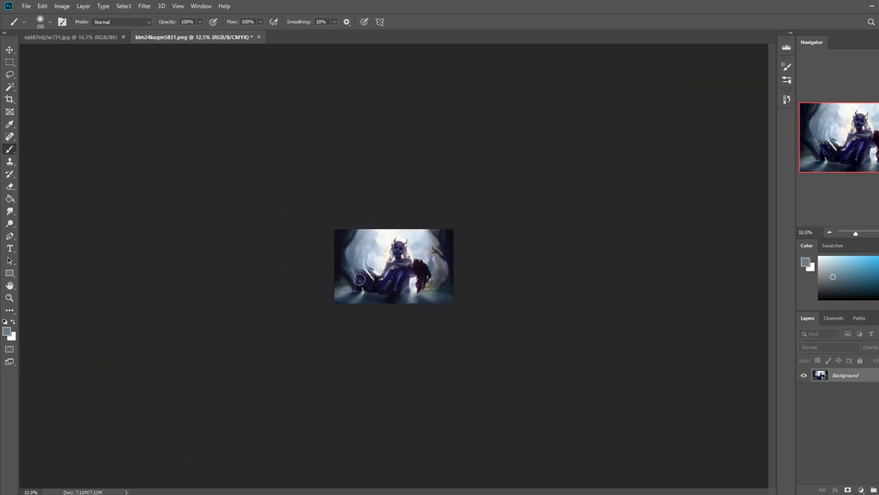
left_click_drag(387, 289, 388, 280)
Step: Outline the far knee armor with the Lasso and brush a sampled dark purple over its shaded side
key("z")
left_click_drag(344, 253, 405, 306)
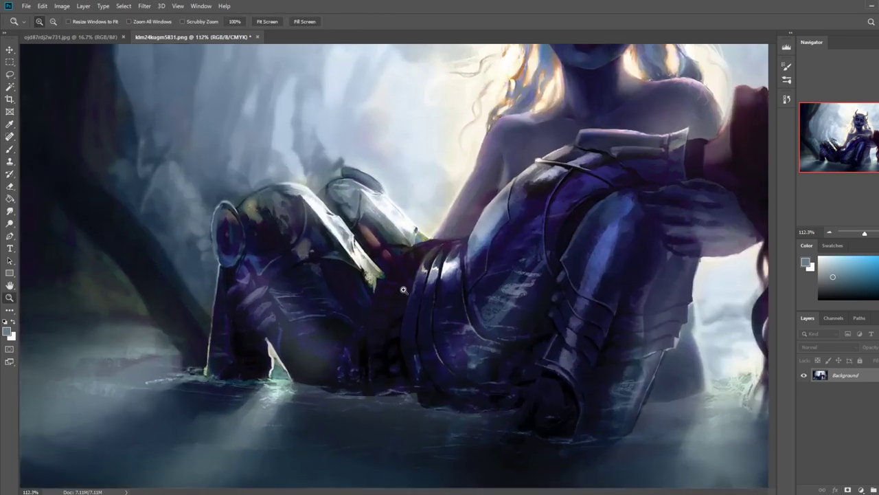
key("l")
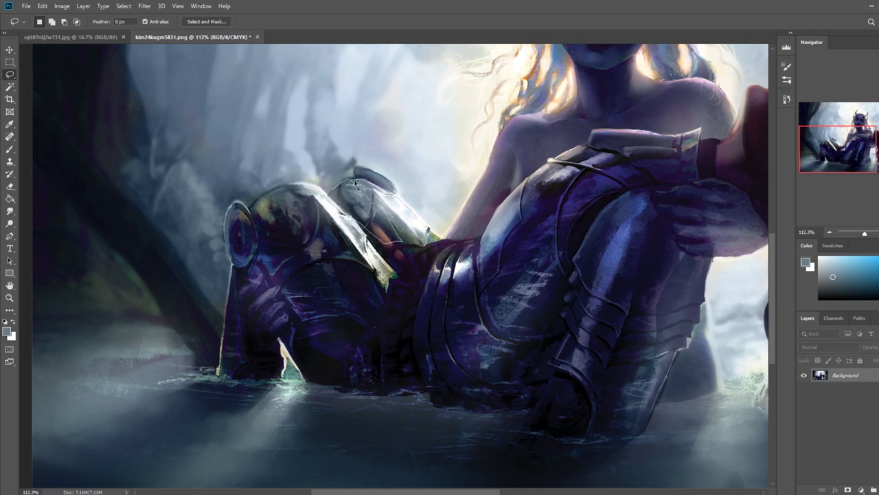
key("b")
left_click(355, 266, "alt")
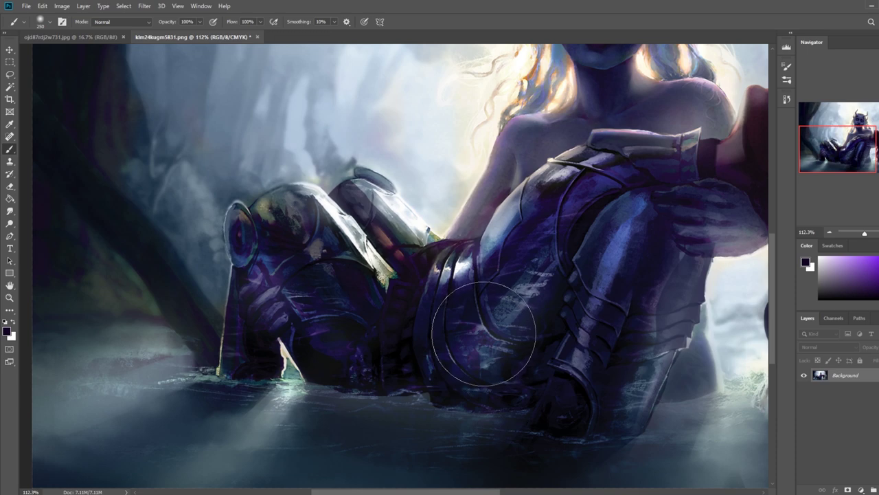
Step: Deselect the knee armor, select the whole canvas and check the latest edits in the history
key("ctrl+minus")
key("ctrl+minus")
key("ctrl+minus")
key("ctrl+minus")
key("ctrl+minus")
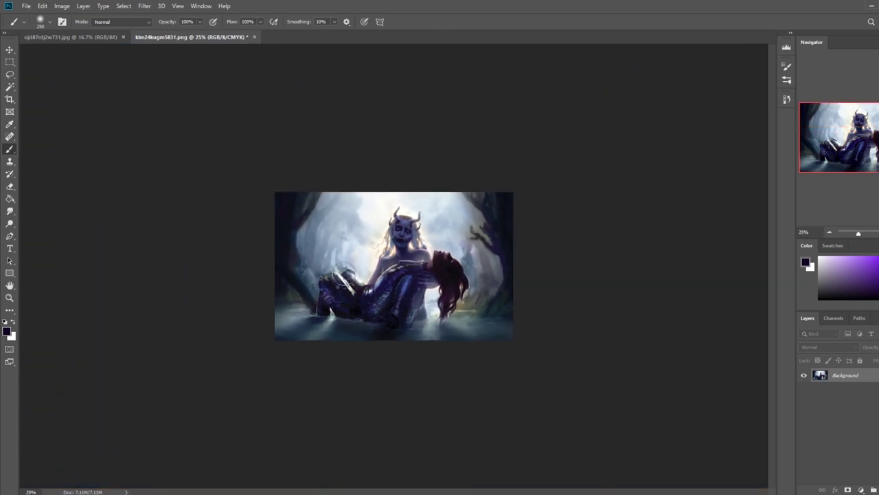
key("m")
right_click(448, 254)
left_click(467, 263)
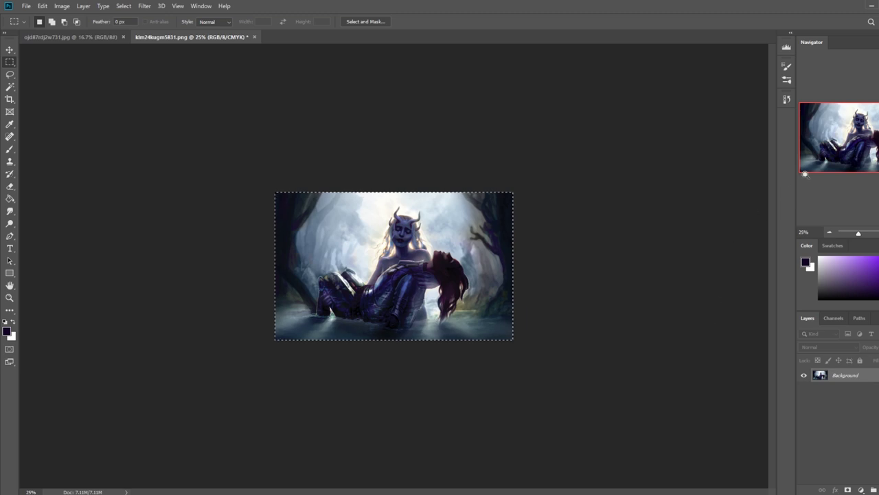
left_click(786, 99)
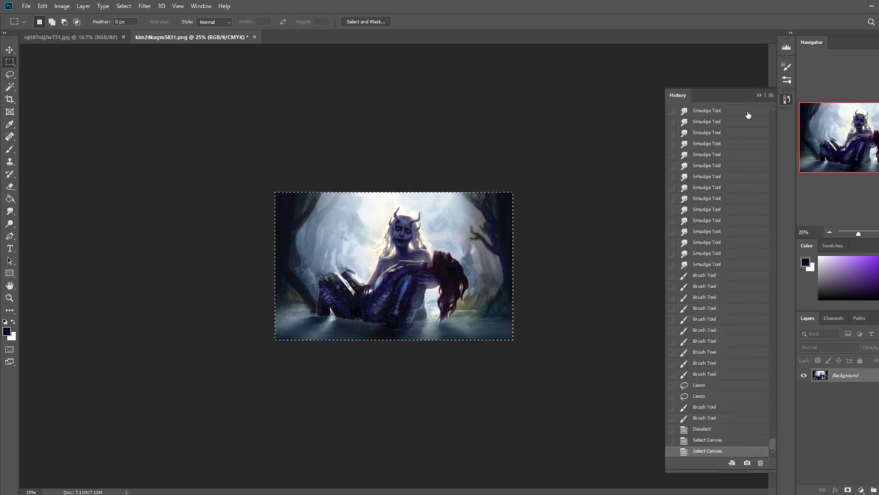
left_click(759, 95)
Step: Sample a muted blue from the hair beside the woman's face and reduce the brush to a small size
key("z")
left_click(391, 200)
key("b")
left_click(385, 186, "alt")
key("bracketleft")
key("bracketleft")
key("bracketleft")
key("bracketleft")
key("bracketleft")
key("bracketleft")
key("bracketleft")
key("bracketleft")
key("bracketleft")
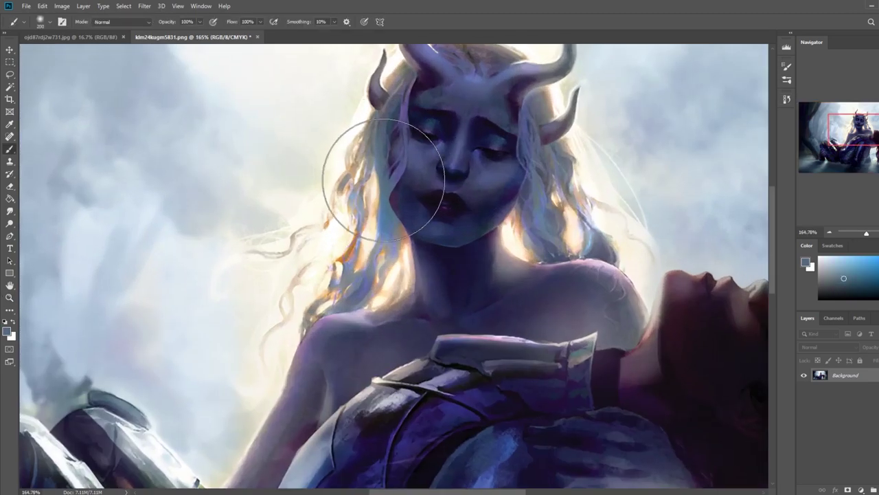
Step: Brush the sampled blue in Lighten mode along the shaded edge of the woman's cheek and jaw
left_click(121, 22)
left_click(99, 109)
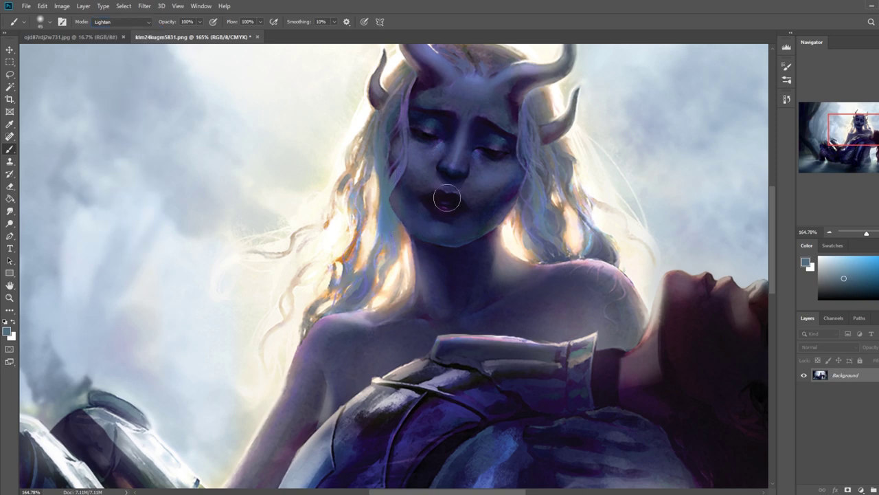
left_click(494, 217)
key("bracketleft")
key("bracketleft")
left_click_drag(526, 186, 473, 220)
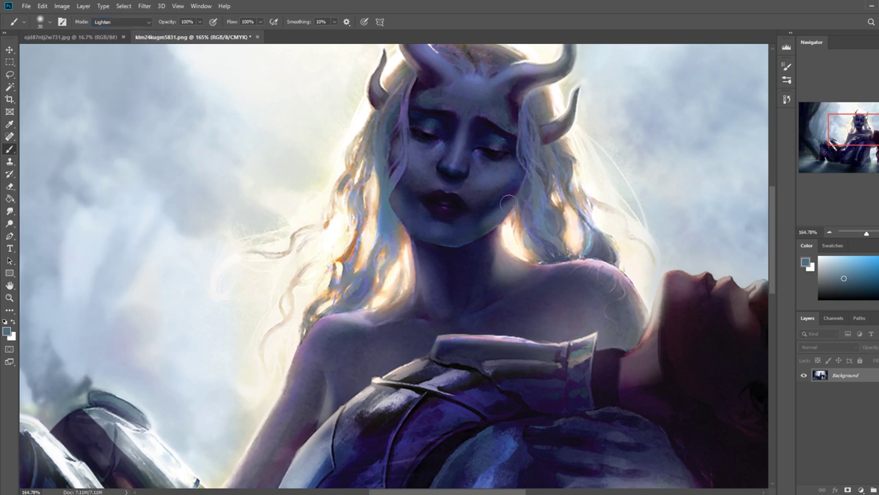
Step: Blend the blue along the woman's cheek and jaw with the Smudge tool at 53% strength and enlarge its brush to 15 px
key("ctrl+minus")
key("ctrl+minus")
key("ctrl+minus")
key("ctrl+minus")
key("ctrl+a")
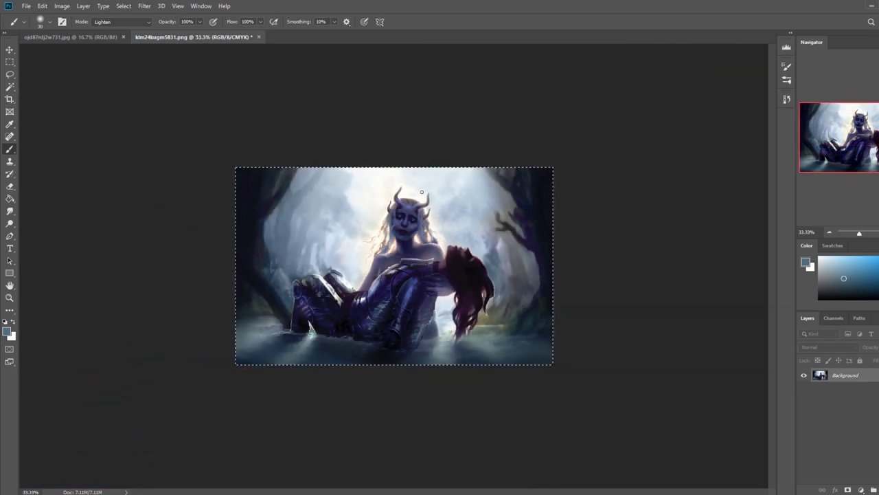
key("z")
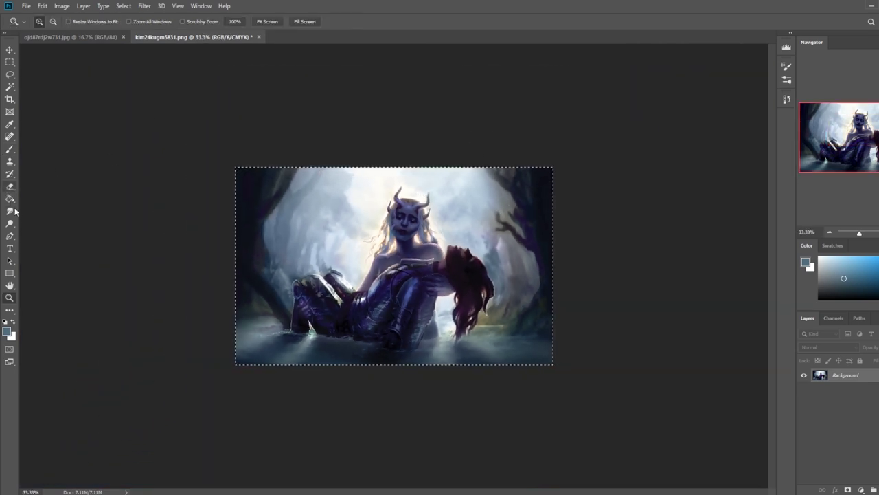
left_click_drag(411, 218, 454, 217)
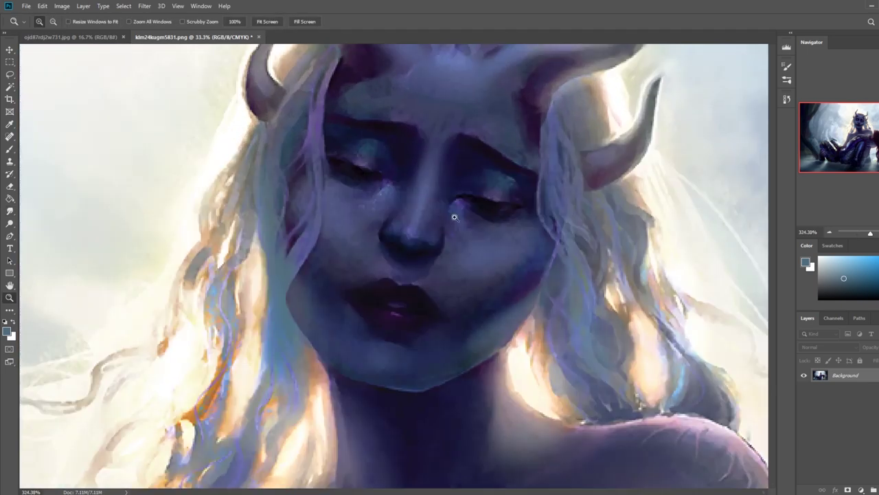
left_click(10, 211)
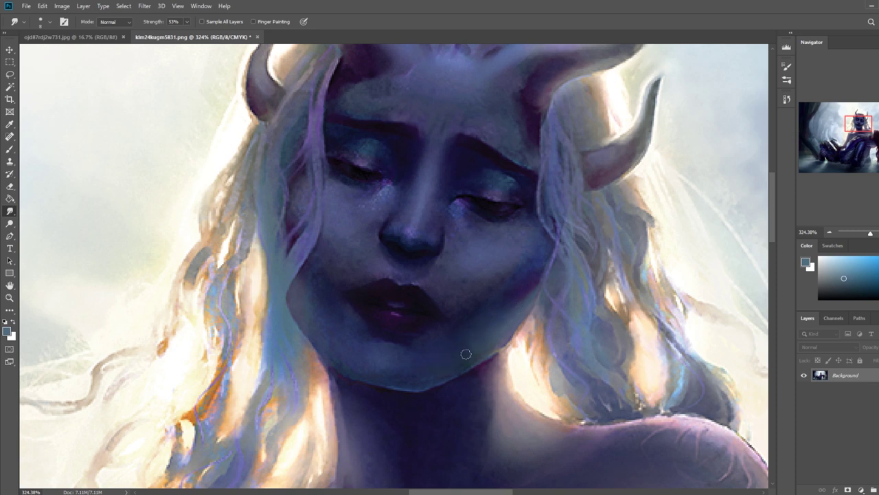
key("ctrl+minus")
key("ctrl+minus")
key("ctrl+minus")
key("ctrl+minus")
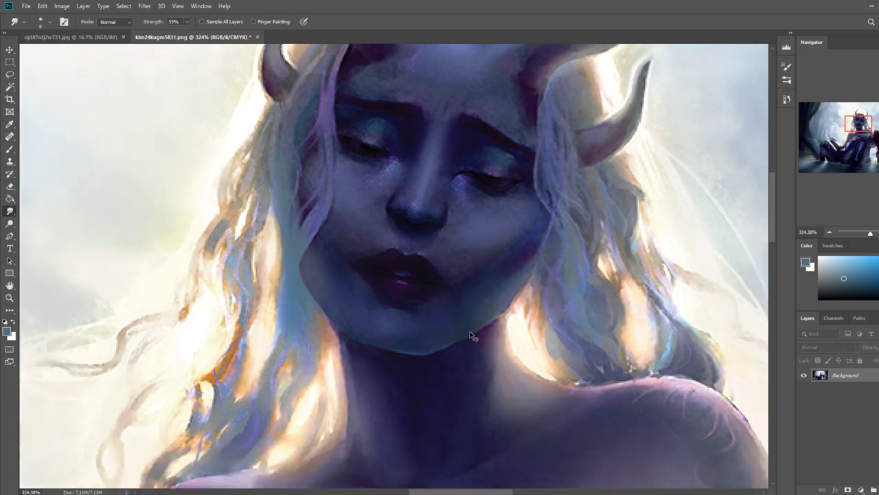
key("ctrl+minus")
key("]")
key("]")
key("]")
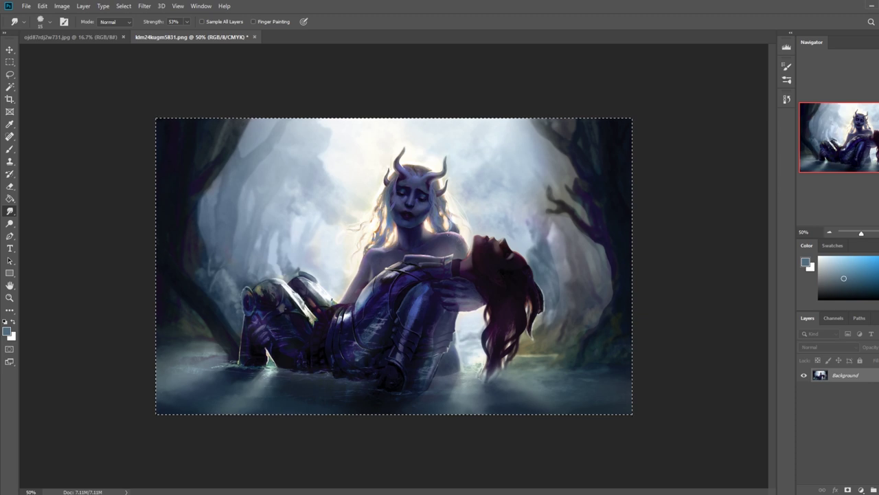
Step: Deselect the canvas and use Liquify with a size 60 brush to reshape the area beside the woman's jaw and hair
key("m")
right_click(299, 151)
left_click(330, 156)
left_click(144, 5)
left_click(158, 81)
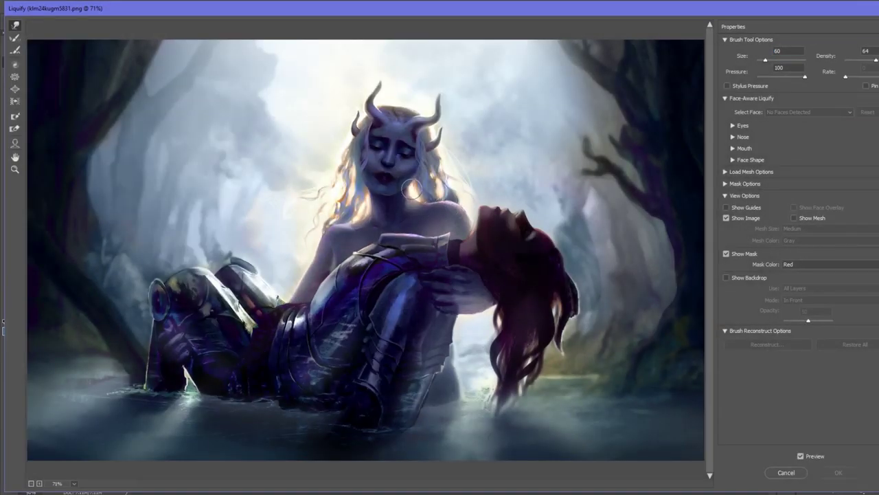
left_click_drag(413, 189, 416, 201)
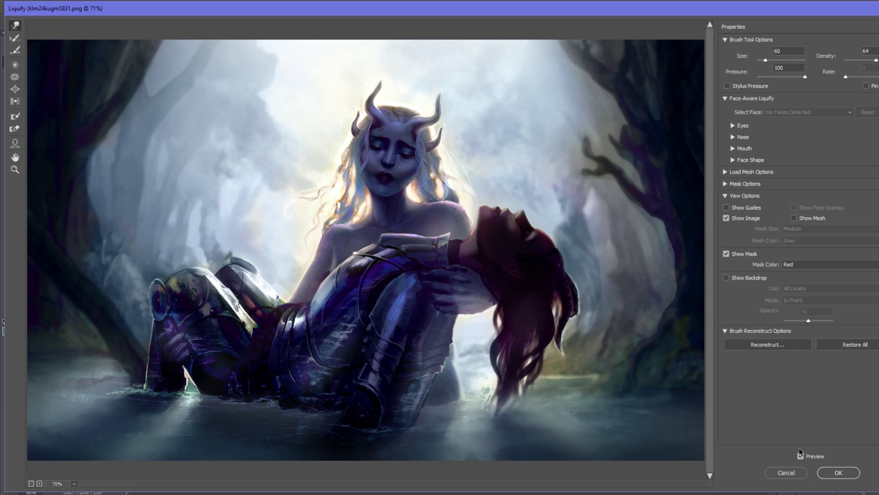
left_click(832, 474)
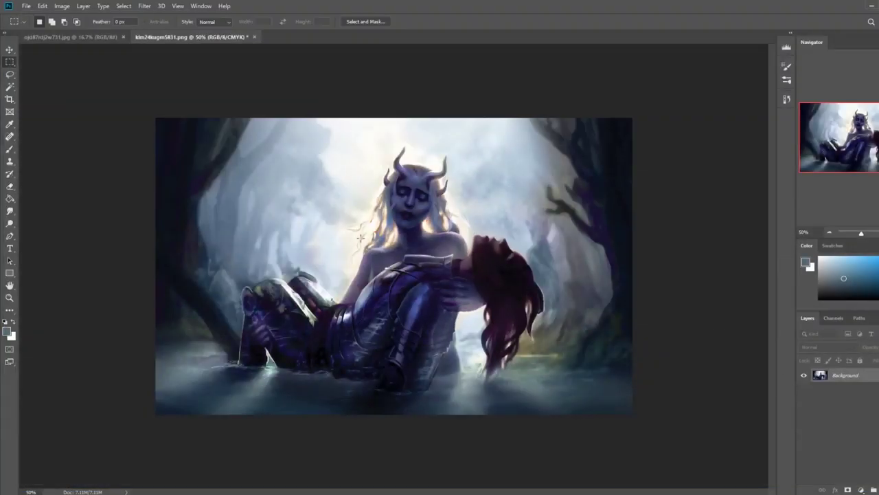
Step: Copy the whole edited canvas, return the history to the original image and paste the edited version over it as a new layer
key("r")
key("ctrl+a")
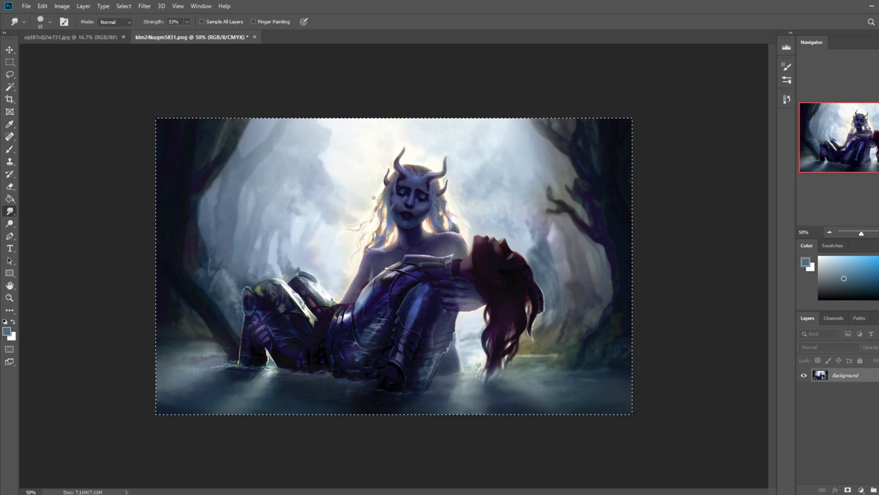
left_click(786, 100)
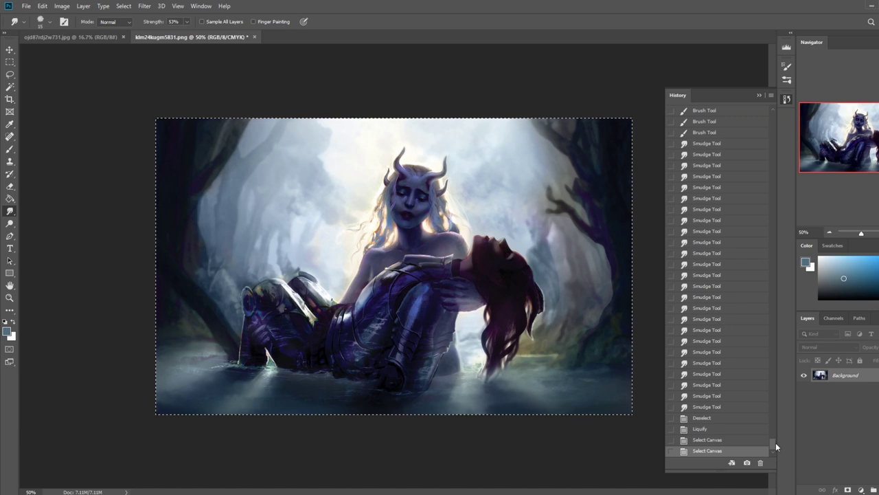
left_click_drag(772, 446, 773, 114)
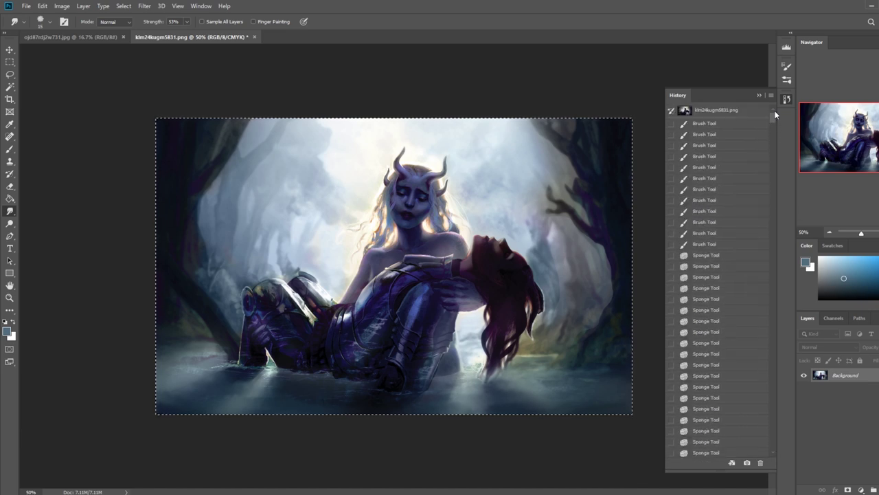
left_click(734, 110)
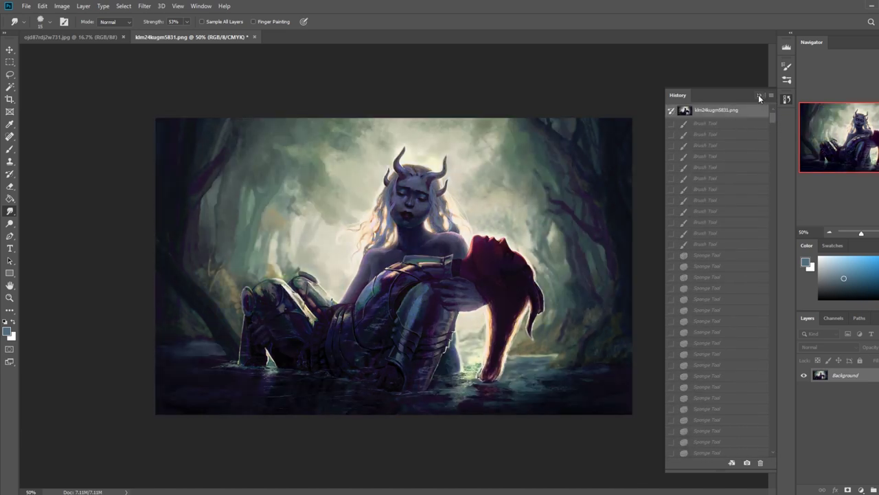
left_click(759, 95)
key("ctrl+v")
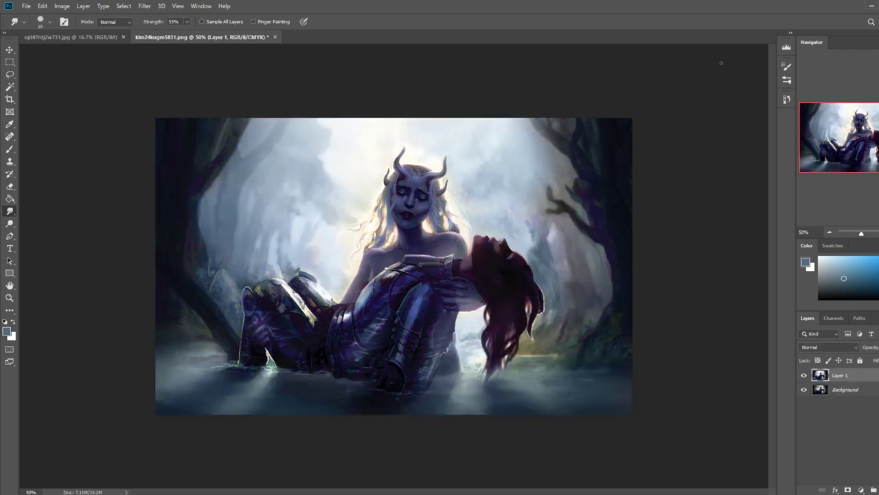
Step: Toggle the visibility of the pasted layer repeatedly to compare the repainted version with the original painting
left_click(804, 375)
left_click(805, 375)
left_click(804, 375)
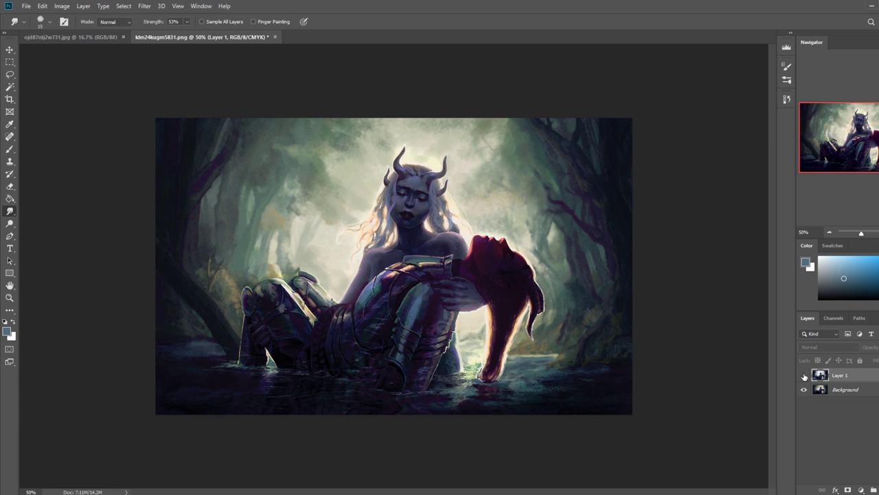
left_click(805, 376)
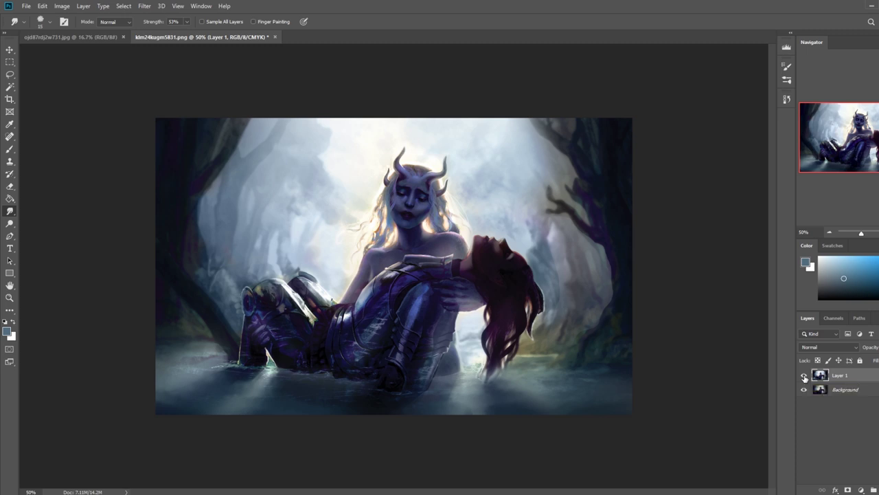
left_click(804, 375)
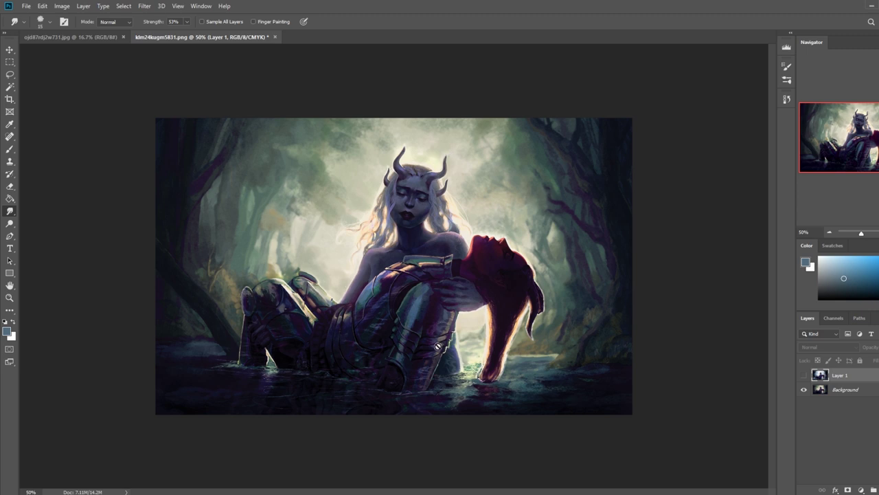
left_click(804, 377)
left_click(804, 376)
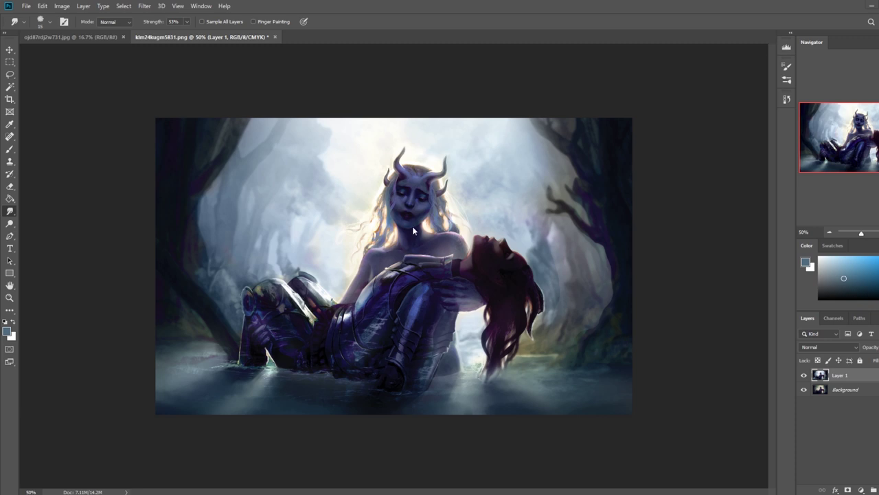
left_click(804, 376)
left_click(805, 376)
left_click(804, 376)
left_click(804, 376)
left_click(804, 376)
left_click(805, 376)
left_click(804, 376)
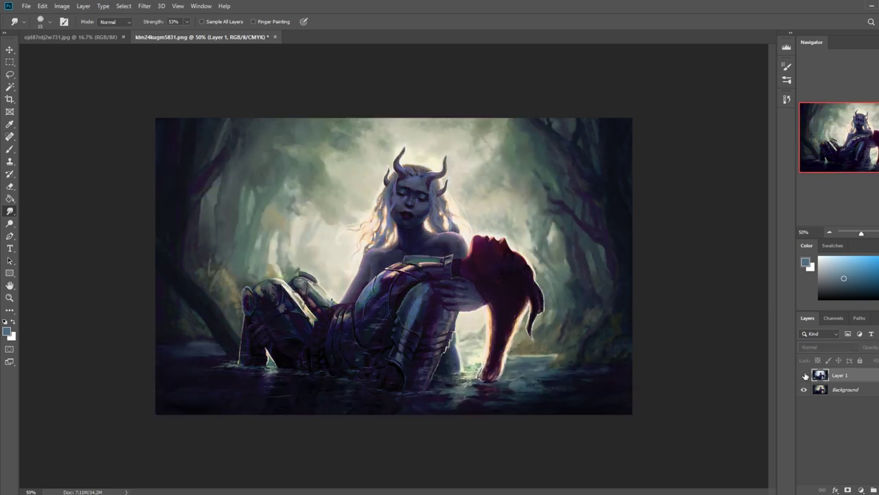
left_click(805, 375)
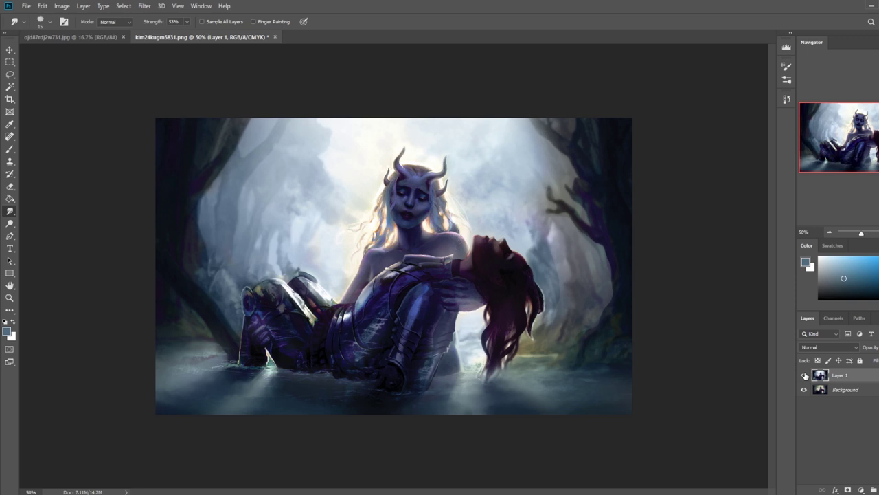
left_click(805, 375)
left_click(804, 375)
left_click(805, 375)
left_click(805, 375)
Step: Examine the reclining figure's armor up close and compare the full repainted image with the original once more
key("z")
left_click_drag(257, 278, 422, 363)
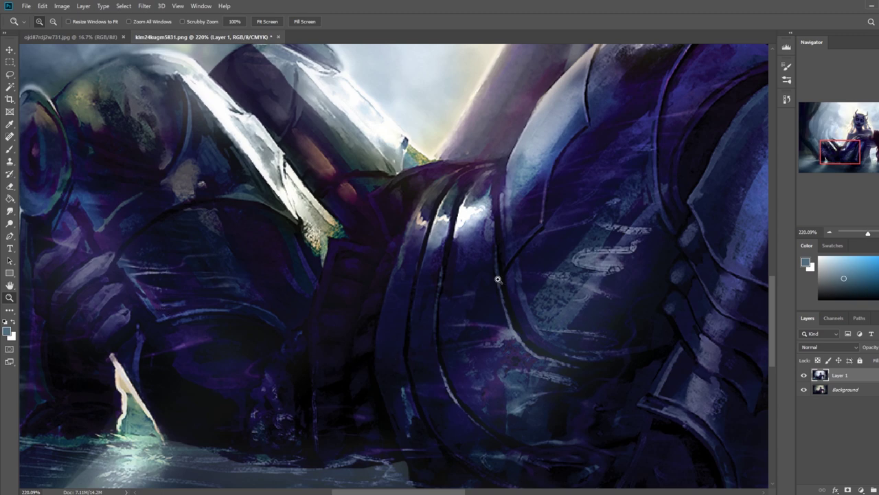
key("ctrl+minus")
key("ctrl+0")
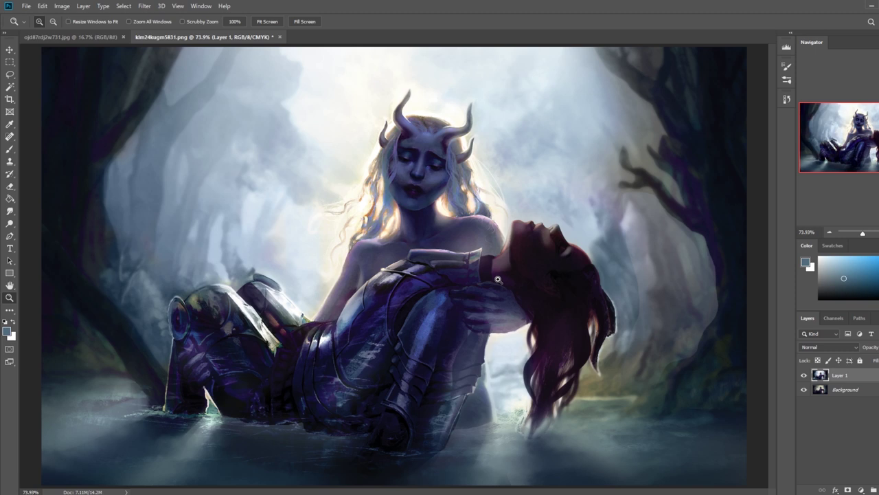
left_click(498, 279, "alt")
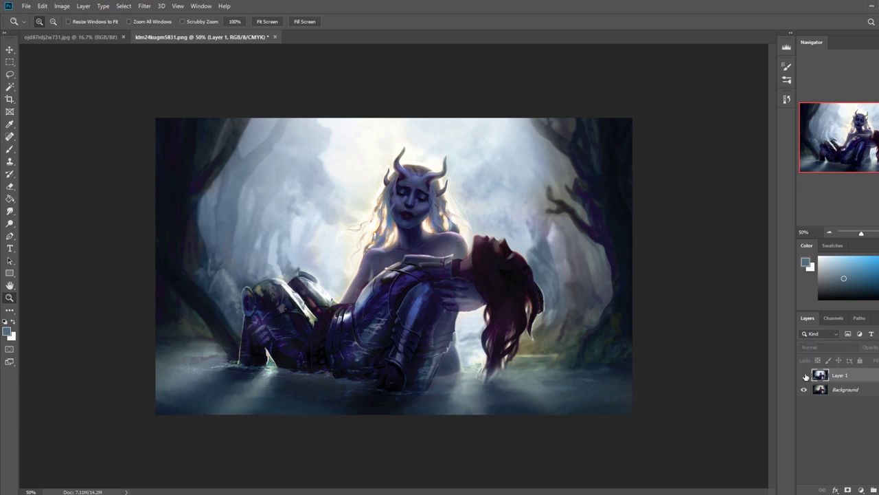
left_click(804, 375)
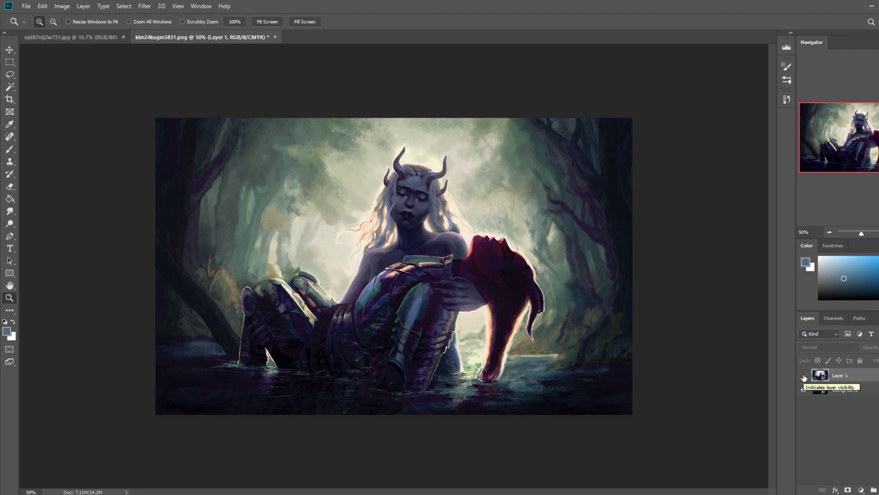
left_click(804, 375)
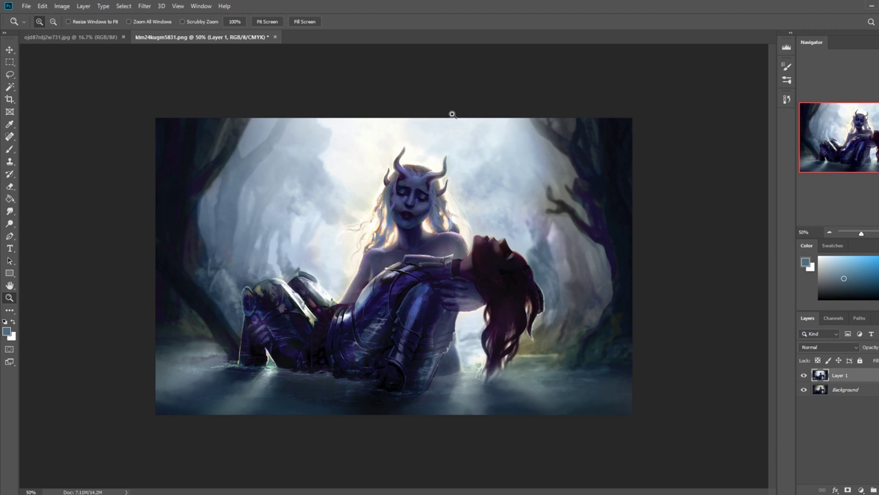
Step: Set the brush to Normal mode and choose a bright red foreground color for marking the composition
key("b")
mouse_move(415, 172)
left_mouse_down()
mouse_move(404, 222)
mouse_move(406, 210)
left_mouse_up()
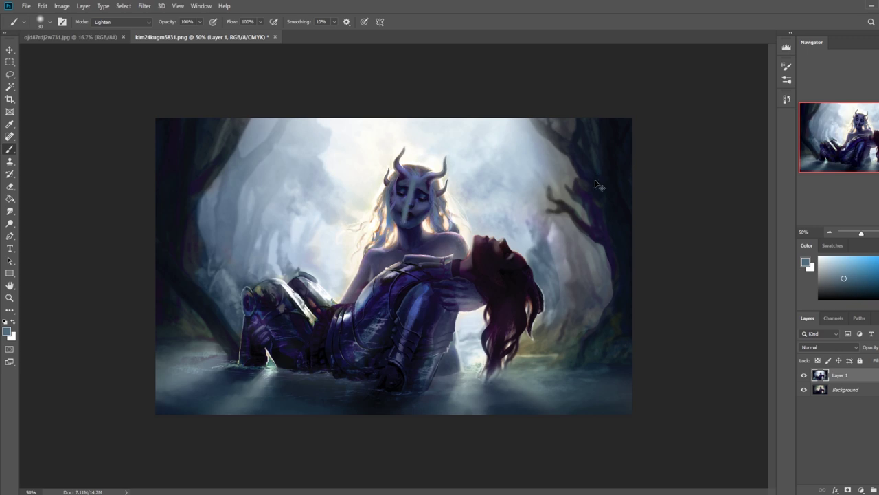
left_click(116, 24)
left_click(115, 30)
left_click(878, 262)
left_click(876, 263)
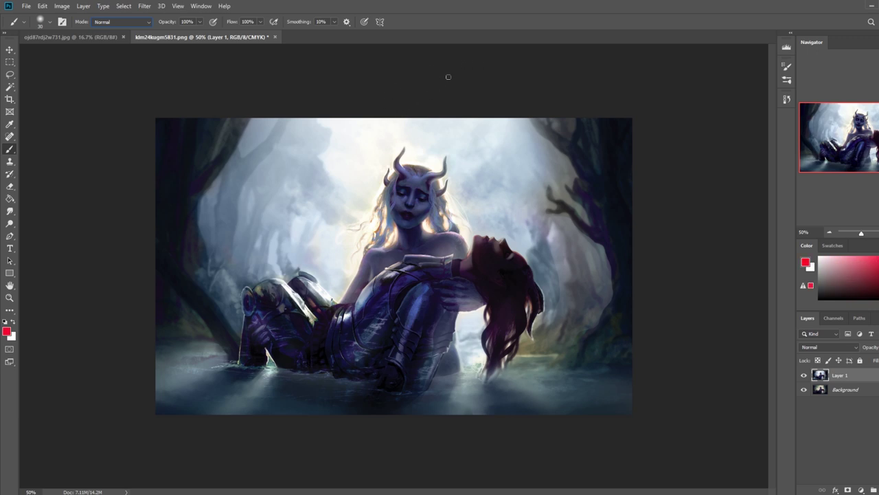
Step: Draw five straight red lines across the painting, marking the composition's diagonals through the woman and the armored figure
left_click_drag(447, 76, 380, 334)
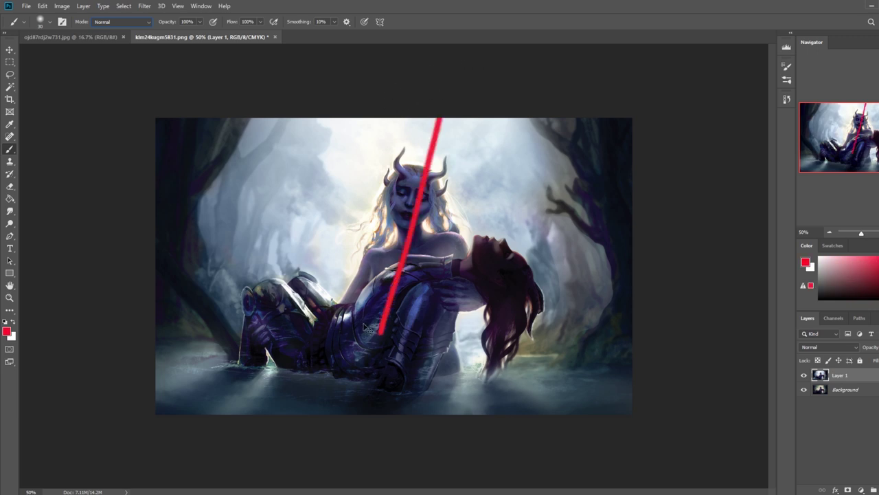
key("ctrl+plus")
key("ctrl+plus")
key("ctrl+minus")
key("ctrl+minus")
key("ctrl+minus")
key("ctrl+minus")
key("ctrl+minus")
key("ctrl+minus")
scroll(364, 327, "down", 4)
scroll(364, 327, "up", 7)
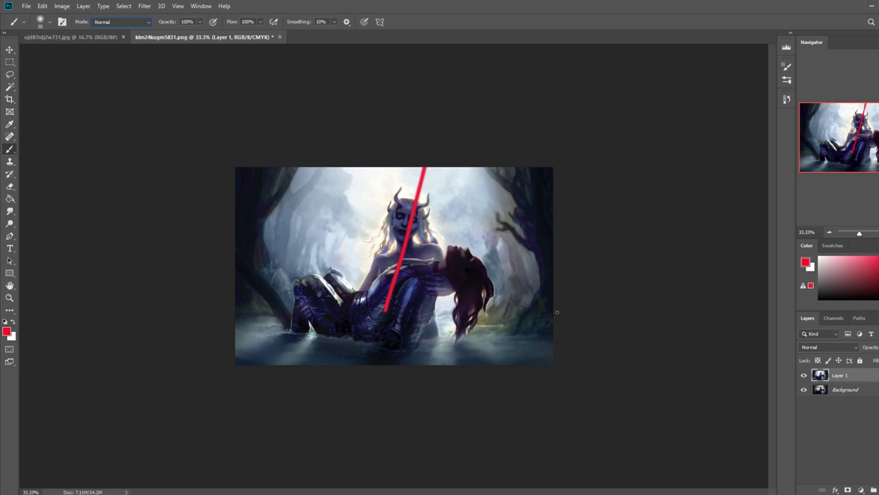
left_click_drag(307, 337, 550, 232)
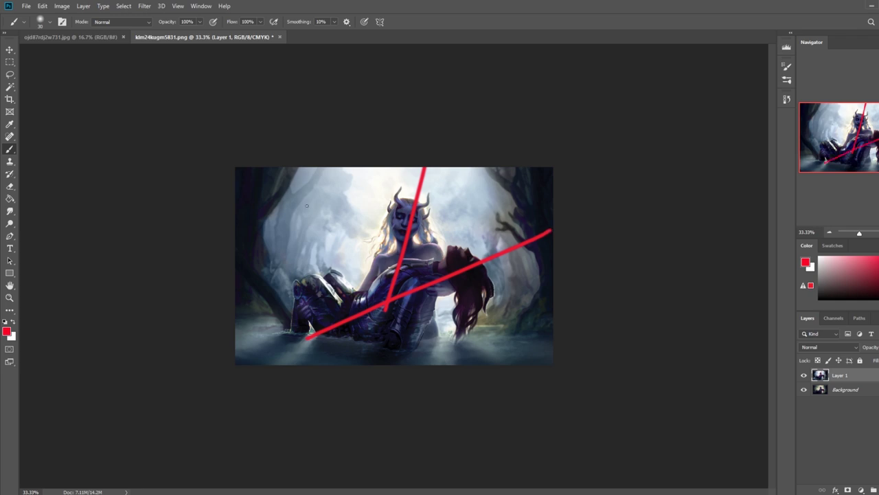
left_click_drag(243, 156, 411, 368)
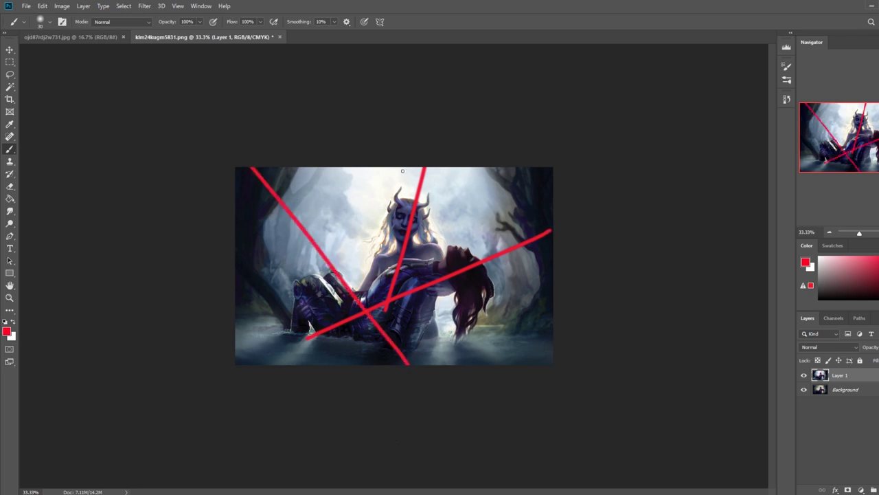
left_click_drag(270, 366, 366, 284)
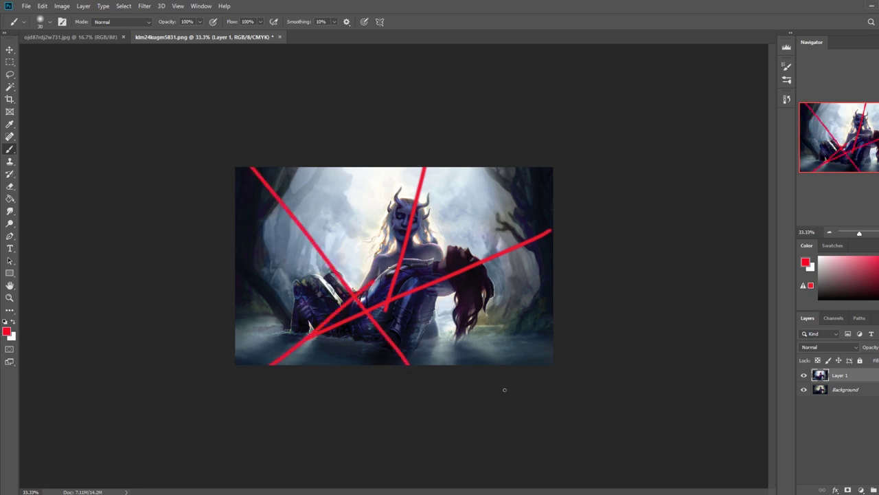
left_click_drag(484, 366, 367, 259)
Step: Compare the marked layer with the original and trace the reclining figure's head and hanging hair in red
left_click(803, 375)
left_click(804, 376)
left_click(804, 376)
left_click(804, 375)
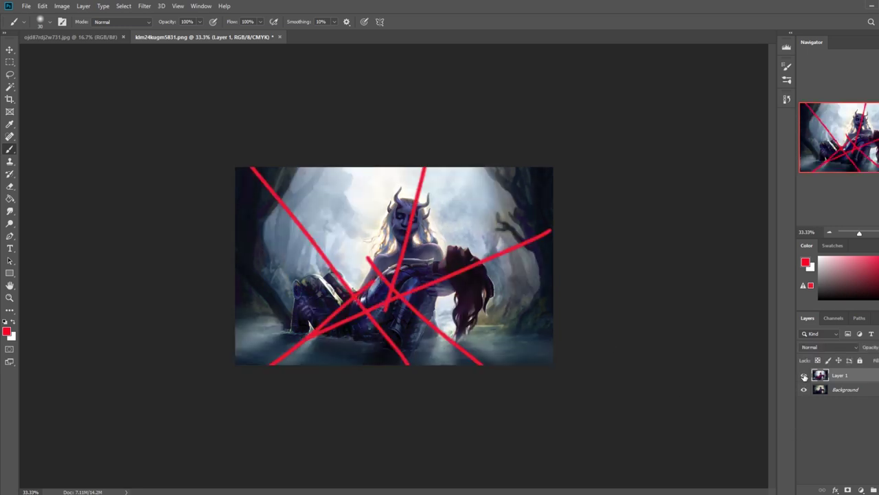
left_click(804, 375)
left_click(803, 375)
mouse_move(459, 266)
left_mouse_down()
mouse_move(466, 319)
mouse_move(450, 357)
mouse_move(479, 345)
mouse_move(496, 296)
mouse_move(474, 250)
mouse_move(437, 257)
mouse_move(463, 275)
mouse_move(452, 266)
mouse_move(428, 277)
mouse_move(457, 269)
mouse_move(450, 285)
mouse_move(429, 286)
left_mouse_up()
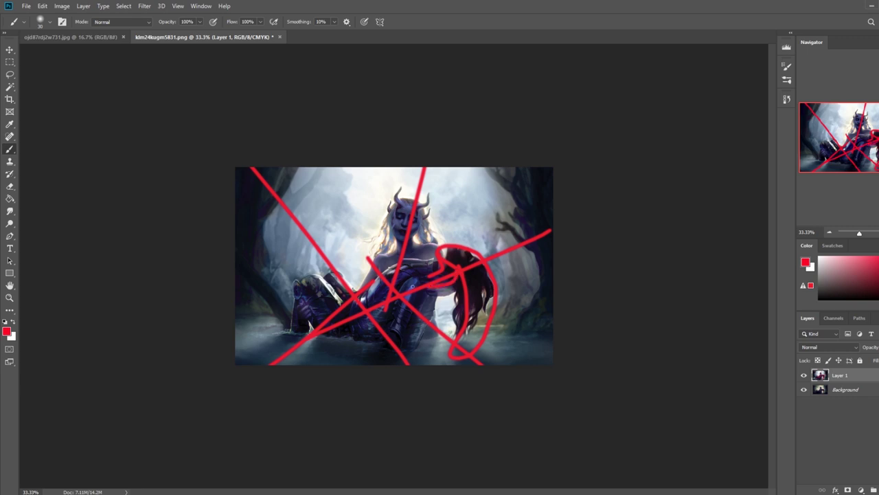
Step: Undo all the red composition lines and tracing strokes on the edited layer
key("ctrl+z")
key("ctrl+z")
key("ctrl+z")
key("ctrl+z")
key("ctrl+z")
key("ctrl+alt+z")
key("ctrl+comma")
key("ctrl+z")
key("ctrl+z")
key("ctrl+z")
key("ctrl+z")
key("ctrl+z")
key("ctrl+z")
key("ctrl+z")
key("ctrl+z")
key("ctrl+z")
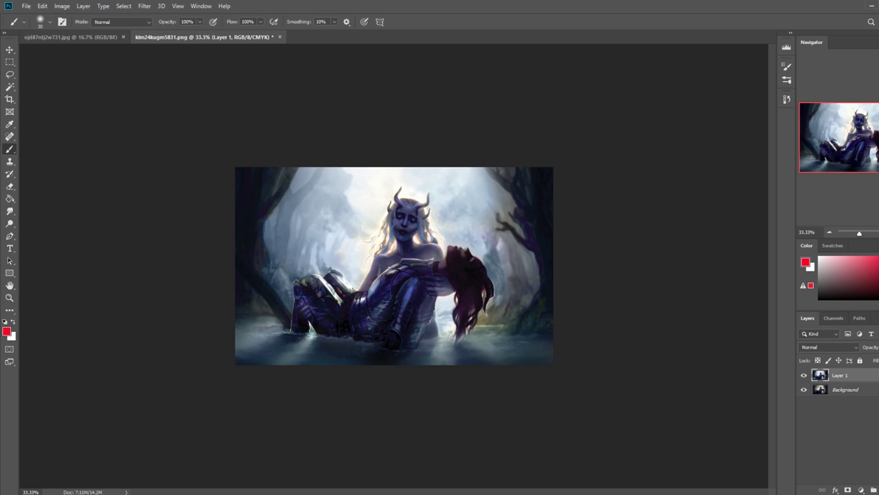
Step: Set the Smudge tool's strength to 9% for blending around the woman's horns and hair
left_click(11, 211)
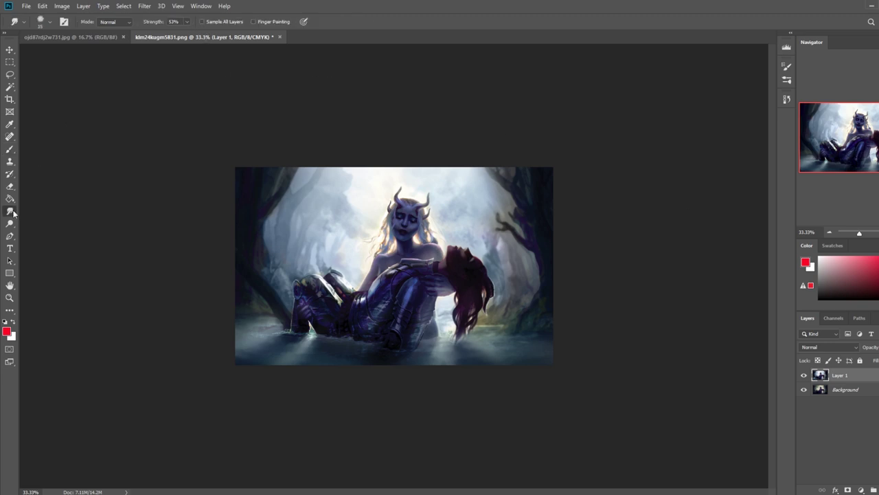
left_click(187, 21)
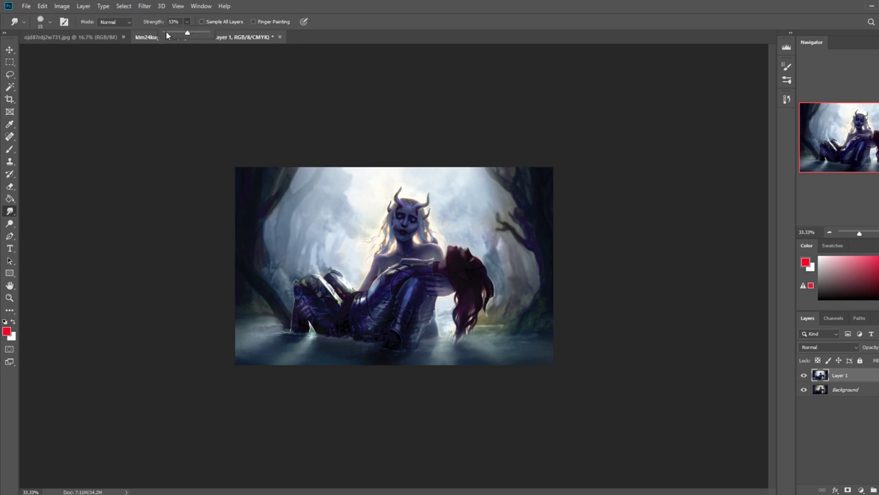
left_click(166, 34)
key("z")
left_click_drag(387, 188, 441, 248)
left_click(10, 211)
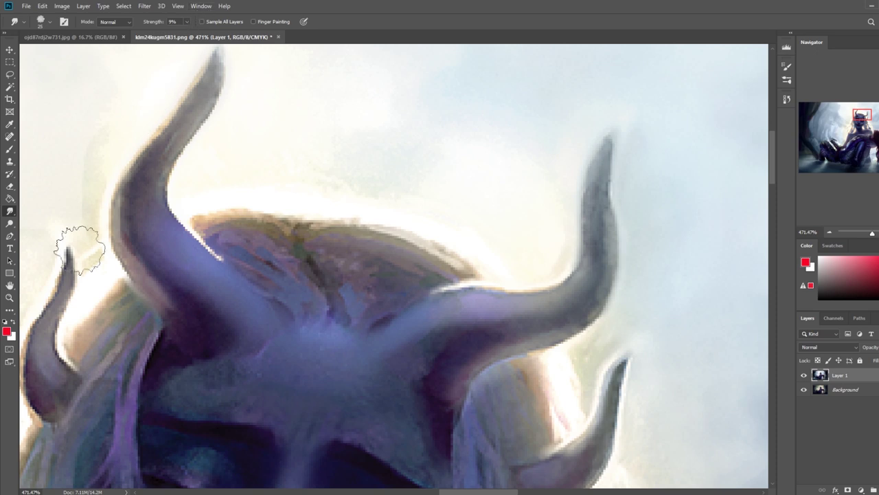
Step: Find and open Wacom Tablet Properties and show its pen settings
left_click(9, 491)
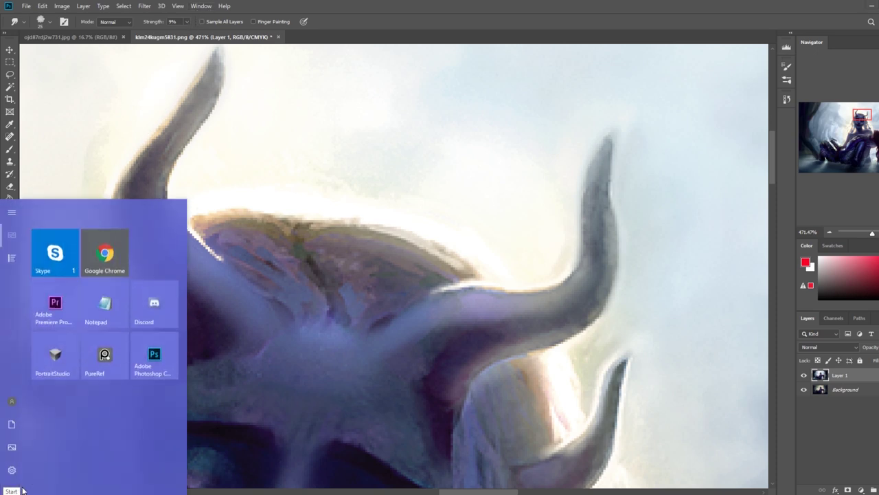
type("wac")
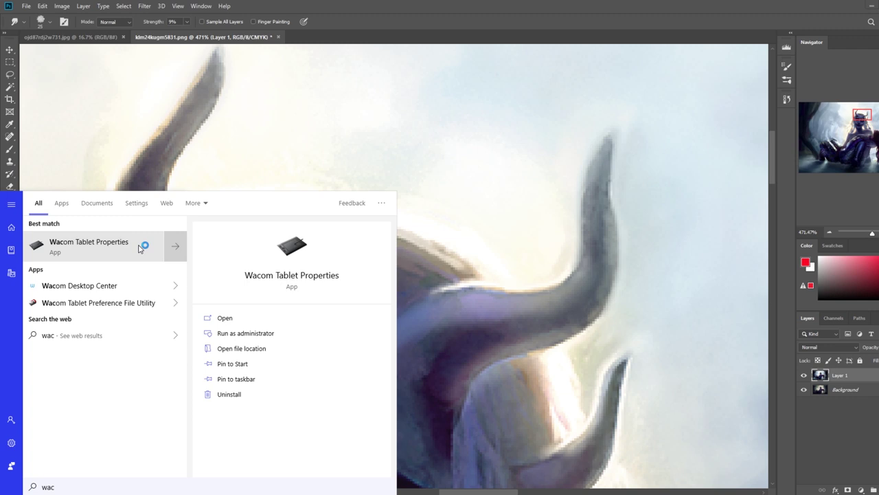
left_click(136, 246)
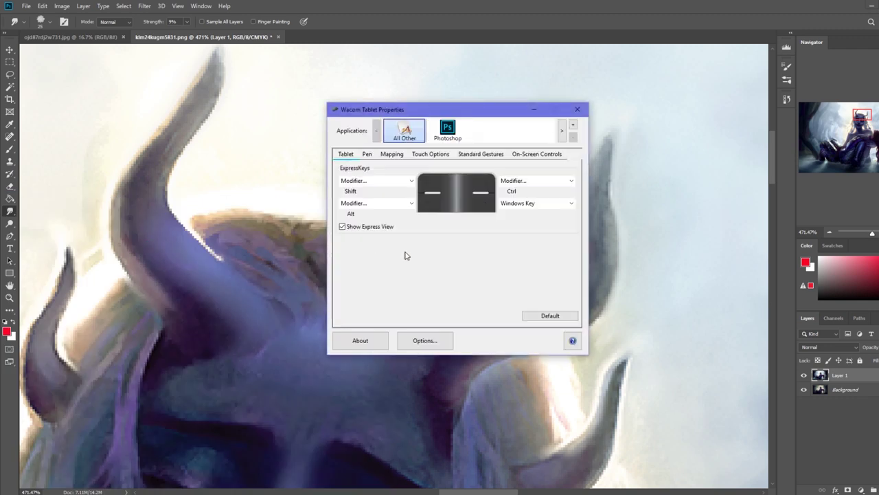
left_click(363, 154)
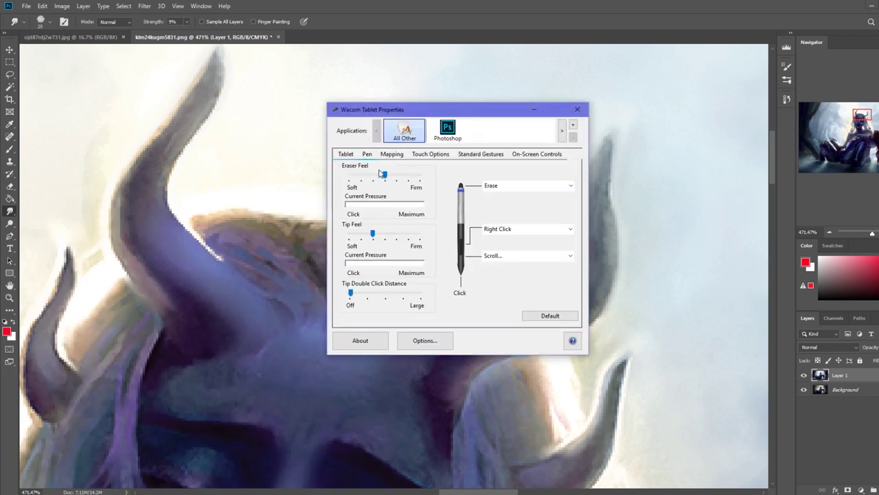
Step: Reset the tablet pen settings to default, set Tip Double Click Distance to Off, and close the tablet properties
left_click_drag(385, 175, 373, 176)
left_click_drag(373, 235, 361, 235)
left_click(542, 317)
left_click_drag(386, 293, 350, 292)
left_click(577, 109)
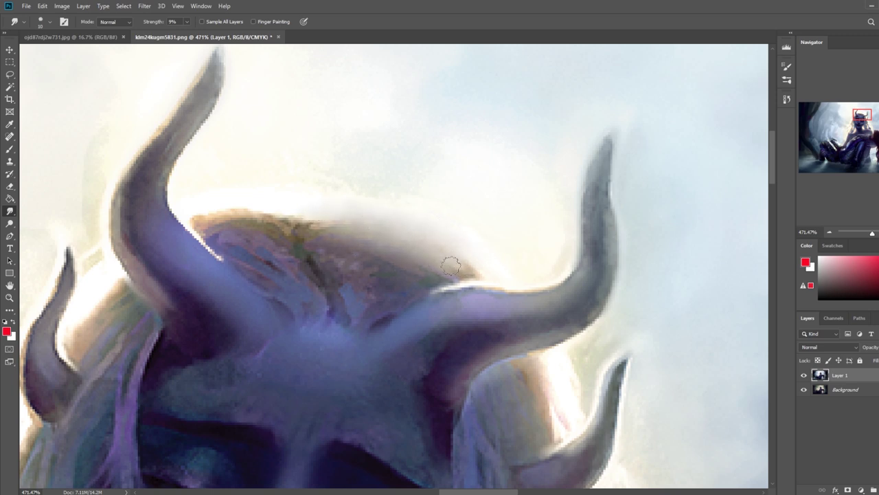
Step: Try smudging the hair between the horns at 100% strength and undo the smears
left_click_drag(188, 22, 230, 33)
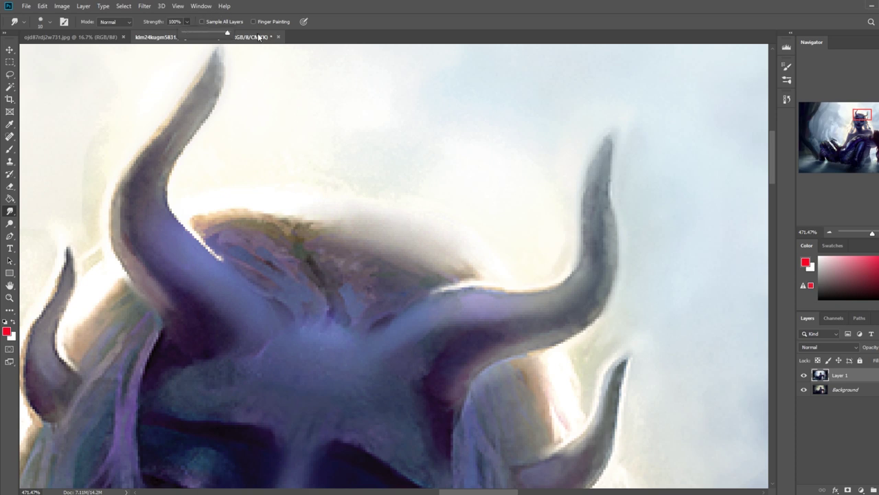
mouse_move(305, 216)
left_mouse_down()
mouse_move(216, 199)
mouse_move(336, 260)
mouse_move(296, 229)
mouse_move(188, 184)
mouse_move(358, 297)
mouse_move(227, 217)
mouse_move(196, 209)
mouse_move(348, 303)
mouse_move(228, 200)
left_mouse_up()
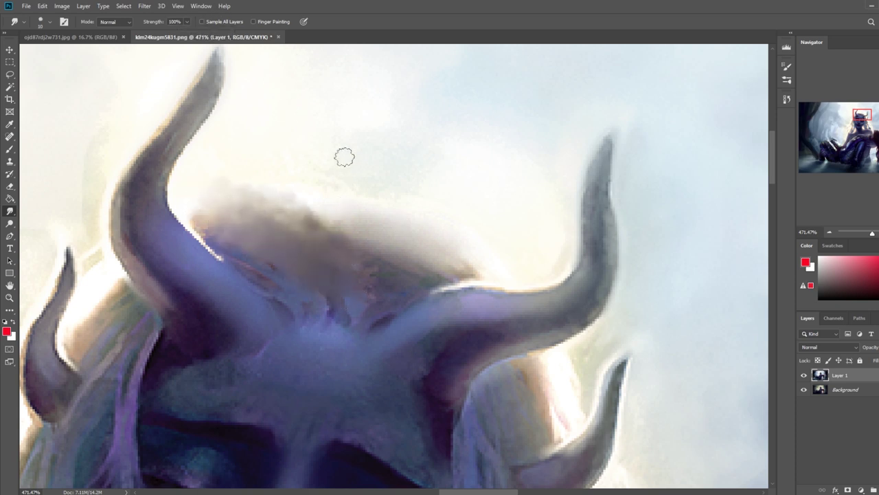
key("ctrl+z")
key("ctrl+z")
key("ctrl+z")
key("ctrl+z")
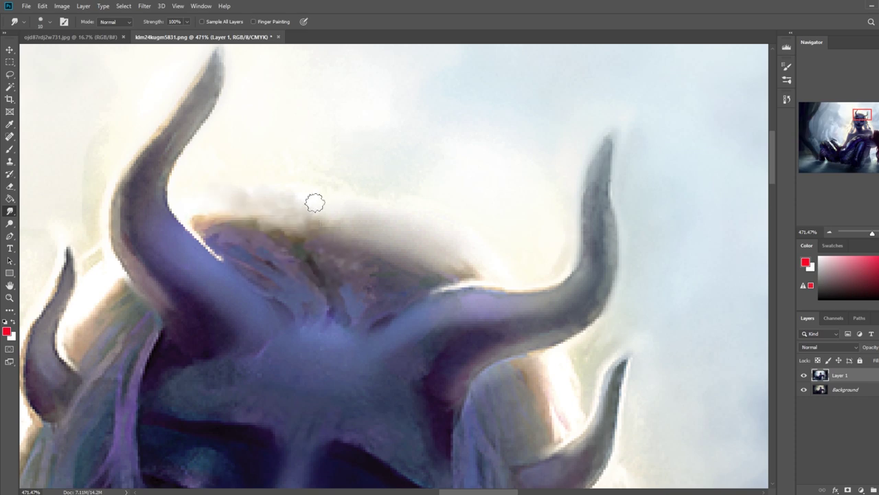
Step: Try smudging the hair between the horns with a scattered, textured brush tip and undo the smears
right_click(314, 202)
left_click(366, 379)
mouse_move(290, 185)
left_mouse_down()
mouse_move(220, 196)
mouse_move(356, 247)
mouse_move(237, 195)
mouse_move(373, 213)
left_mouse_up()
key("ctrl+z")
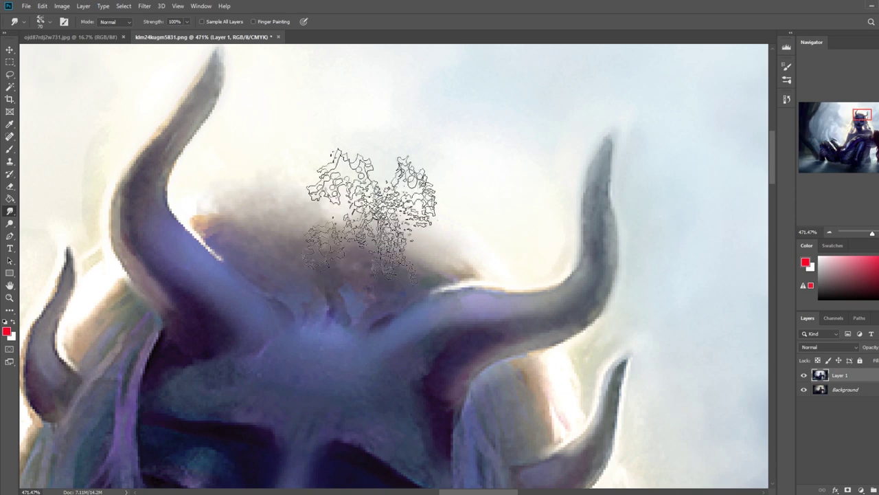
left_click_drag(282, 236, 231, 201)
key("ctrl+z")
Step: Lower the smudge strength to 10% and the brush size to 15, and soften the hair's edge between the horns
left_click(187, 21)
left_click_drag(187, 33, 147, 32)
left_click(409, 193)
key("bracketleft")
key("bracketleft")
key("bracketleft")
key("bracketleft")
key("bracketleft")
key("bracketleft")
key("bracketleft")
key("bracketleft")
key("bracketleft")
mouse_move(355, 226)
left_mouse_down()
mouse_move(266, 207)
mouse_move(458, 274)
mouse_move(386, 241)
mouse_move(338, 229)
left_mouse_up()
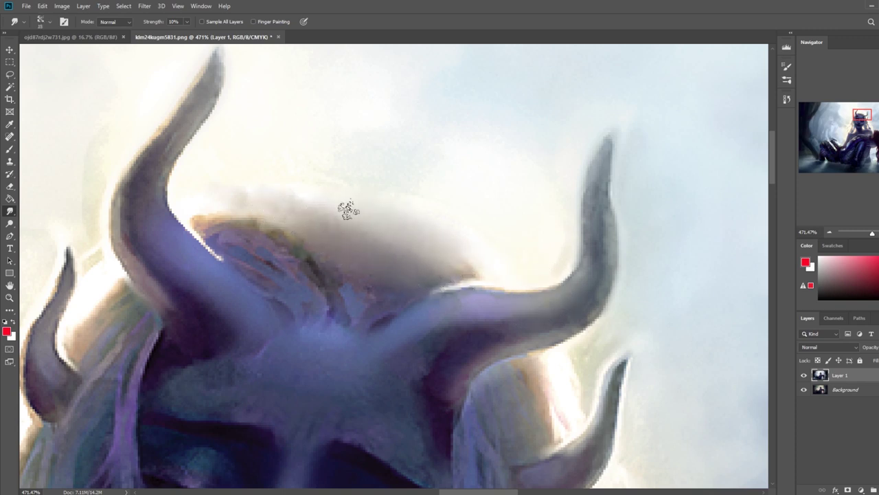
Step: Revert the painting to the last Layer Visibility history state, removing all the smudge strokes
key("ctrl+0")
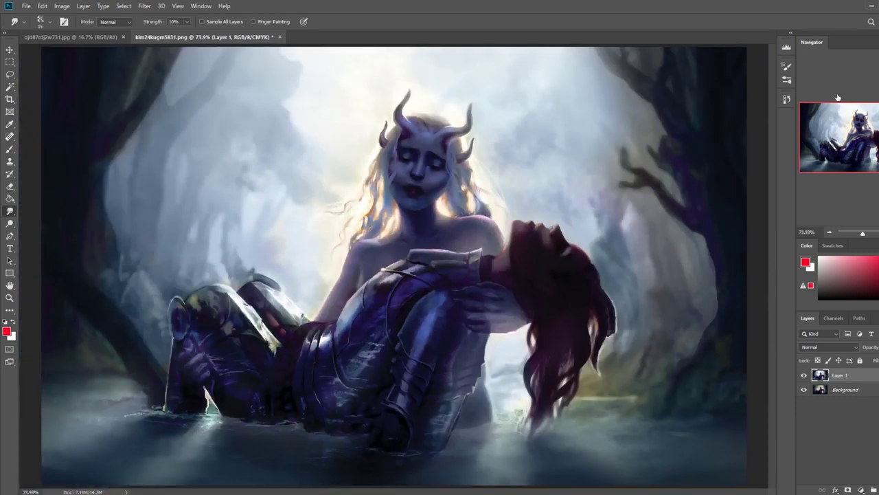
left_click(787, 100)
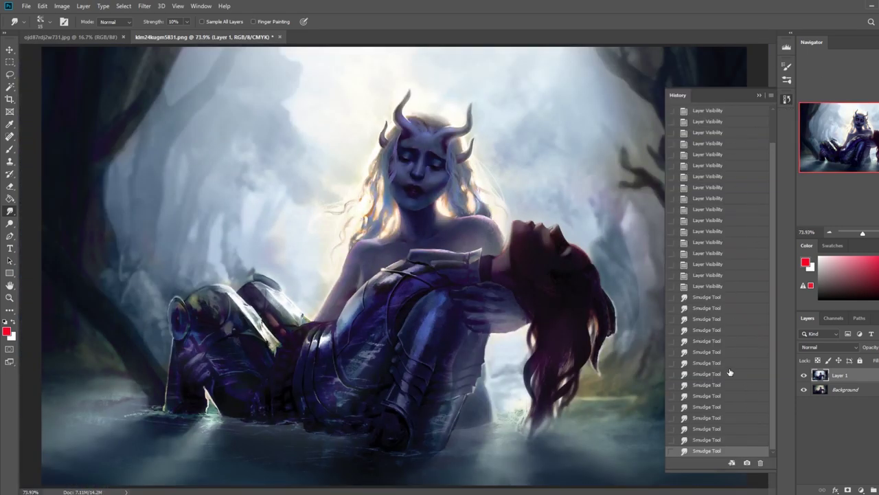
left_click(707, 287)
left_click(759, 95)
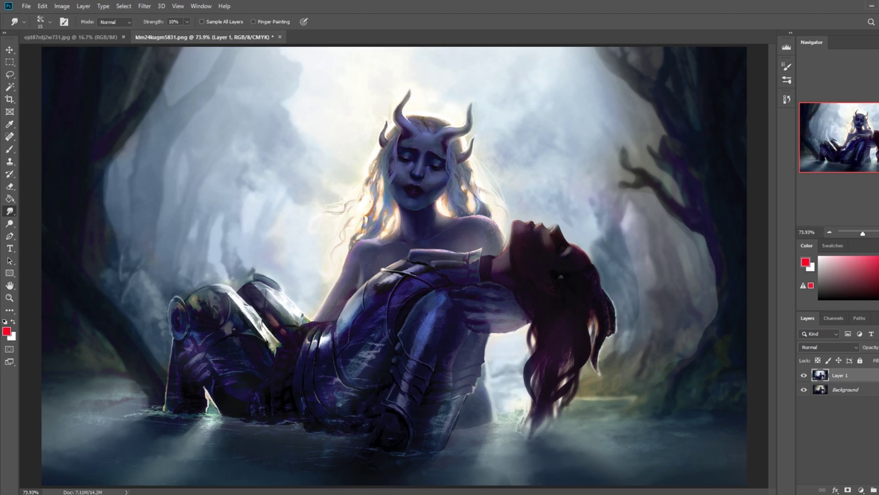
Step: Mark the reclining figure's jaw and facial planes with red brush strokes, view the whole painting smaller, and undo the marks
key("b")
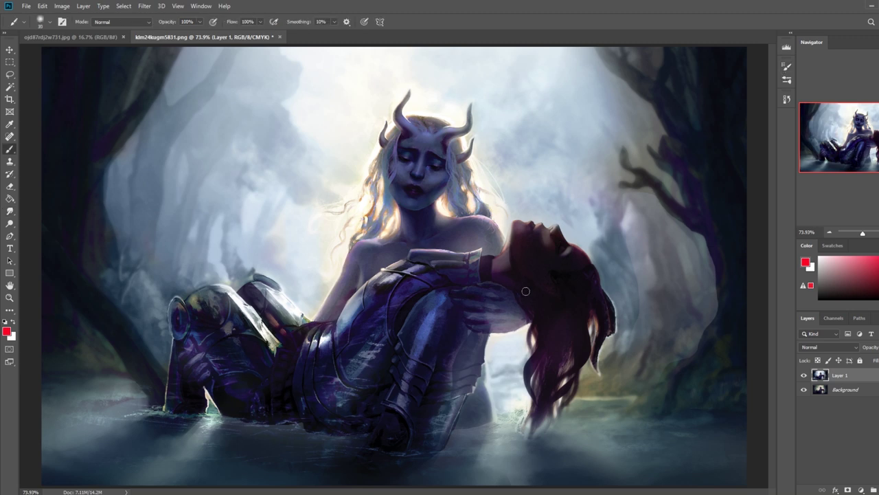
left_click_drag(514, 255, 553, 281)
left_click_drag(555, 243, 586, 259)
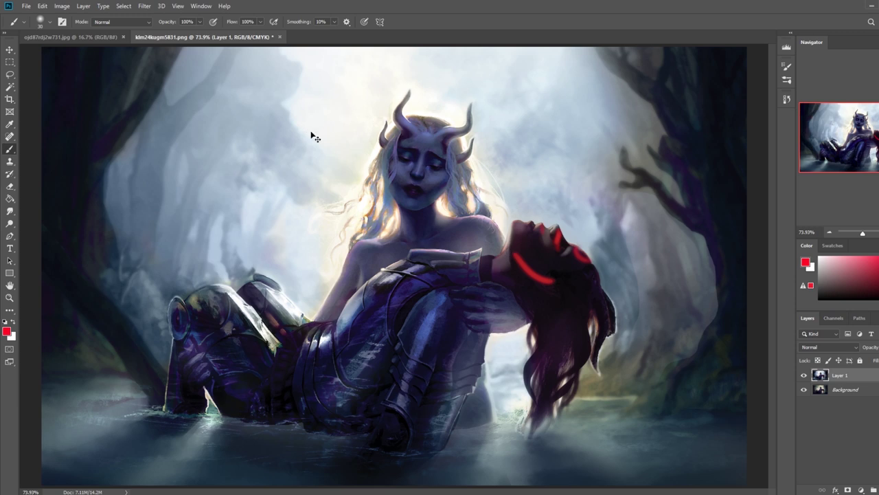
key("ctrl+minus")
key("ctrl+minus")
key("ctrl+minus")
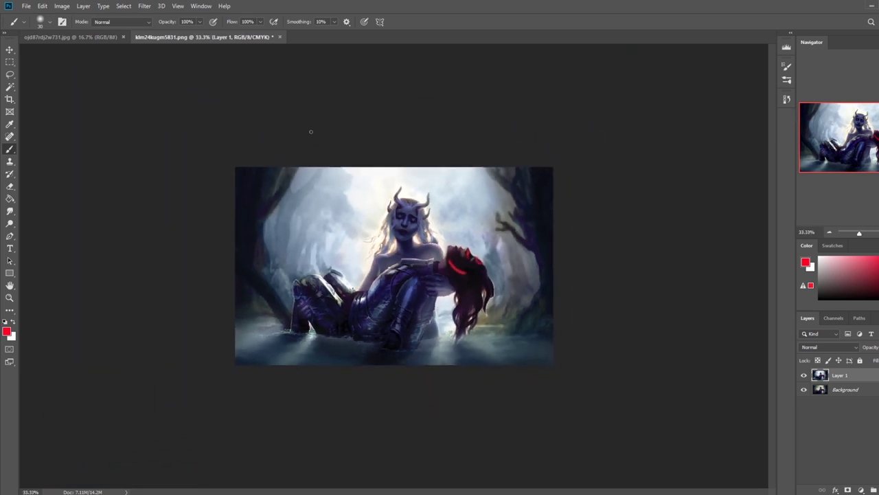
key("ctrl+z")
Step: Close the other open JPG document and check the current time in the system clock
left_click(123, 37)
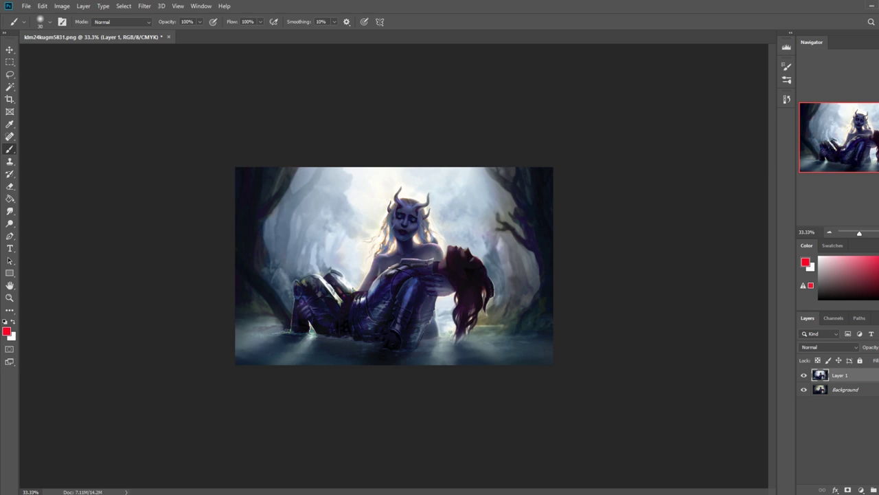
left_click(867, 493)
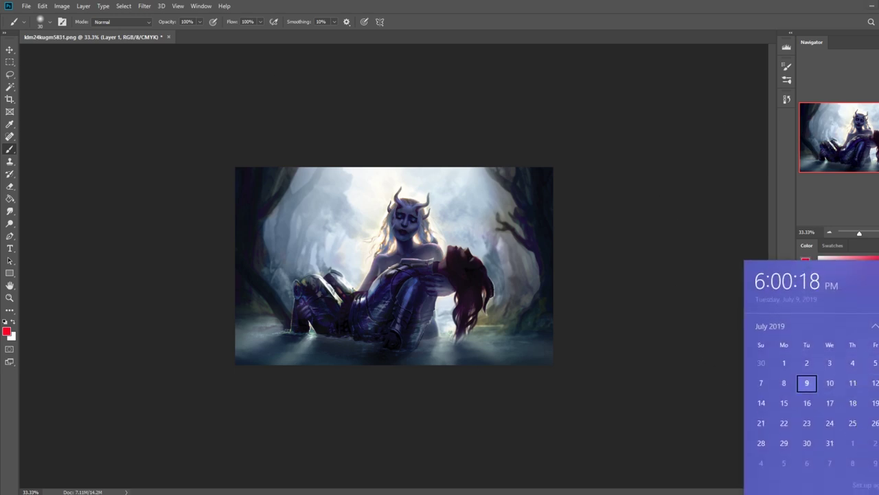
key("Escape")
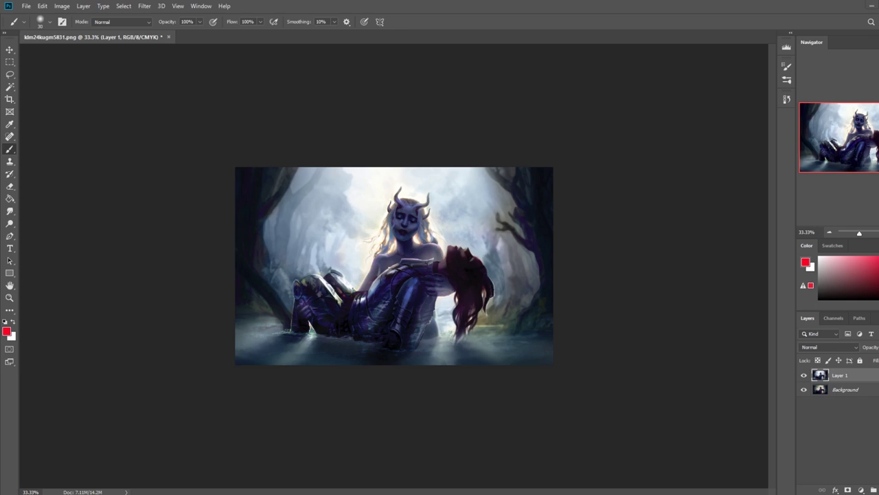
Step: Bring the browser with istebrak.com forward, look through the linked r/istebrak Reddit community, and return to the website
left_click_drag(878, 51, 458, 29)
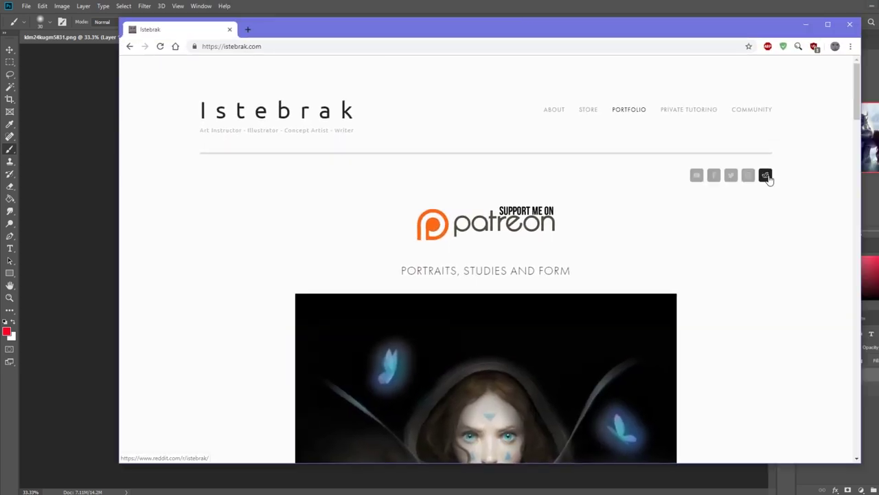
left_click(766, 176)
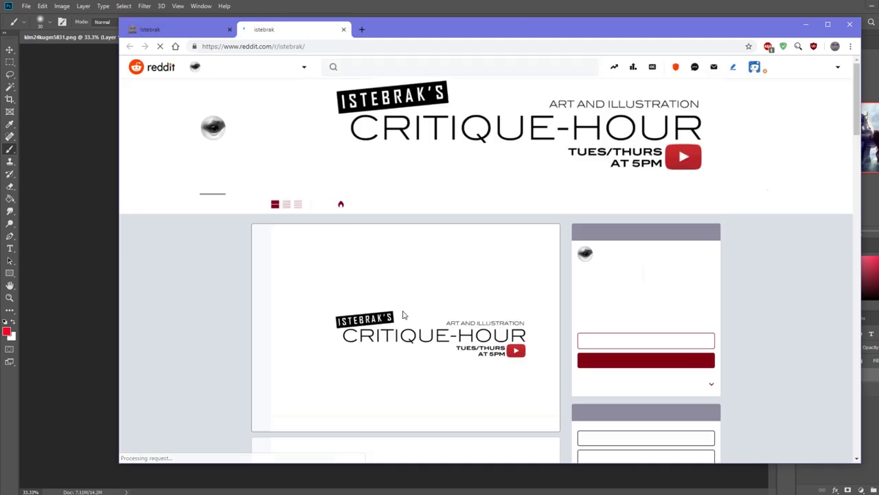
scroll(181, 236, "down", 3)
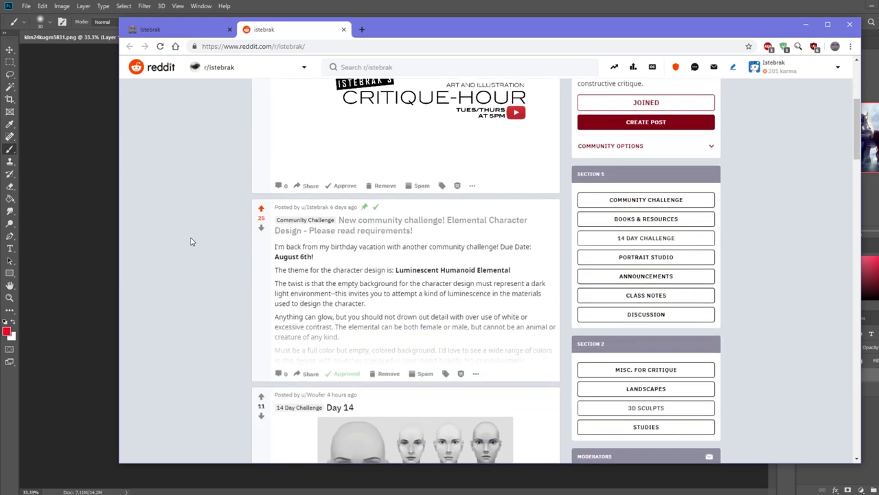
scroll(190, 241, "up", 3)
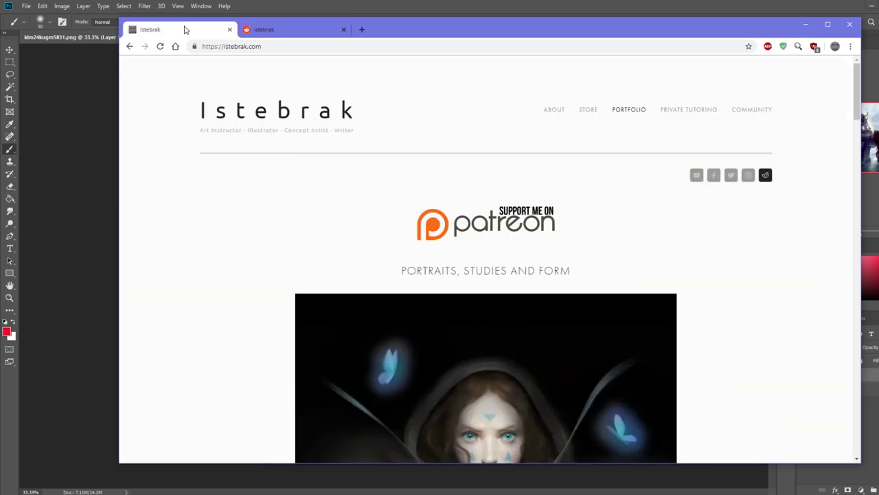
left_click(183, 29)
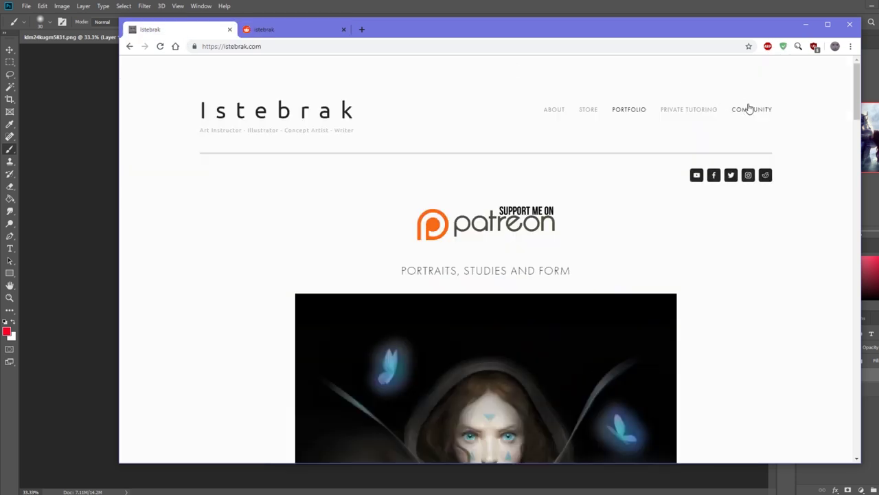